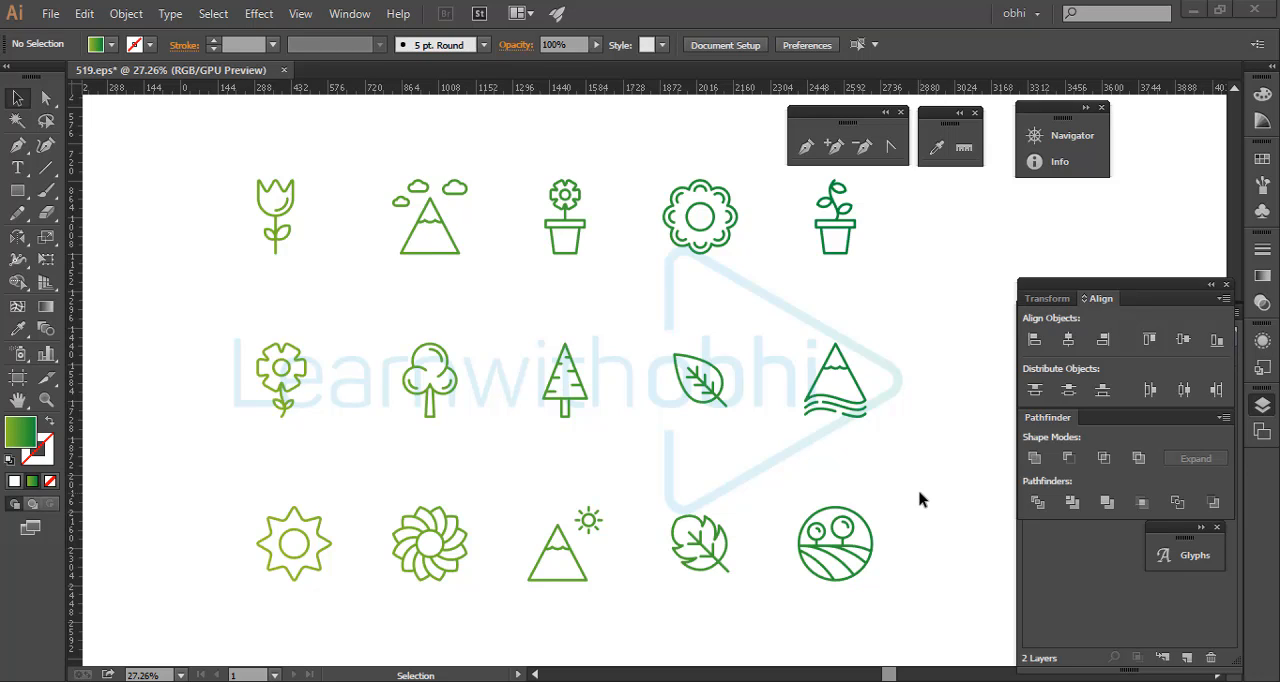
click(46, 99)
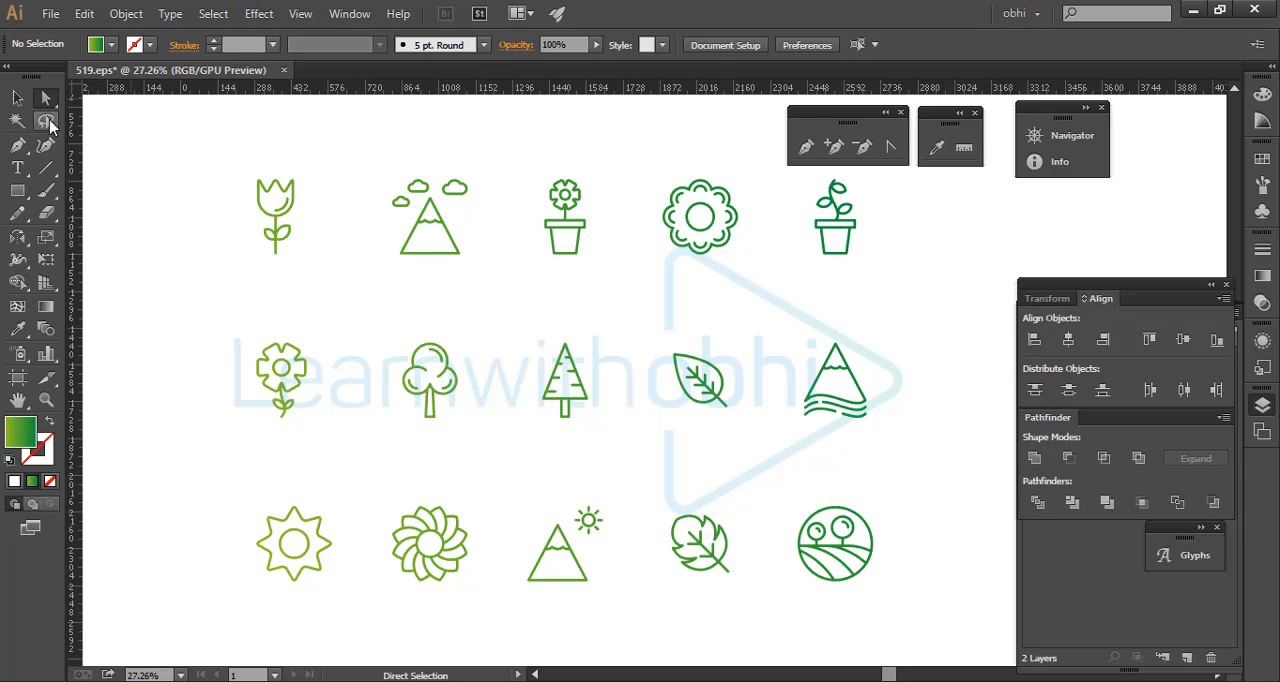
click(47, 122)
click(16, 100)
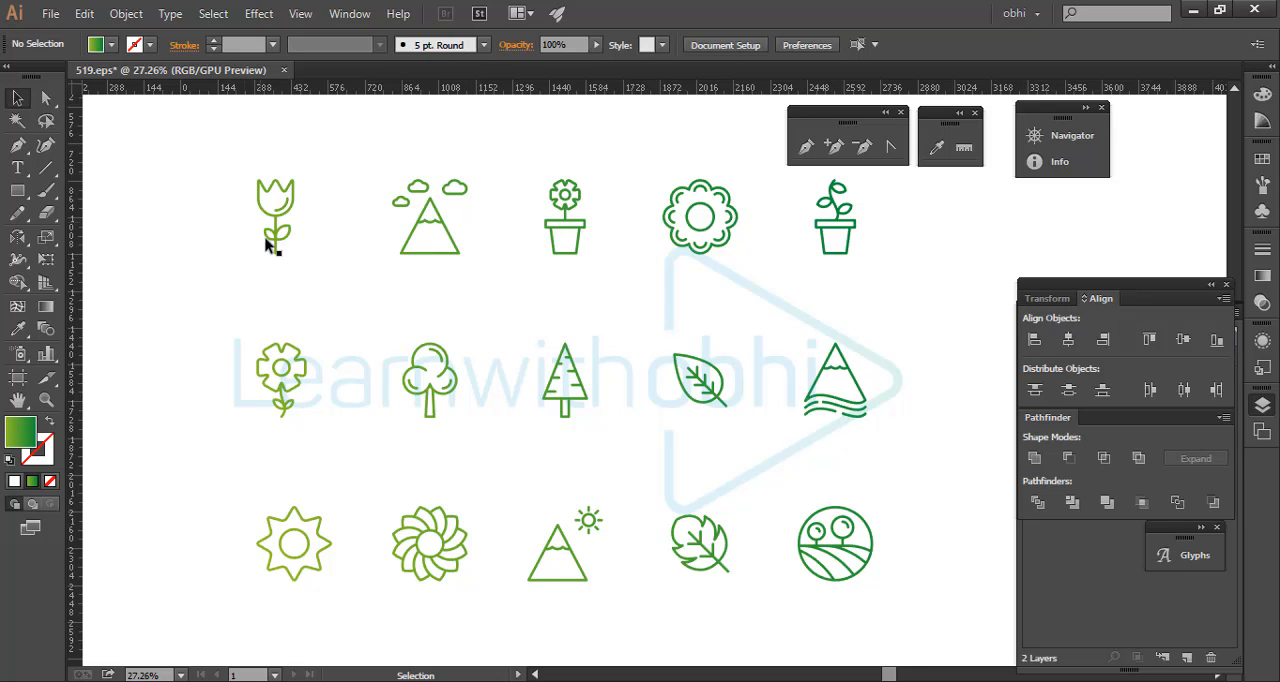
click(294, 206)
click(182, 134)
- Select all objects that share the current green gradient fill color
click(211, 13)
mouse_move(377, 201)
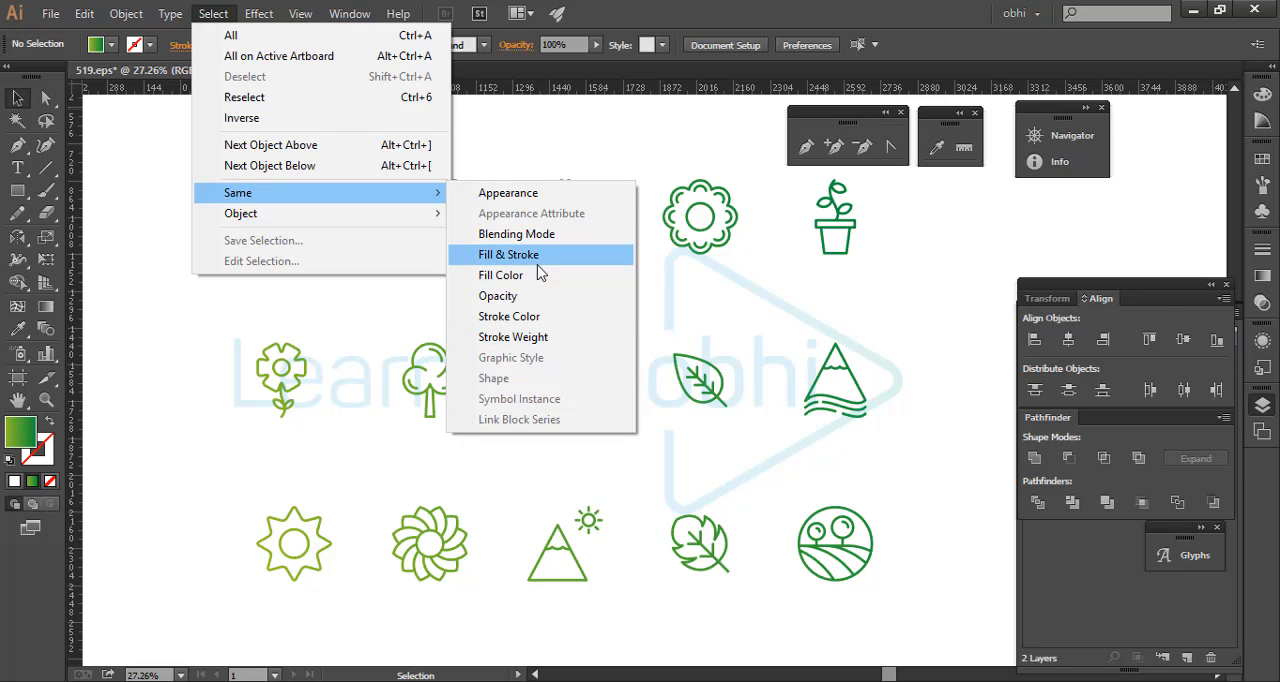
click(535, 276)
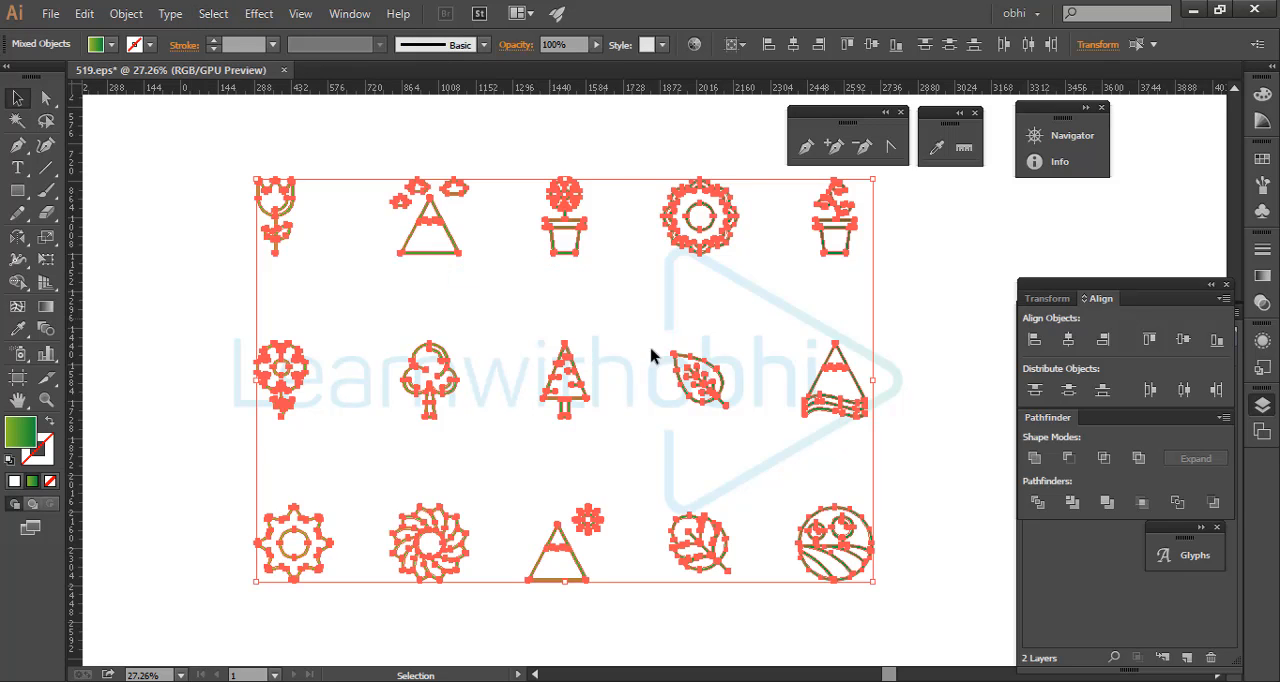
click(480, 284)
- Select the mountain icon with its three clouds and fill it with red
drag(371, 163, 471, 289)
click(112, 45)
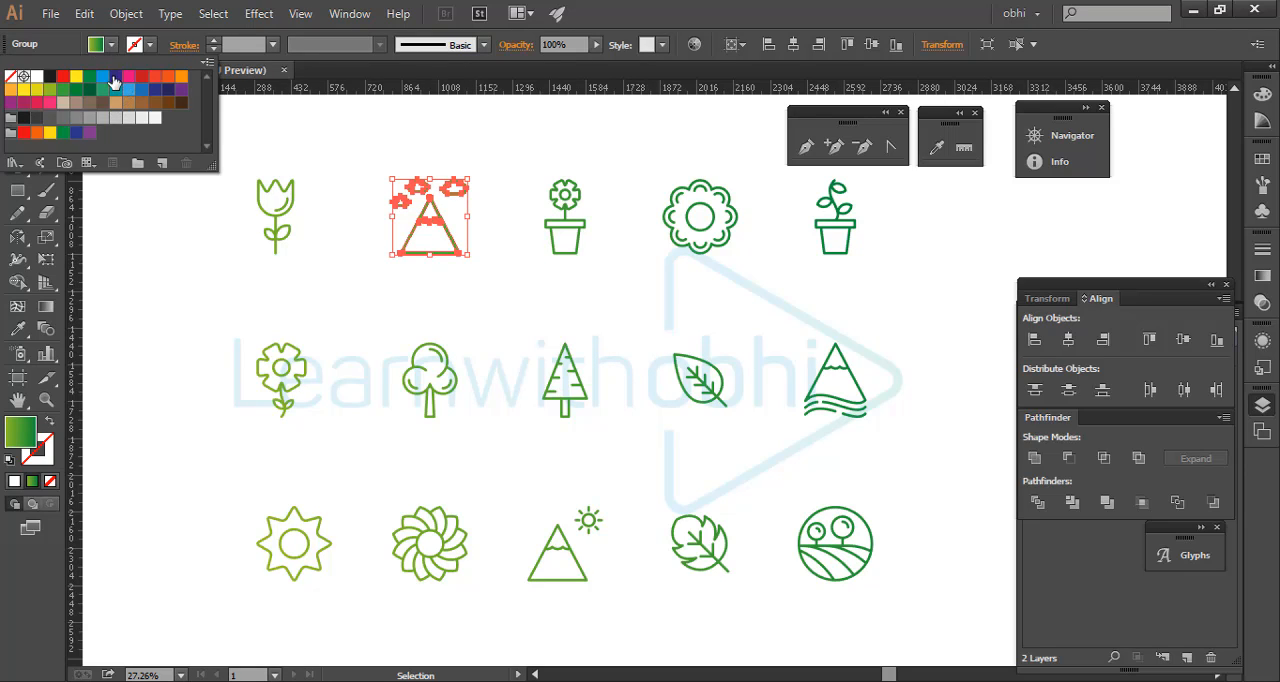
click(65, 77)
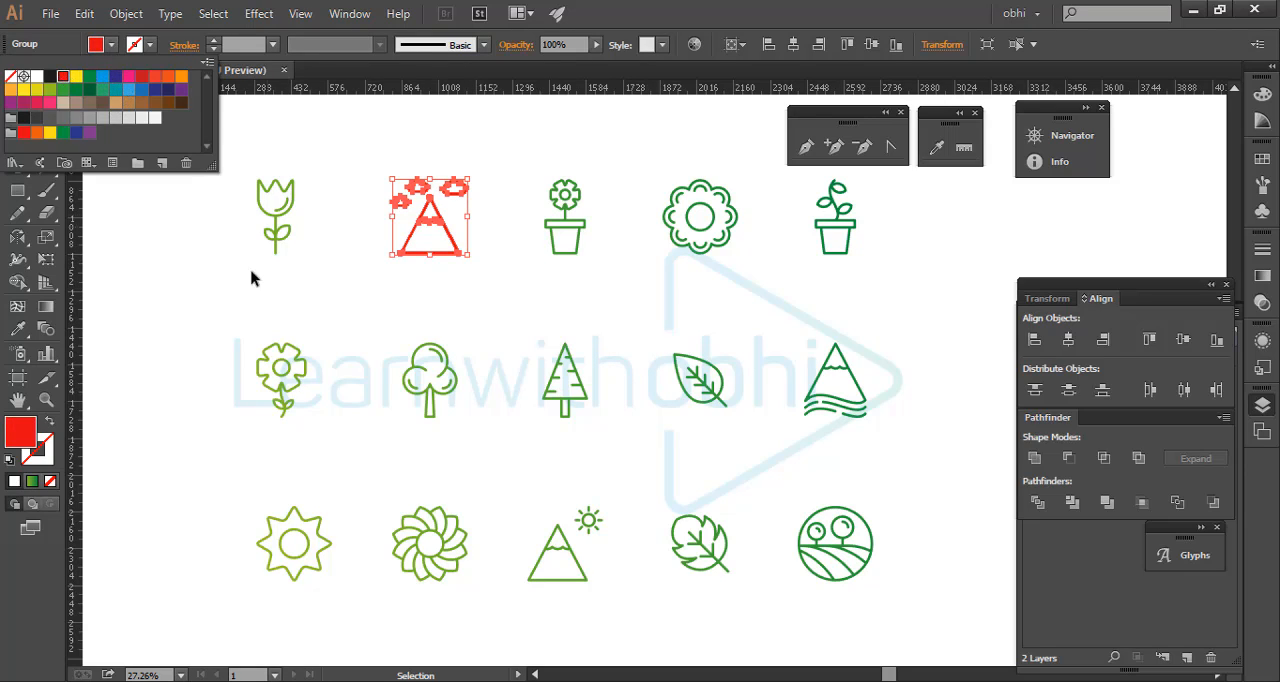
click(226, 284)
click(211, 234)
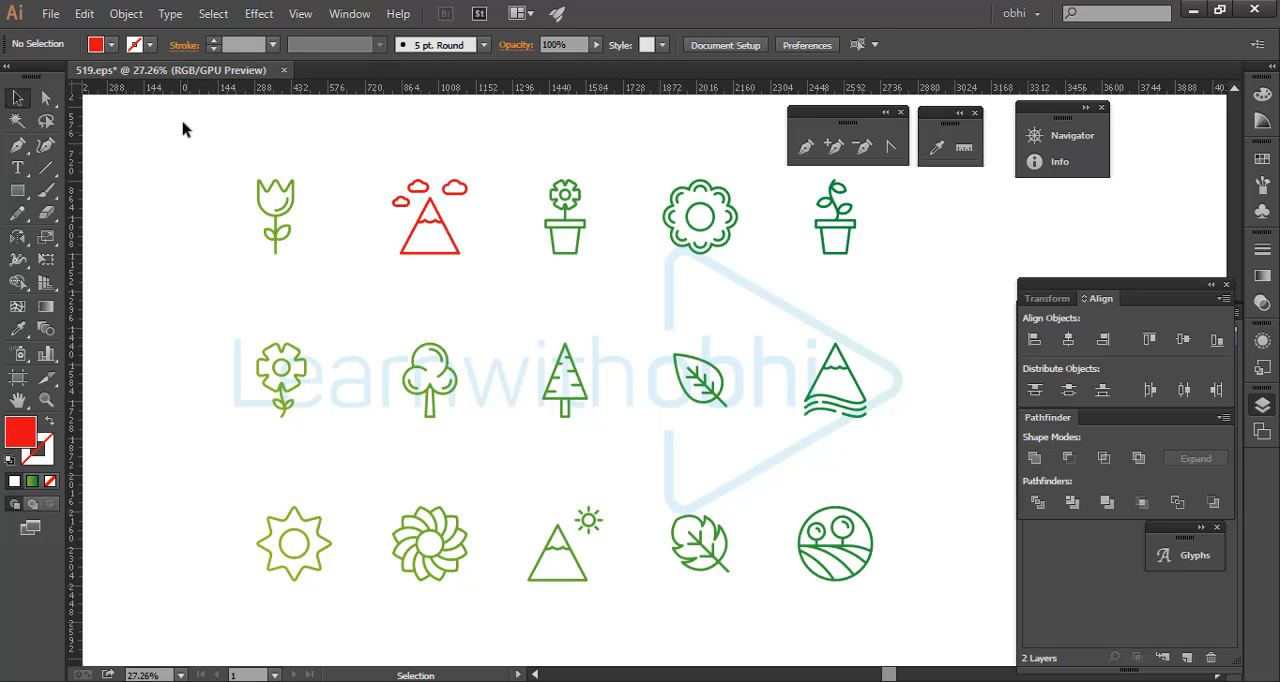
- Select all objects that share the red fill color
click(224, 20)
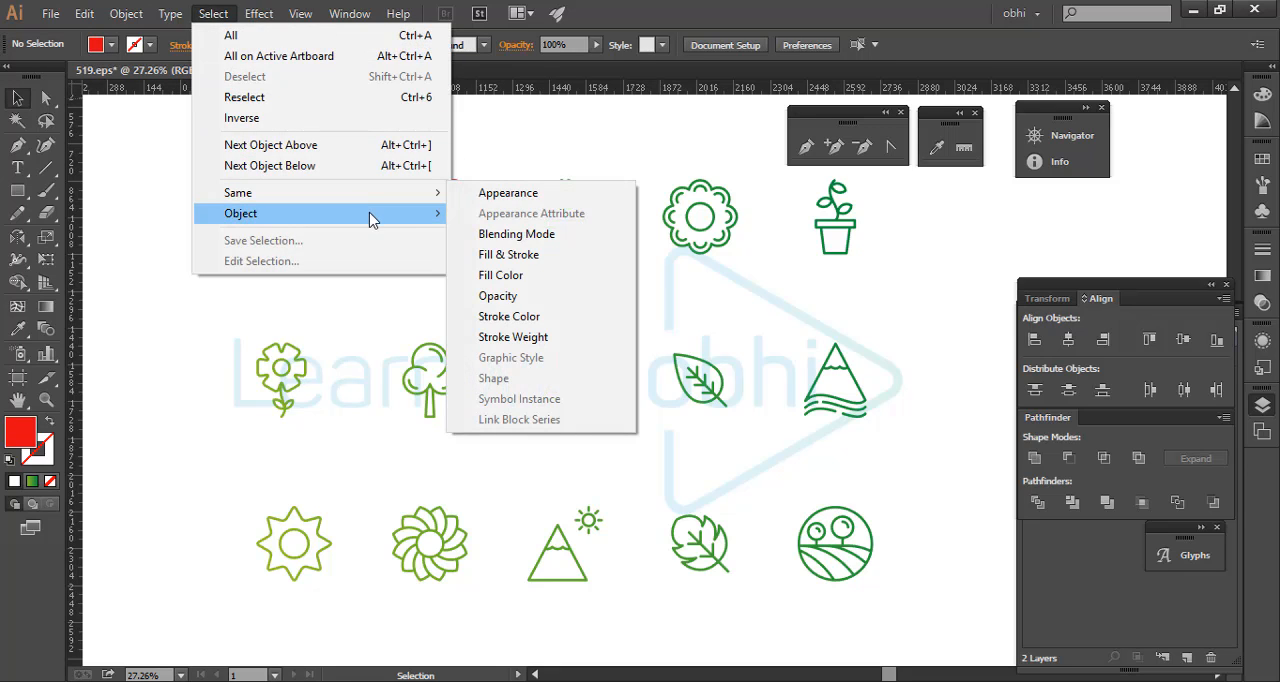
click(535, 279)
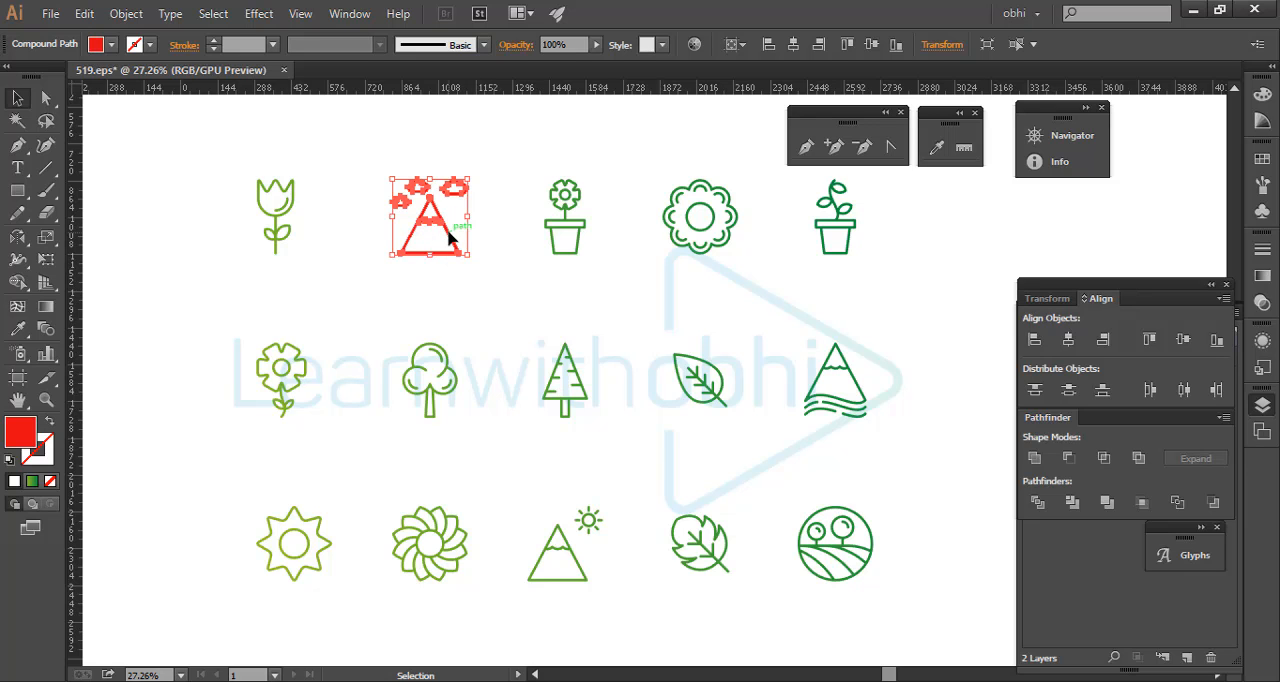
click(370, 226)
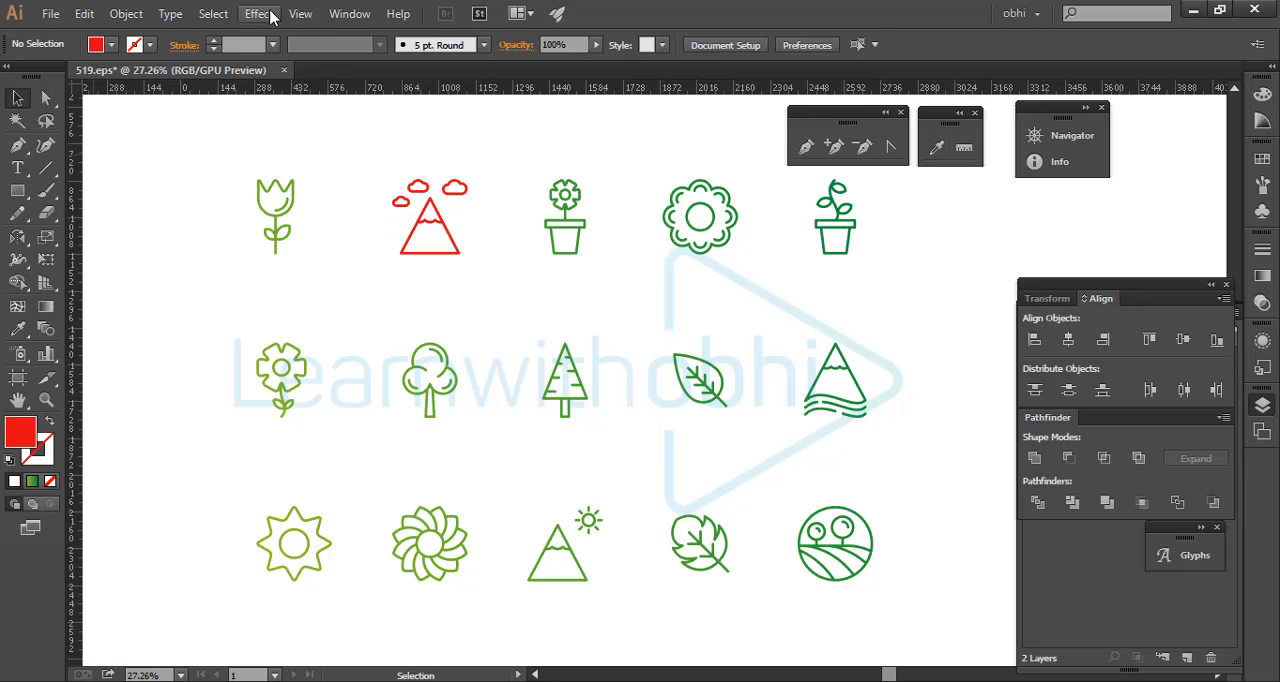
- Undo the red fill on the mountain icon and clear the selection
click(258, 13)
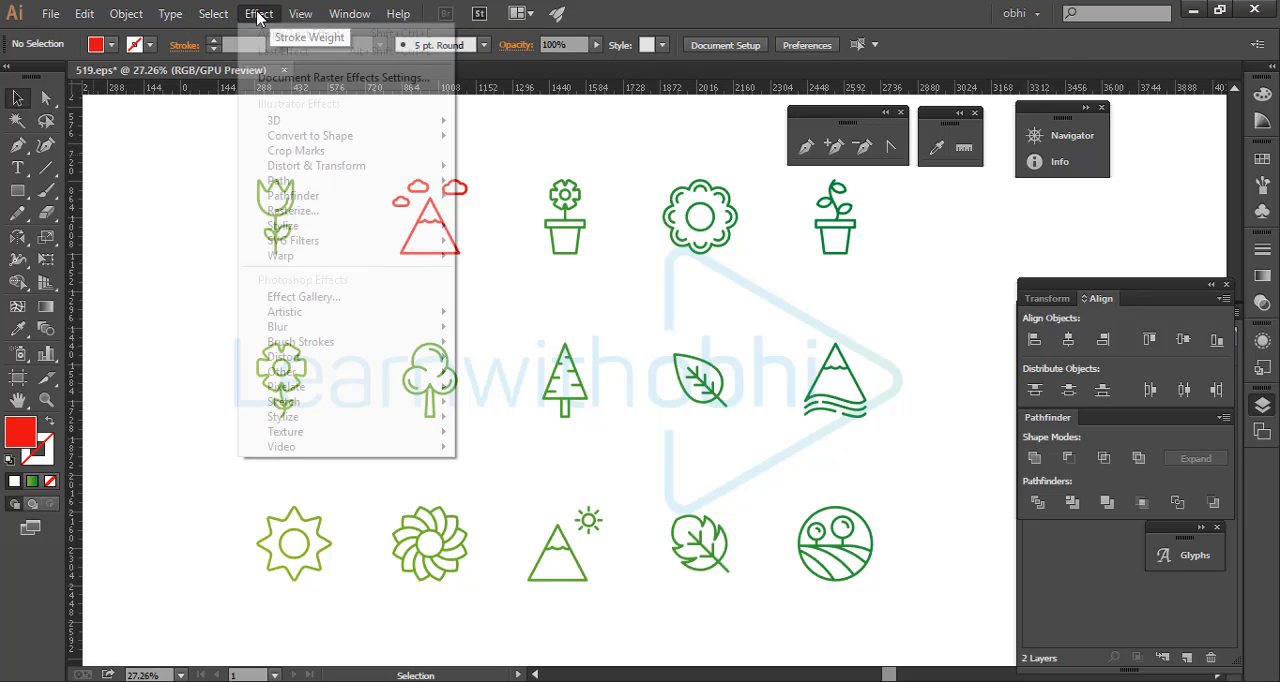
click(130, 149)
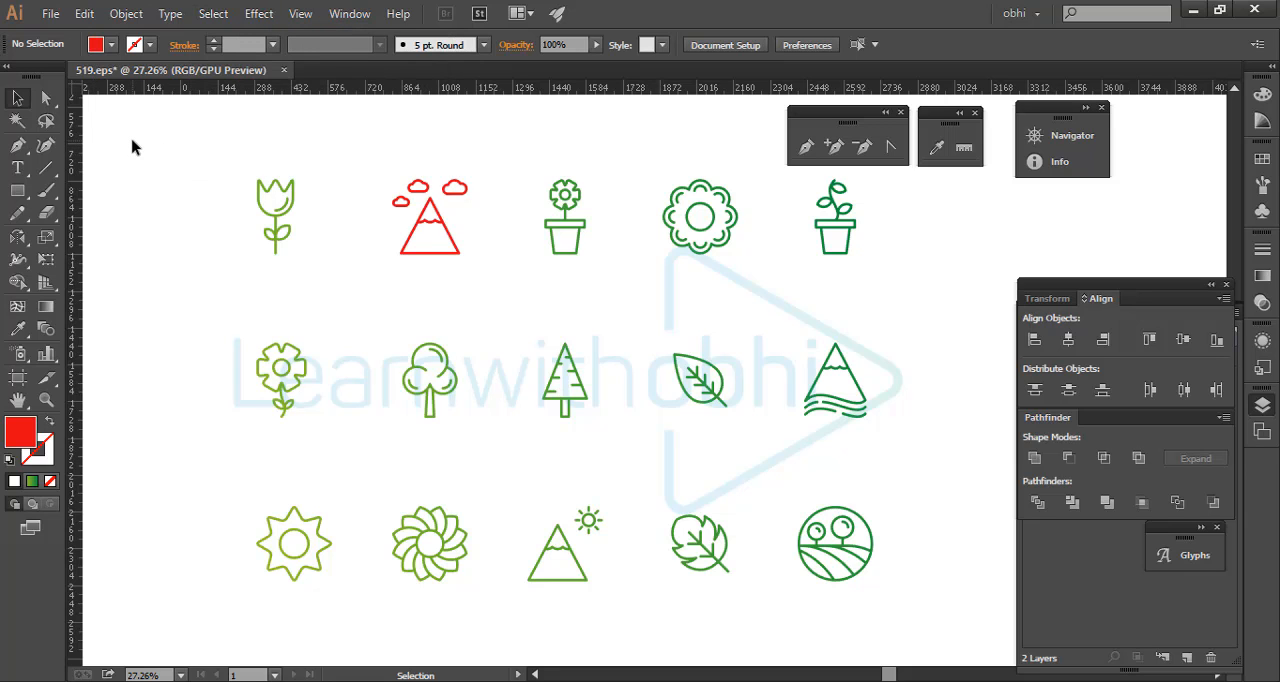
key(ctrl+z)
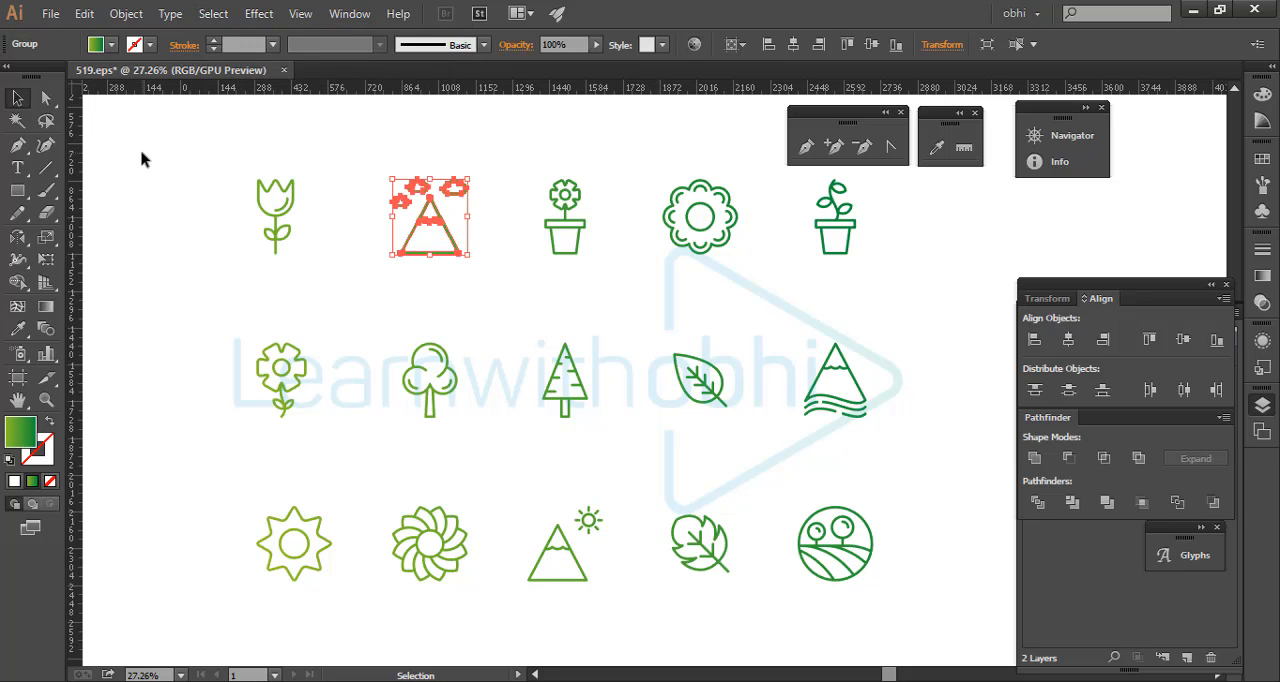
click(141, 153)
- Ungroup the tulip icon in the first row and deselect its parts
key(ctrl+space)
drag(169, 182, 311, 200)
key(space)
drag(427, 193, 221, 132)
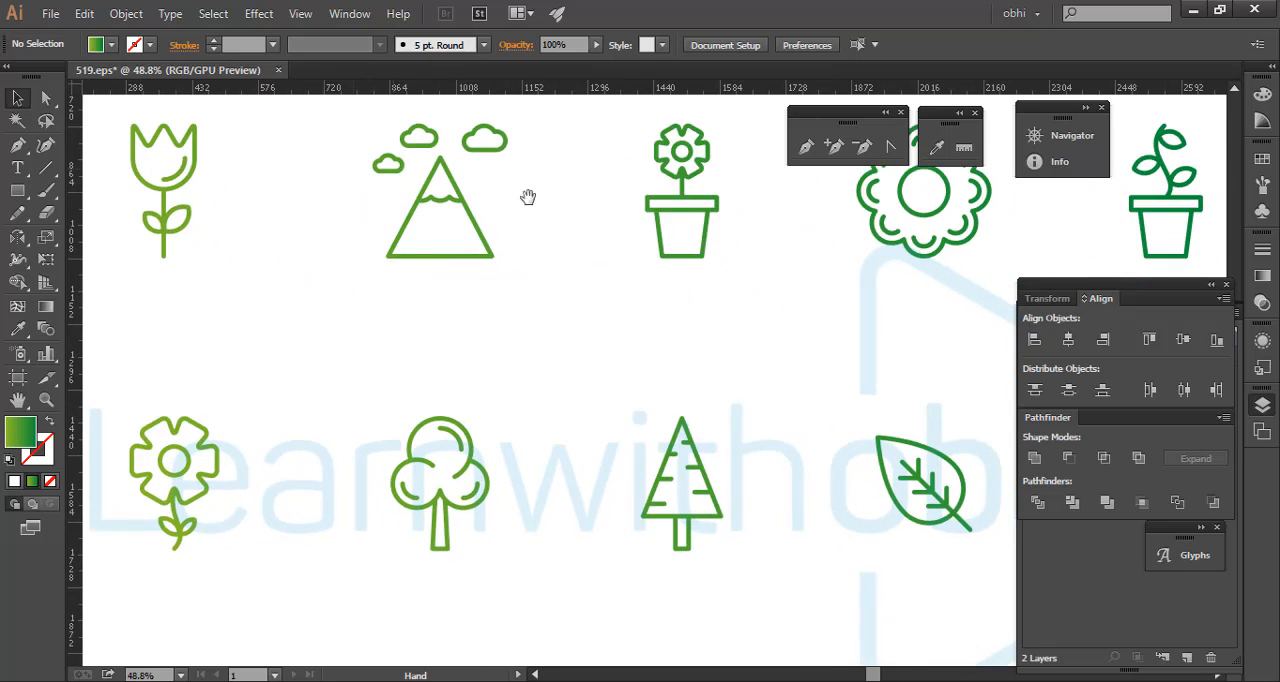
key(ctrl+space)
drag(655, 207, 621, 212)
drag(457, 263, 671, 280)
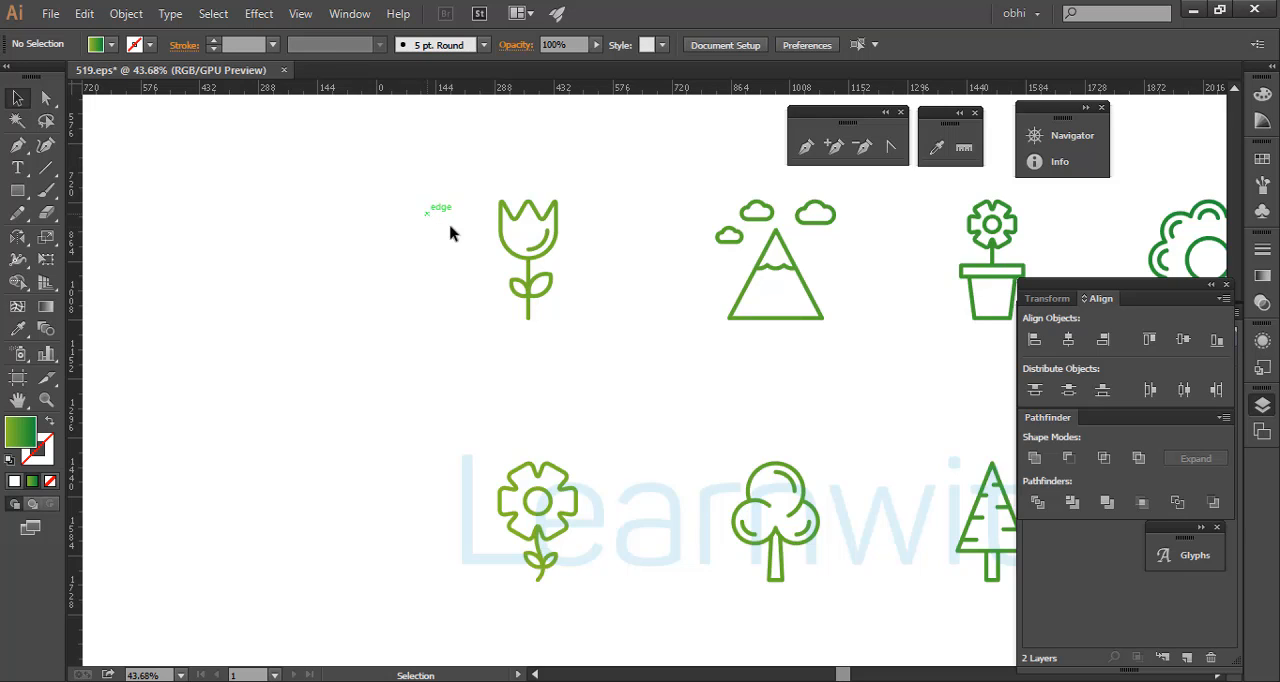
right_click(533, 262)
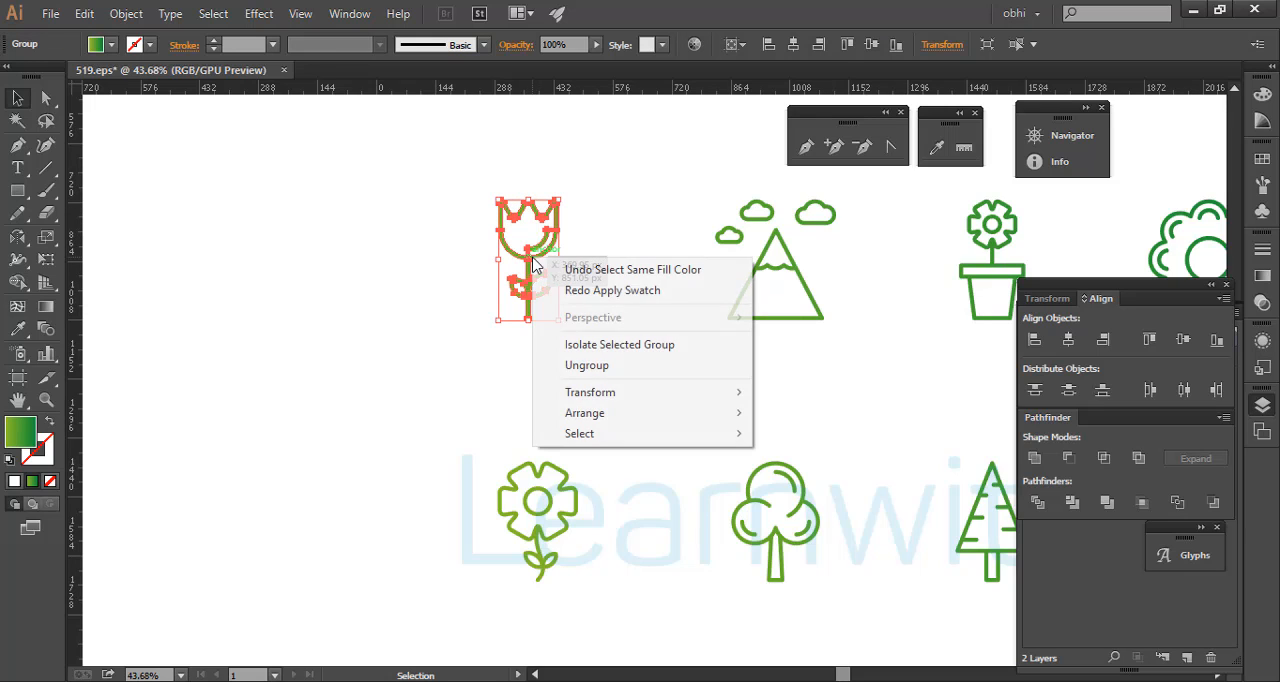
click(548, 364)
click(486, 328)
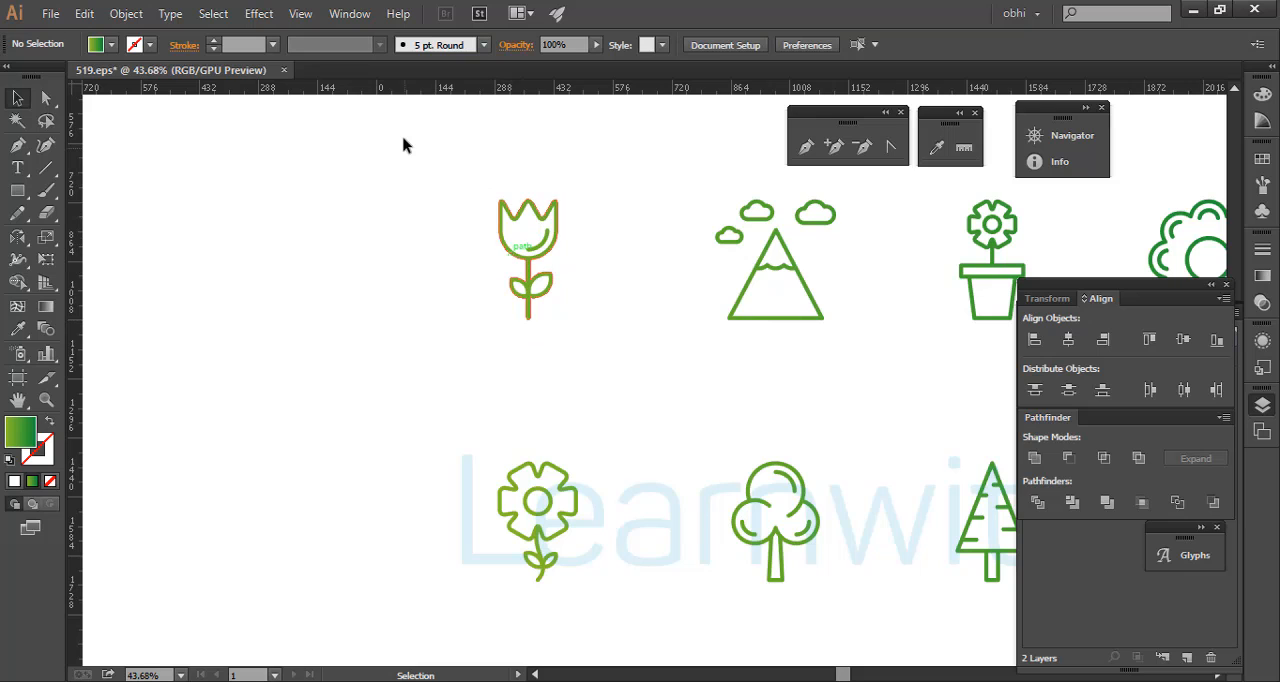
- Move all parts of the ungrouped tulip into the empty area beside the icons and undo the move
drag(406, 134, 583, 288)
drag(528, 252, 246, 217)
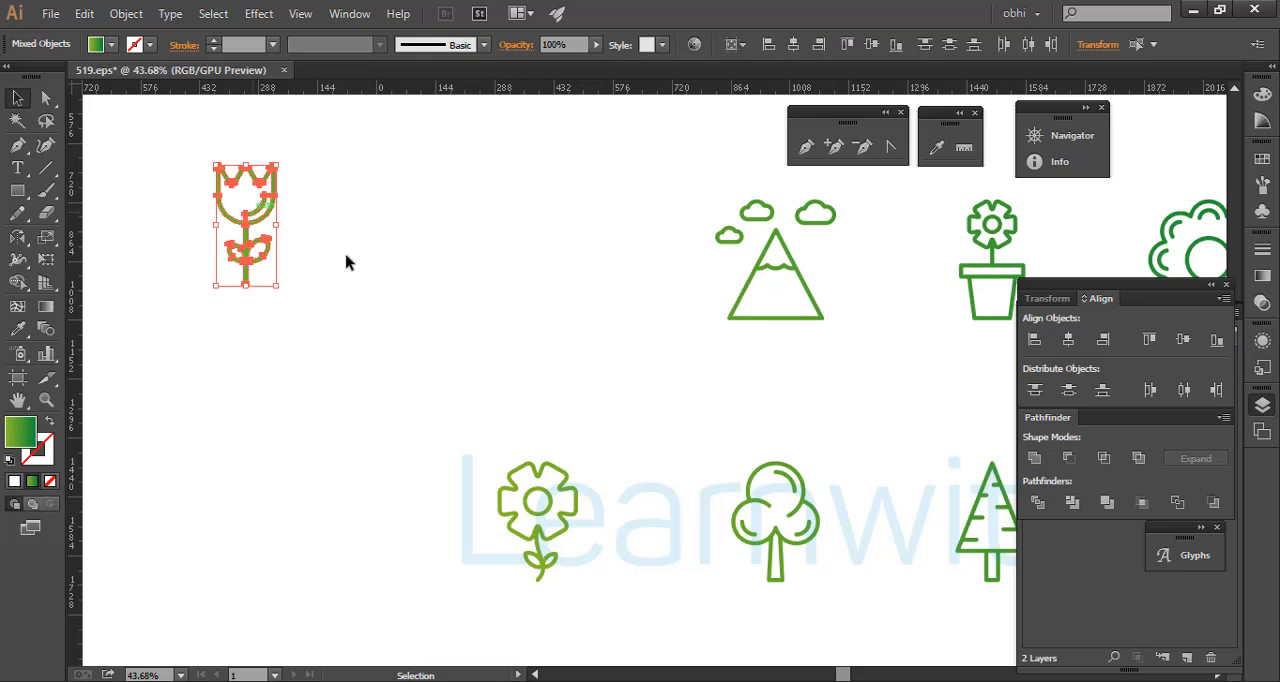
click(418, 270)
key(ctrl+z)
click(419, 271)
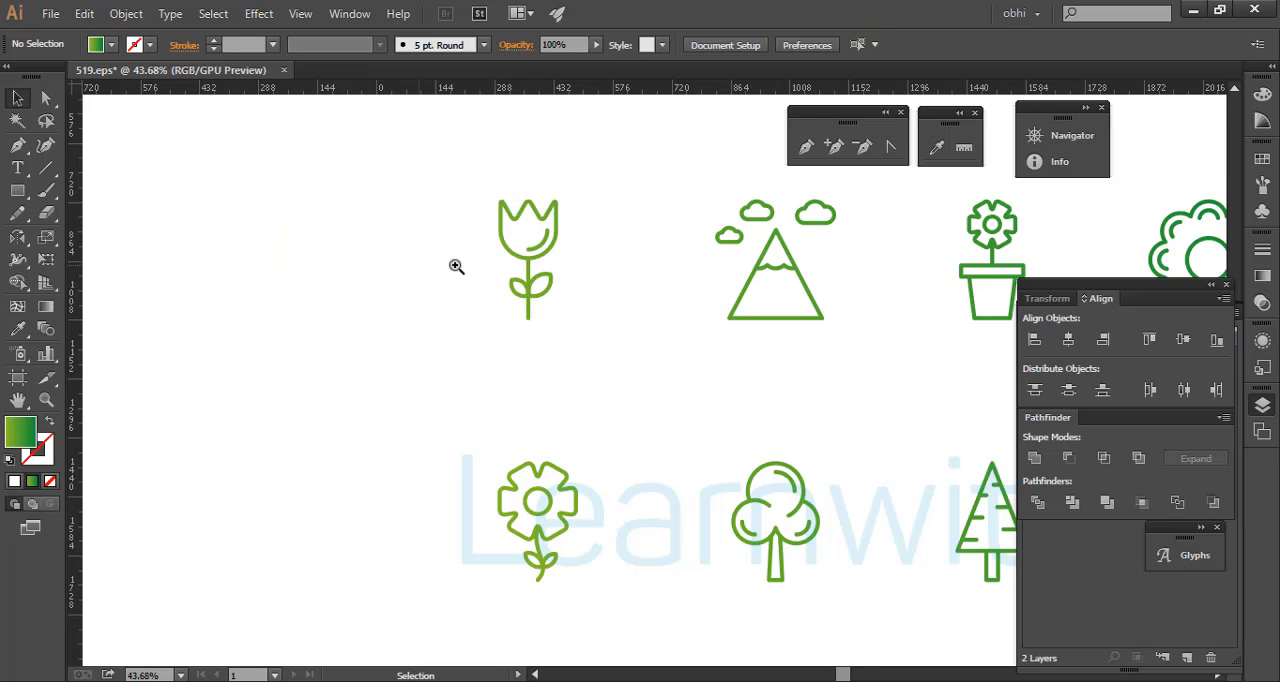
drag(722, 268, 535, 293)
drag(738, 322, 445, 283)
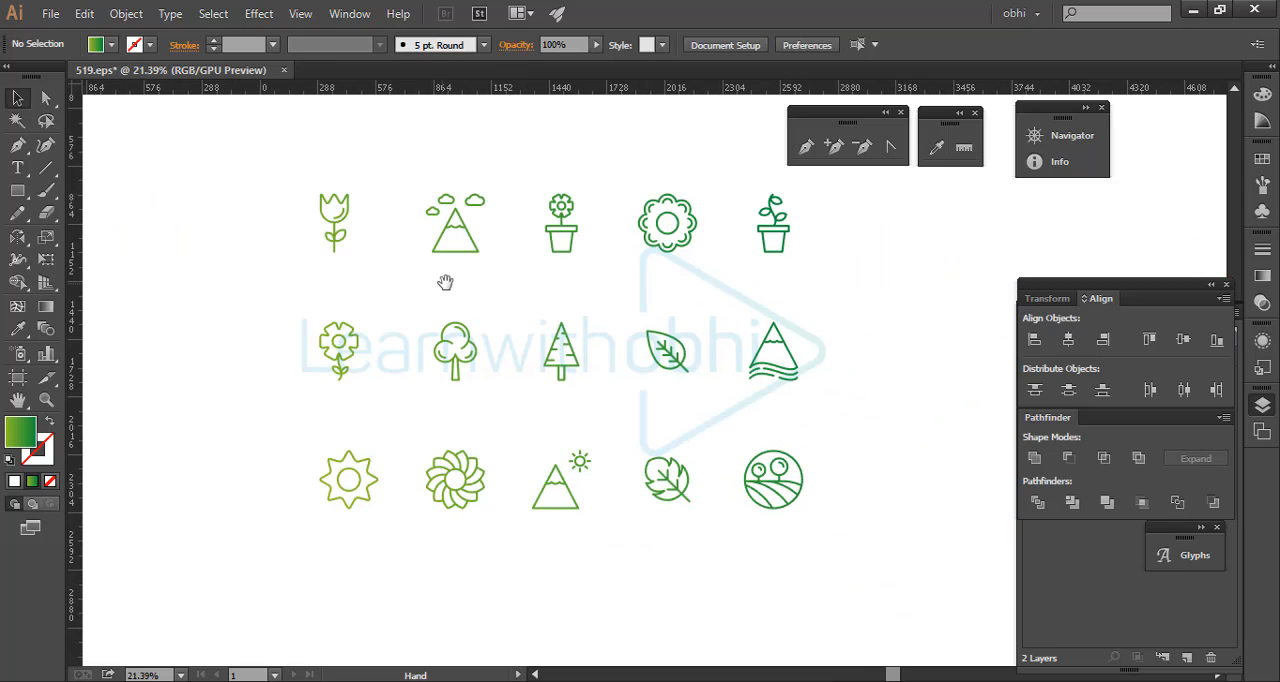
click(336, 217)
click(364, 197)
scroll(326, 238, up, 2)
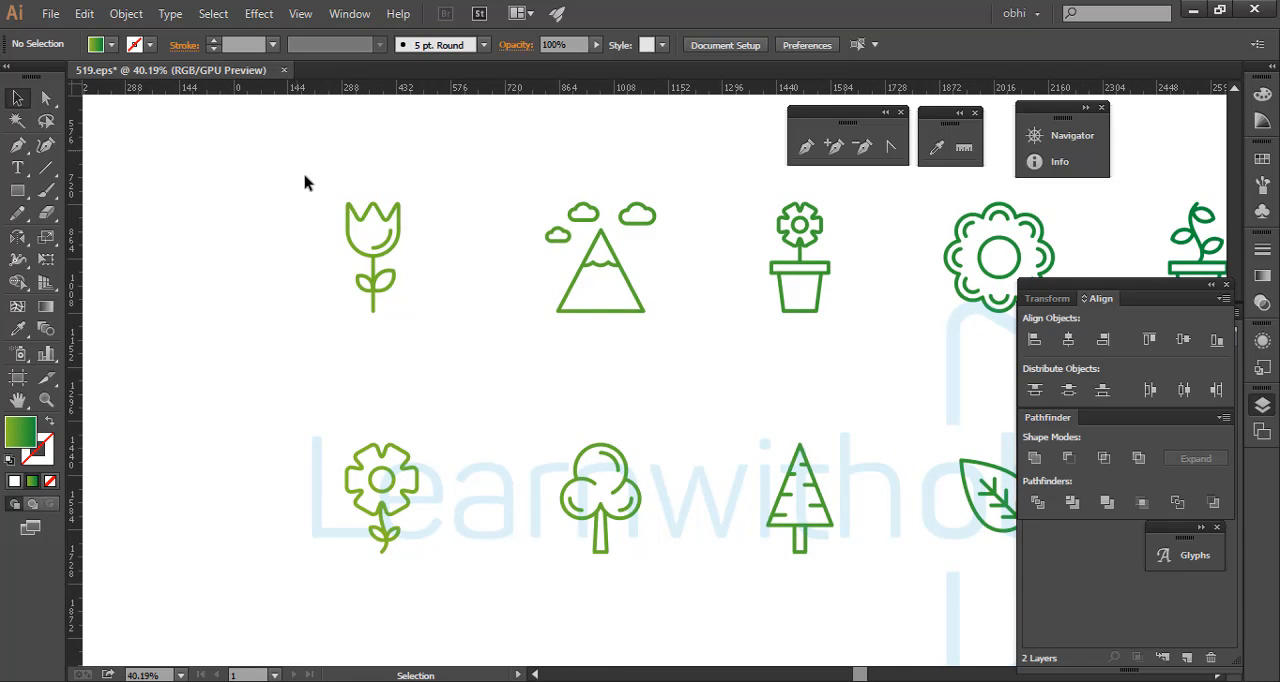
click(373, 258)
click(470, 288)
drag(548, 258, 589, 342)
drag(491, 193, 643, 424)
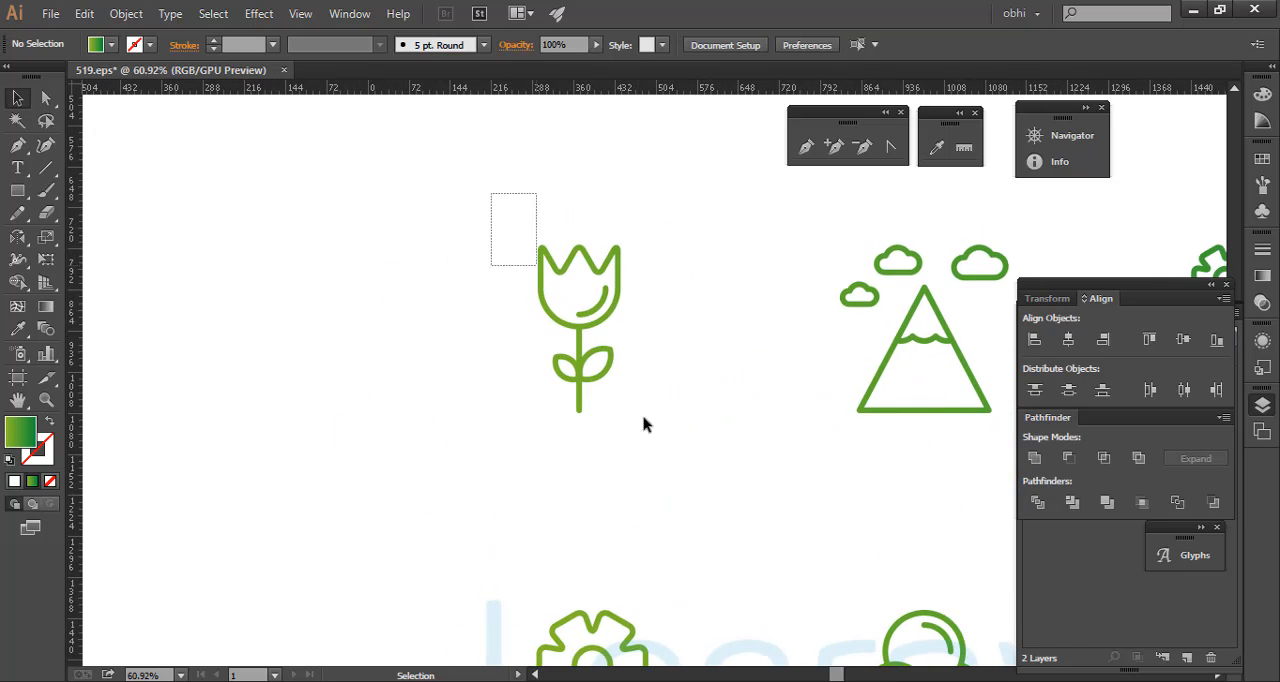
right_click(605, 309)
click(416, 480)
drag(476, 172, 689, 531)
right_click(577, 303)
click(429, 257)
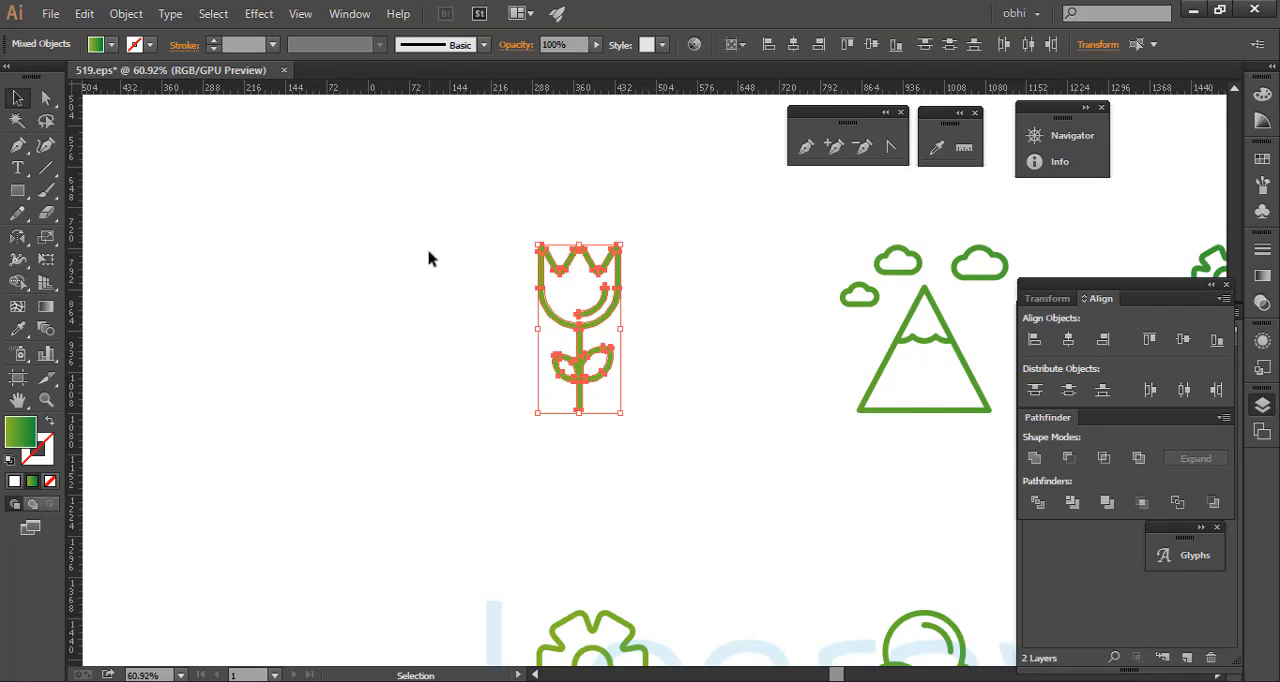
- Select all parts of the tulip icon and group them
drag(471, 151, 716, 436)
right_click(596, 290)
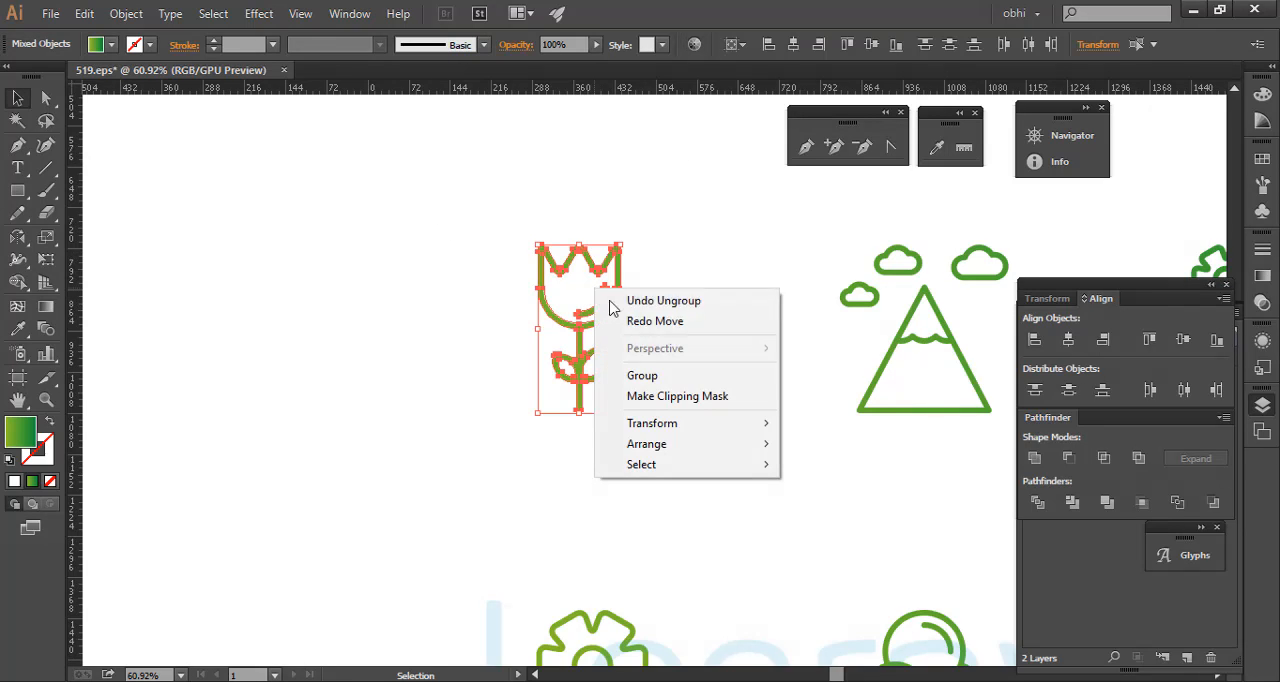
click(676, 378)
click(676, 329)
- Move the grouped tulip away from the other icons and undo the move
drag(537, 312, 157, 234)
key(ctrl+z)
click(372, 296)
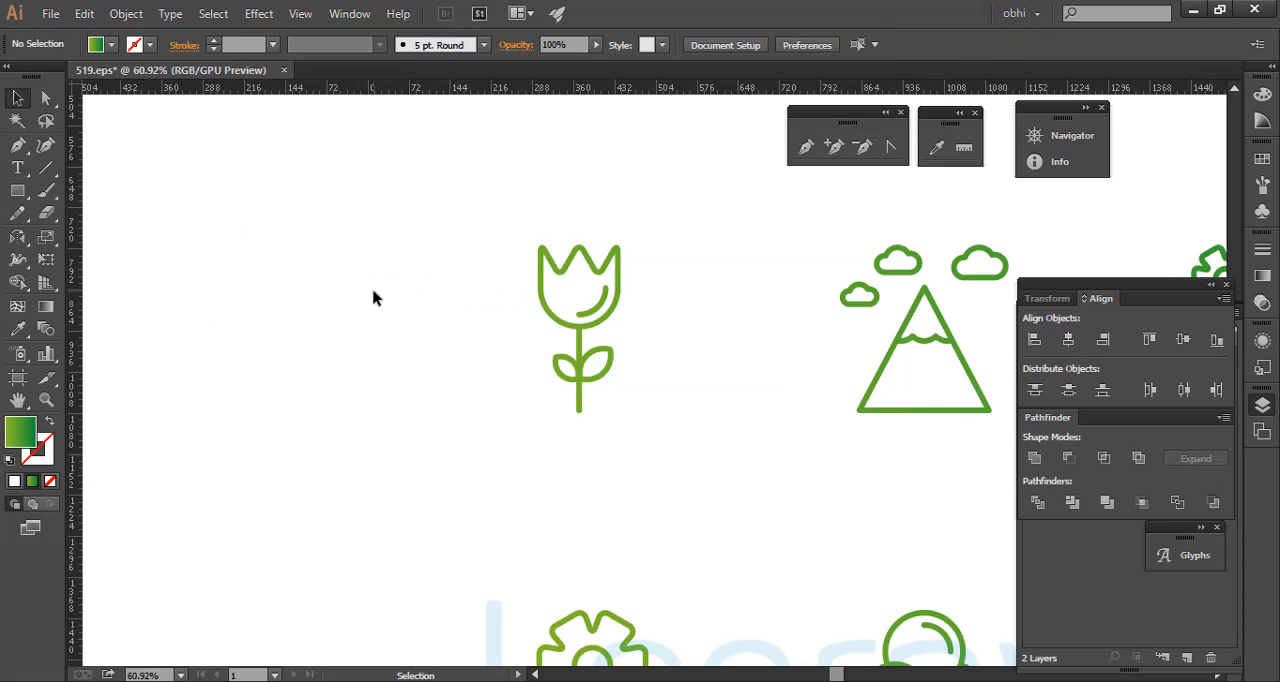
- Select the grouped tulip icon and ungroup it again
click(571, 331)
drag(404, 164, 664, 486)
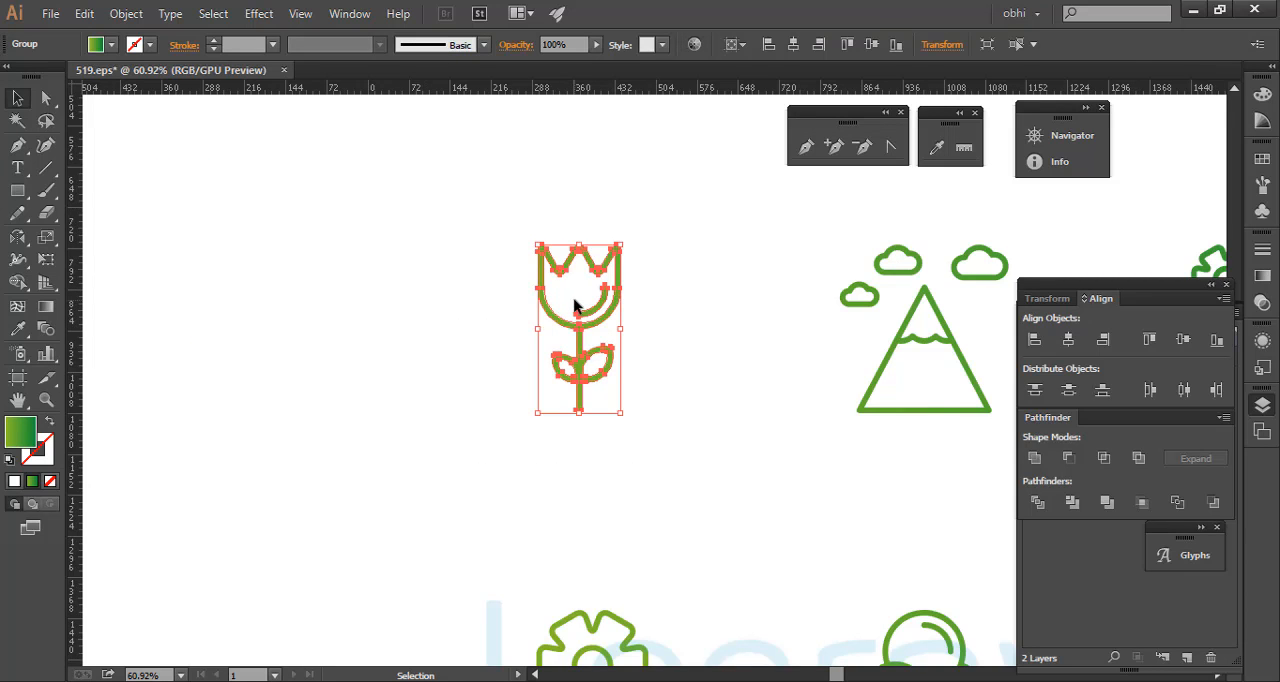
right_click(575, 291)
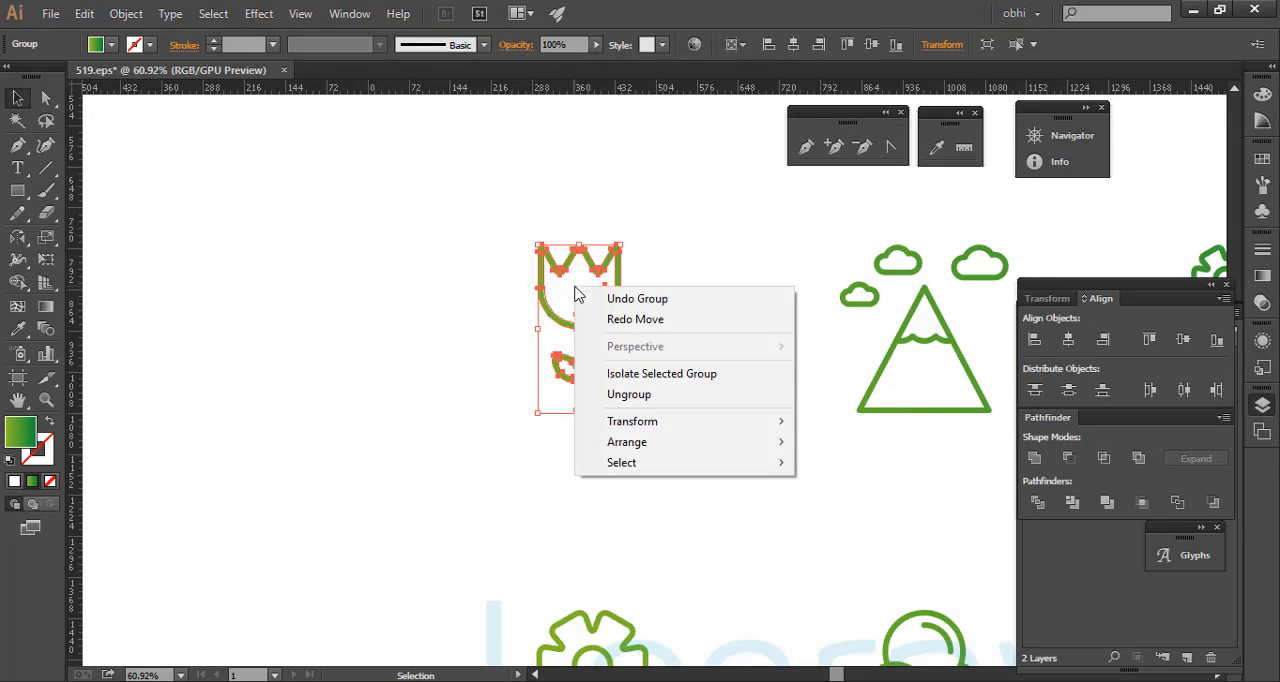
click(638, 396)
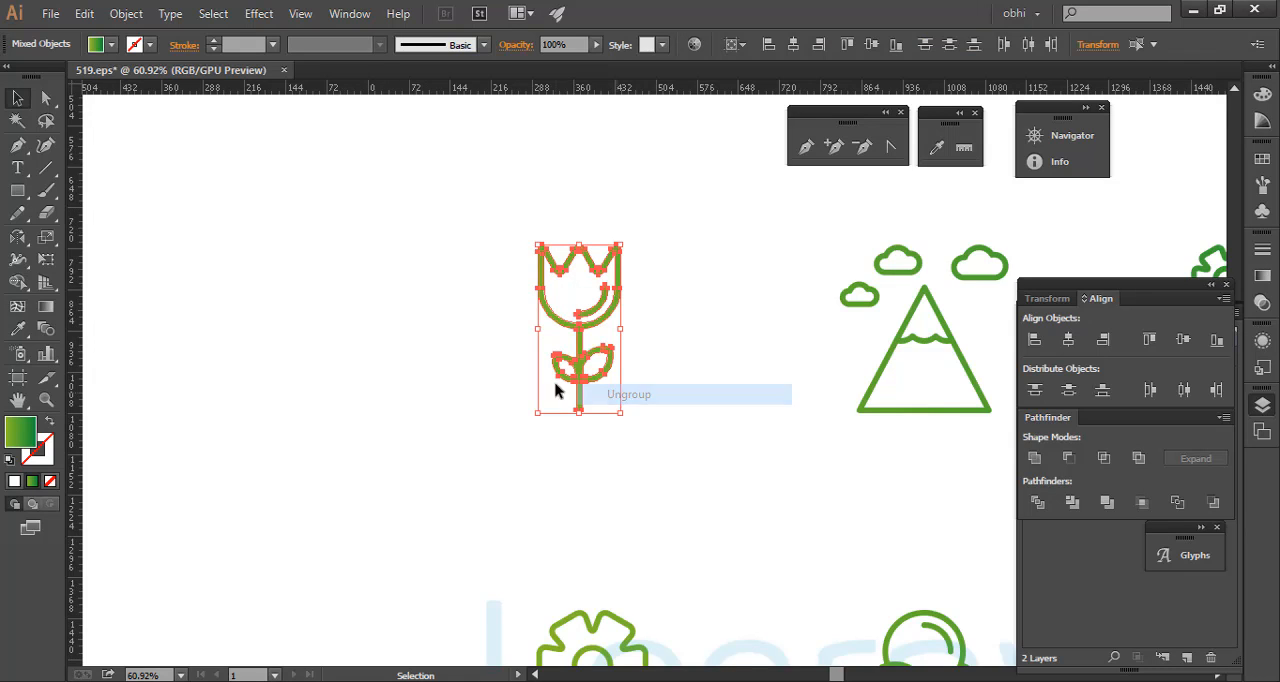
click(463, 326)
- Regroup all parts of the tulip icon and test selecting it as one object
drag(488, 195, 714, 500)
right_click(586, 291)
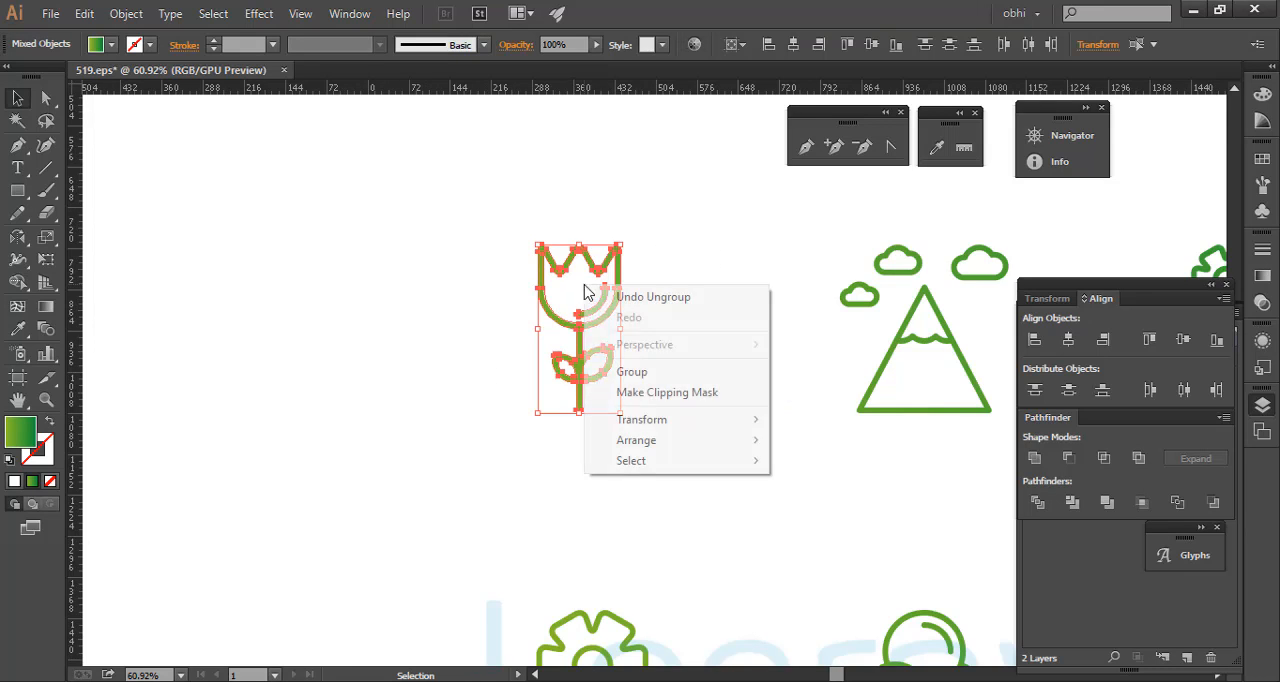
click(632, 371)
click(554, 497)
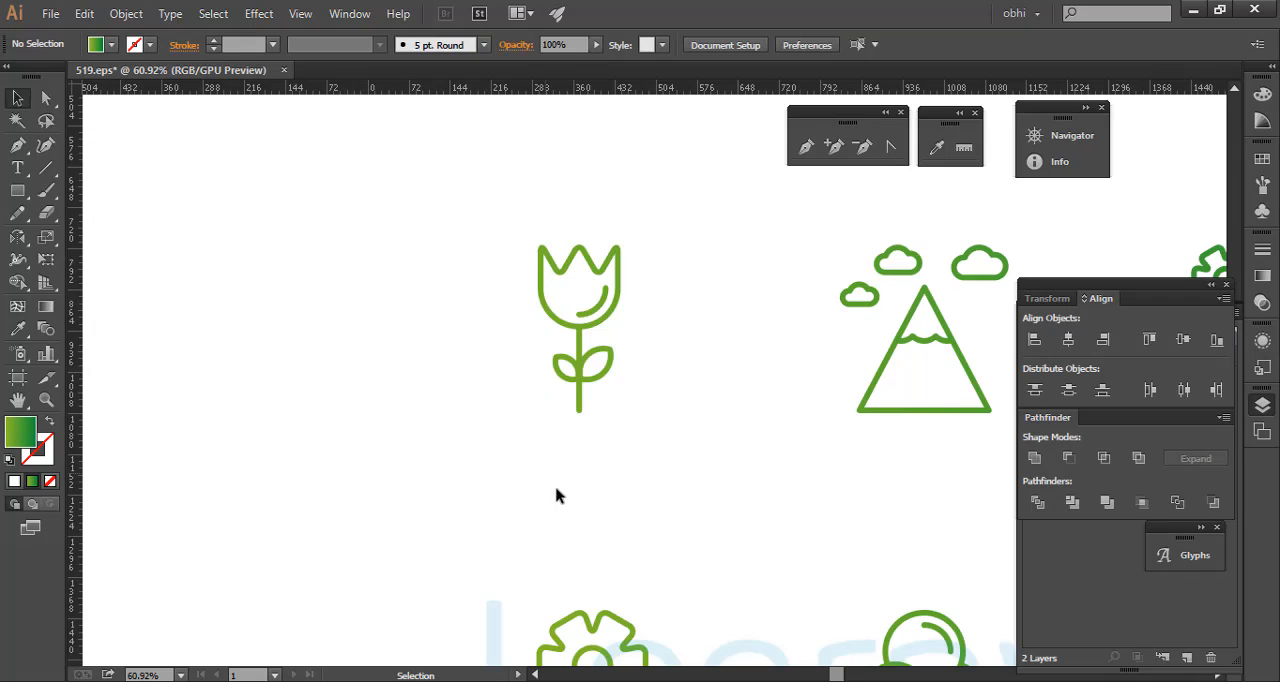
click(579, 350)
click(671, 328)
- Isolate the tulip group and fill the curved highlight inside the bloom with CMYK Blue
key(ctrl+space)
drag(585, 292, 640, 346)
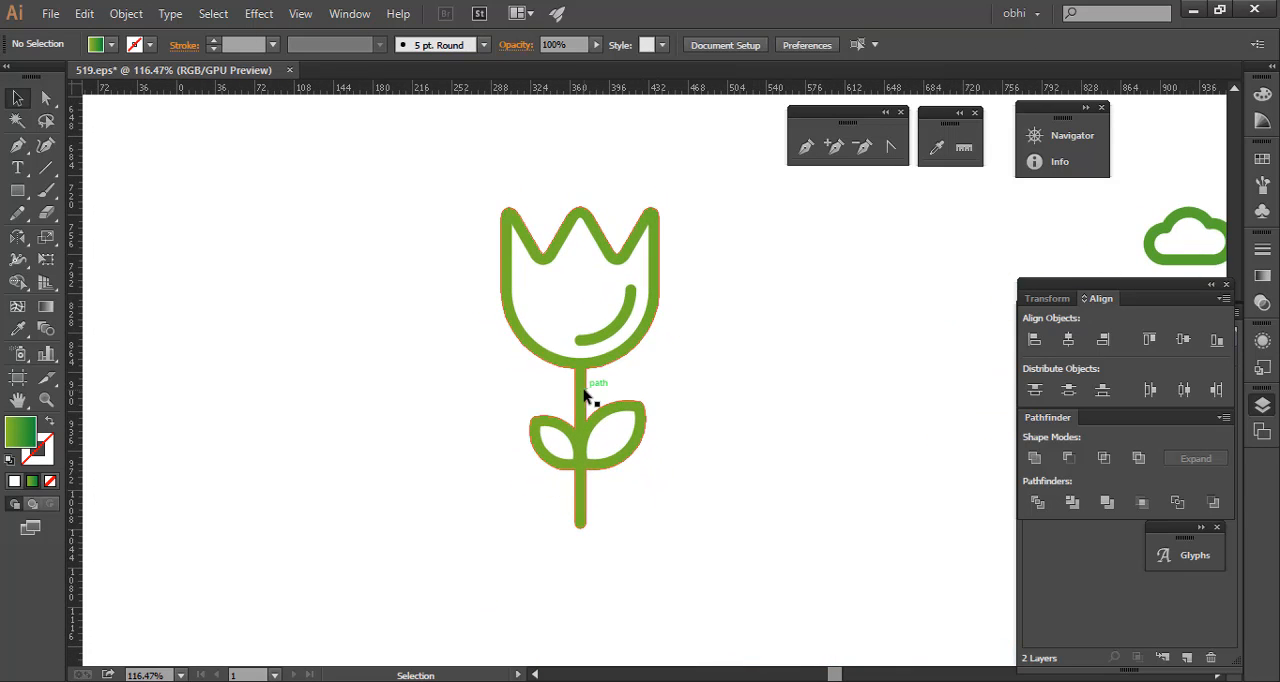
double_click(618, 336)
click(619, 331)
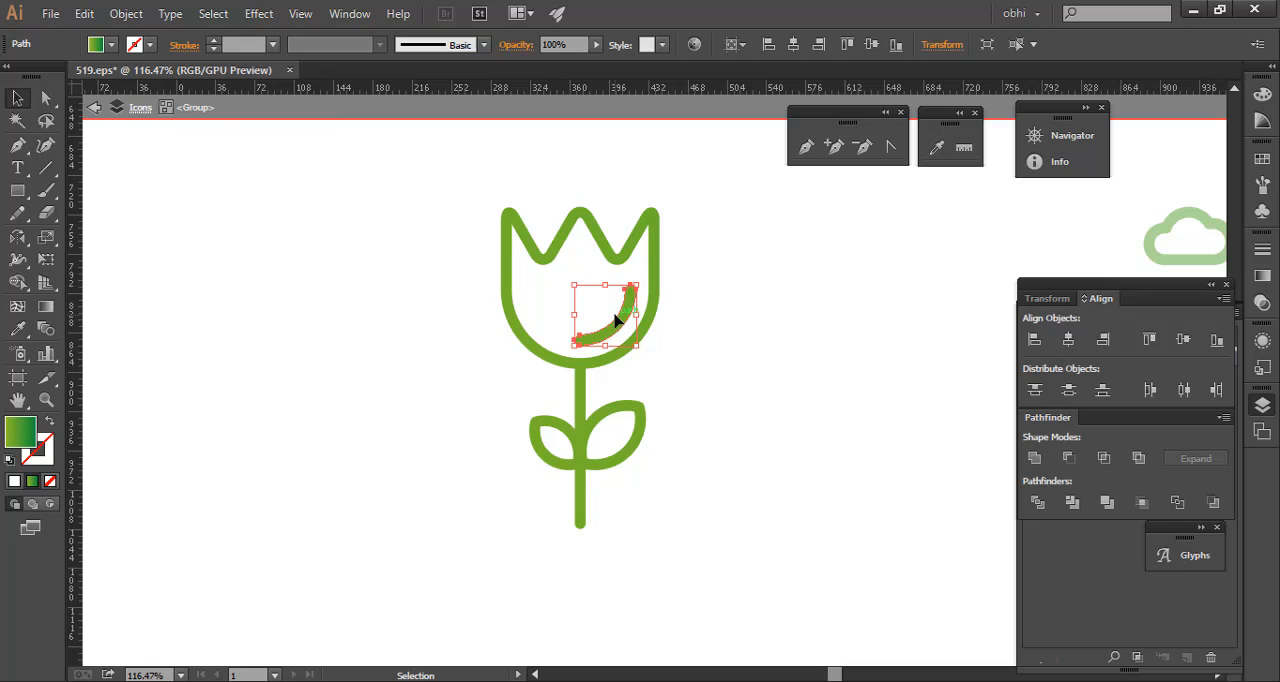
click(130, 44)
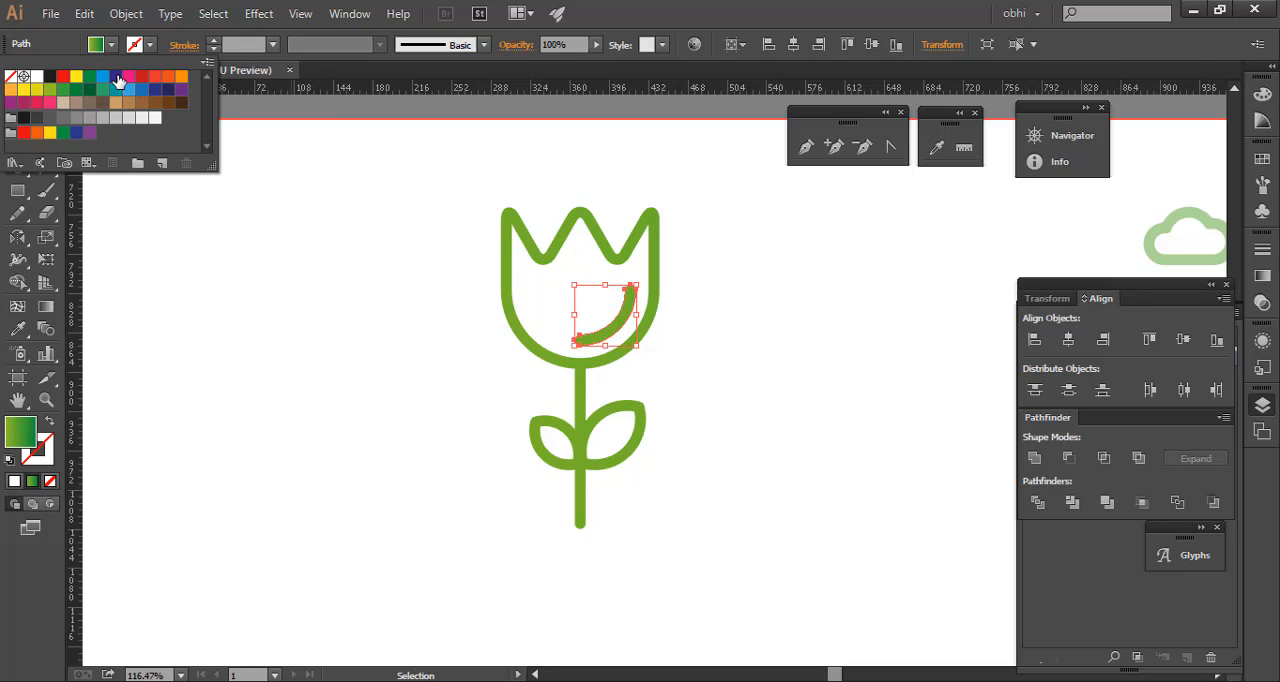
click(116, 76)
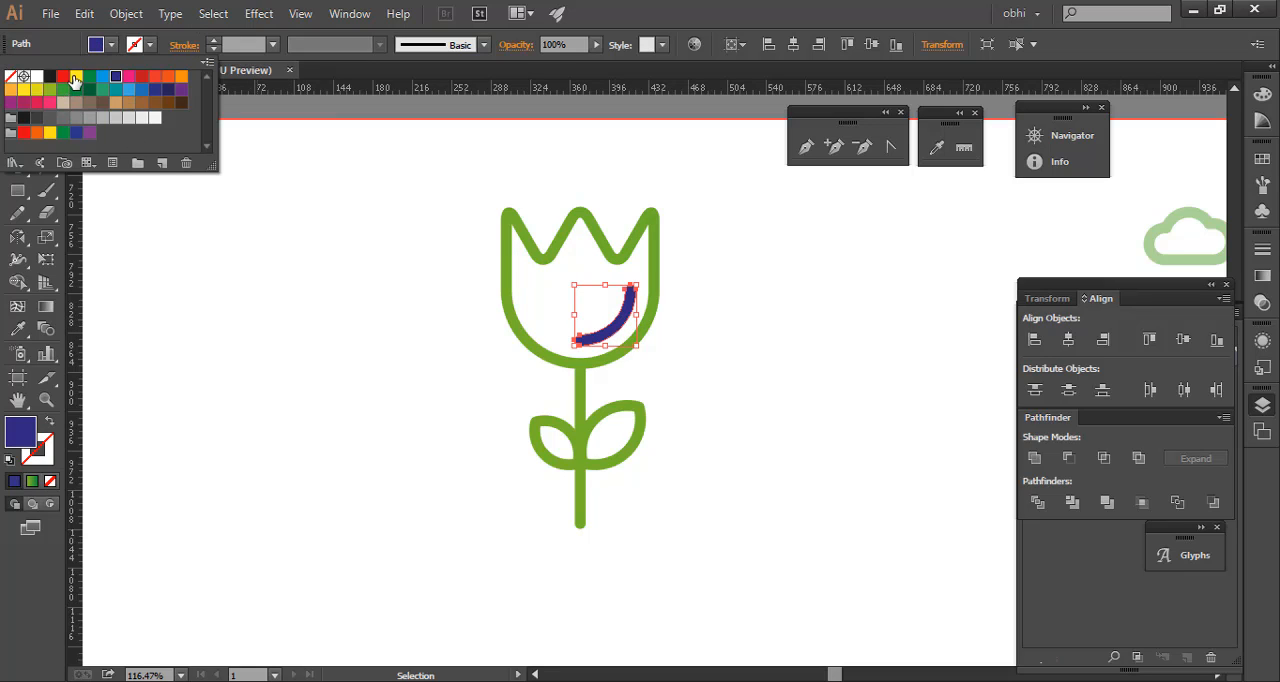
- Change the curved highlight's fill to yellow and exit isolation mode
click(76, 77)
click(296, 175)
click(95, 110)
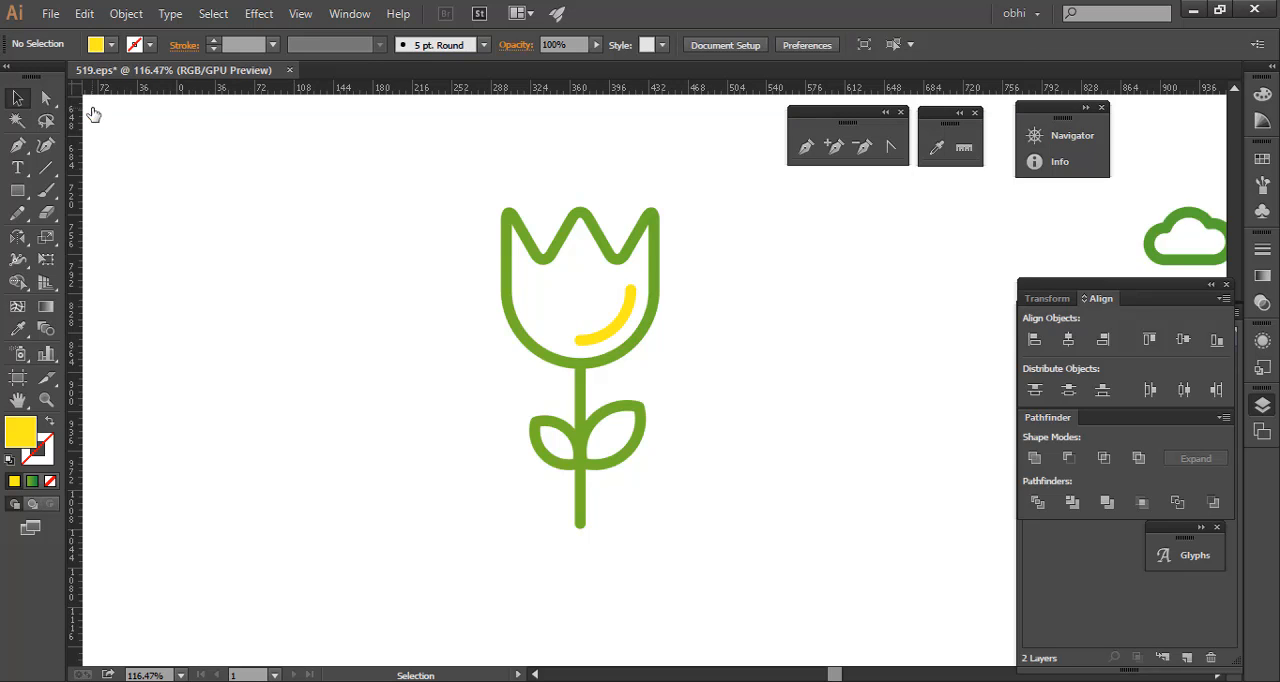
- Test selecting the whole tulip, then undo the color changes made to its curved highlight
drag(392, 172, 806, 576)
click(763, 355)
key(ctrl+z)
key(ctrl+z)
key(ctrl+z)
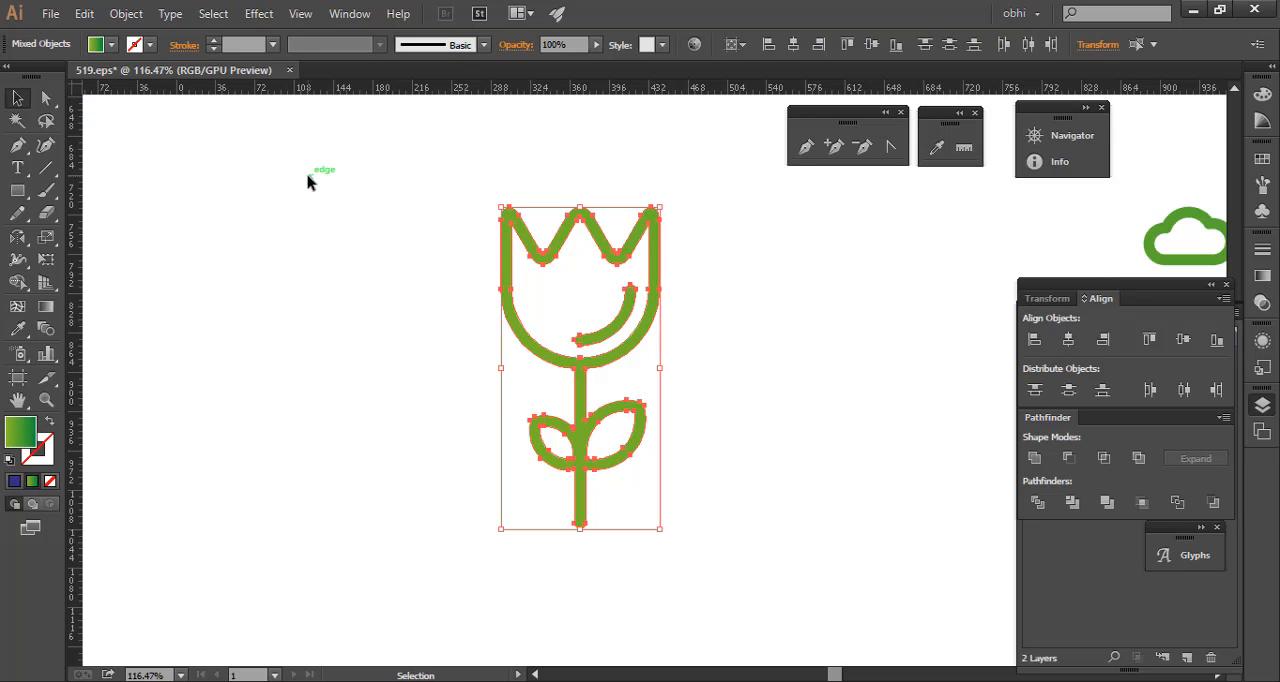
click(285, 217)
- Choose the Rectangle tool and set the fill to the dark magenta swatch with no stroke
drag(550, 257, 420, 262)
drag(736, 373, 580, 286)
drag(368, 267, 252, 288)
drag(252, 294, 497, 300)
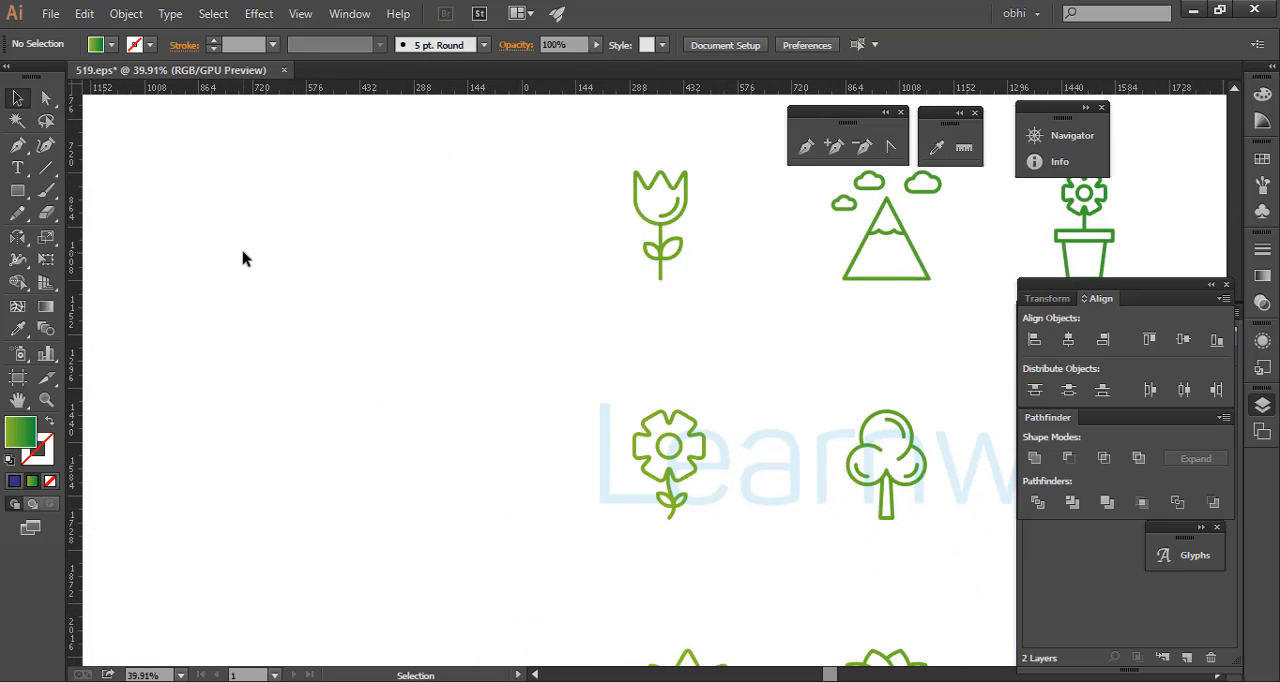
drag(17, 190, 70, 192)
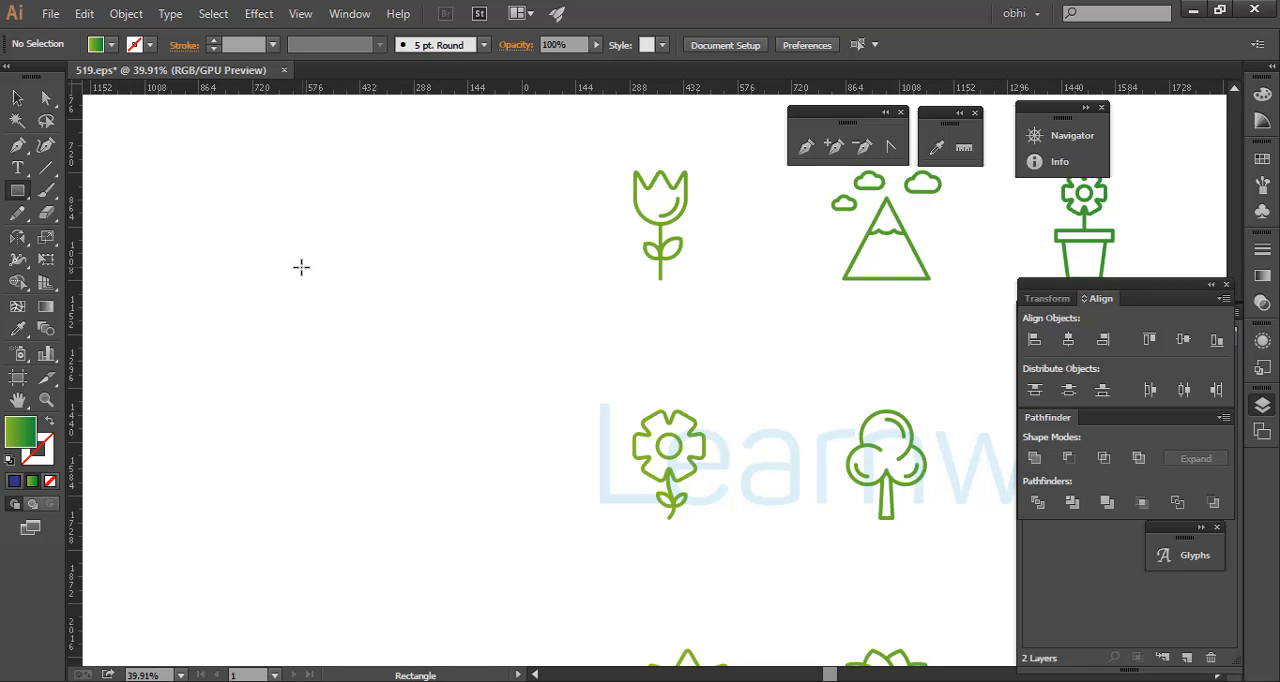
click(110, 45)
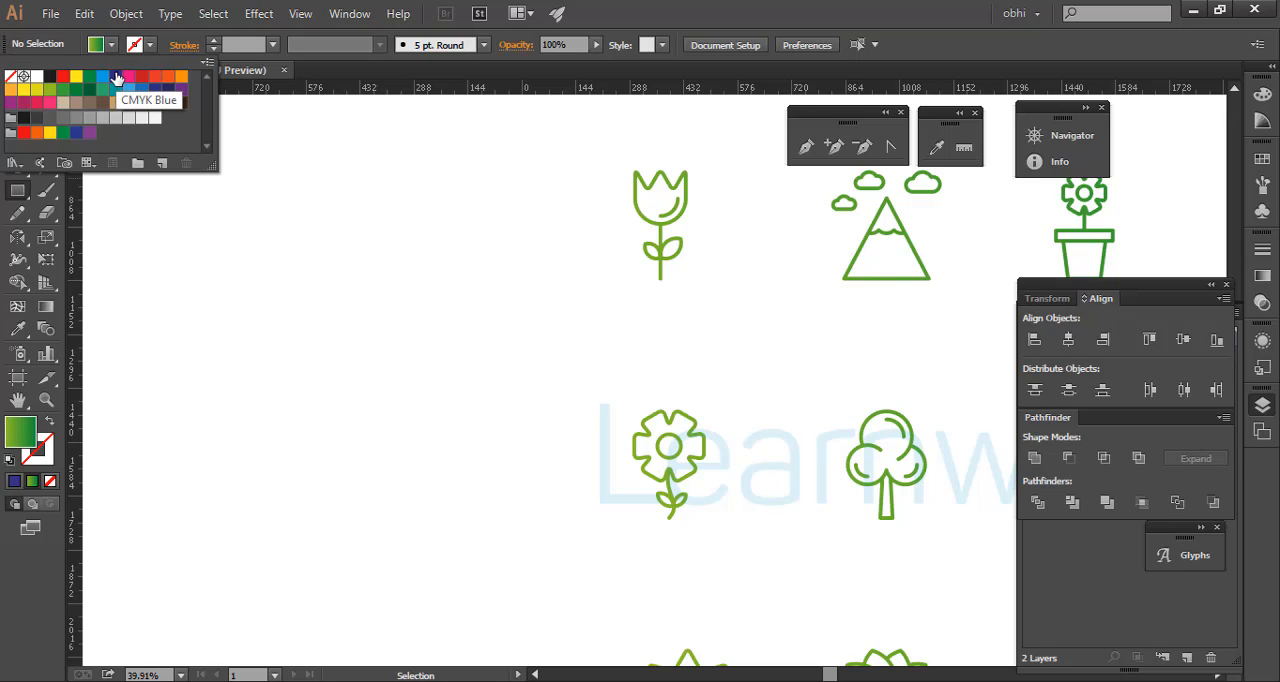
click(50, 76)
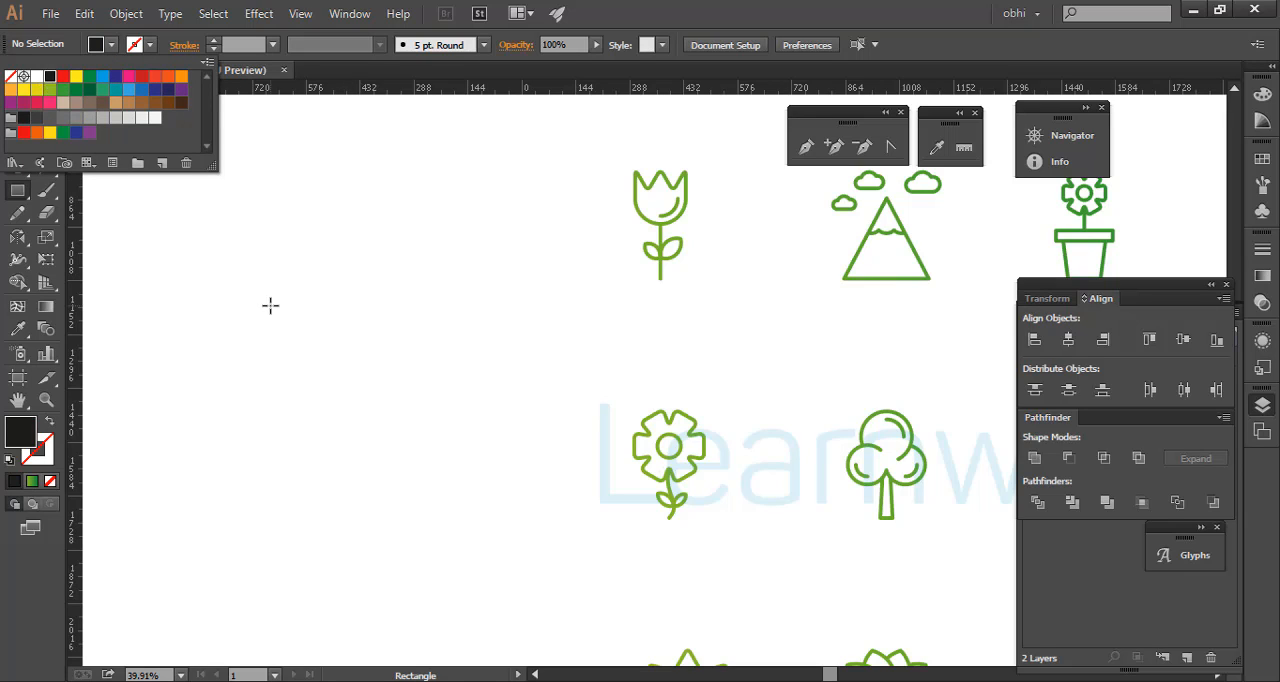
click(24, 102)
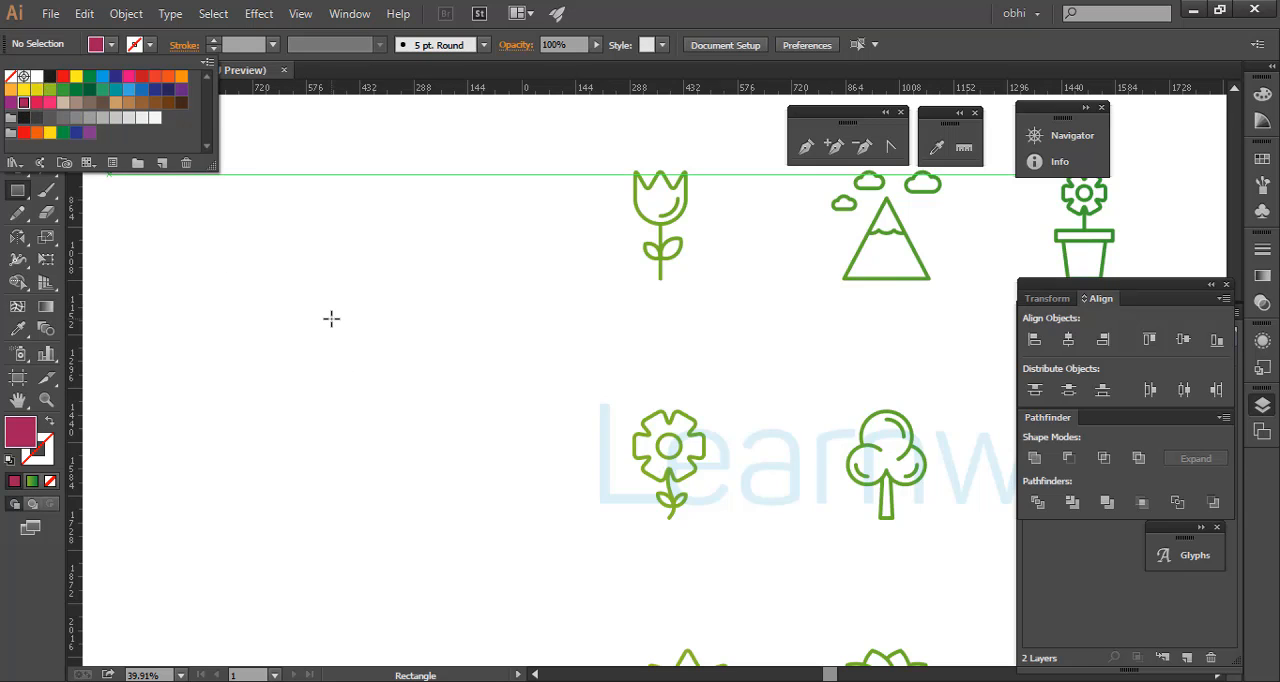
click(331, 318)
- Draw a freehand square of about 205 px on the empty canvas beside the icons, then delete it
mouse_move(322, 295)
mouse_down()
mouse_move(386, 366)
mouse_move(362, 333)
mouse_up()
click(17, 98)
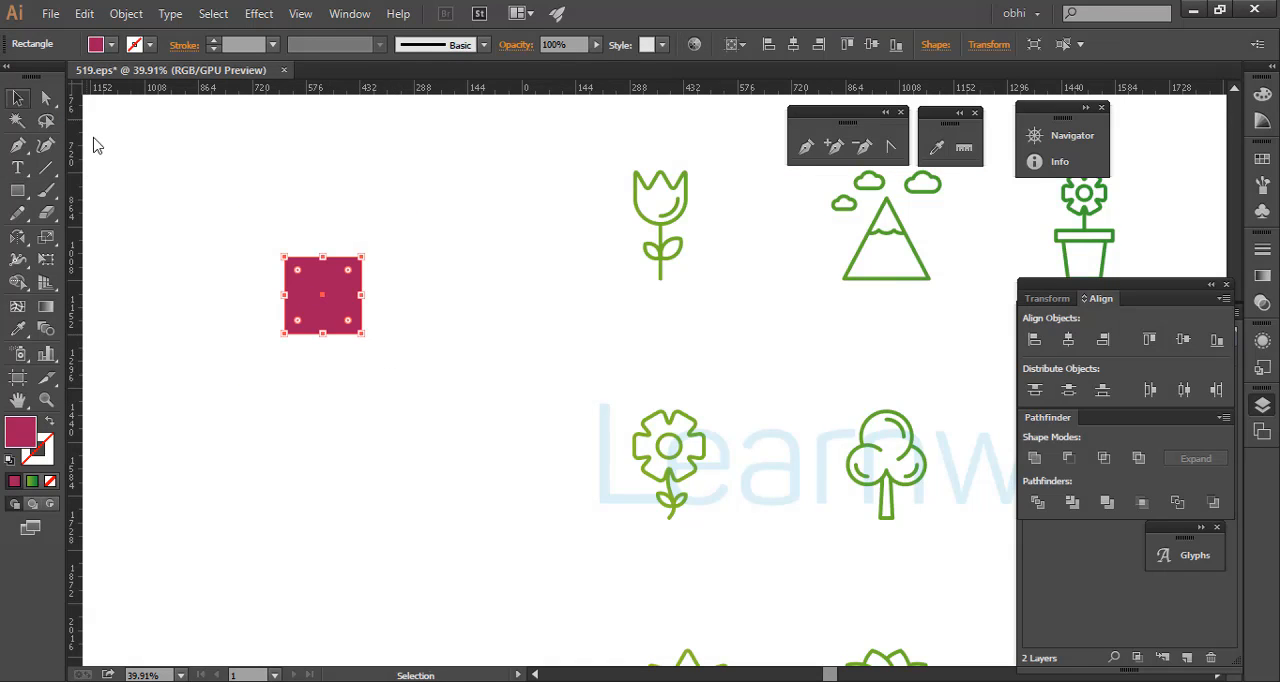
click(371, 192)
key(space)
drag(335, 260, 338, 228)
key(Delete)
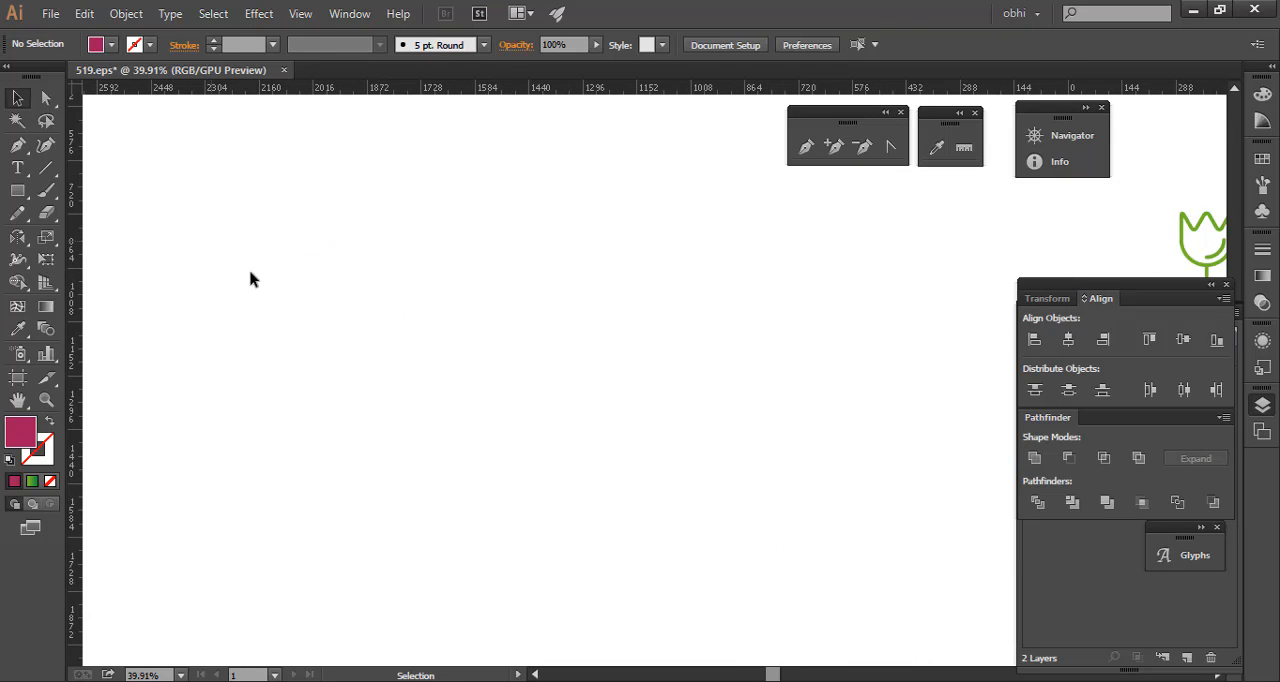
- Create a magenta square exactly 250 px wide and 250 px high on the empty canvas
click(17, 191)
click(322, 292)
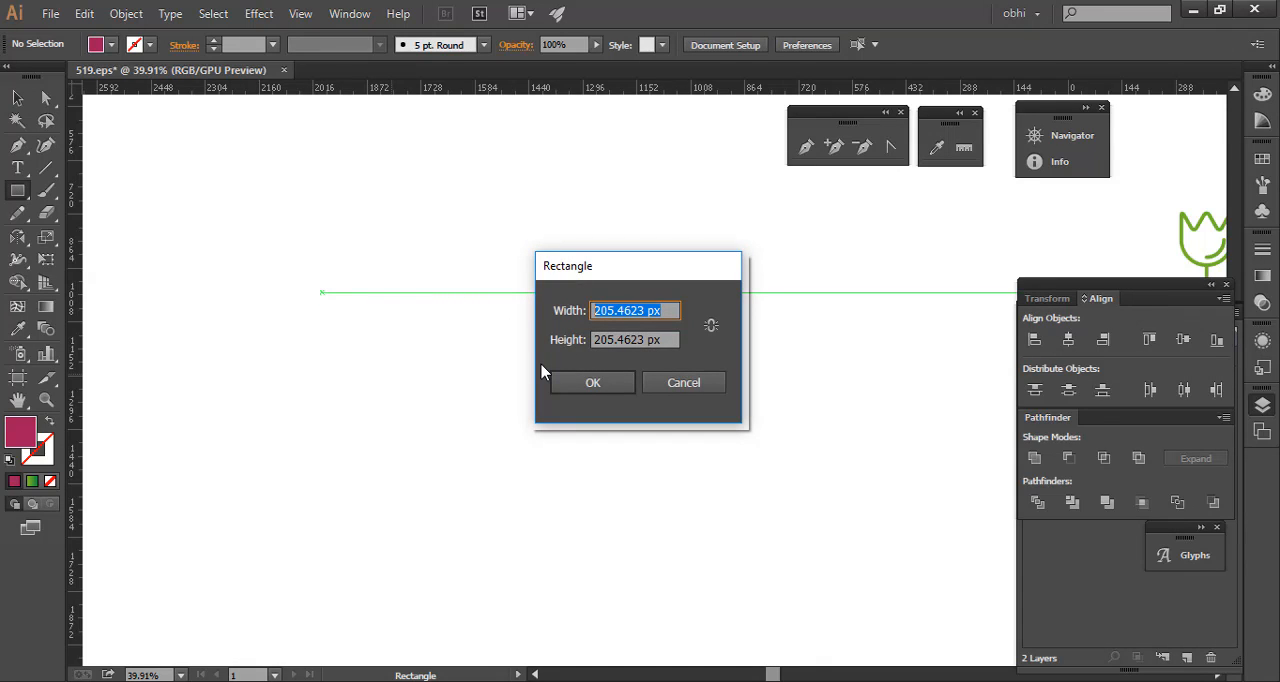
text(250)
key(Tab)
text(250)
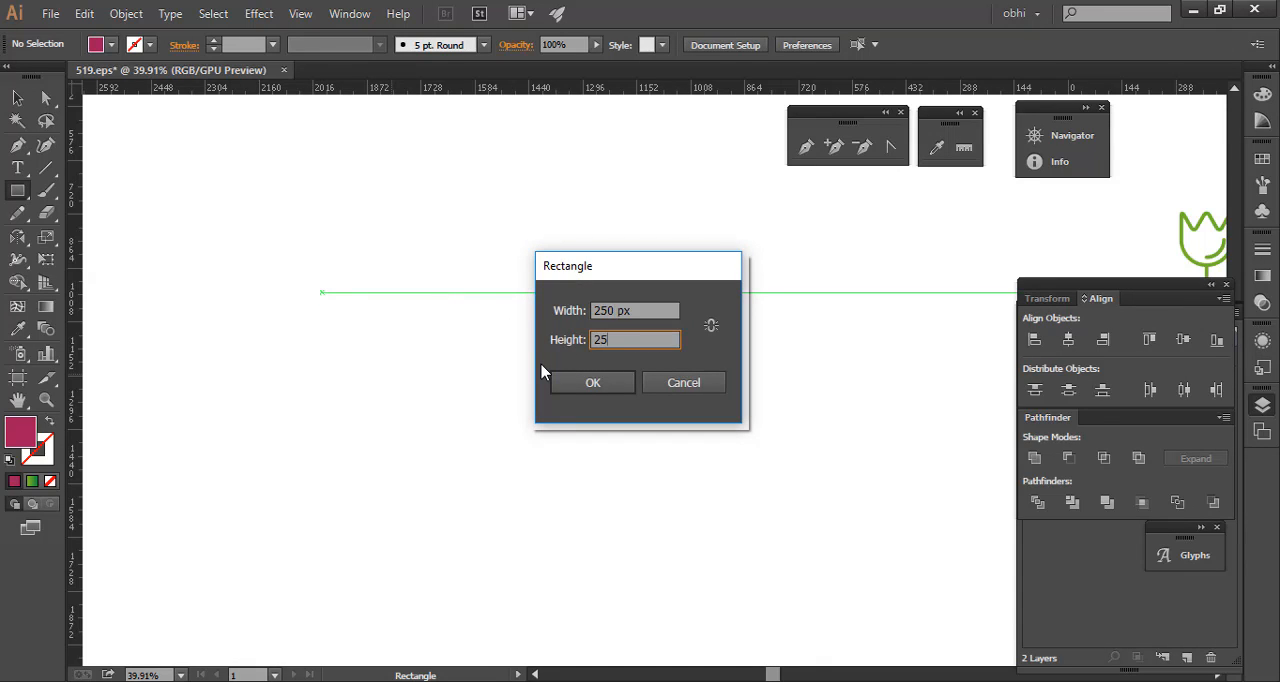
key(Tab)
key(Return)
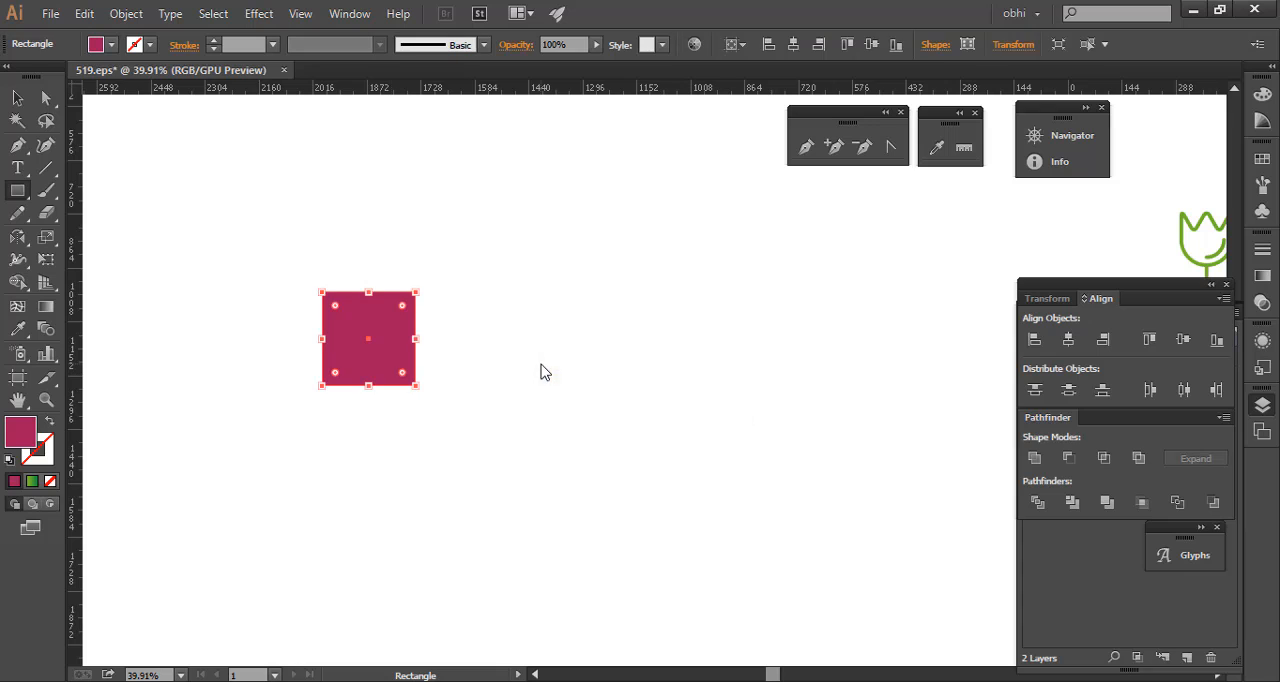
click(14, 98)
- Start a Move transformation on the square and set its horizontal and vertical offsets to 0 px
right_click(355, 342)
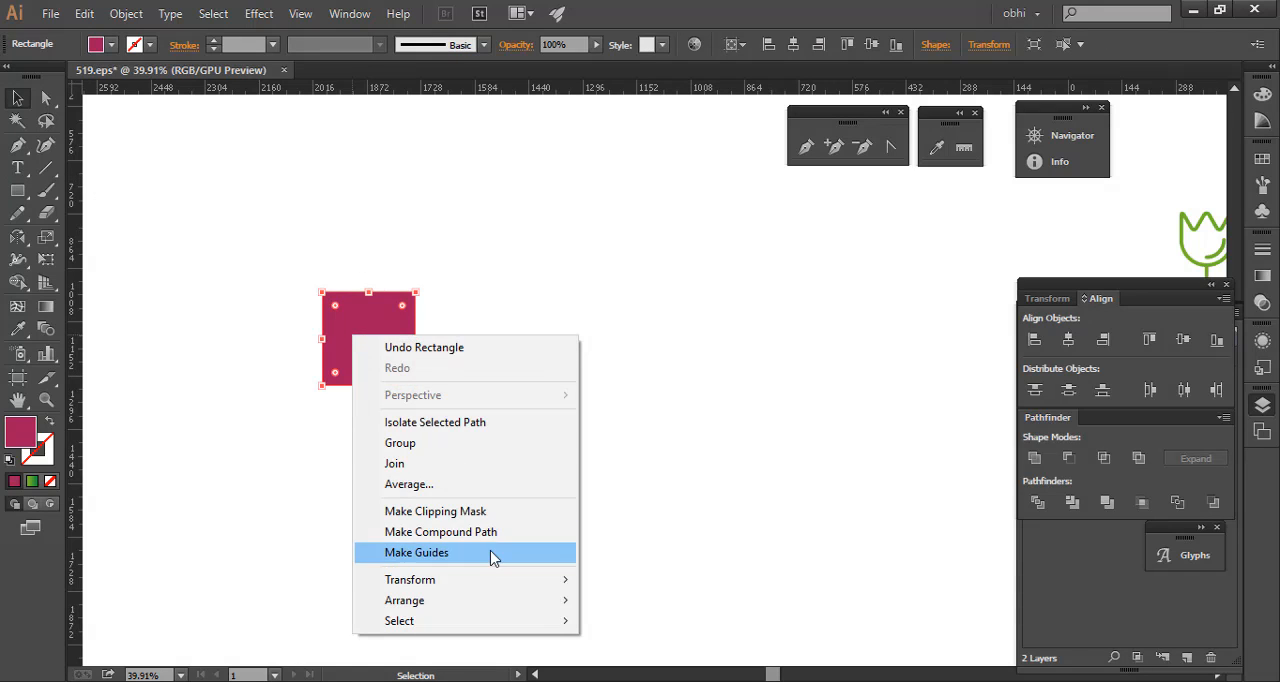
click(434, 211)
click(383, 323)
right_click(384, 321)
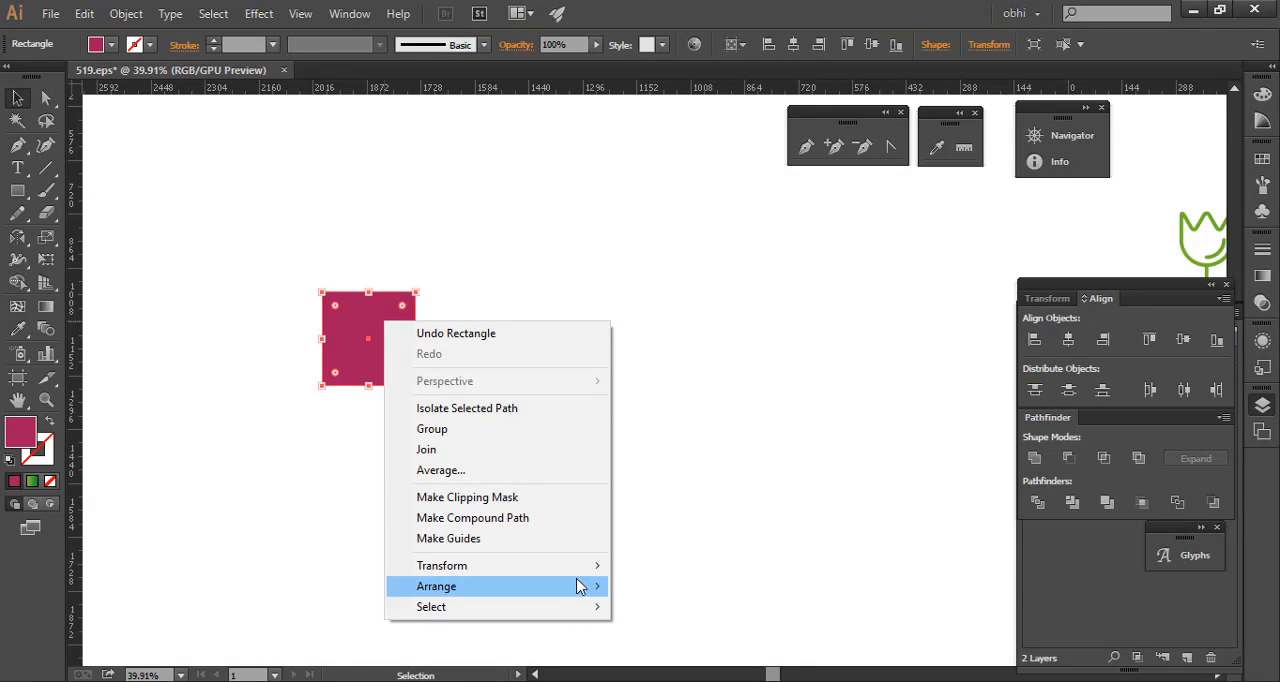
mouse_move(583, 572)
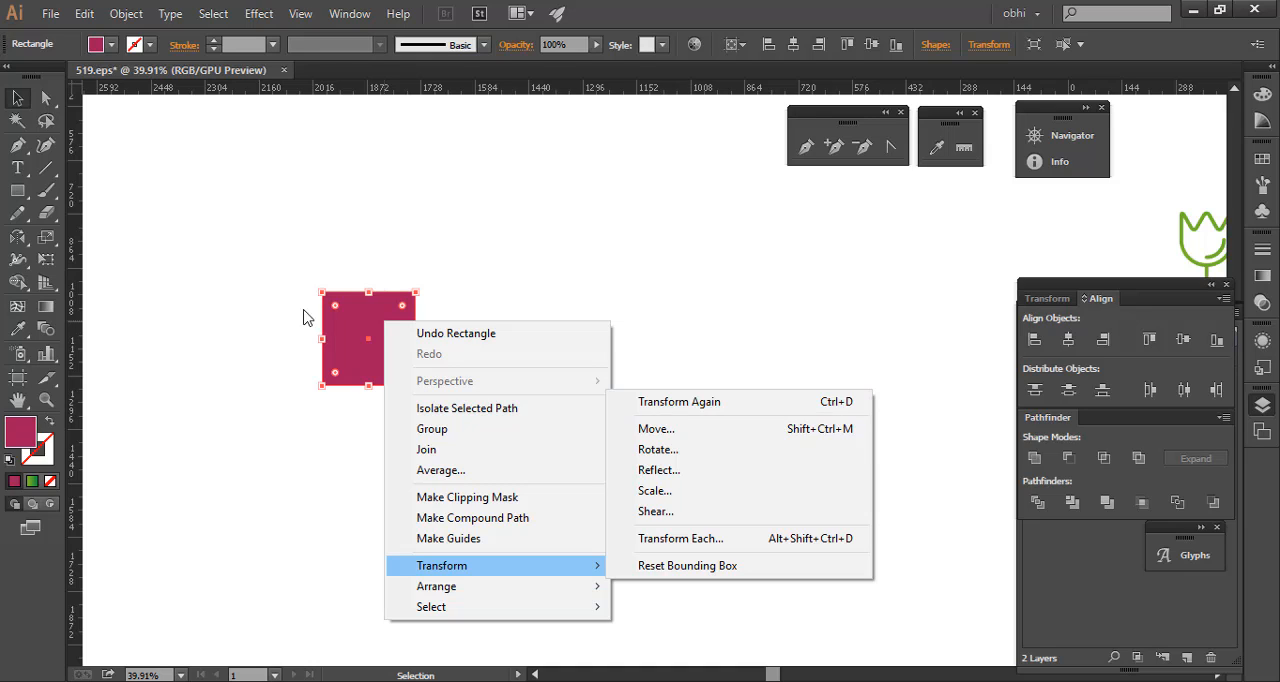
click(697, 438)
drag(683, 166, 840, 220)
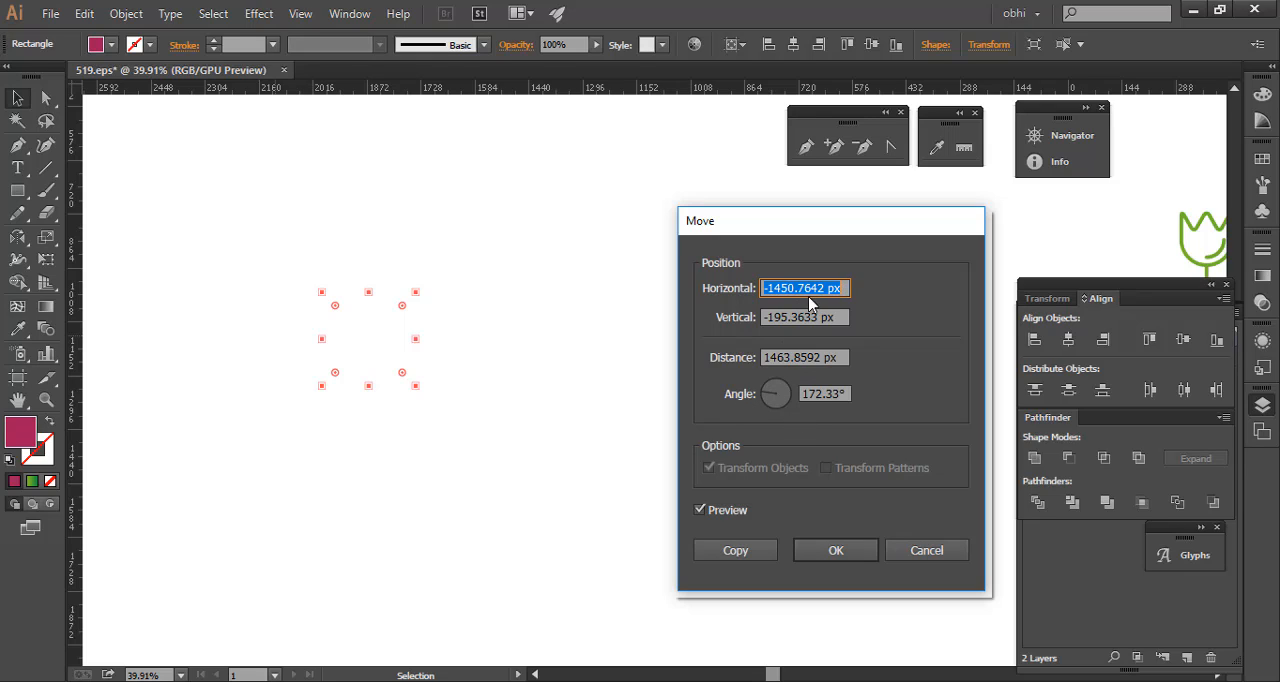
text(0)
key(Tab)
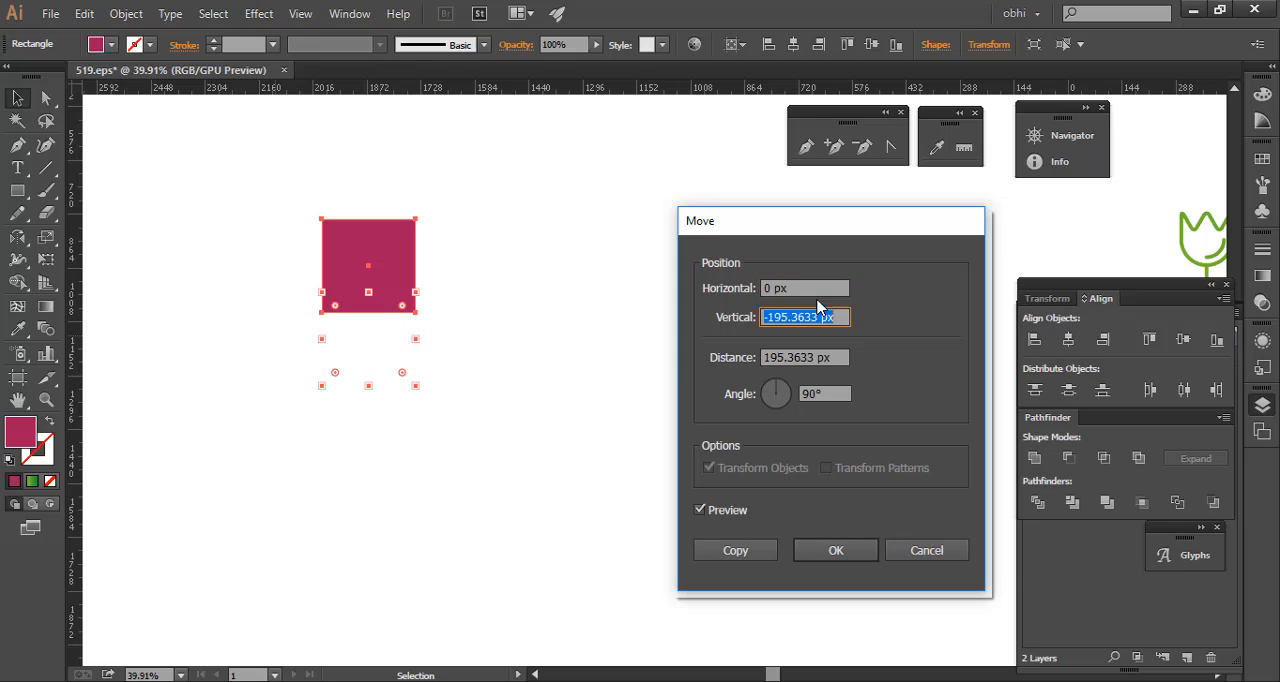
text(0)
key(Tab)
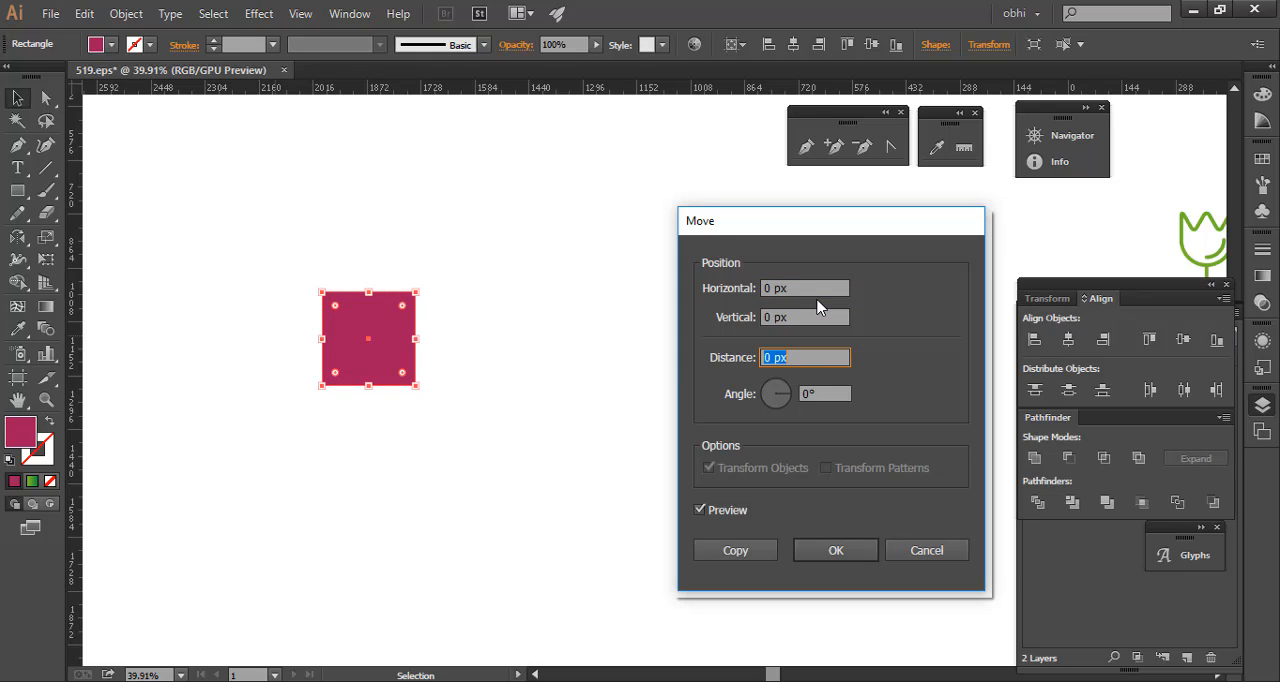
- Preview moving the square horizontally by 250 px and then by -250 px
click(752, 288)
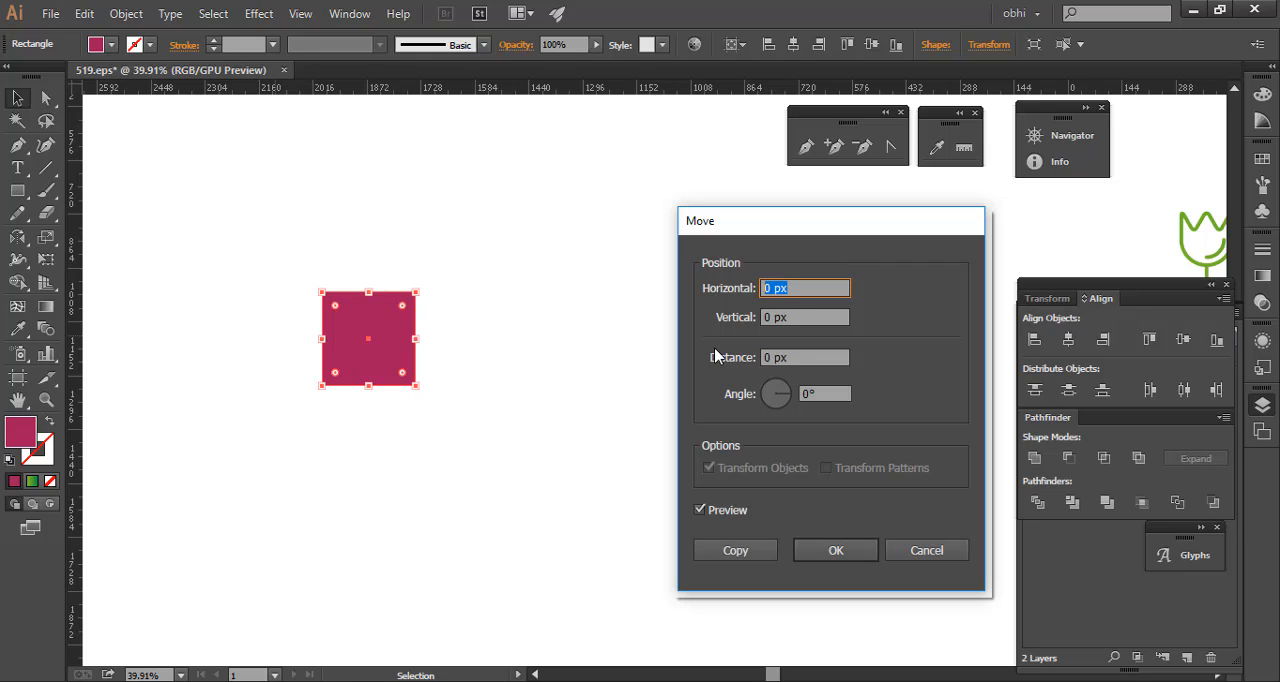
text(250)
key(Tab)
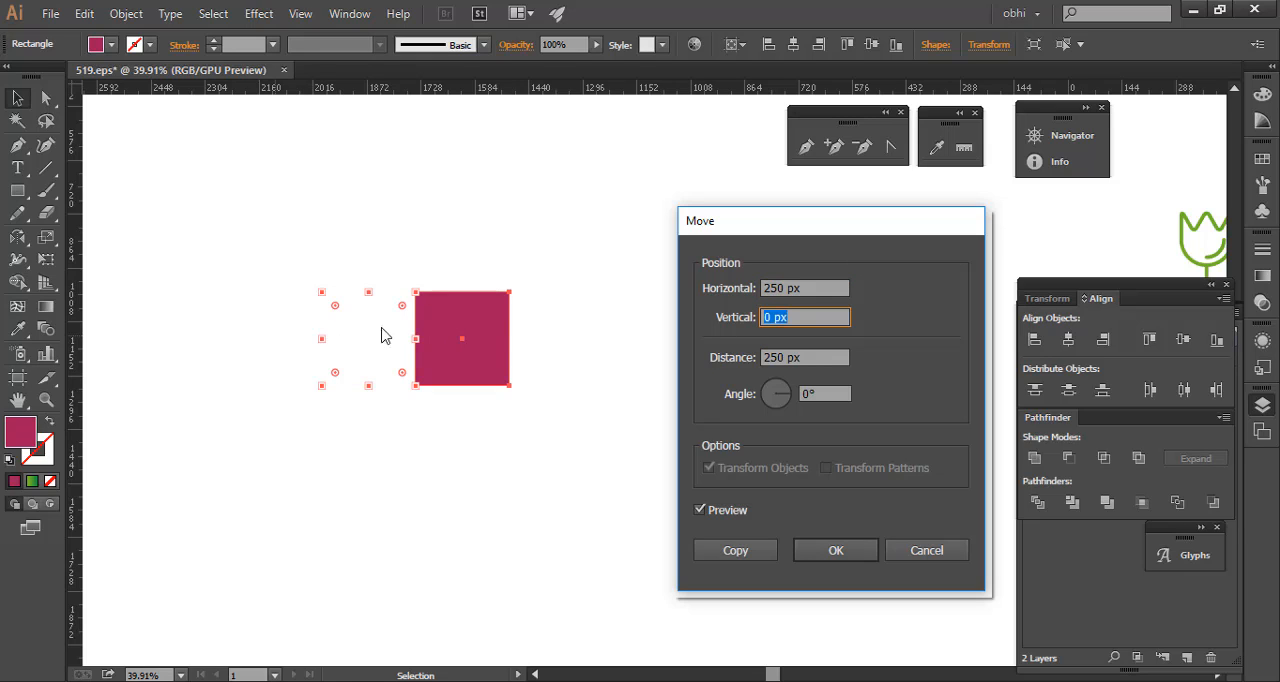
click(764, 288)
text(-)
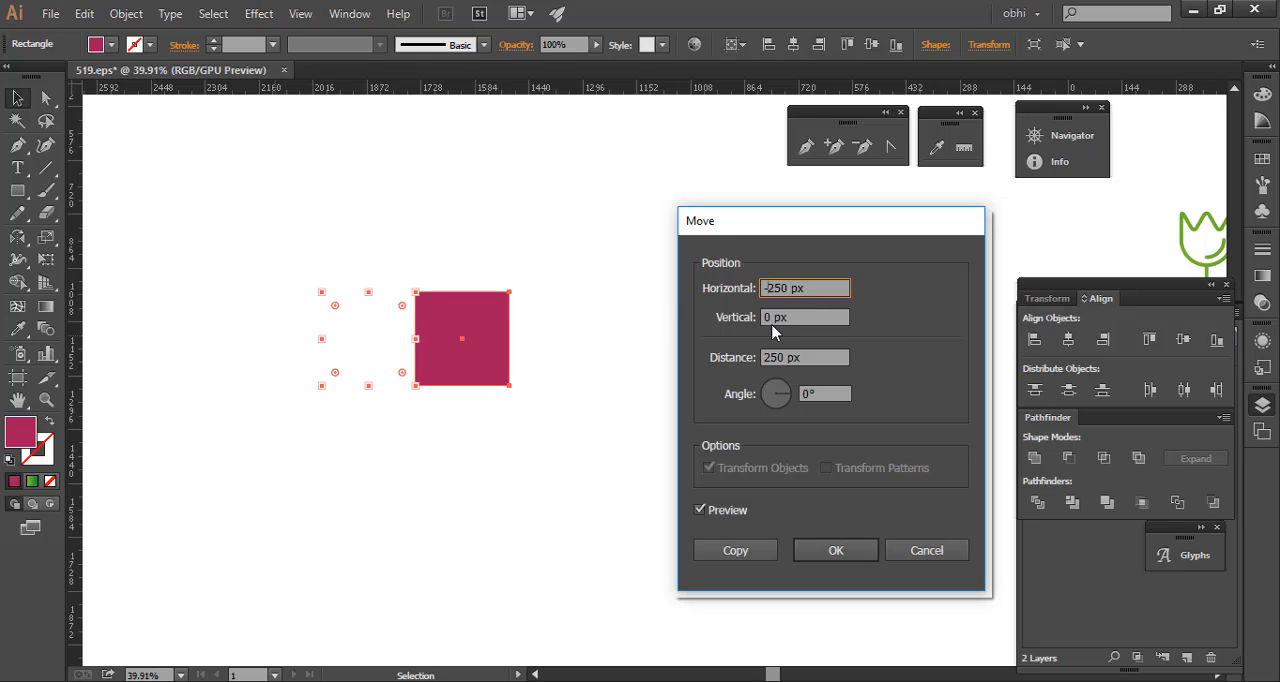
key(Tab)
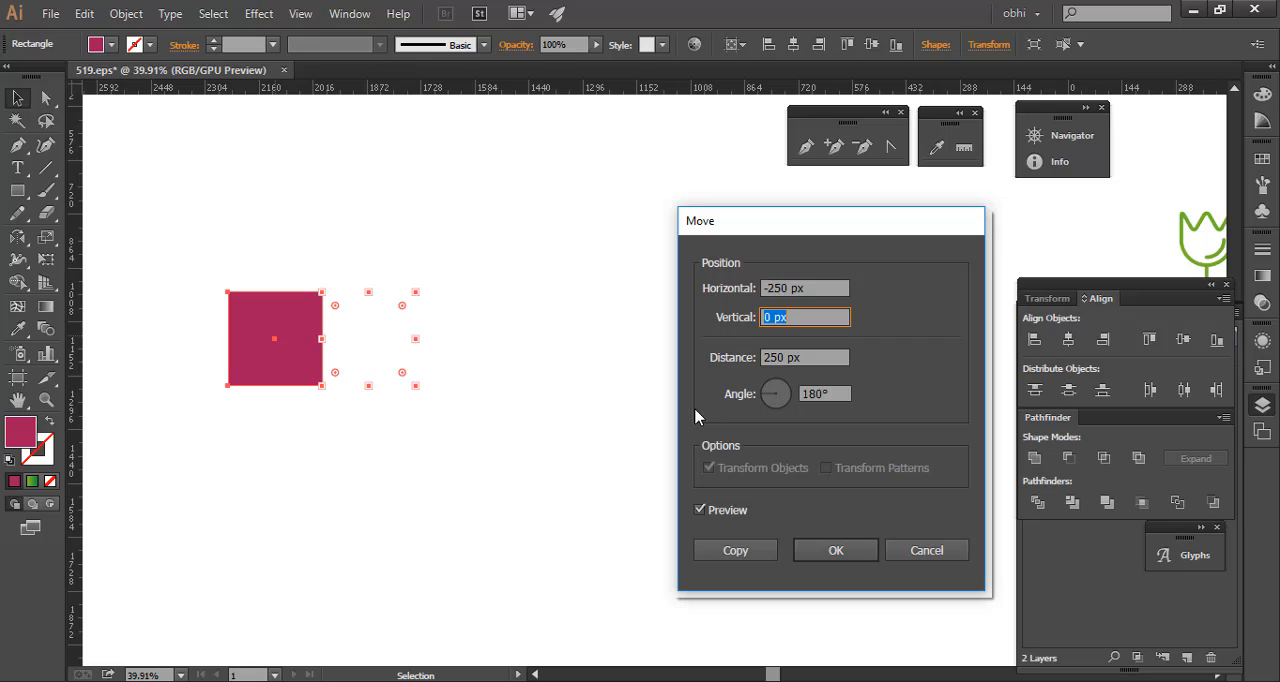
- Set the horizontal offset back to 250 px and try a move angle of 45°
key(shift+Tab)
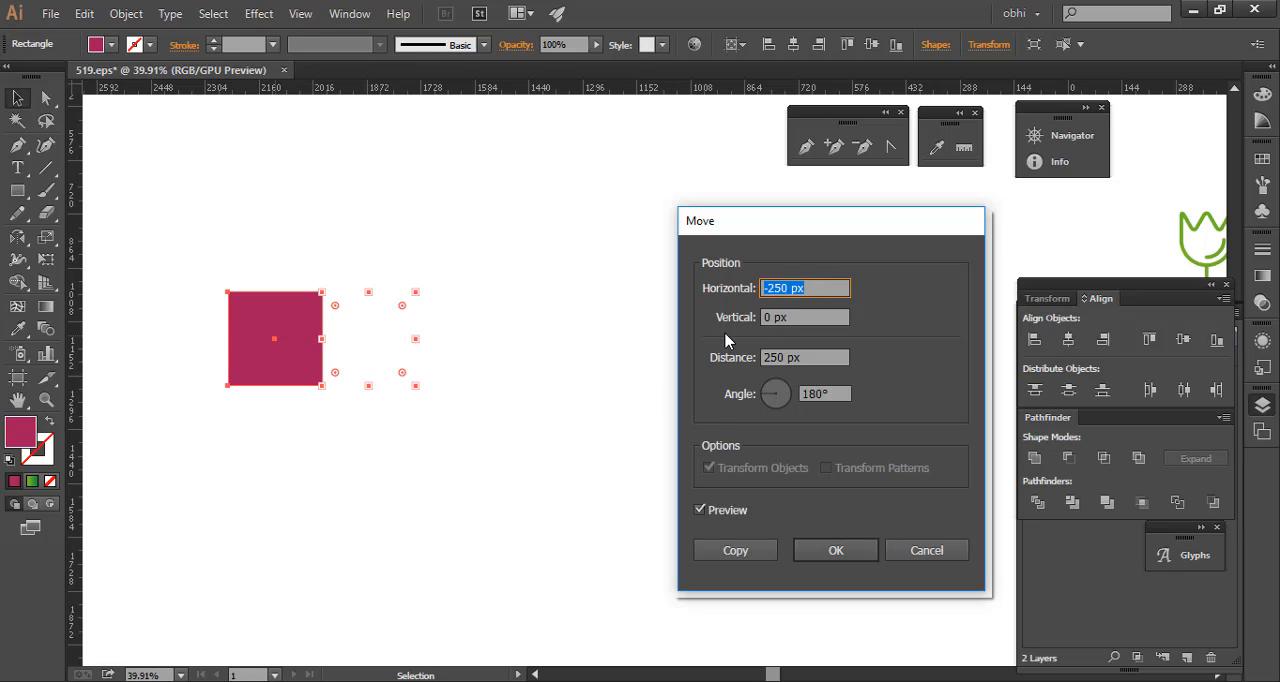
text(-)
text(250)
key(Tab)
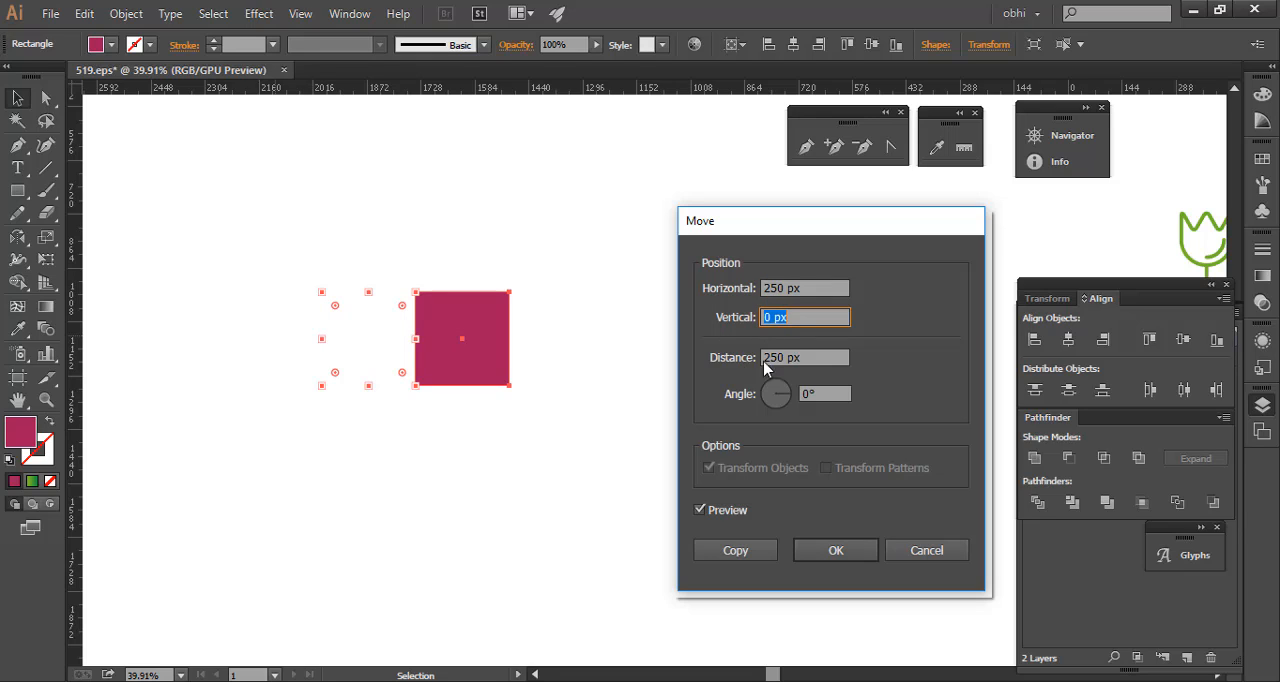
key(Tab)
key(Tab)
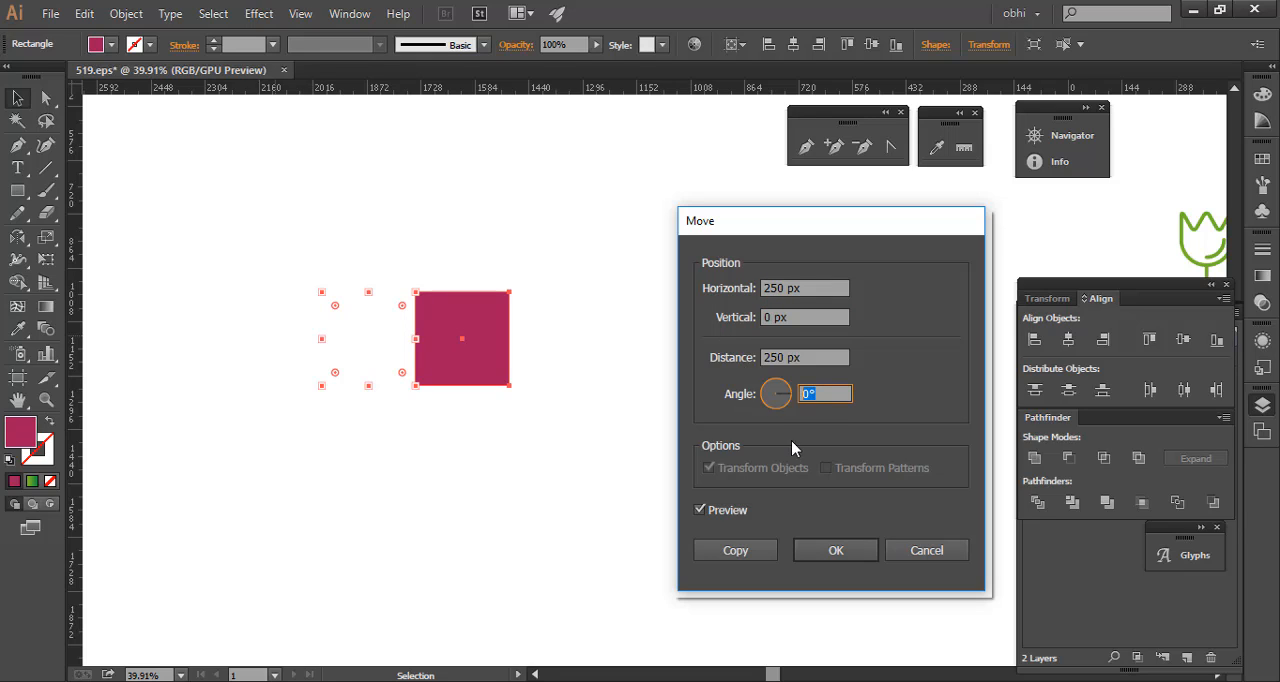
text(45)
key(Tab)
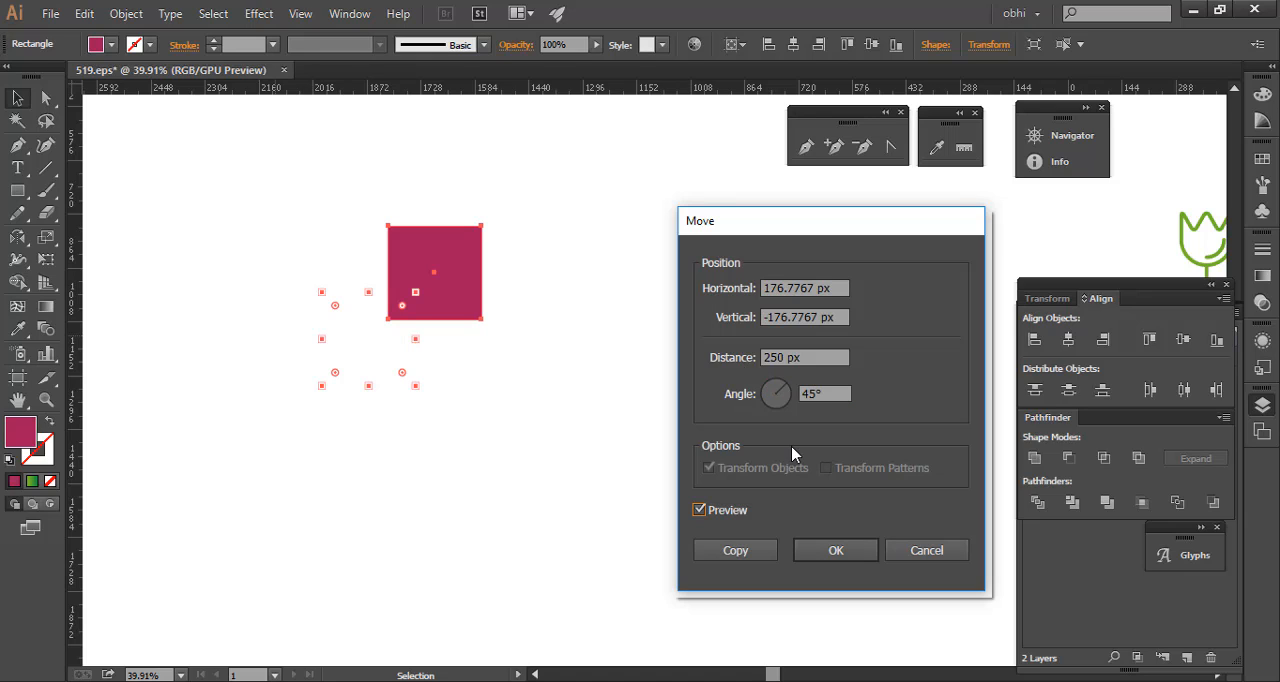
- Set the move to 250 px horizontal and 0 px vertical, toggle the preview, and create a copy of the square
click(833, 287)
text(250)
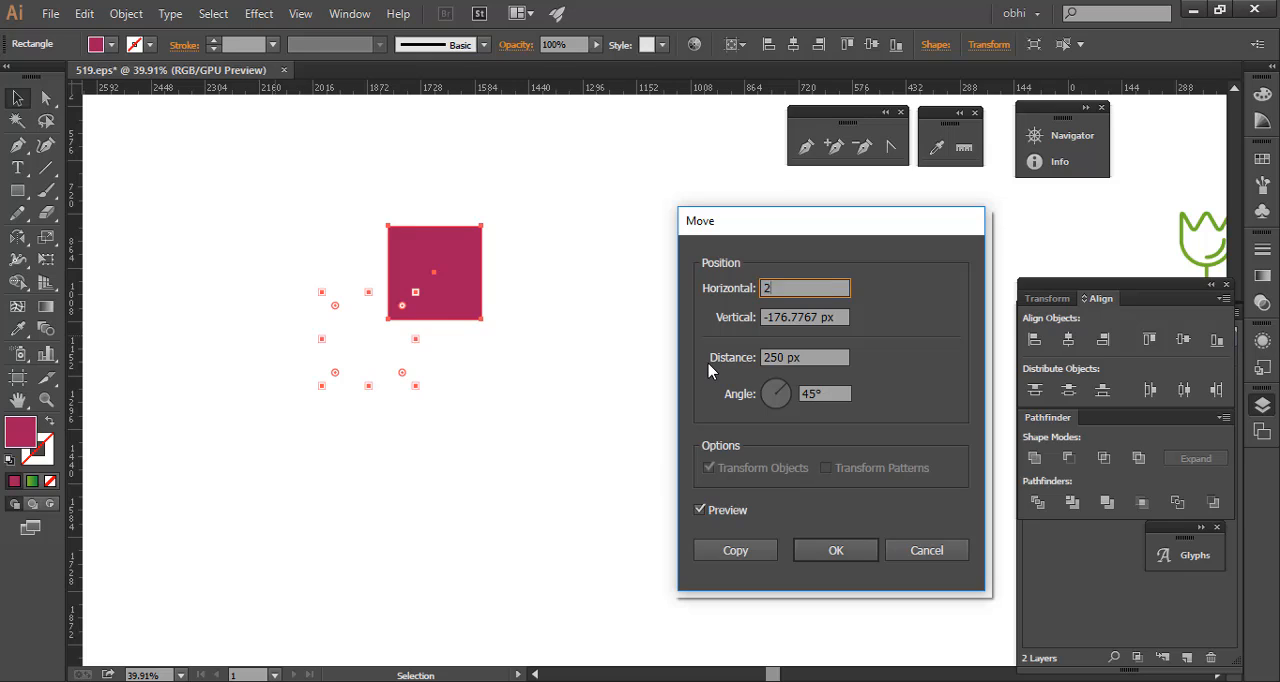
key(Tab)
text(0)
key(Tab)
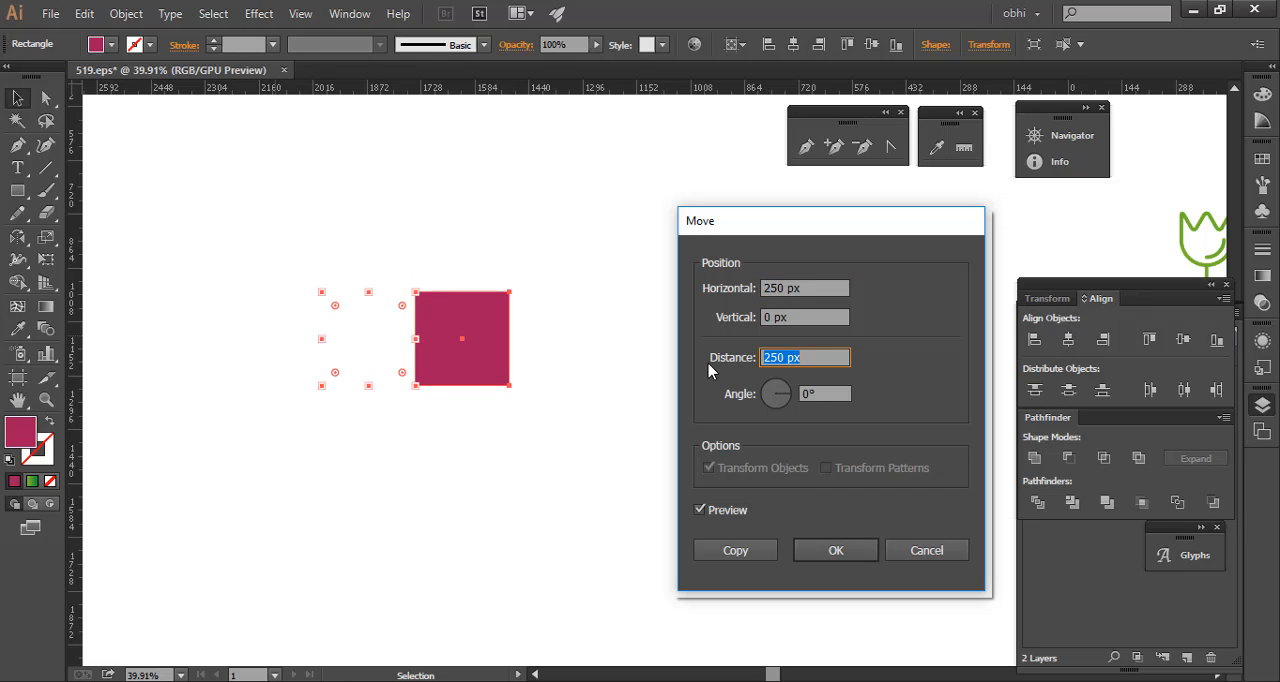
click(700, 510)
click(700, 511)
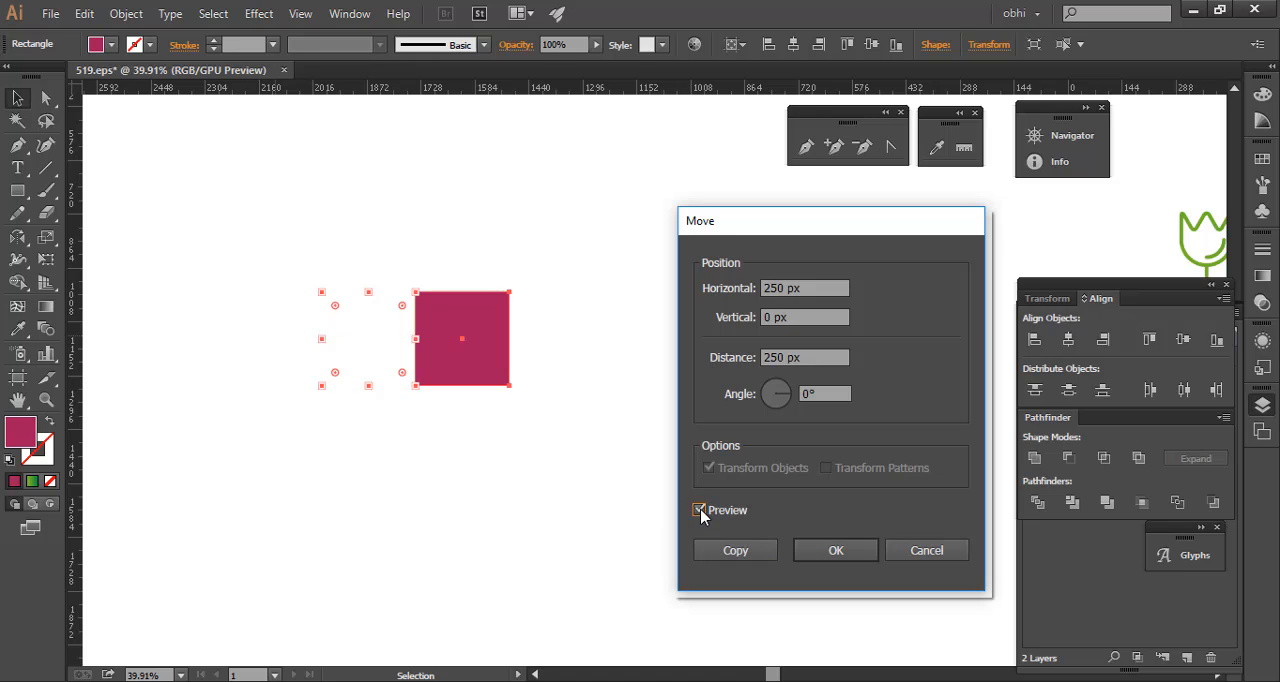
click(735, 549)
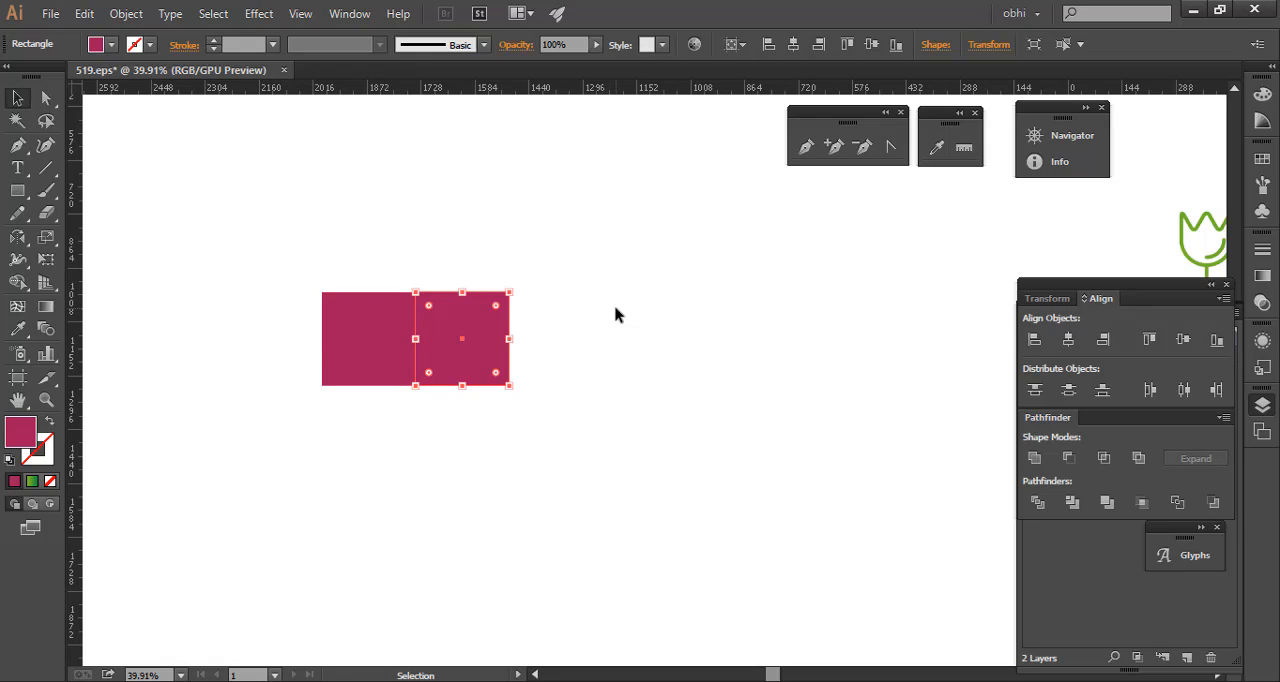
- Repeat the copy transformation to extend the row with more adjoining squares
key(a)
key(ctrl+d)
key(ctrl+d)
key(ctrl+d)
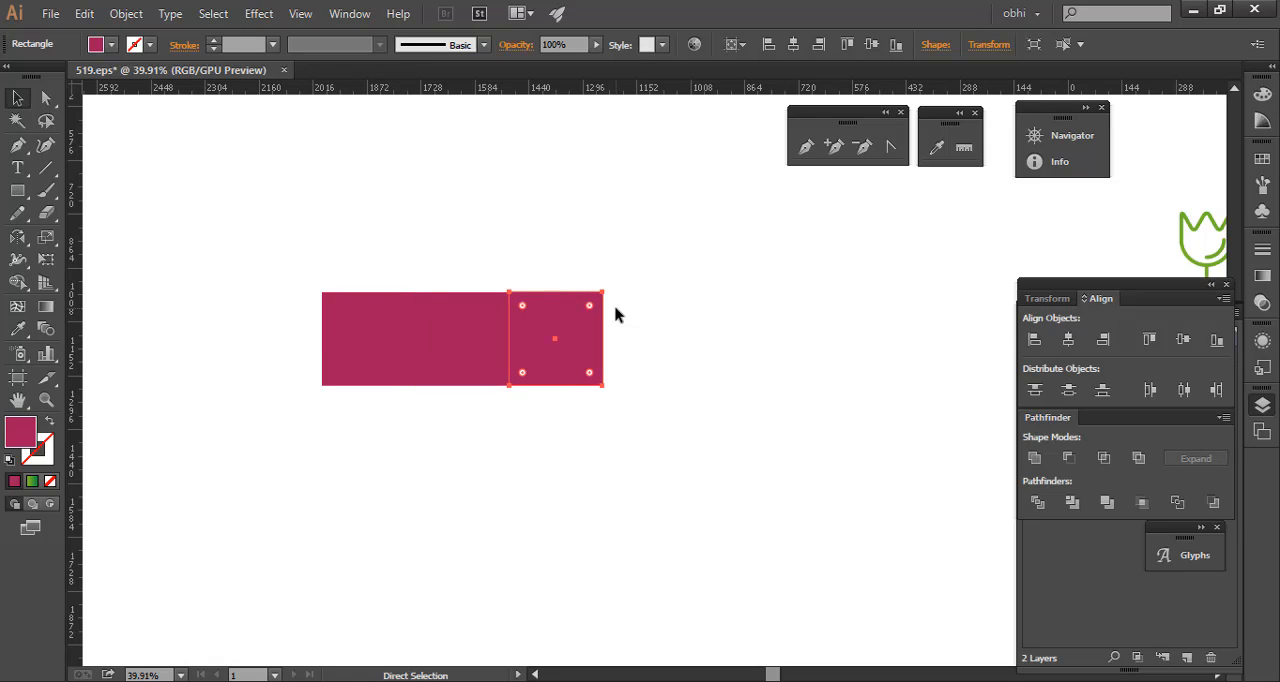
- Select the second and fourth squares in the row and fill them with teal
key(v)
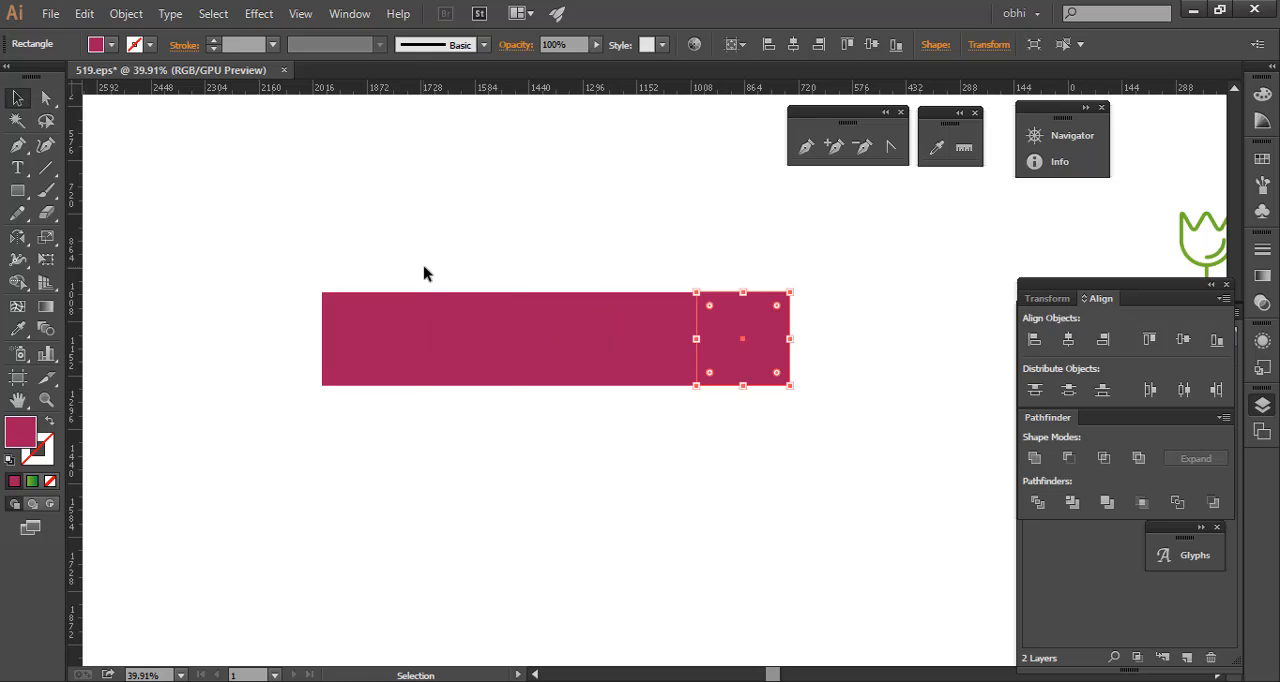
click(451, 331)
shift+click(634, 323)
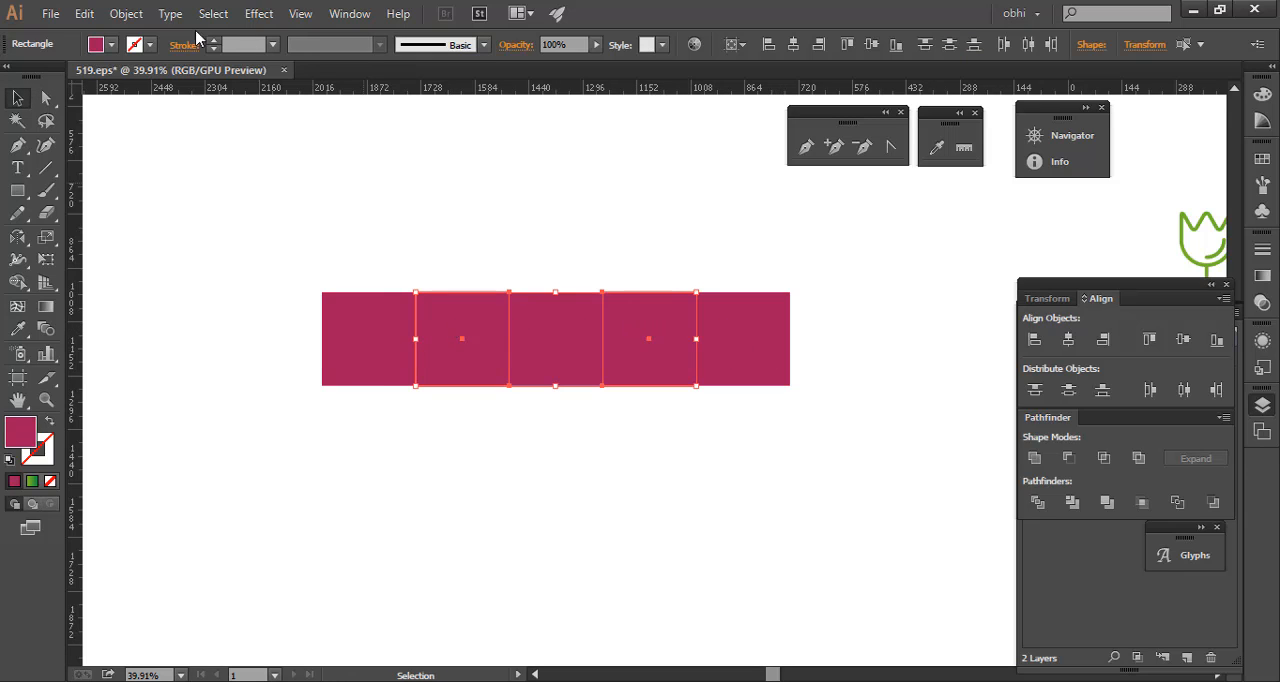
click(111, 45)
click(116, 91)
click(603, 212)
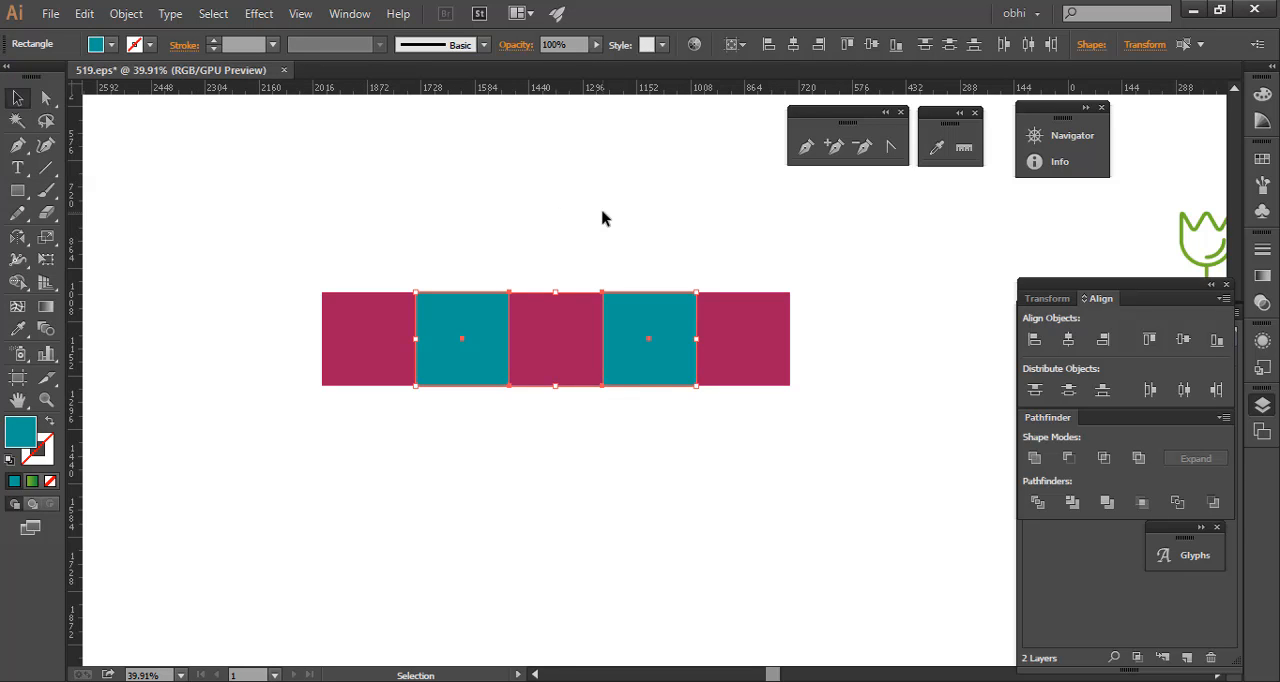
click(627, 214)
key(ctrl+space)
drag(700, 243, 683, 303)
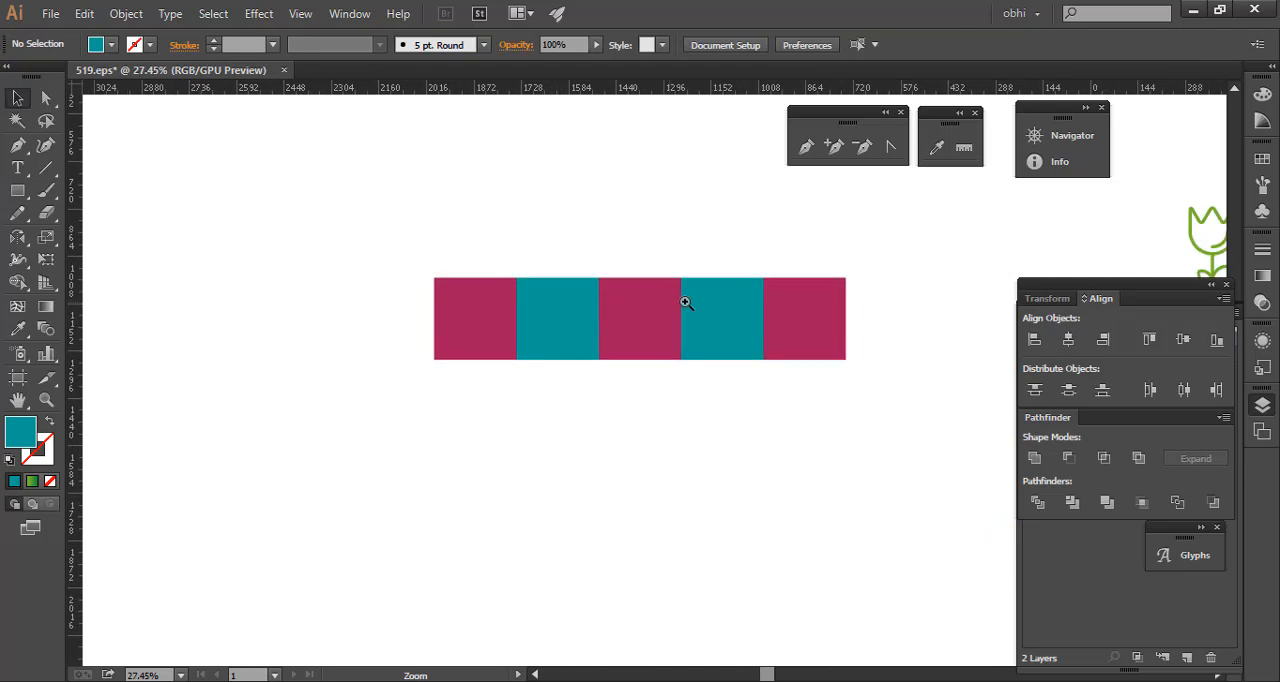
- Undo the teal fill and the last copies, and delete the two remaining duplicates beside the first square
drag(543, 257, 491, 318)
key(ctrl+z)
key(ctrl+z)
key(ctrl+z)
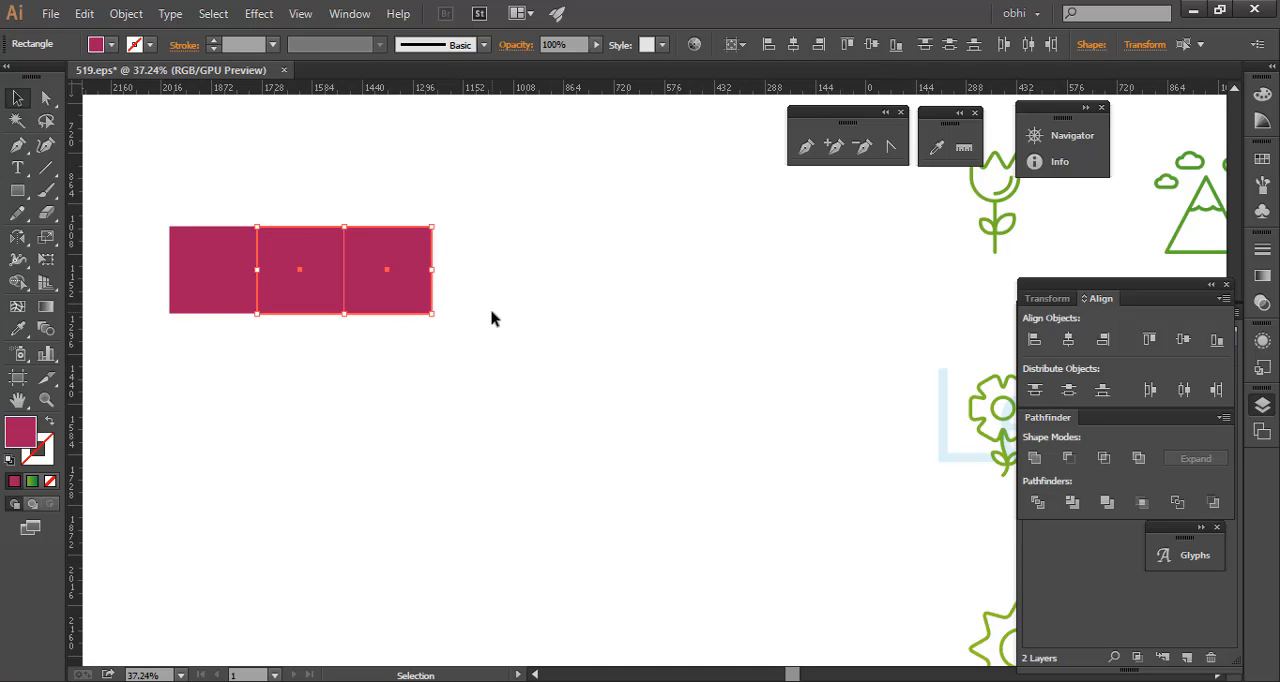
key(Delete)
- Open the Rotate settings for the remaining square and preview angles of 15° and -15°
right_click(192, 253)
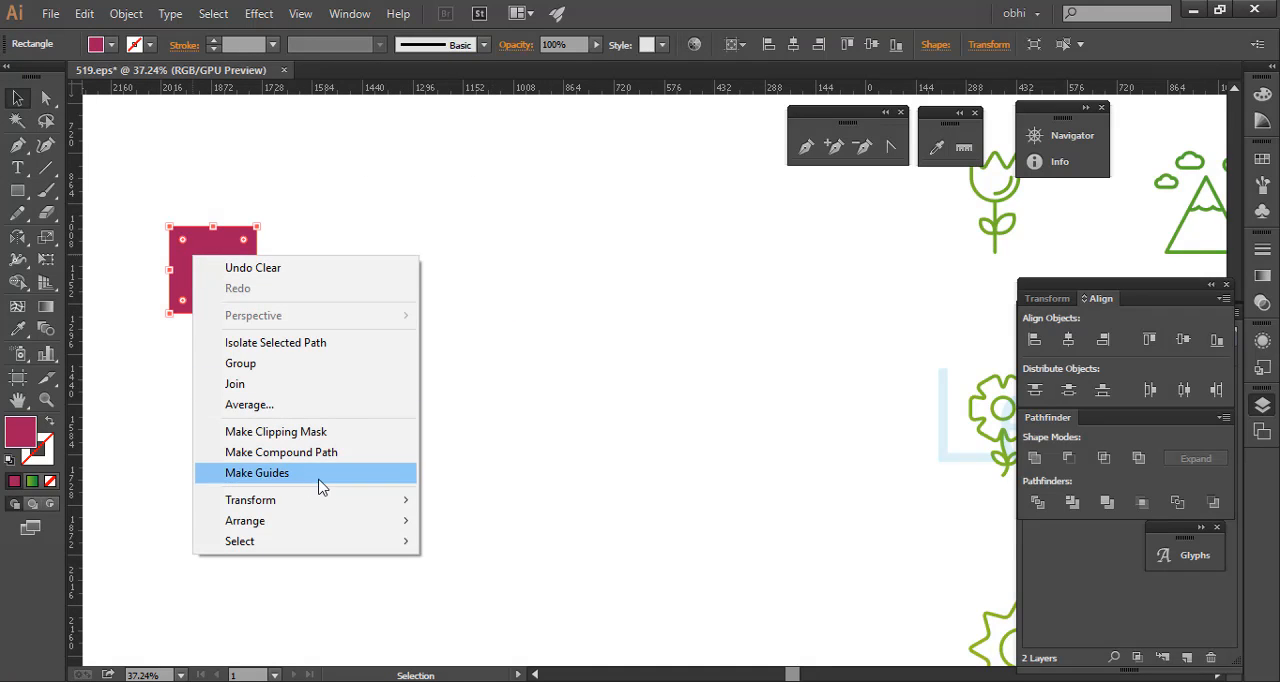
mouse_move(388, 506)
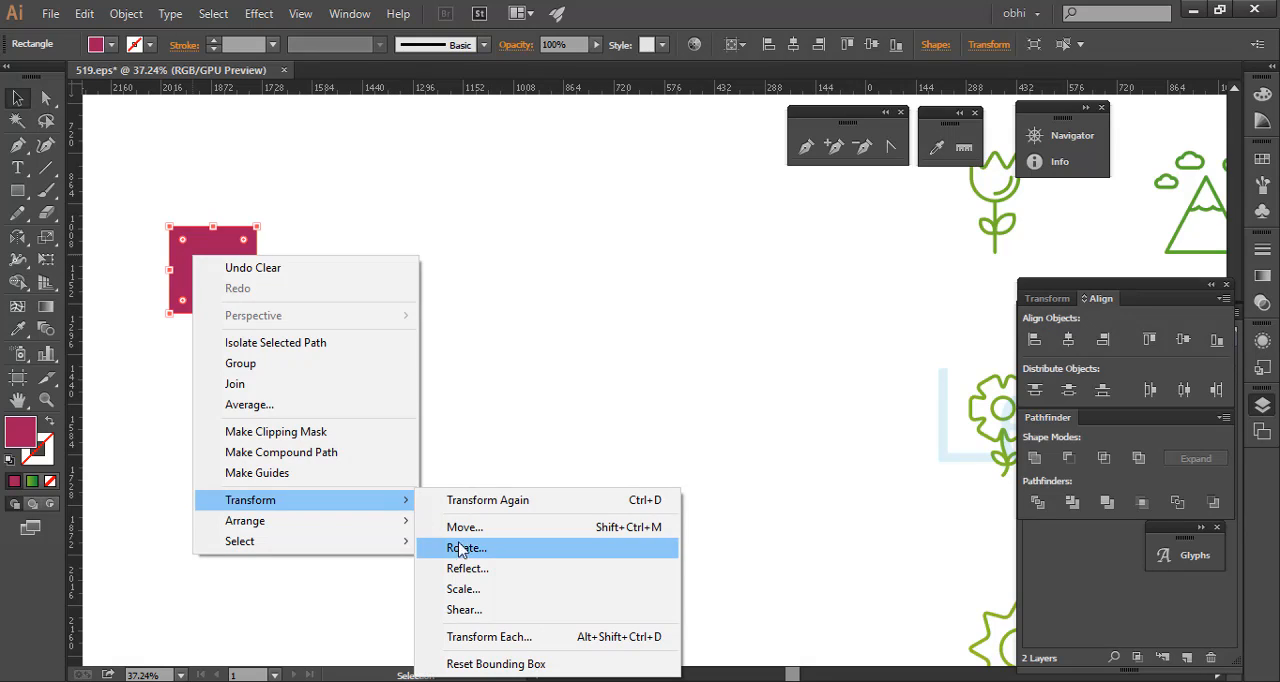
click(500, 551)
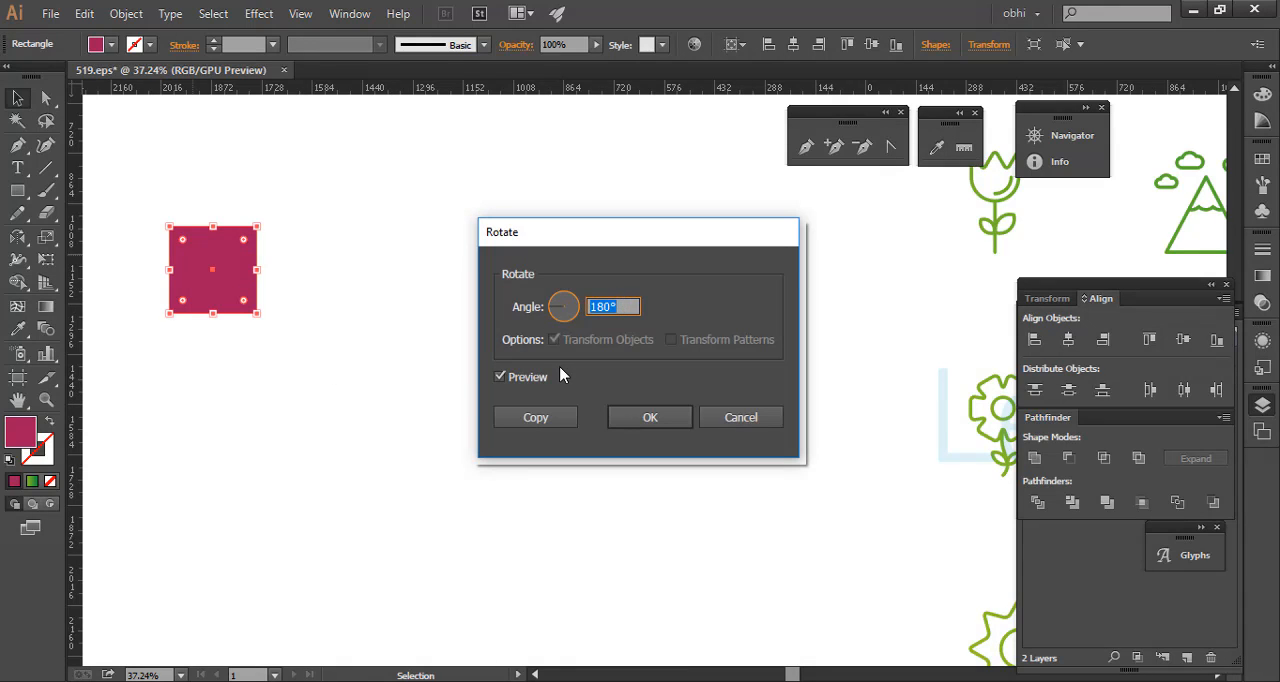
text(15)
key(Tab)
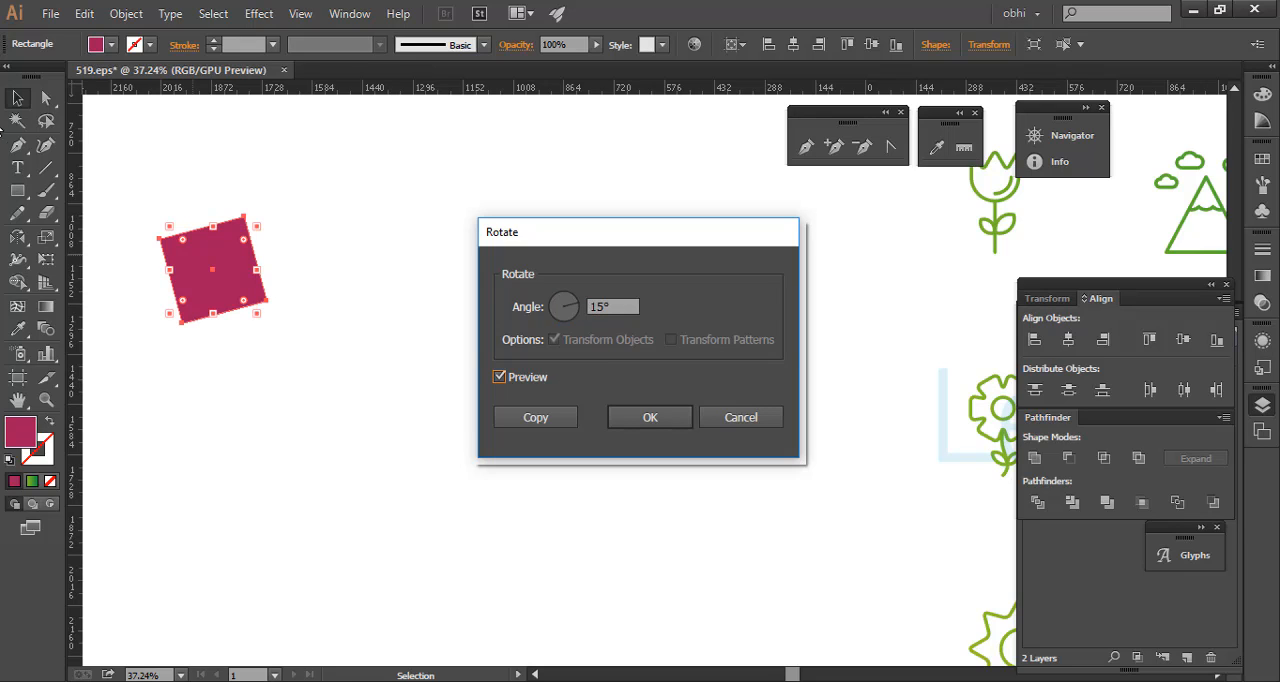
click(540, 312)
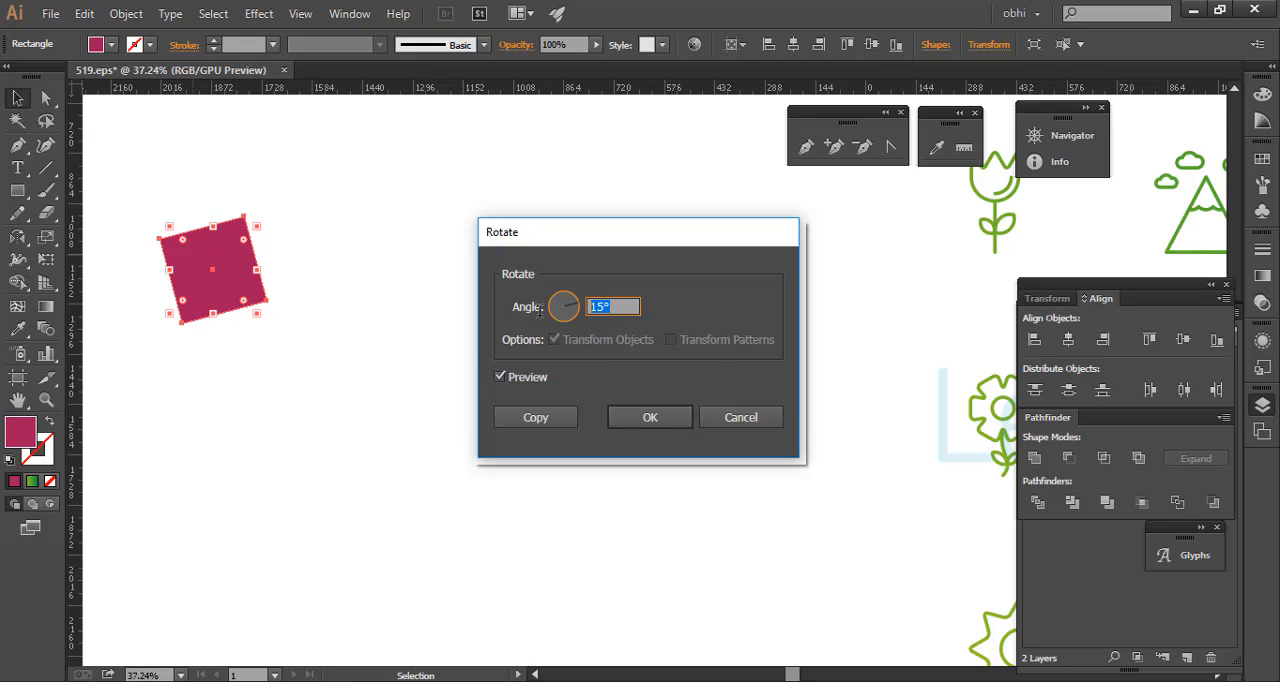
key(Tab)
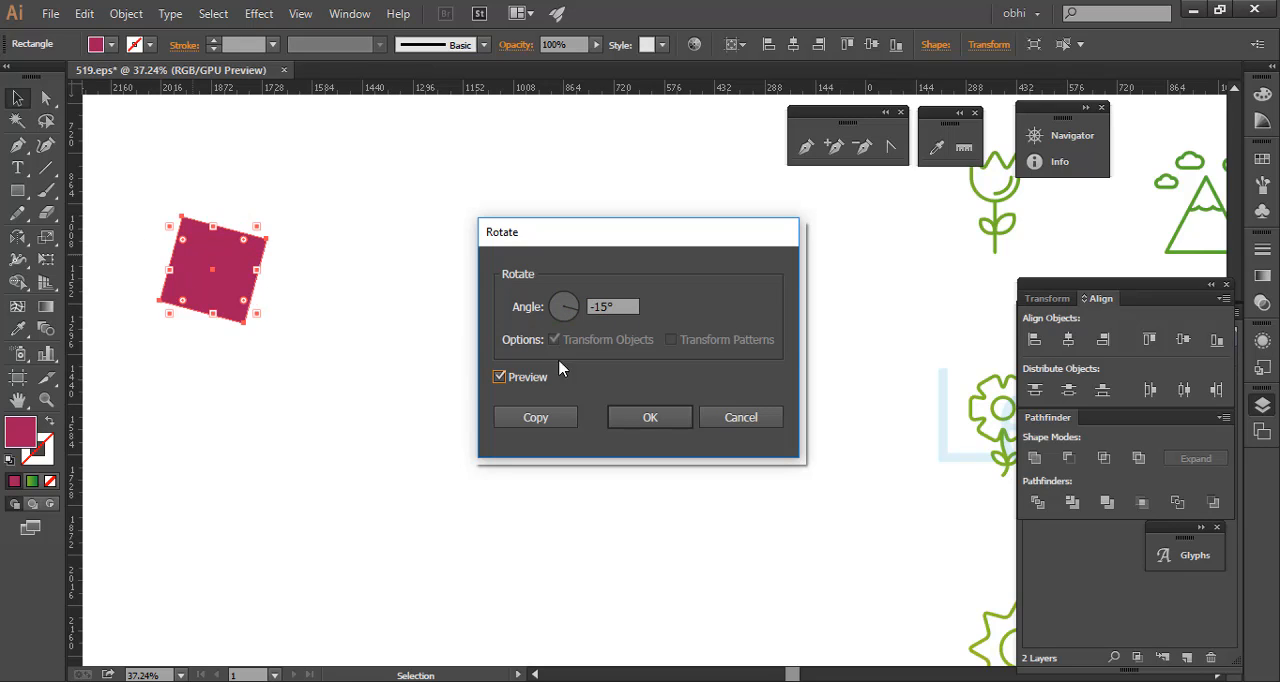
- Set the rotation angle to 45° and create a rotated copy of the square
click(614, 304)
text(45)
key(Tab)
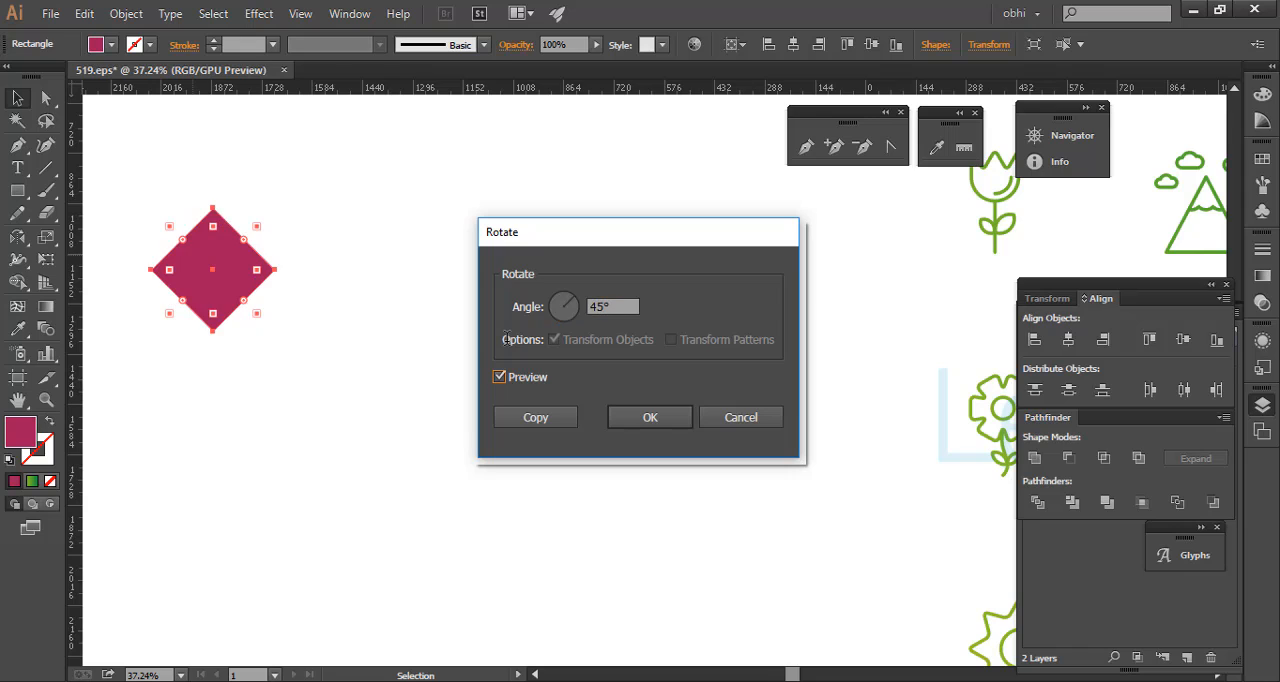
click(553, 420)
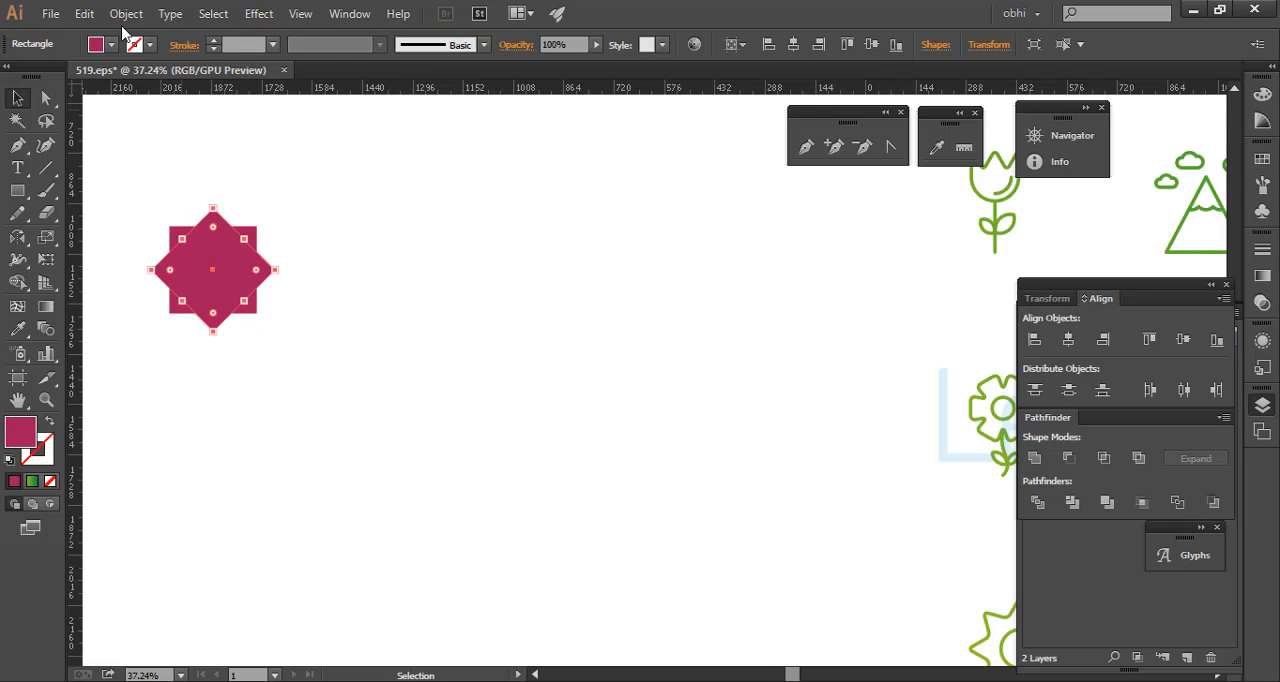
- Fill the rotated copy with yellow
click(112, 44)
click(76, 76)
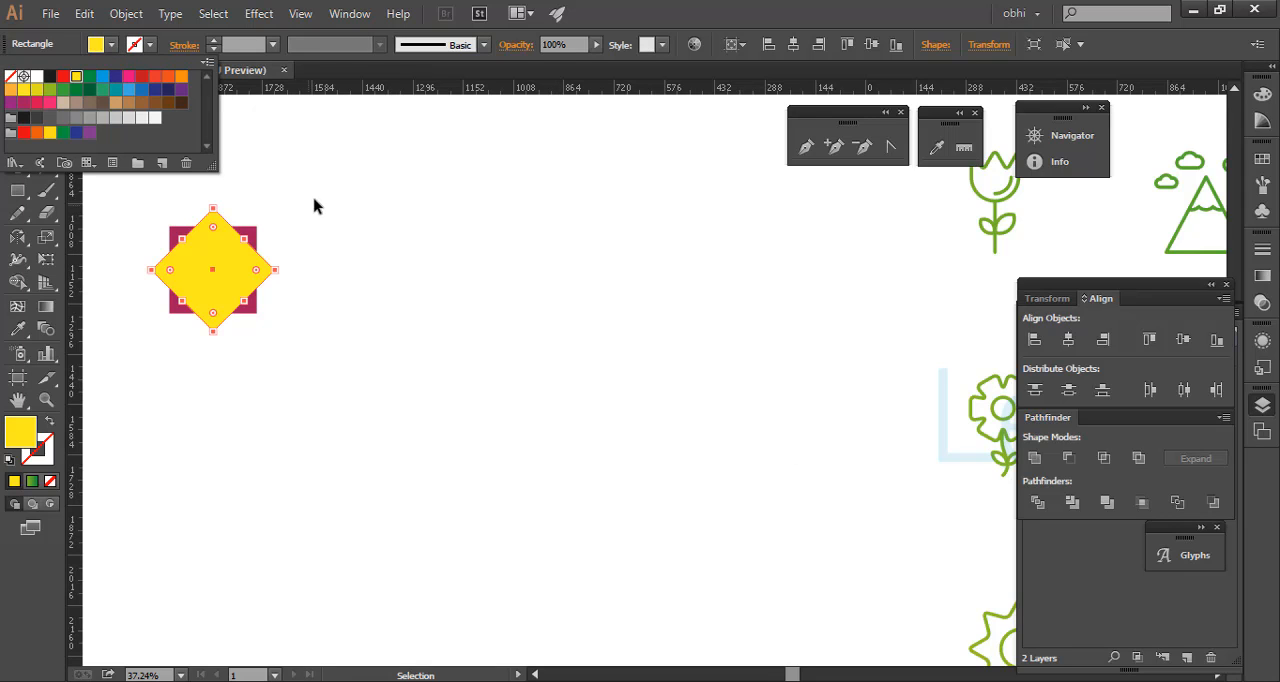
click(678, 8)
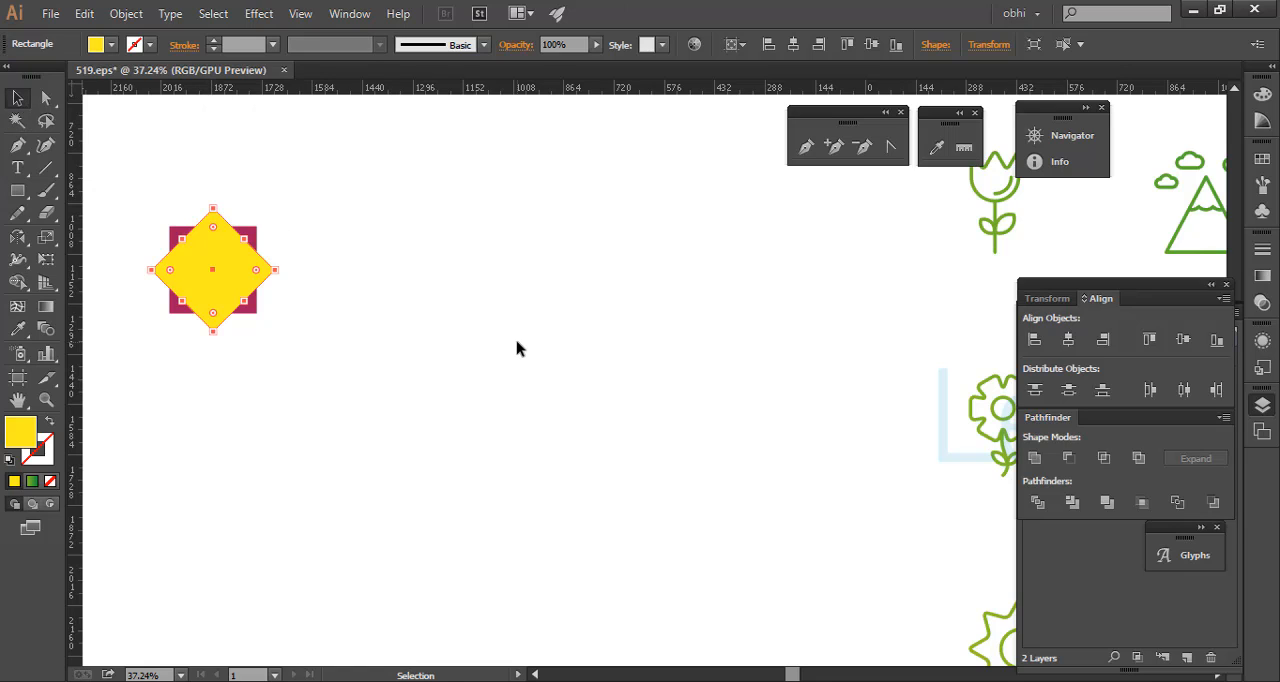
- Repeat the rotated copy once more and fill the new square with red
key(ctrl+d)
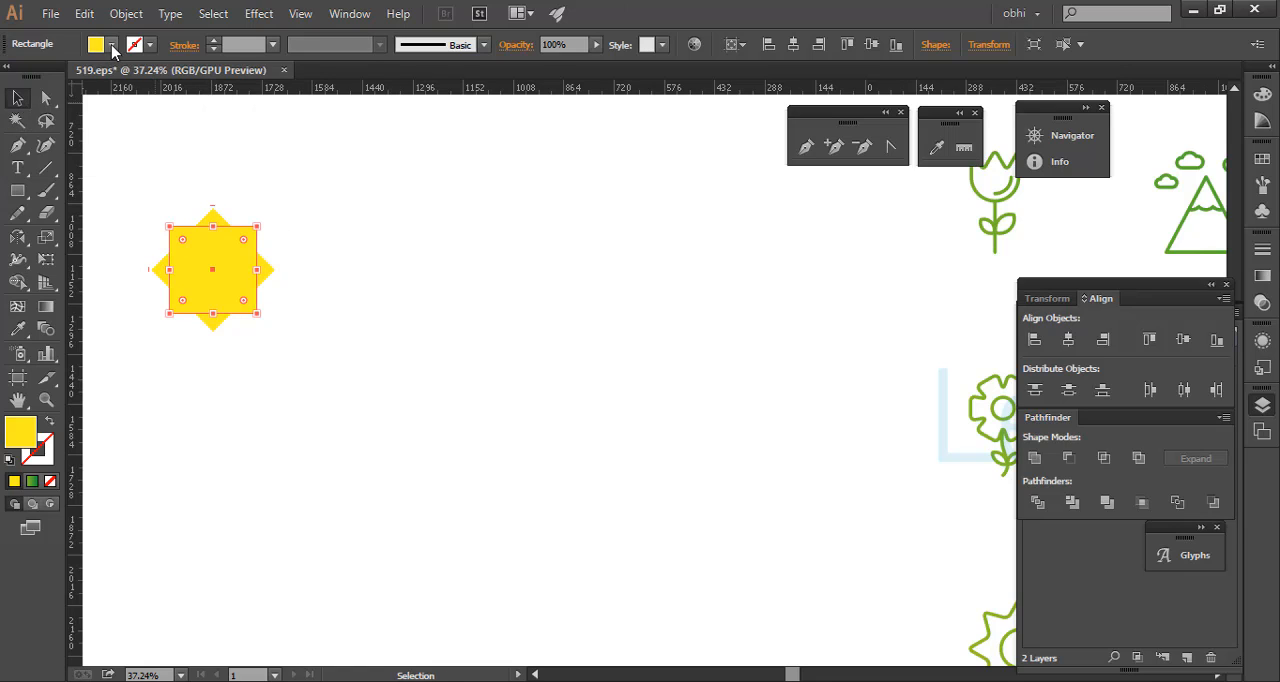
click(112, 44)
click(63, 76)
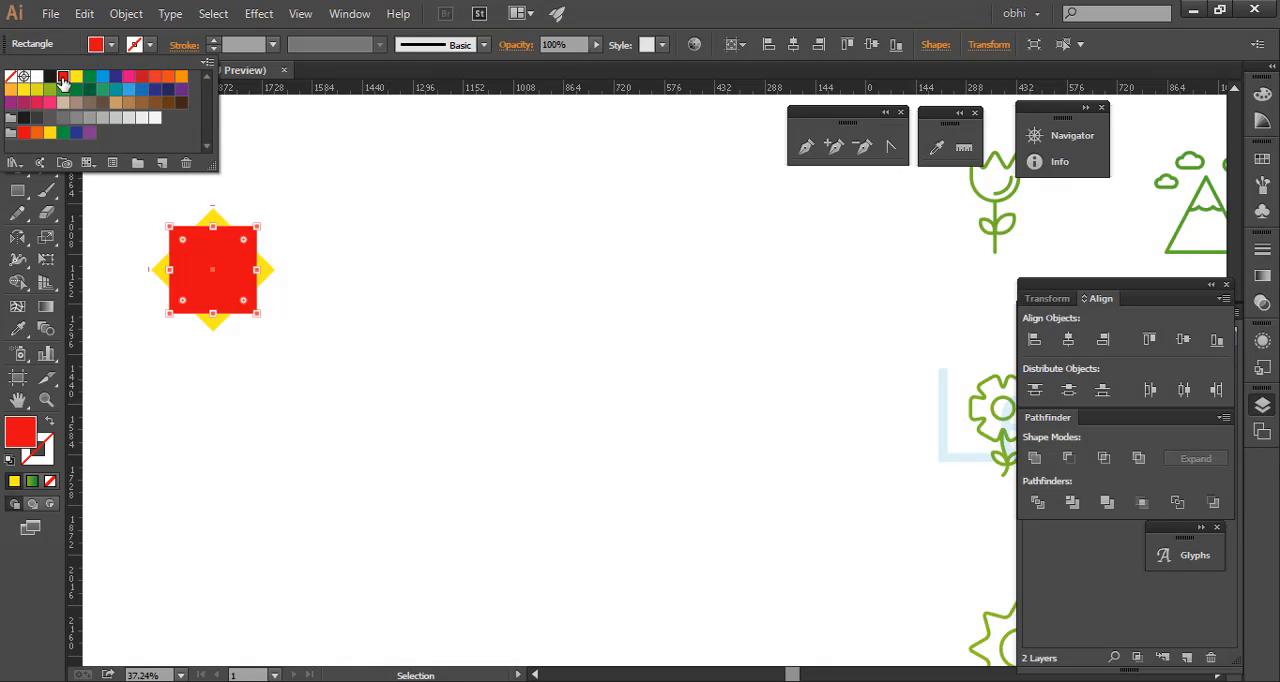
click(678, 8)
click(17, 99)
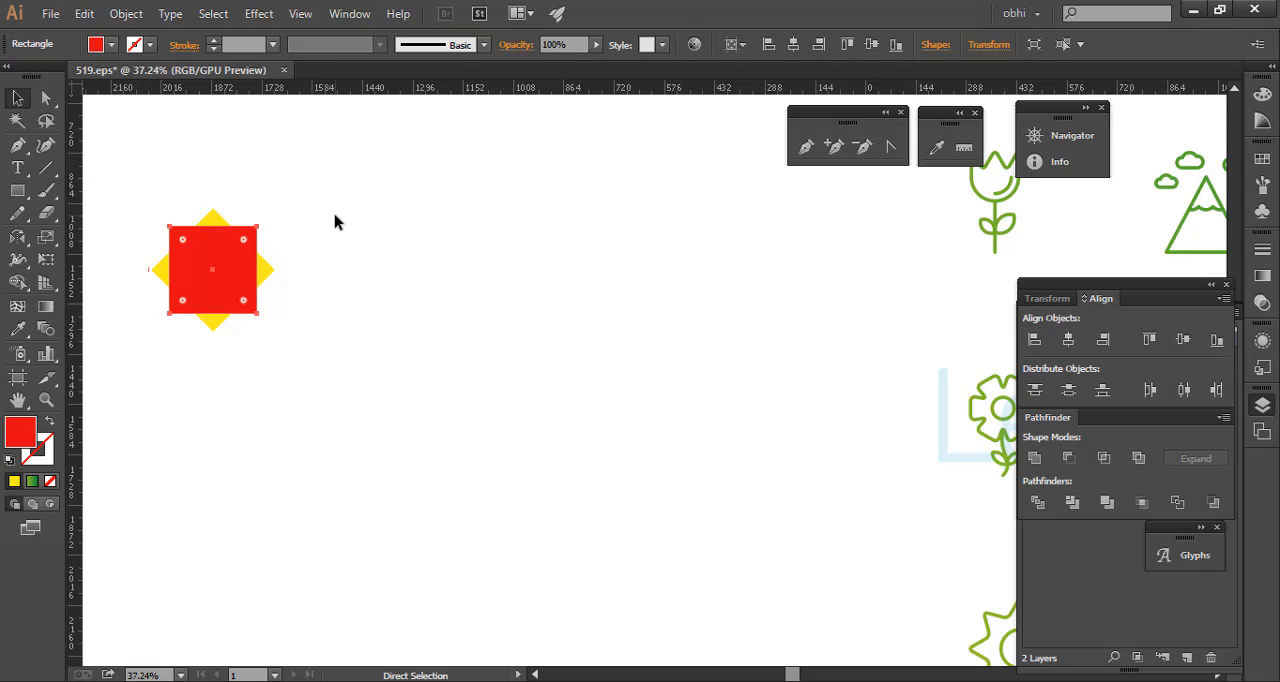
- Repeat the rotation on the red square and fill the resulting diamond with yellow
key(ctrl+d)
click(111, 44)
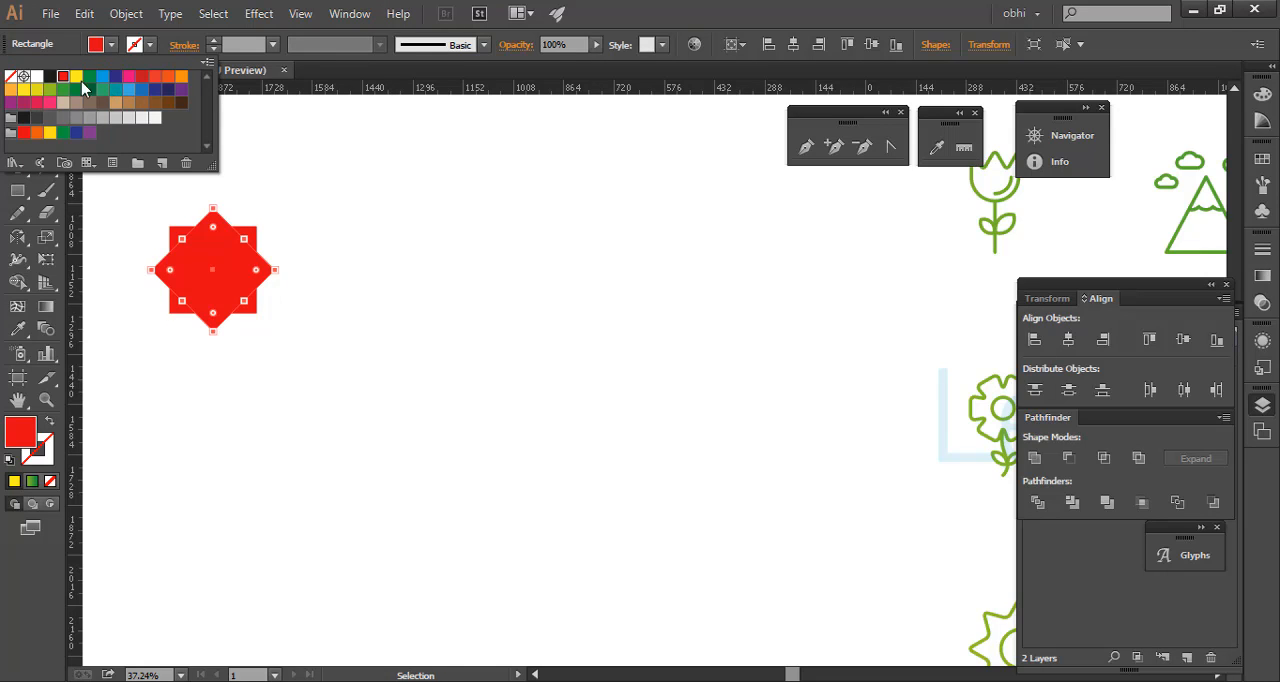
click(76, 76)
click(557, 3)
click(15, 95)
- Undo the latest diamond's fill and its rotated copy, going back to the red square over the yellow diamond
drag(142, 165, 310, 334)
click(303, 342)
drag(150, 246, 485, 364)
key(ctrl+z)
click(477, 344)
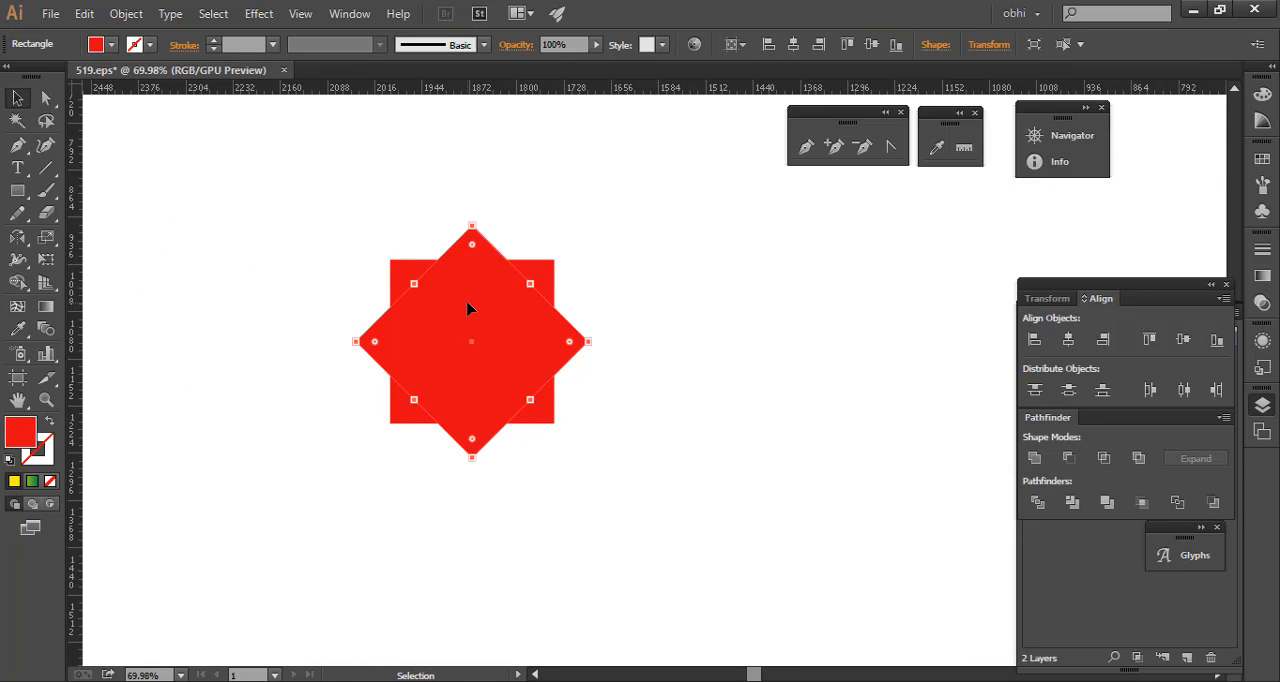
key(ctrl+shift+z)
click(467, 308)
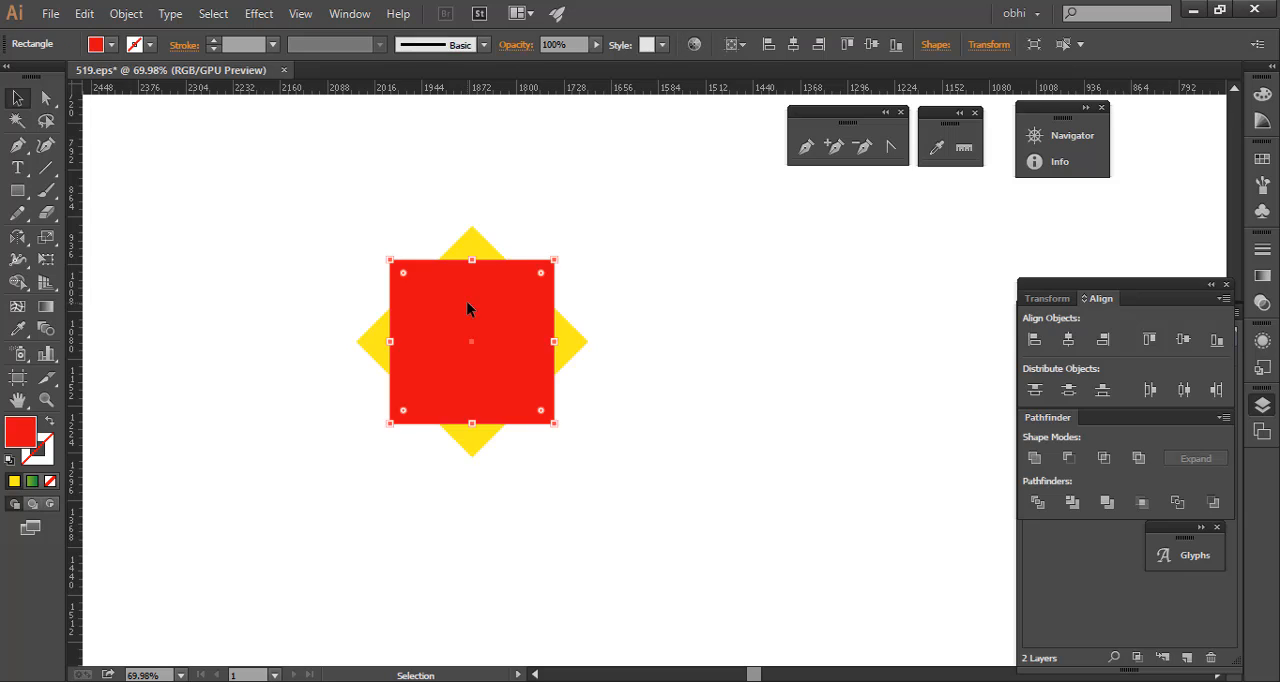
- Delete the yellow diamond and select the remaining stacked squares together
click(485, 247)
key(Delete)
drag(476, 252, 589, 448)
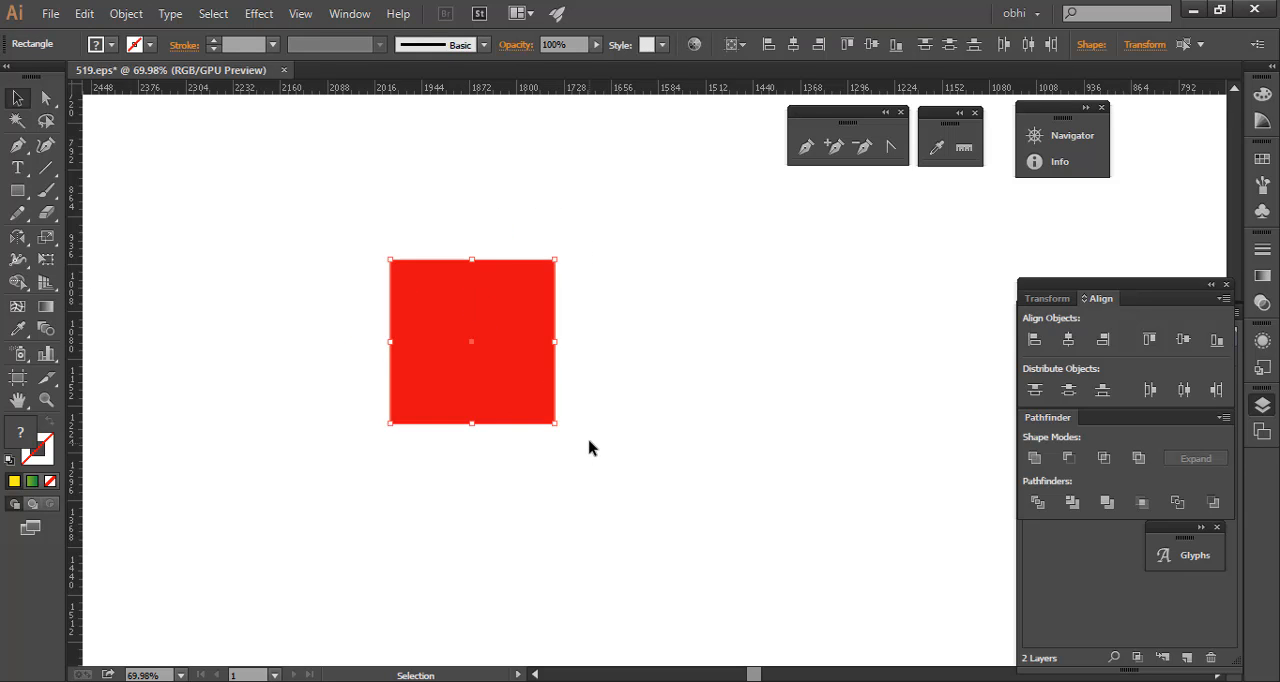
right_click(500, 331)
click(412, 403)
drag(343, 241, 626, 517)
key(r)
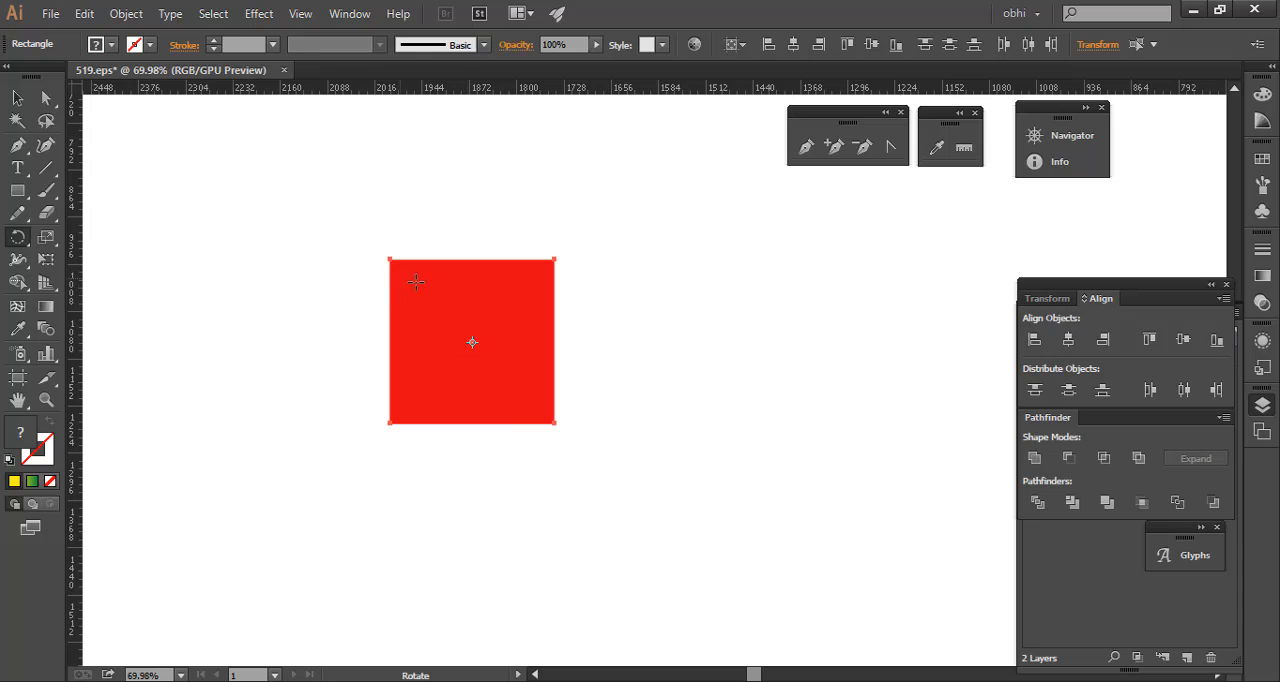
alt+click(553, 422)
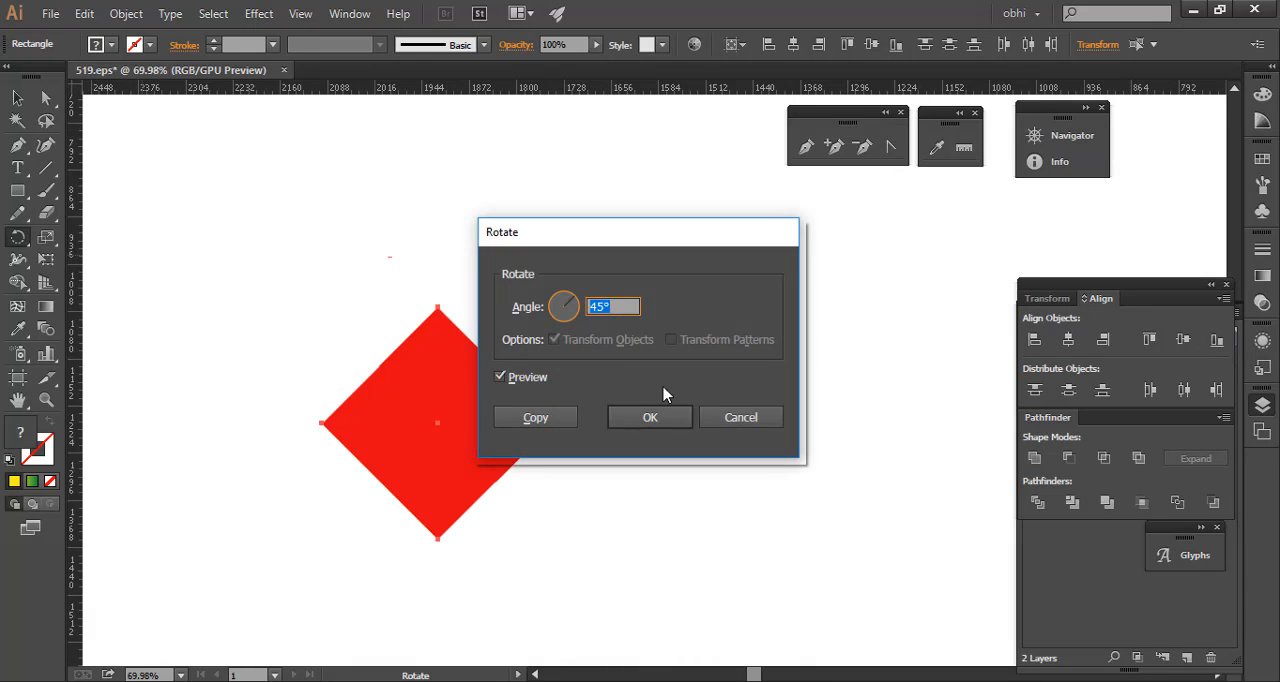
click(762, 424)
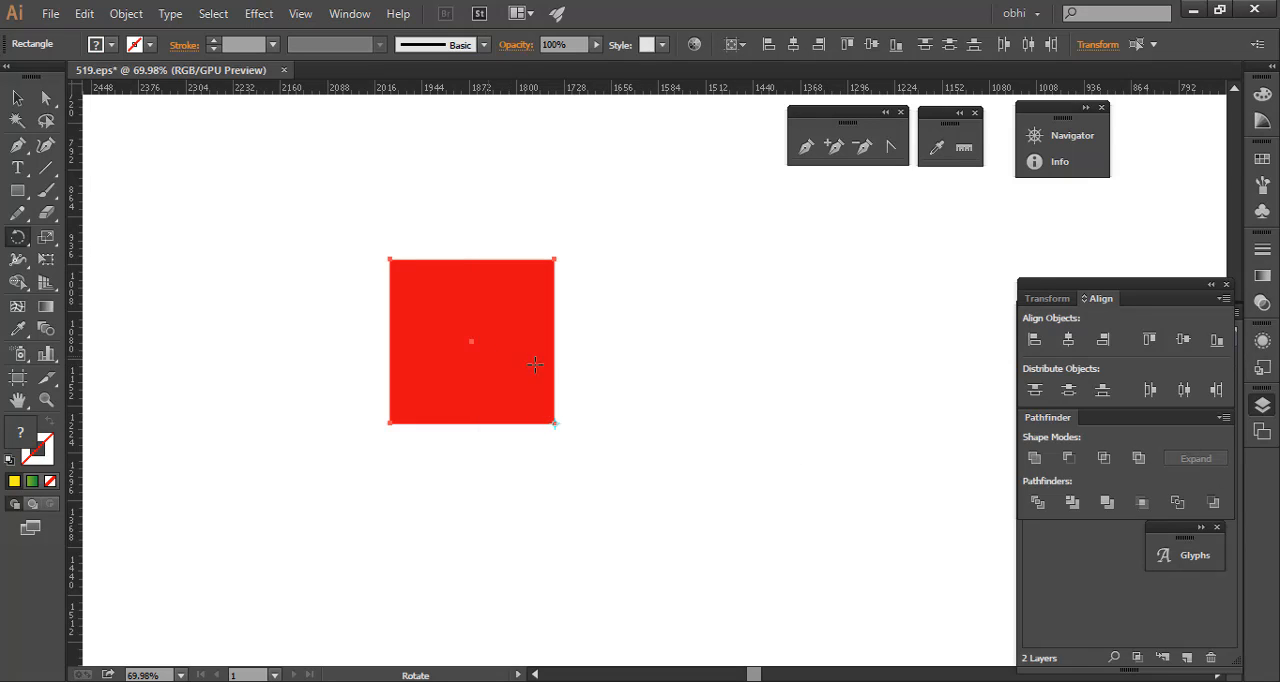
click(17, 98)
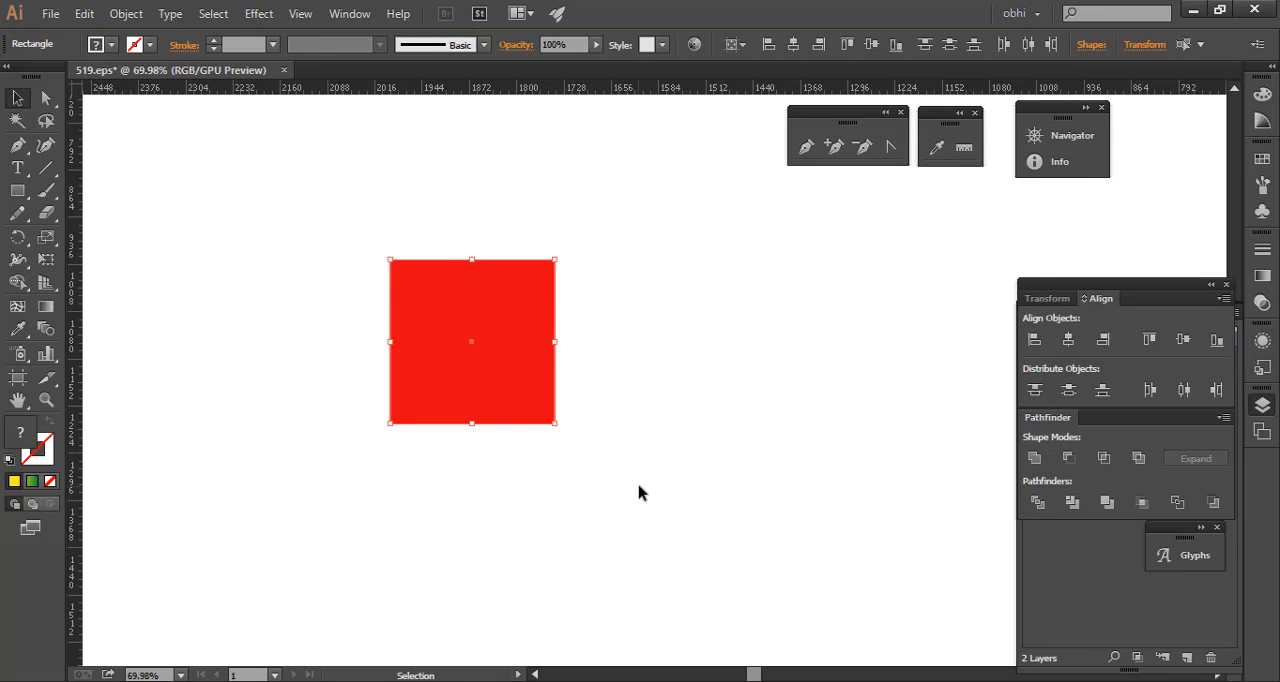
- Create a copy of the selected squares rotated 45° about their lower-right corner point
key(r)
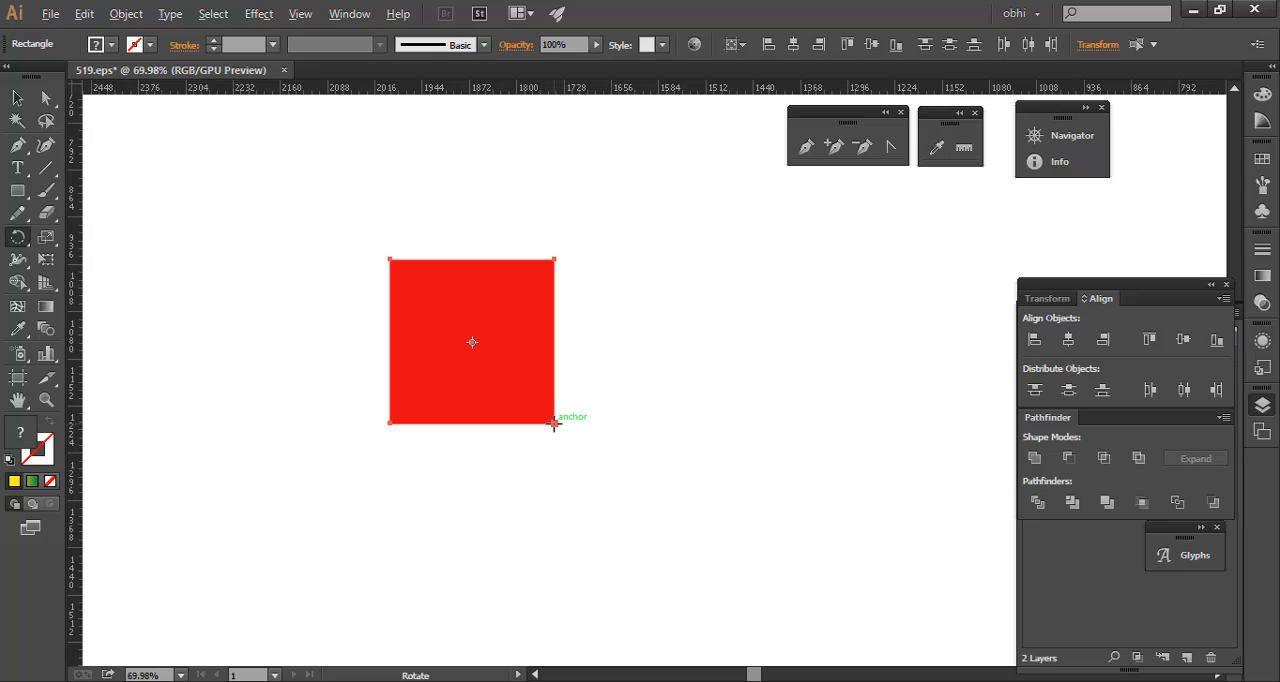
alt+click(554, 424)
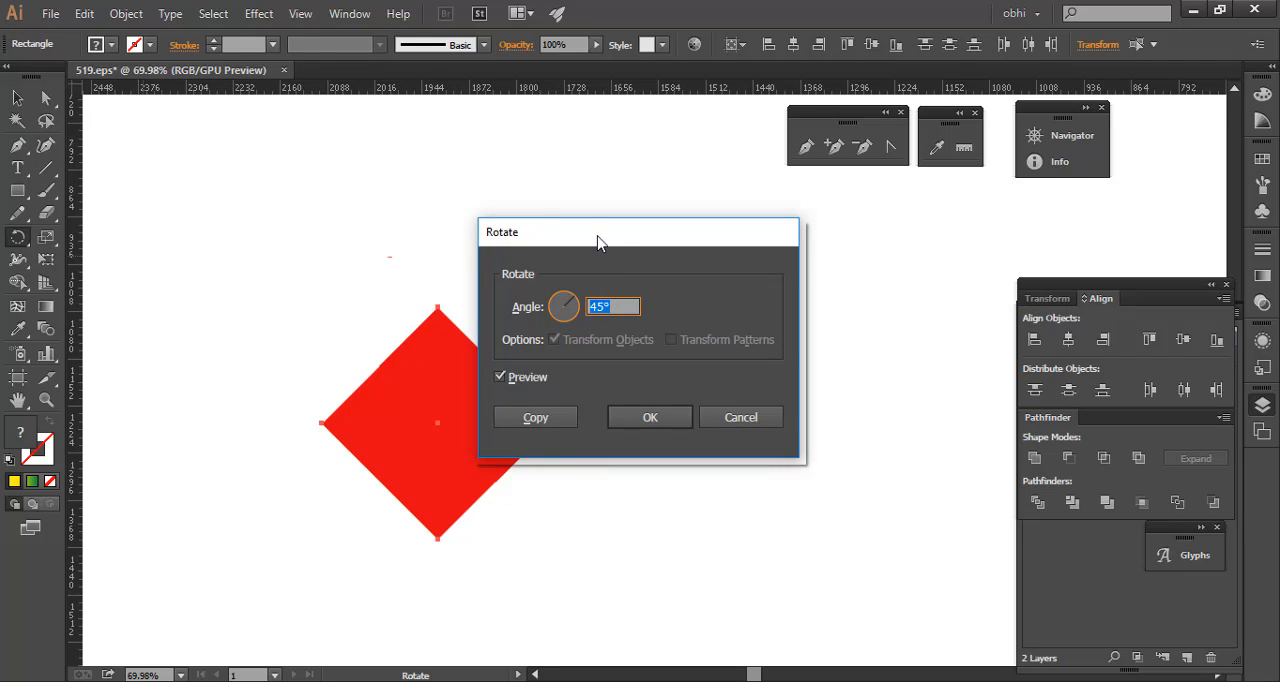
drag(597, 240, 816, 311)
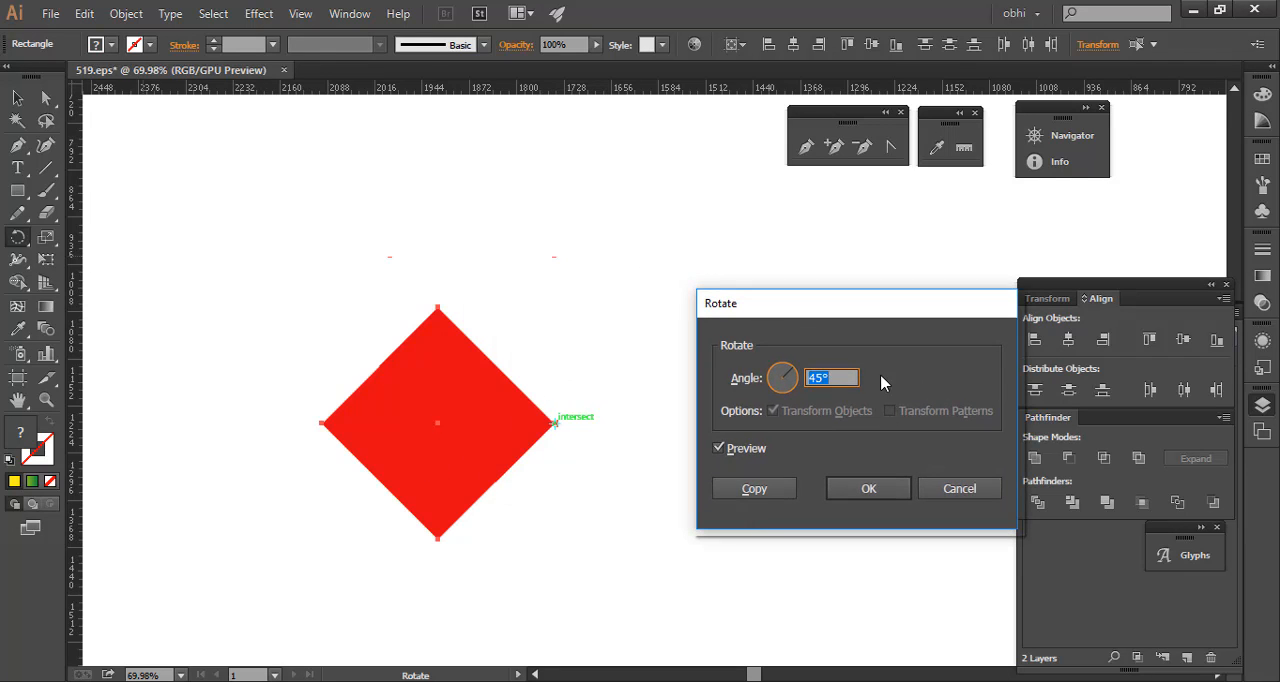
click(780, 488)
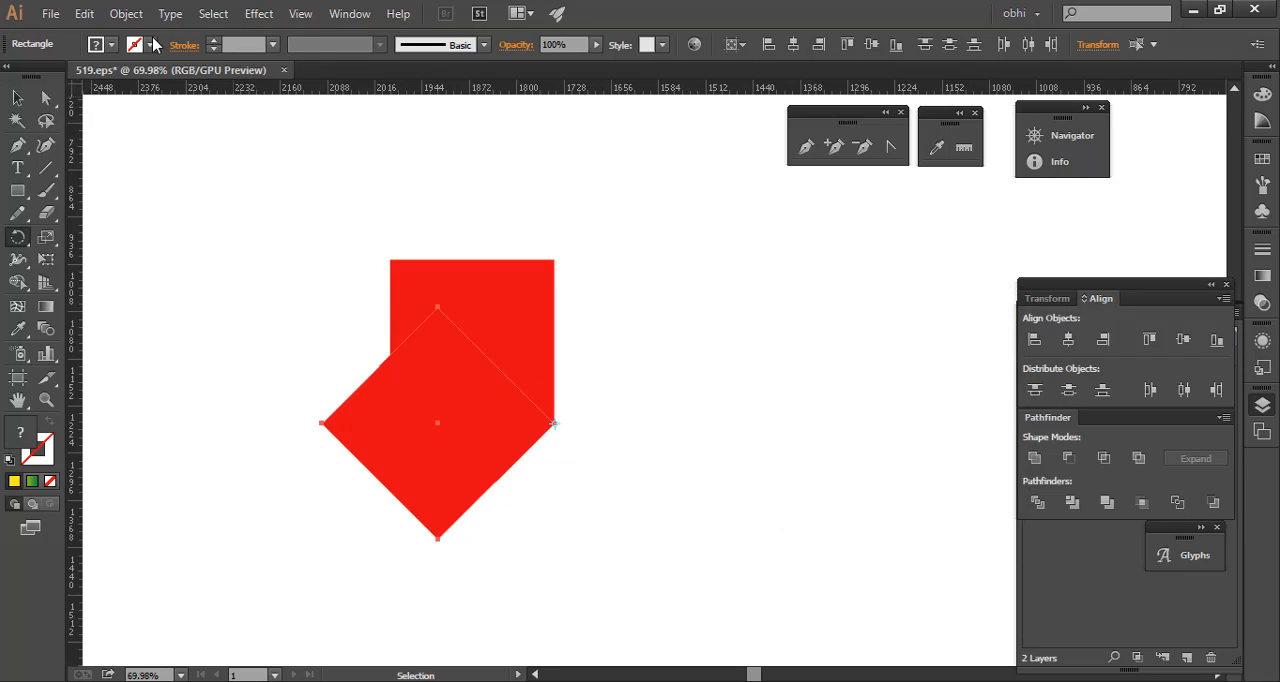
- Fill the rotated copy with dark blue
click(111, 44)
click(114, 80)
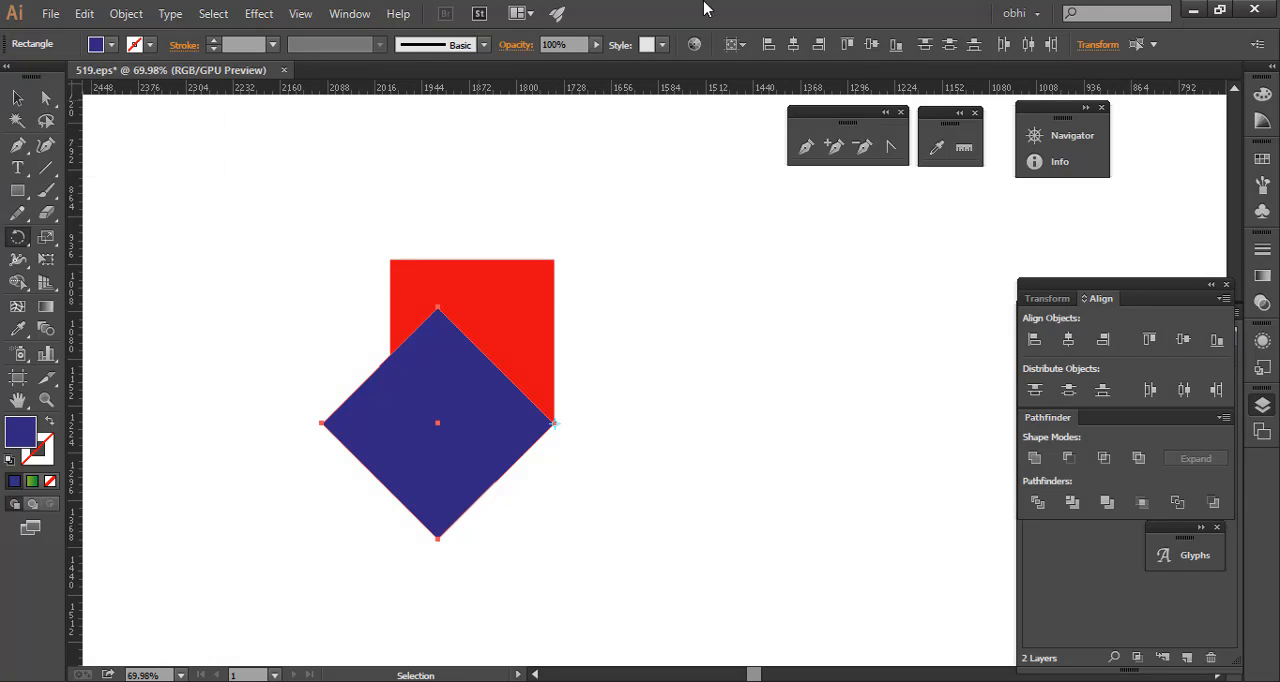
key(Escape)
key(v)
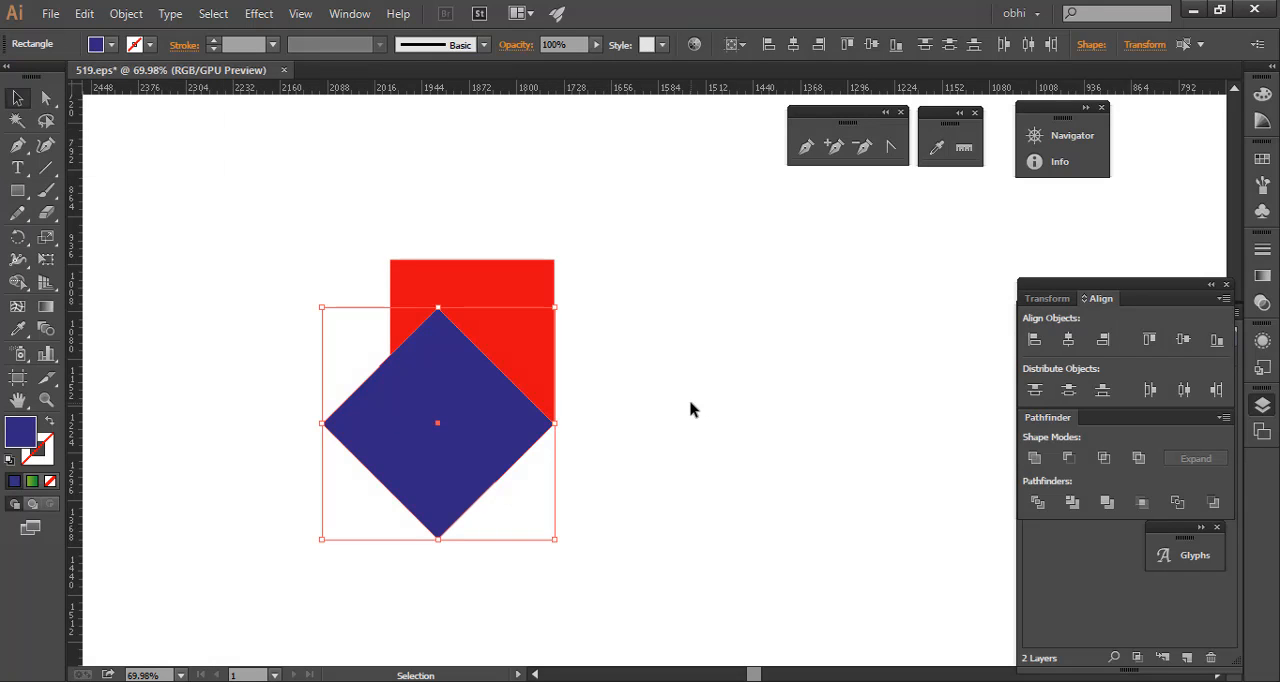
- Repeat the rotated copy six times around the shared corner point to complete the star shape
key(a)
key(ctrl+d)
key(ctrl+d)
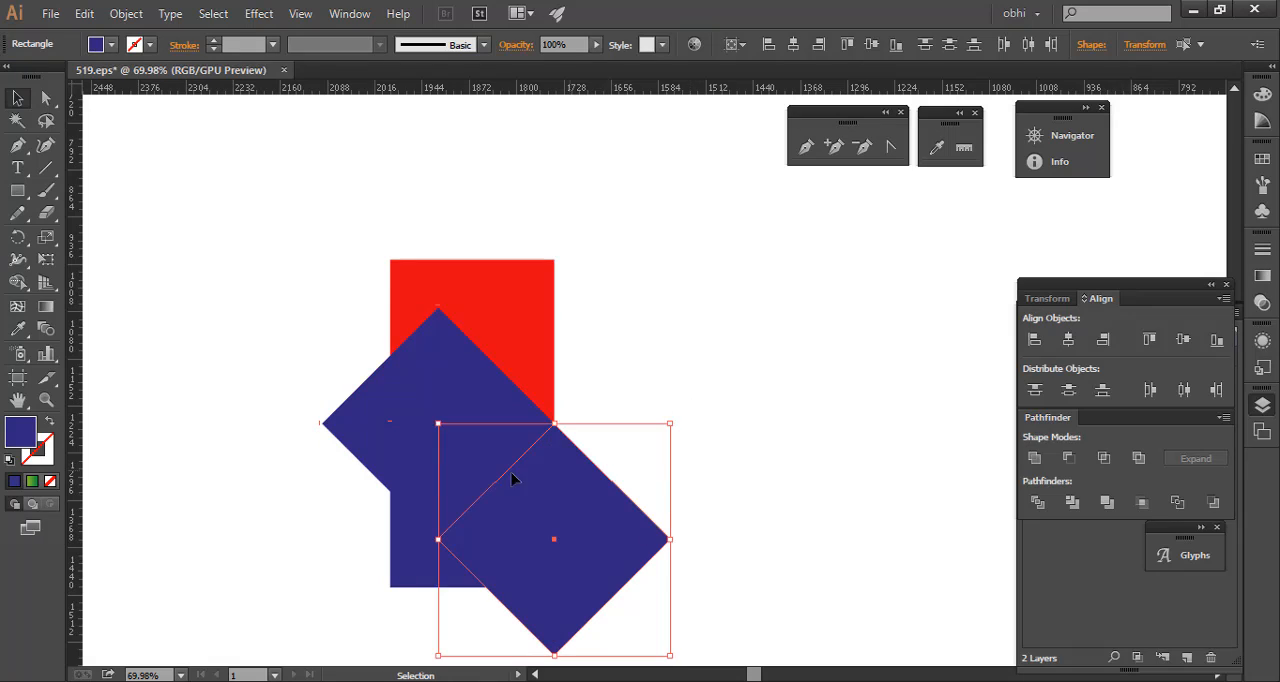
key(ctrl+d)
key(ctrl+d)
key(ctrl+d)
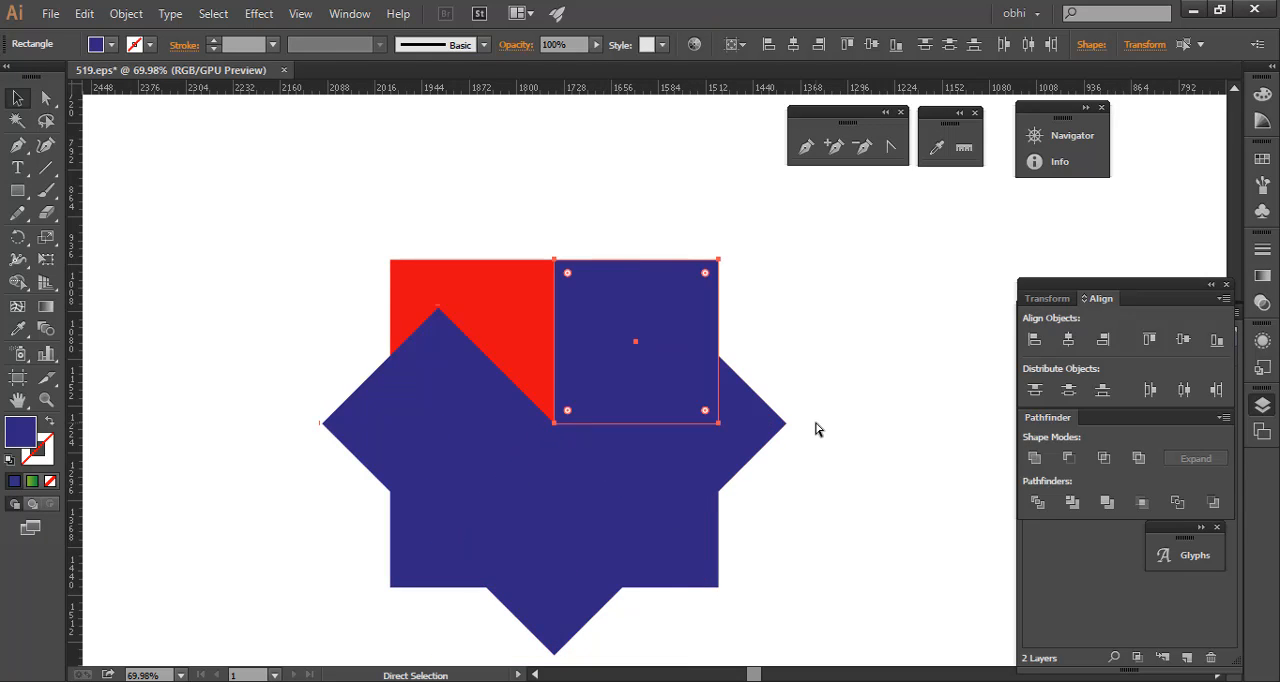
key(ctrl+d)
key(v)
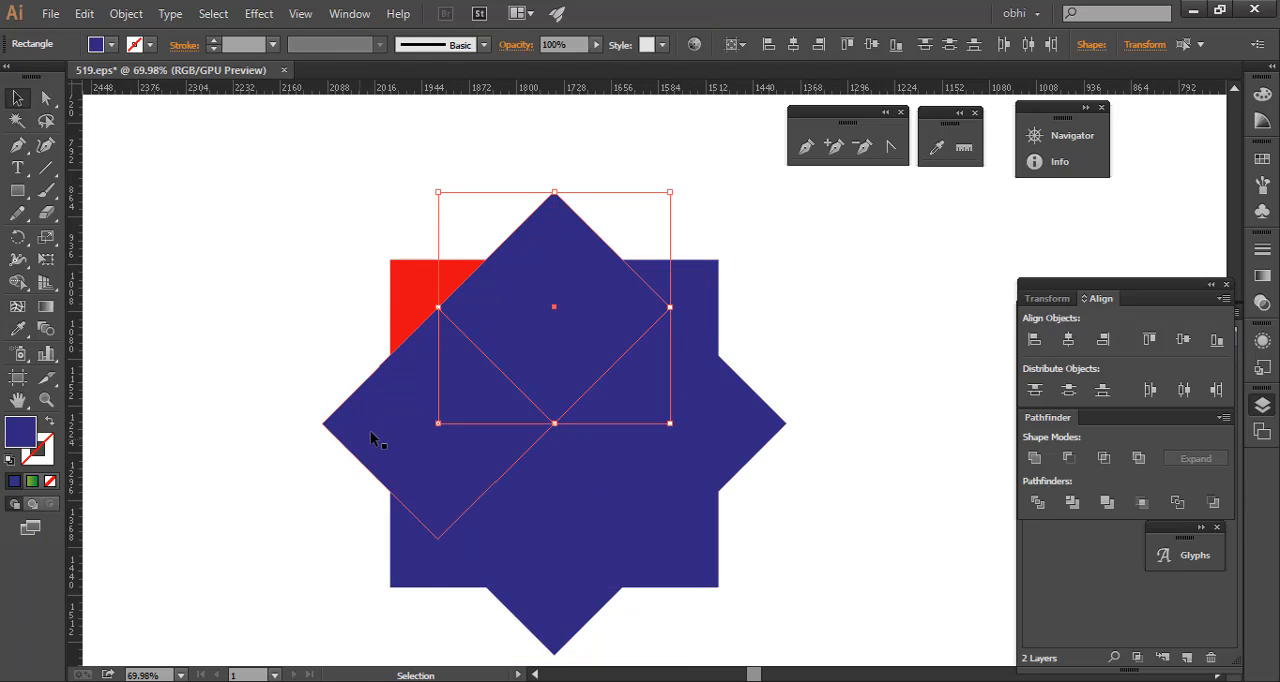
- Select the three upright dark blue squares of the star and fill them with pink
click(419, 566)
shift+click(687, 563)
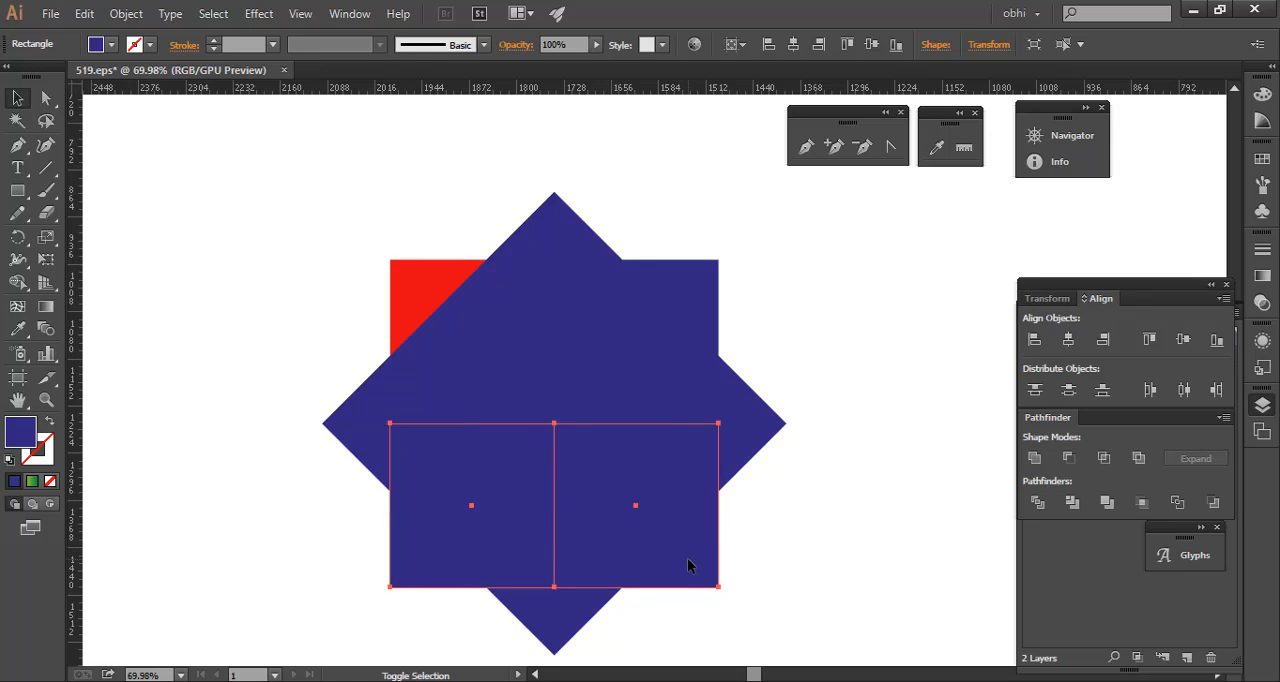
shift+click(663, 292)
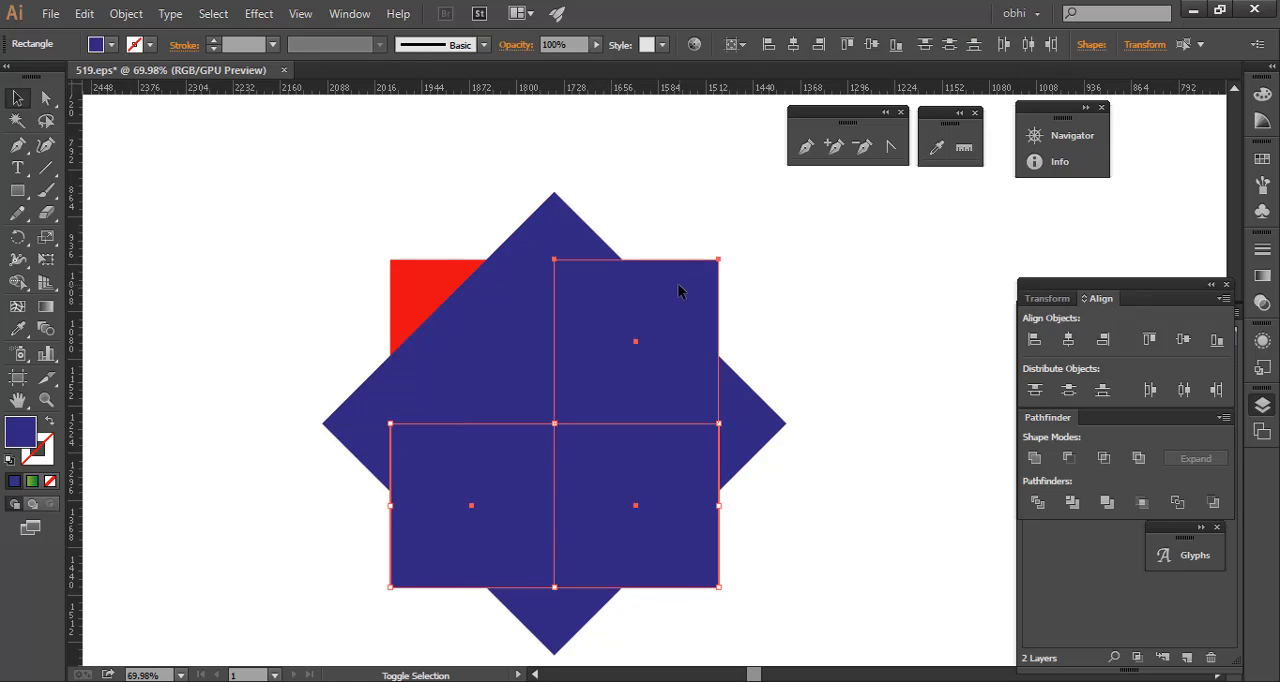
click(111, 45)
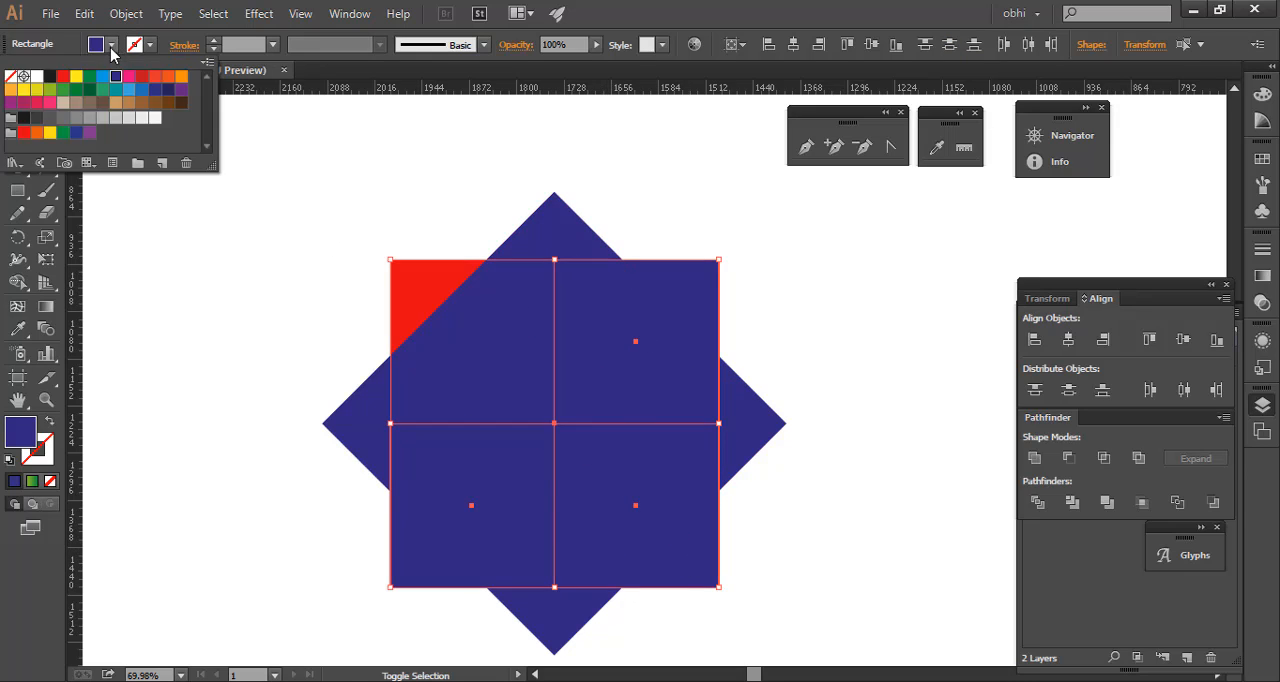
click(128, 77)
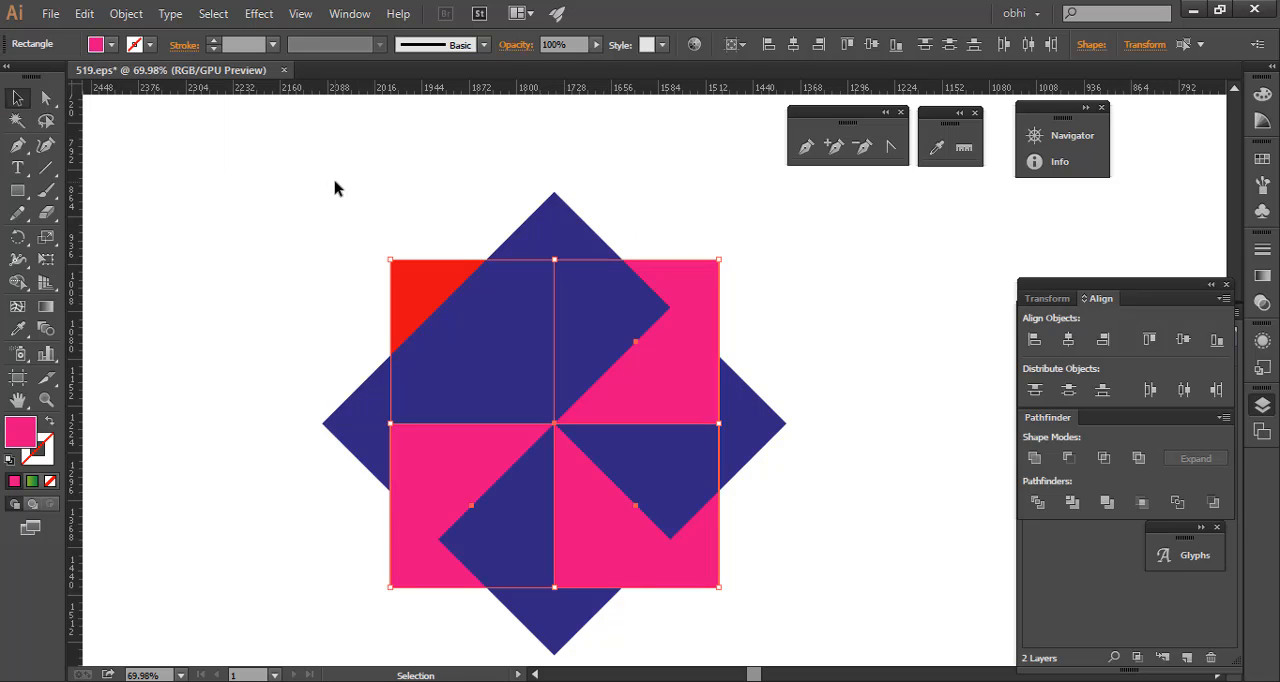
- Select the star's individual squares in turn to examine how they overlap around the centre
click(300, 352)
click(404, 336)
click(355, 414)
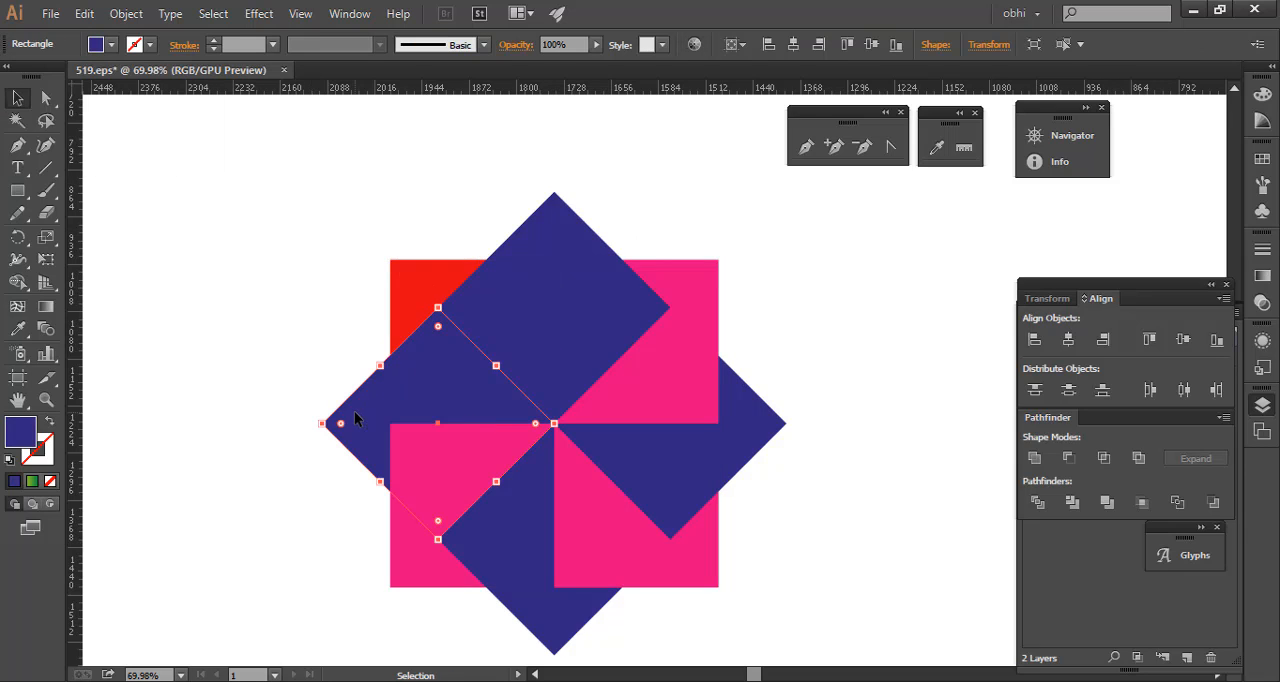
click(444, 484)
click(531, 551)
click(666, 477)
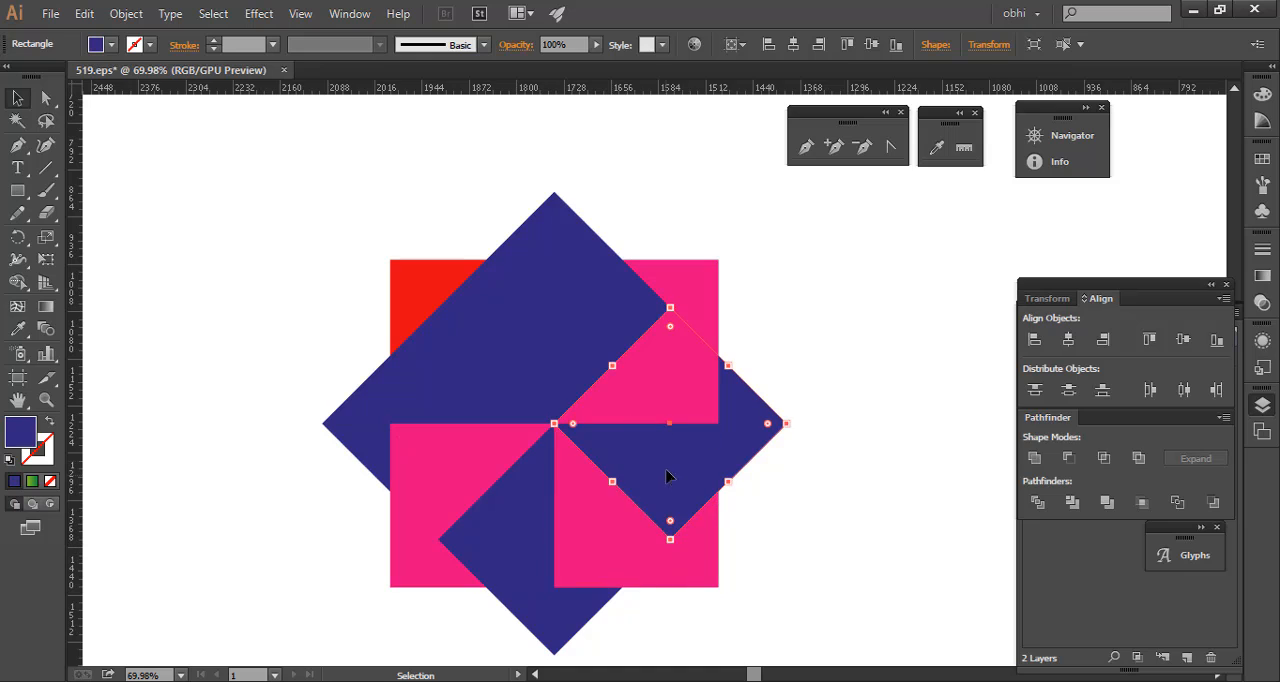
click(634, 337)
- Sample the pink fill onto the diamond at the top of the star
click(586, 300)
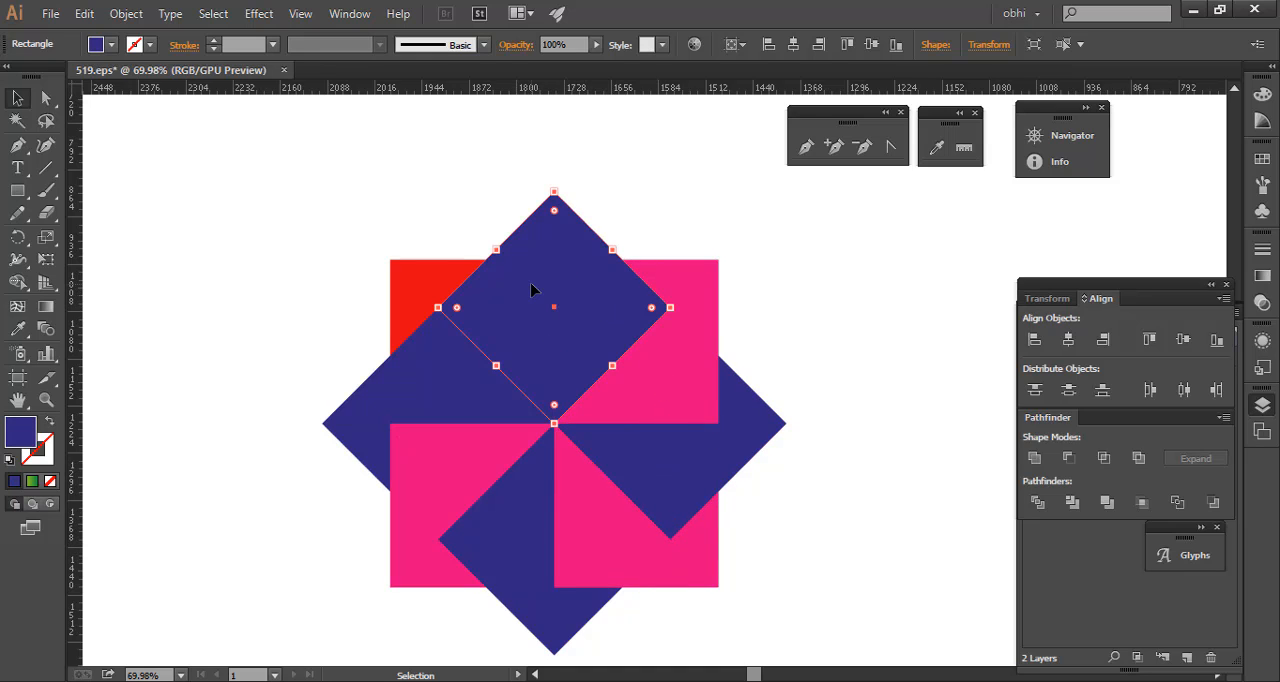
key(i)
click(455, 440)
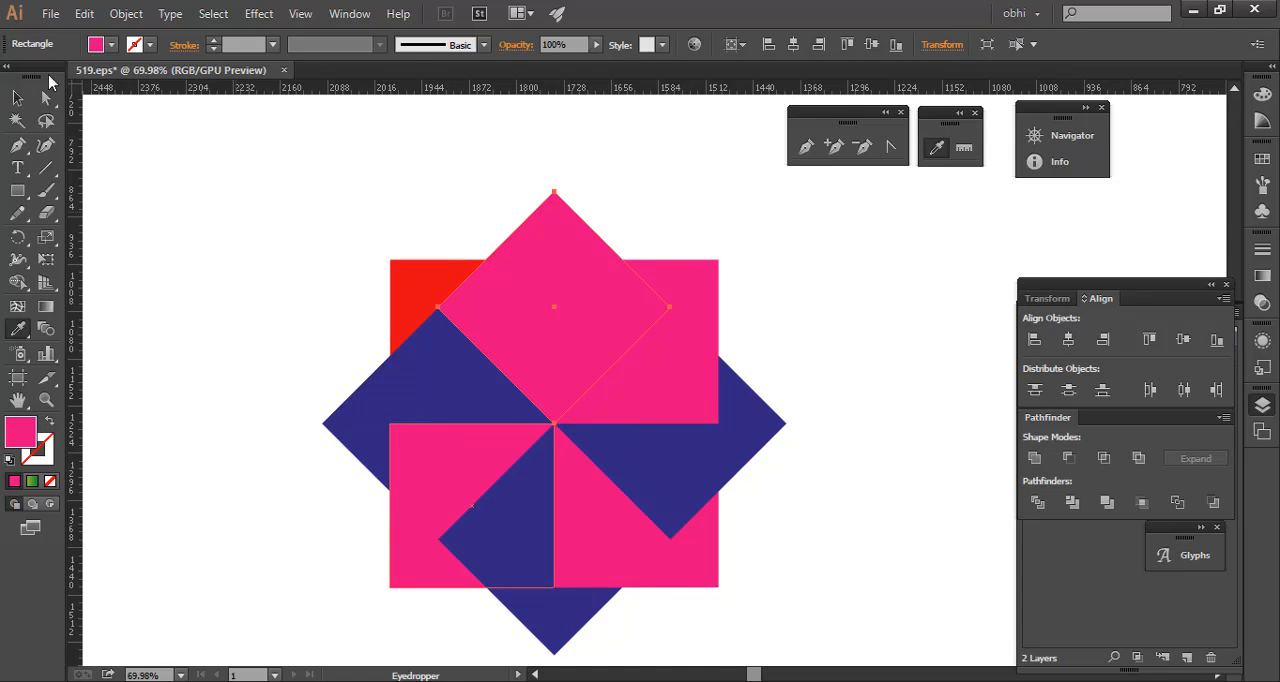
click(17, 97)
click(229, 223)
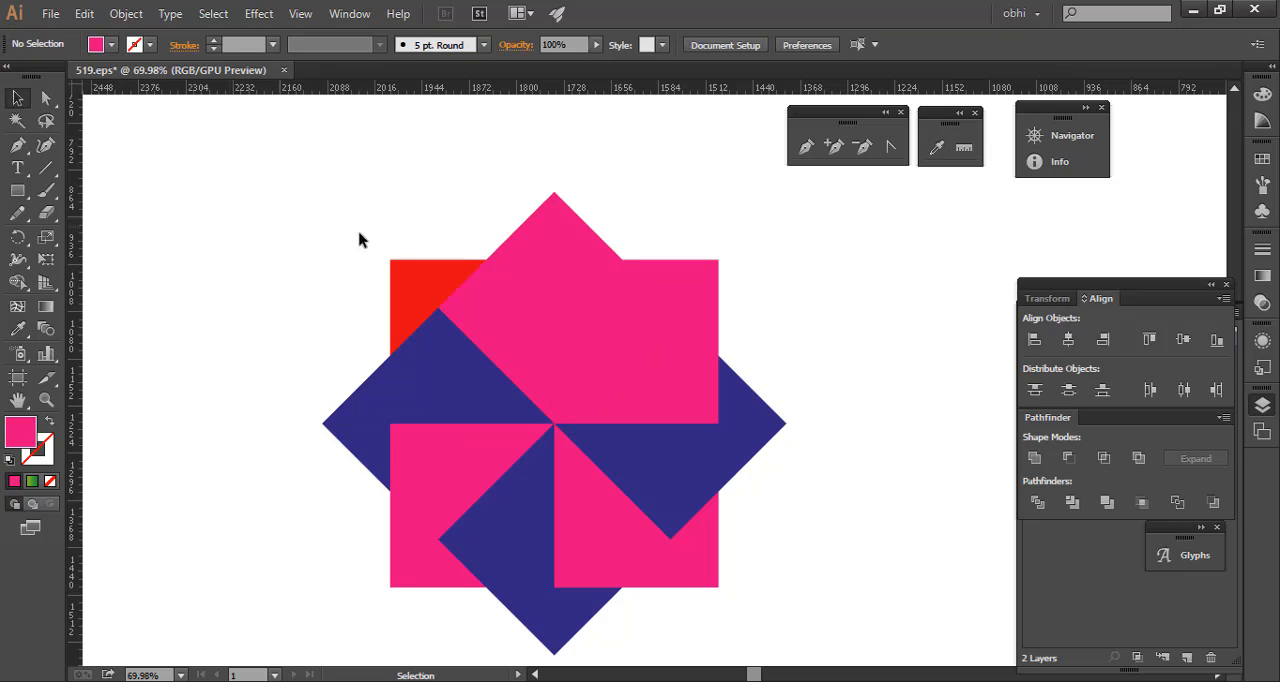
- Recolour the red square with pink sampled from a neighbouring upright square
click(433, 280)
key(i)
click(449, 437)
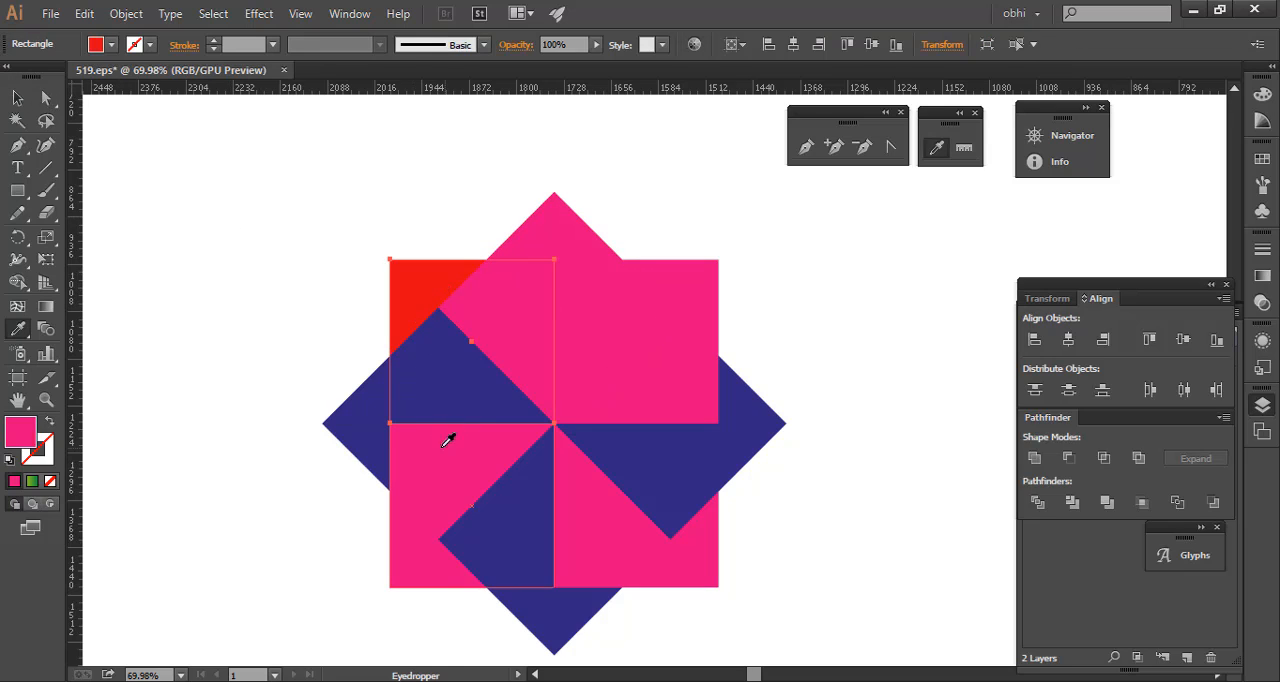
click(24, 101)
- Recolour the star's top diamond with dark blue sampled from the adjacent diamond and deselect it
click(534, 214)
key(i)
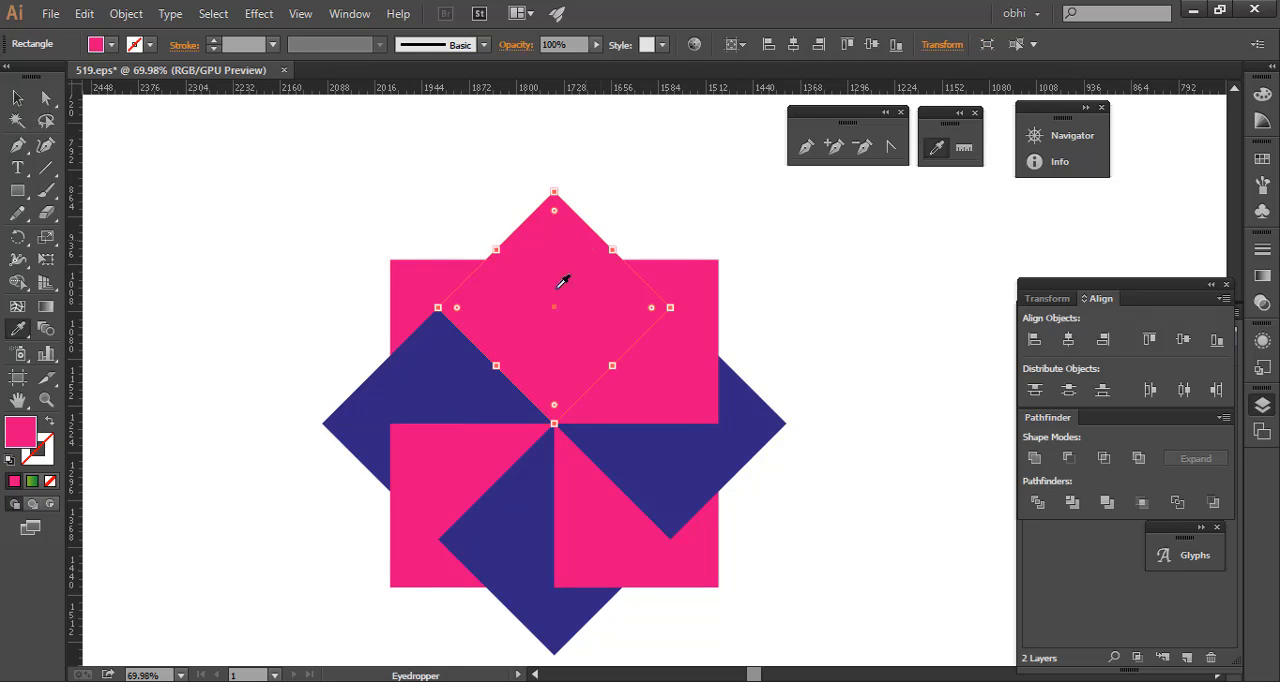
click(413, 355)
key(v)
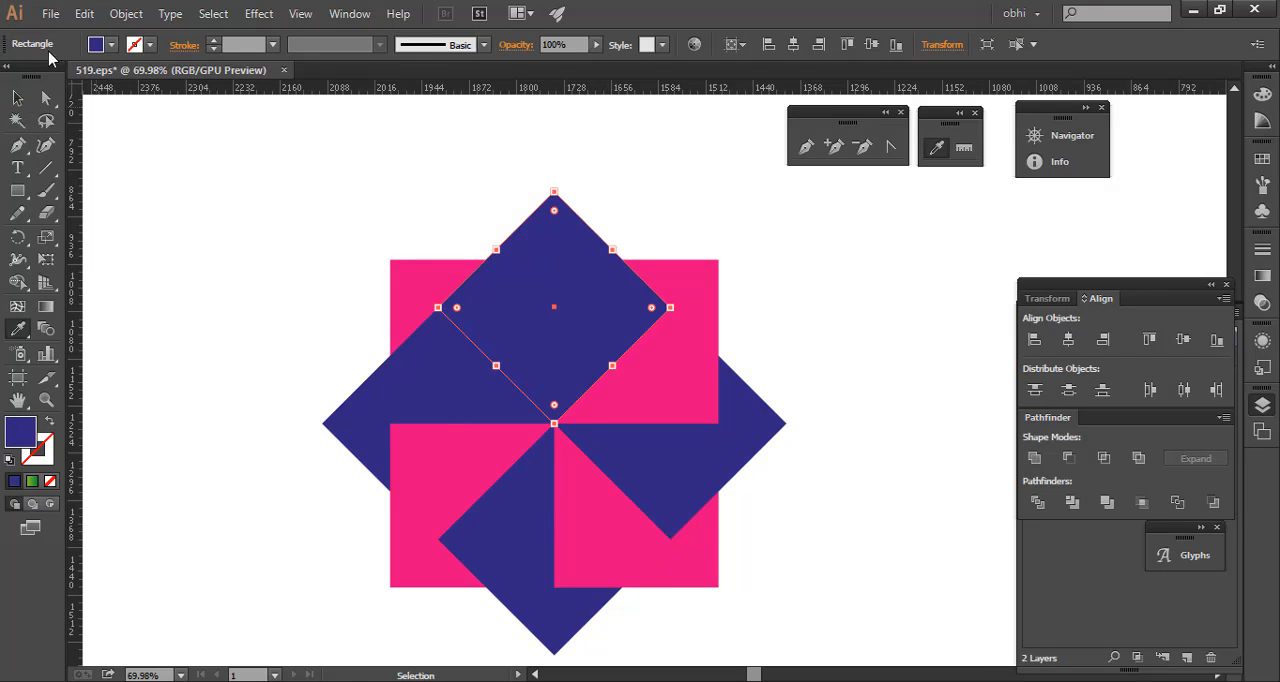
click(17, 99)
click(365, 205)
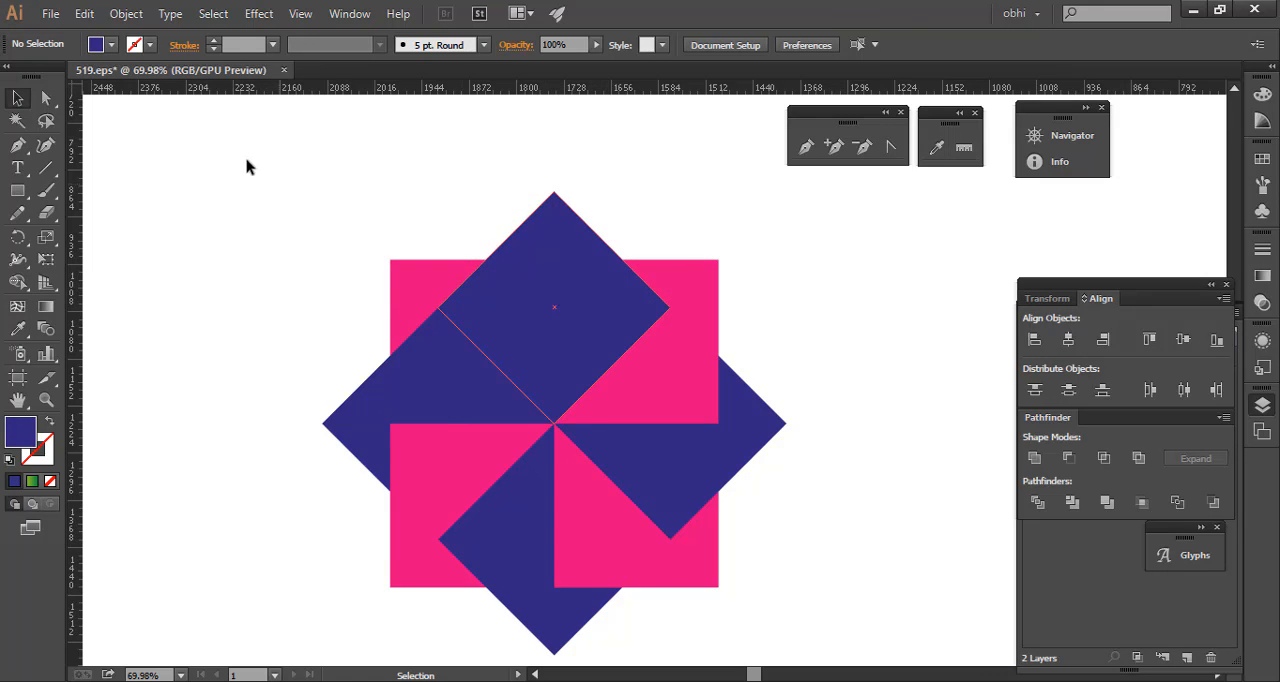
- Select all the squares of the star and delete them
drag(246, 166, 955, 655)
key(Delete)
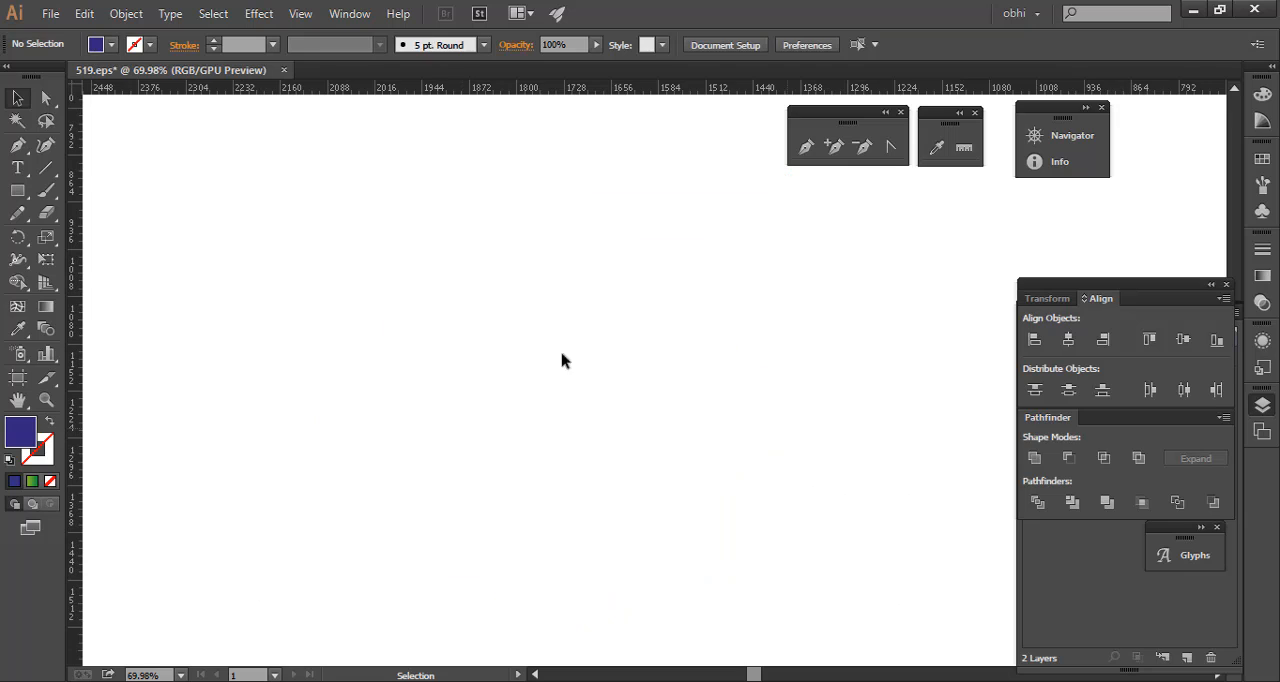
- Try reflecting a new 250 × 250 px square across the vertical axis
click(17, 191)
click(460, 258)
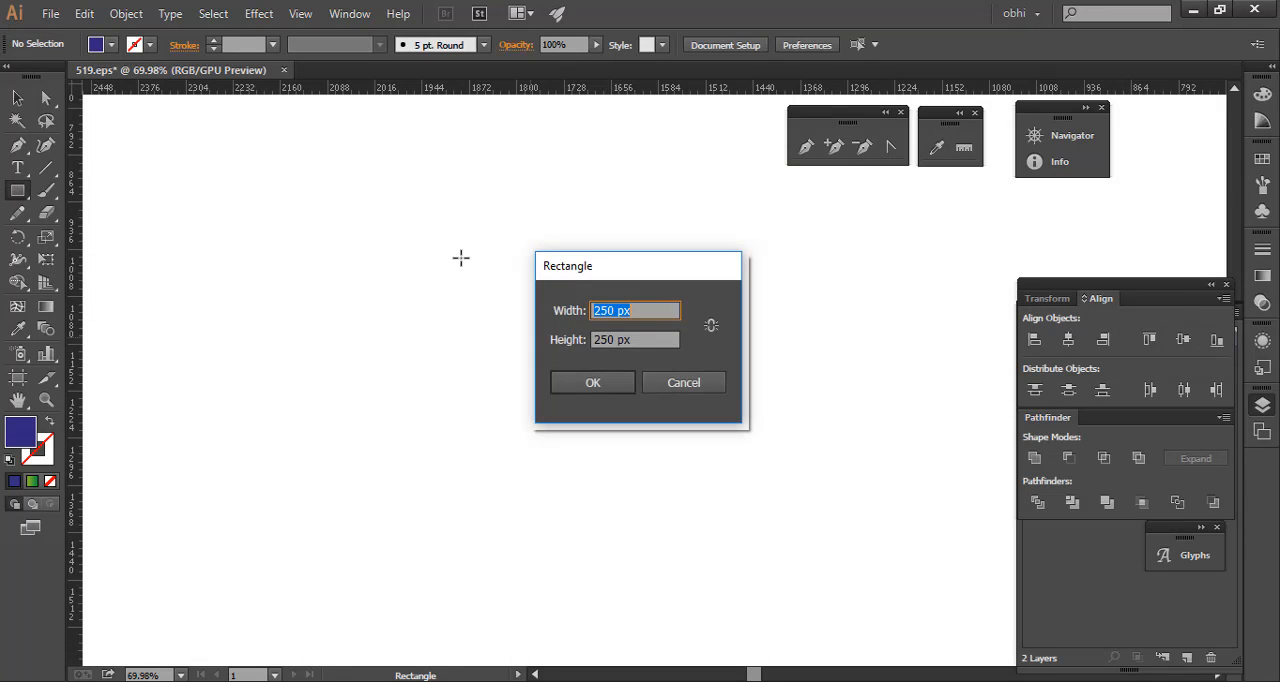
key(Return)
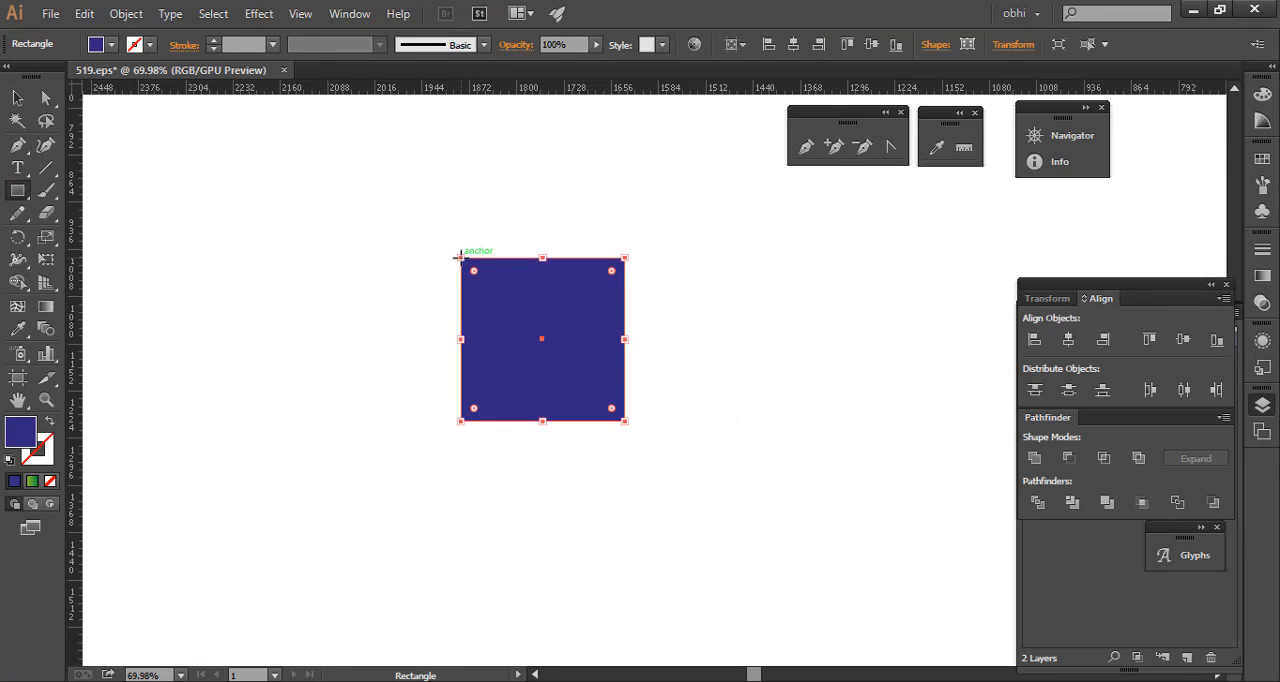
click(17, 97)
right_click(526, 318)
mouse_move(666, 574)
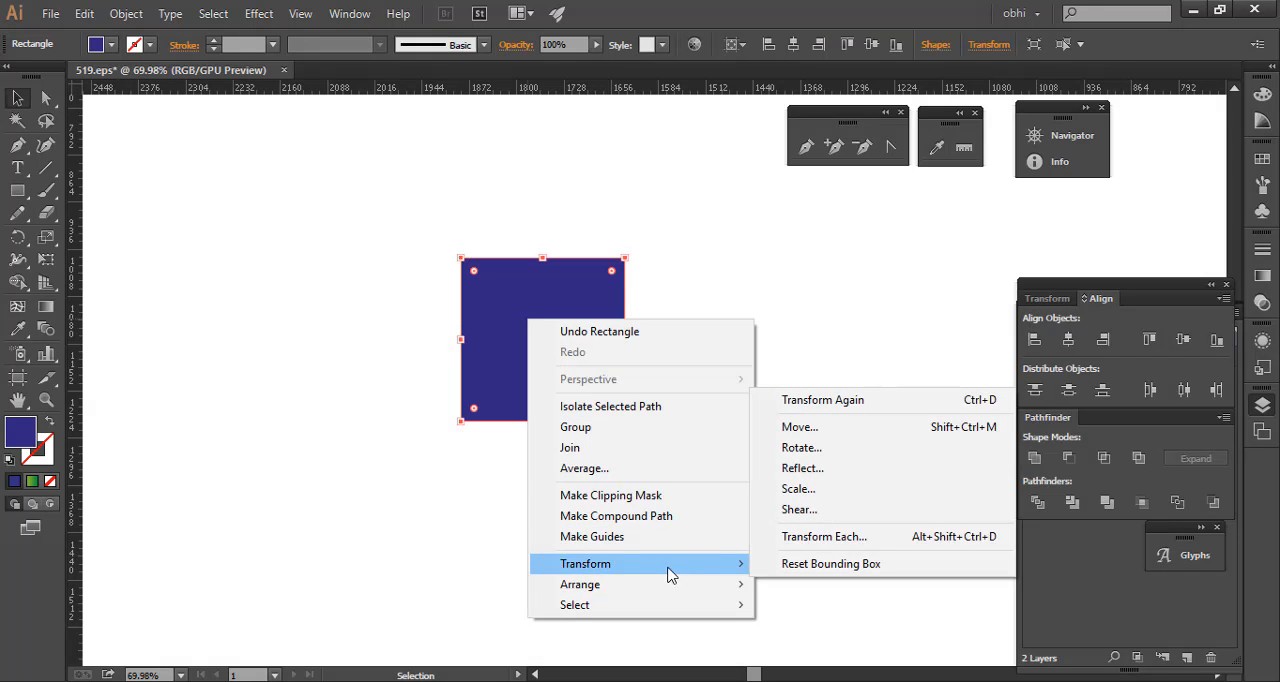
click(803, 468)
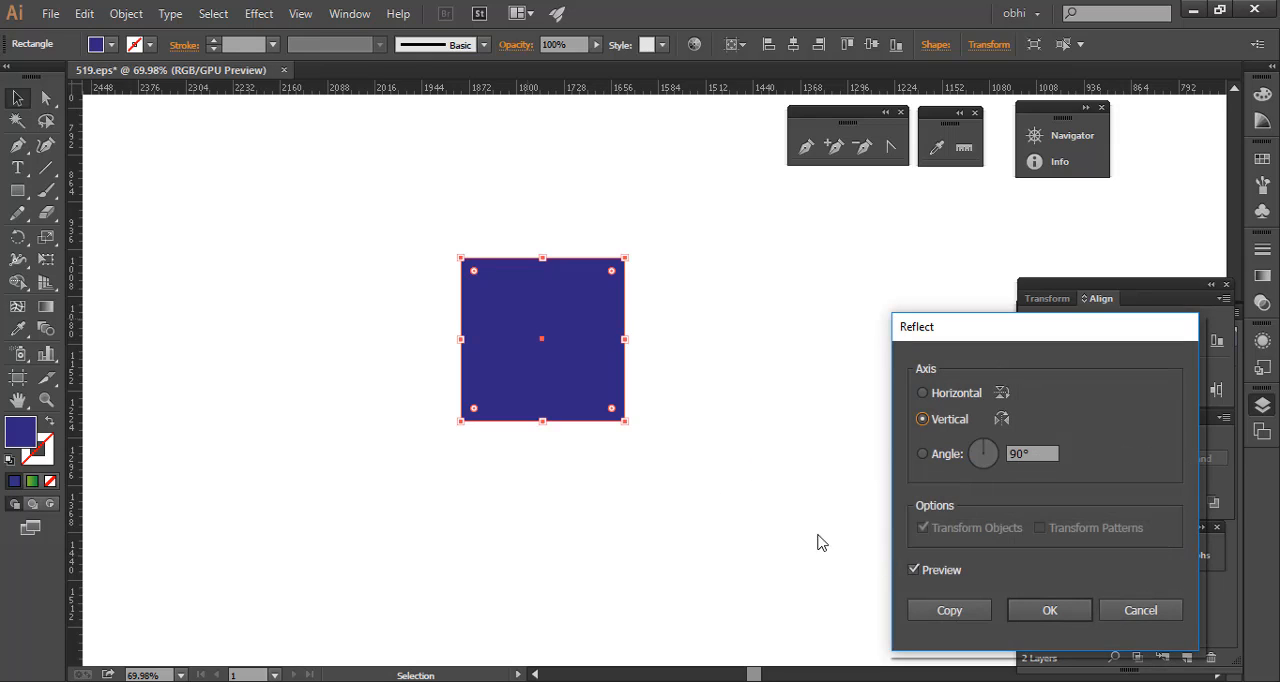
click(1104, 614)
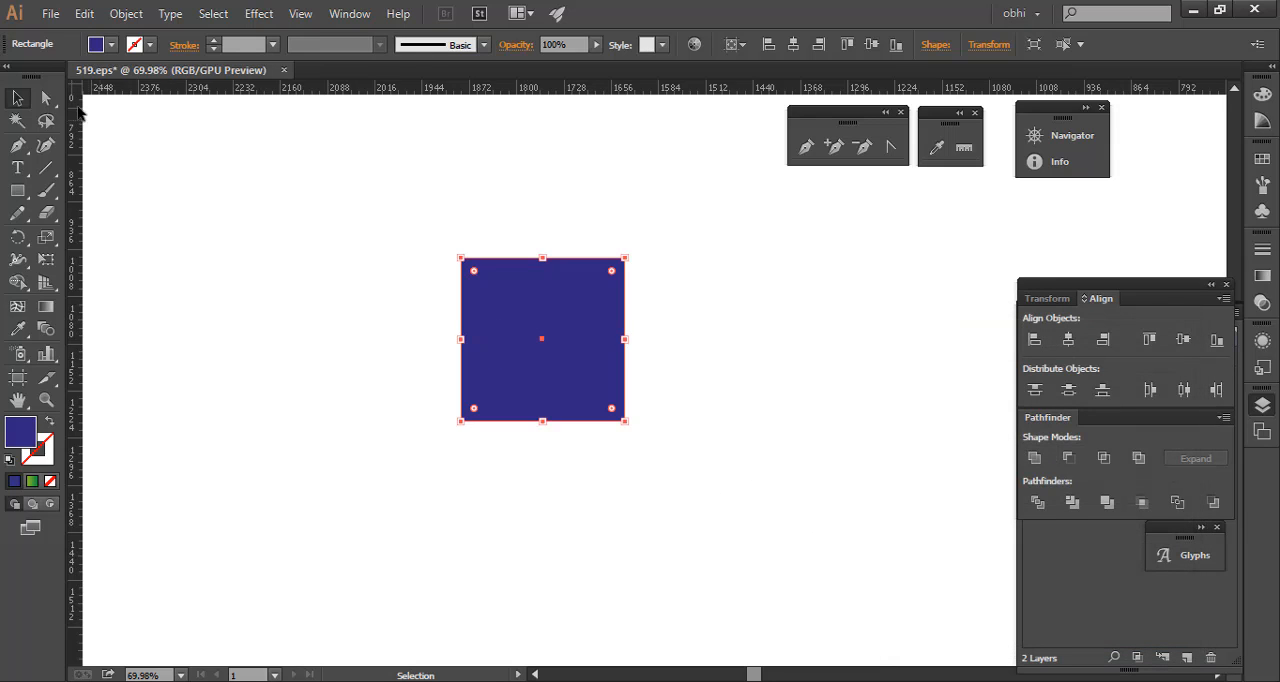
key(Delete)
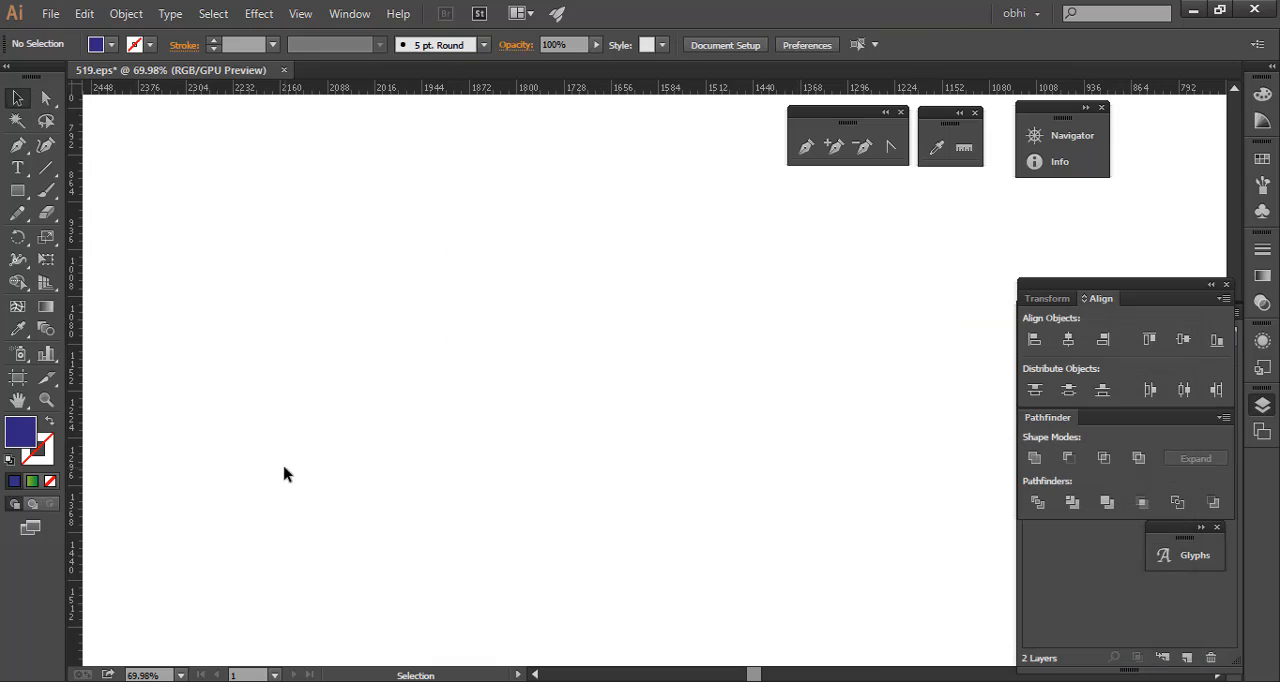
- Add a large letter R in Myriad Pro, converted to outlines, near the middle of the canvas
key(t)
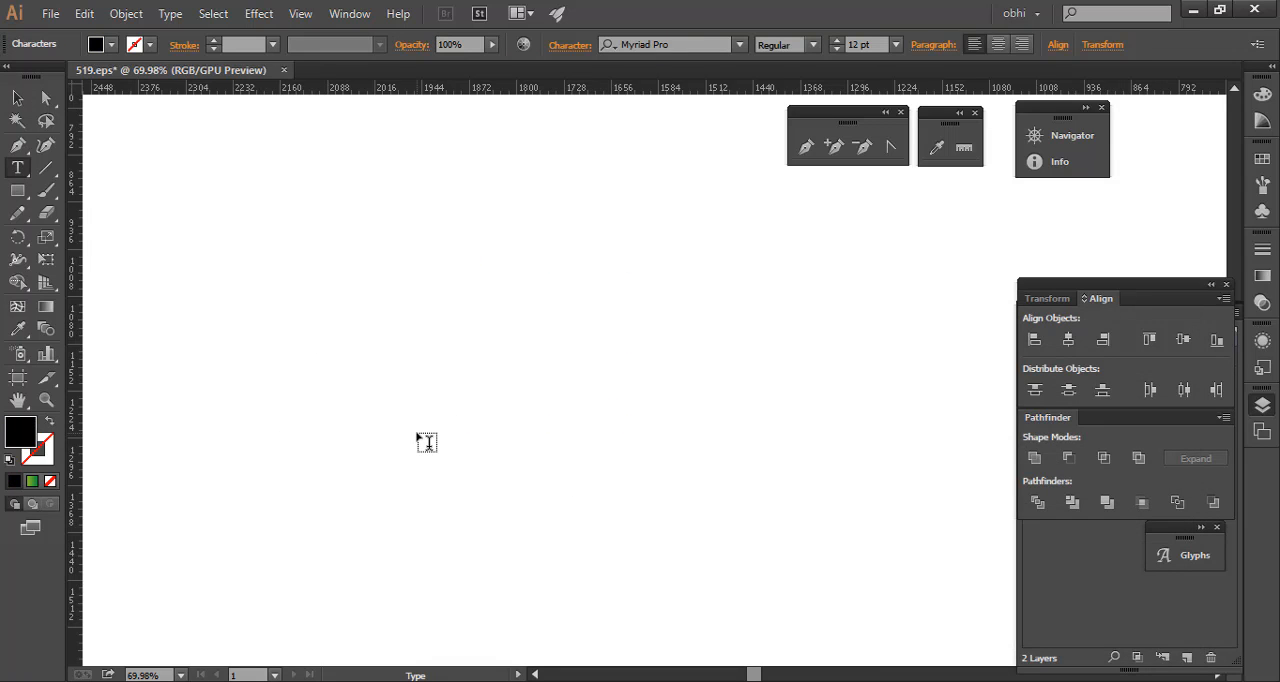
text(R)
key(Escape)
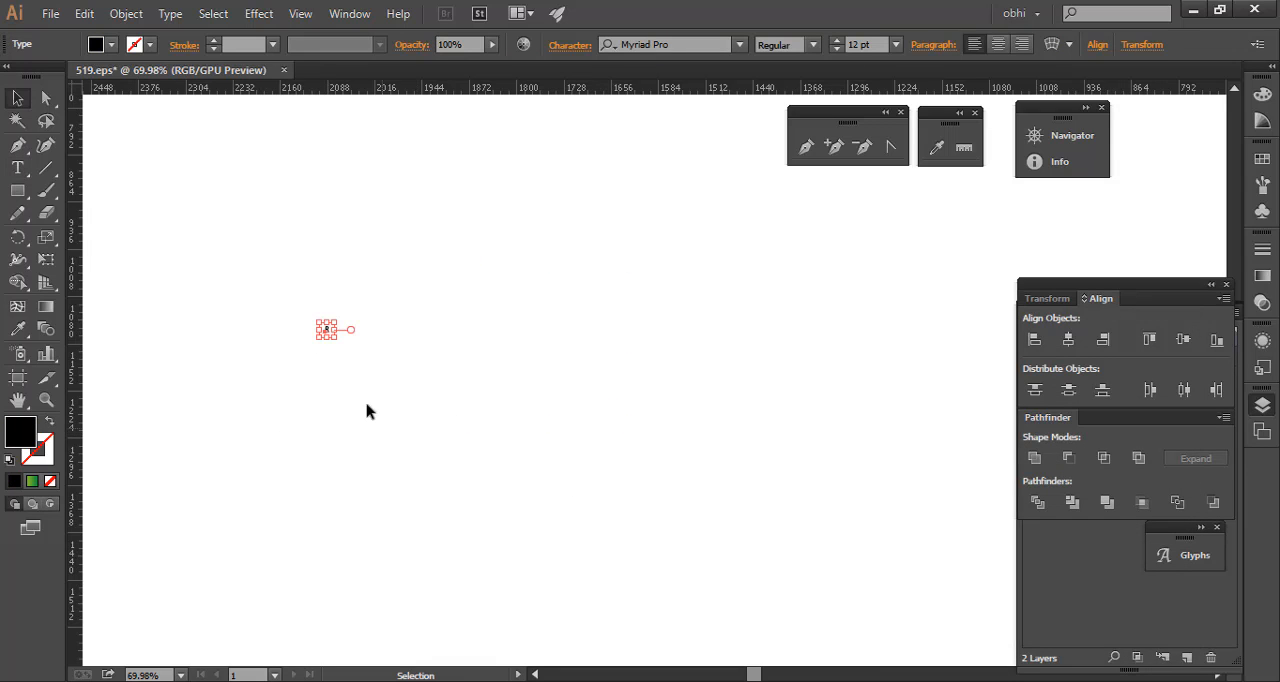
drag(335, 339, 377, 429)
right_click(345, 311)
click(447, 439)
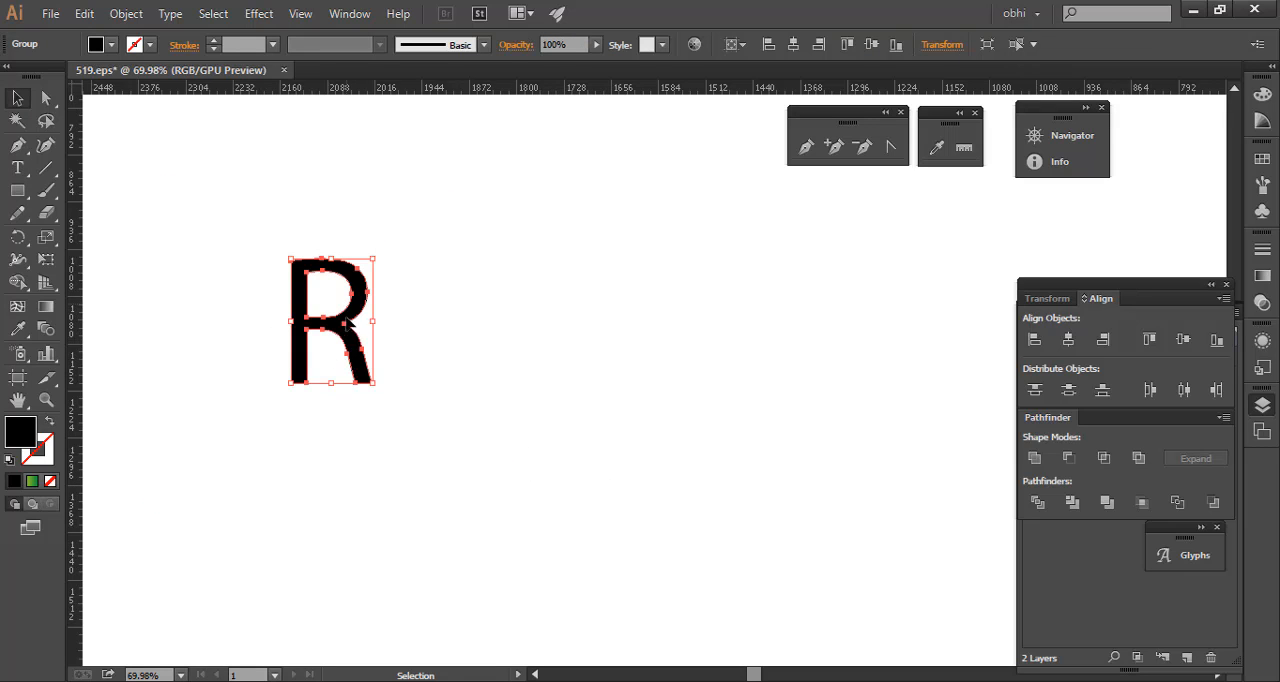
drag(345, 322, 571, 327)
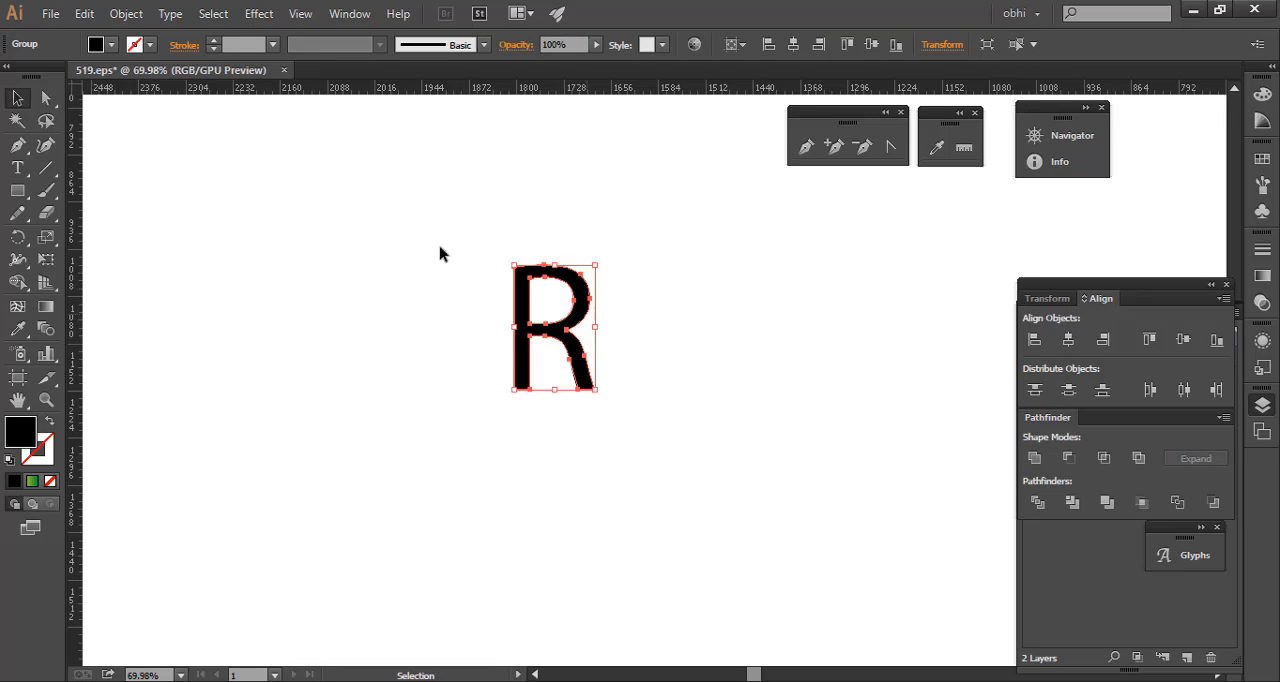
- Create a copy of the letter R reflected across the vertical axis
click(111, 44)
click(372, 174)
drag(464, 240, 766, 554)
right_click(537, 329)
mouse_move(680, 476)
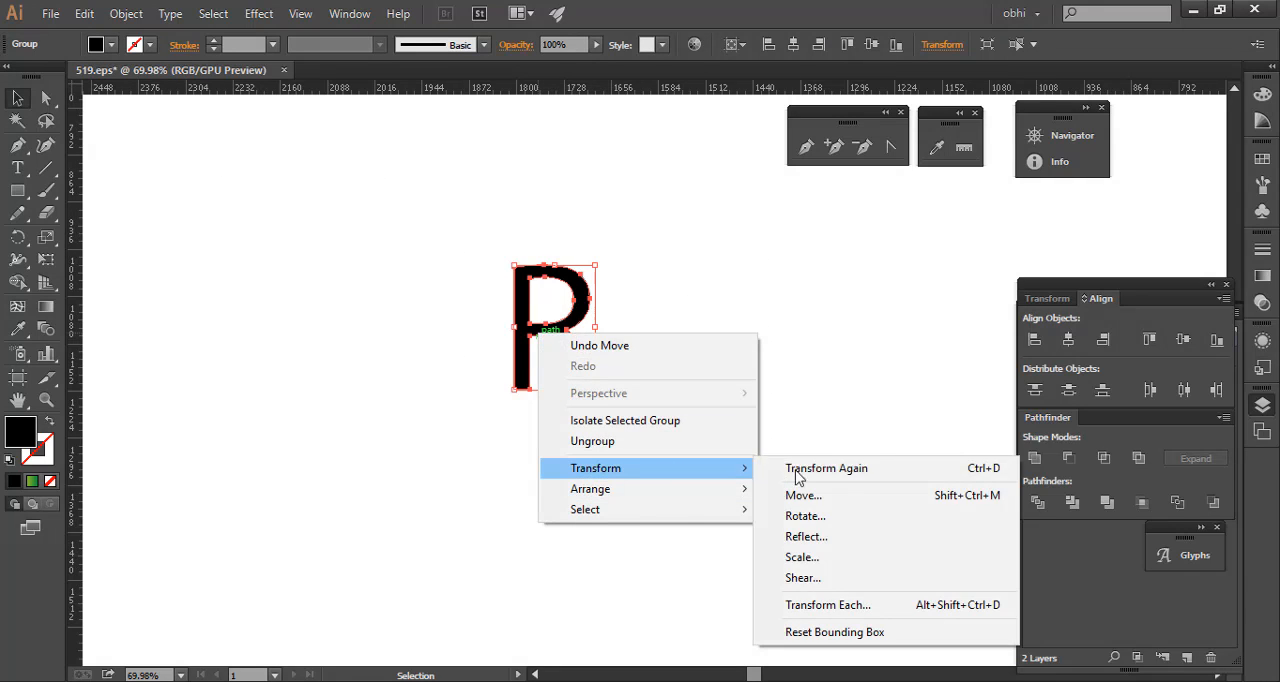
click(873, 545)
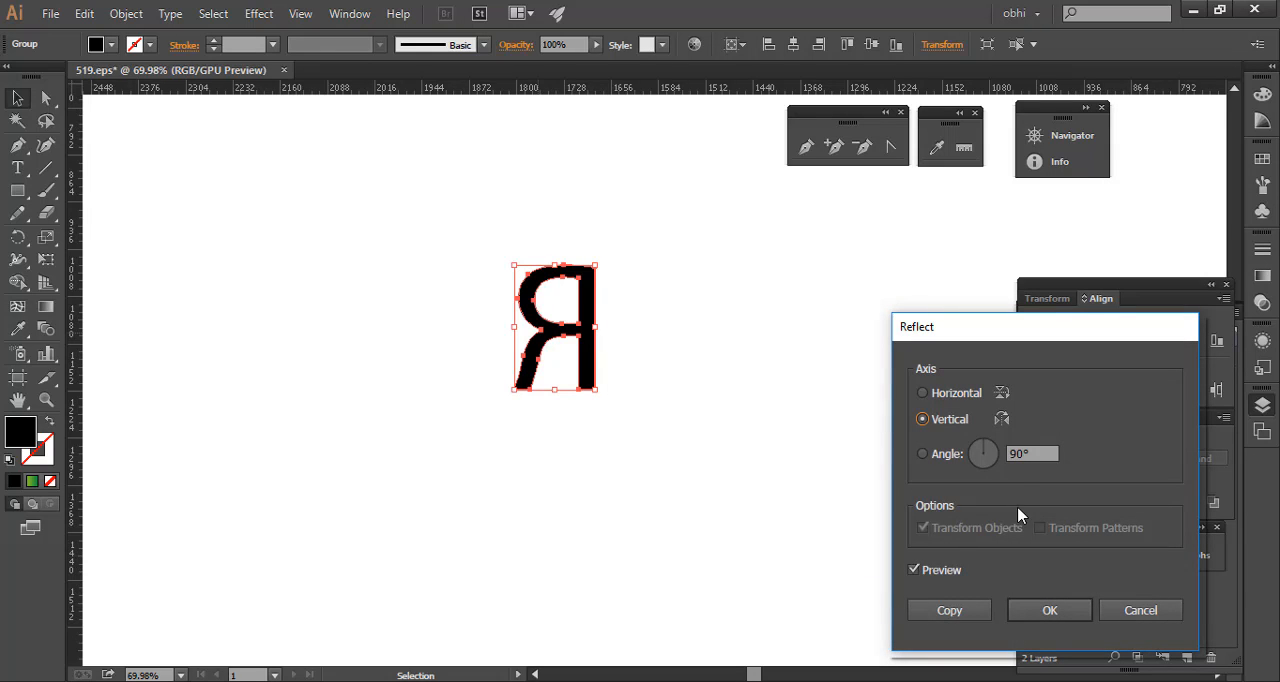
click(949, 611)
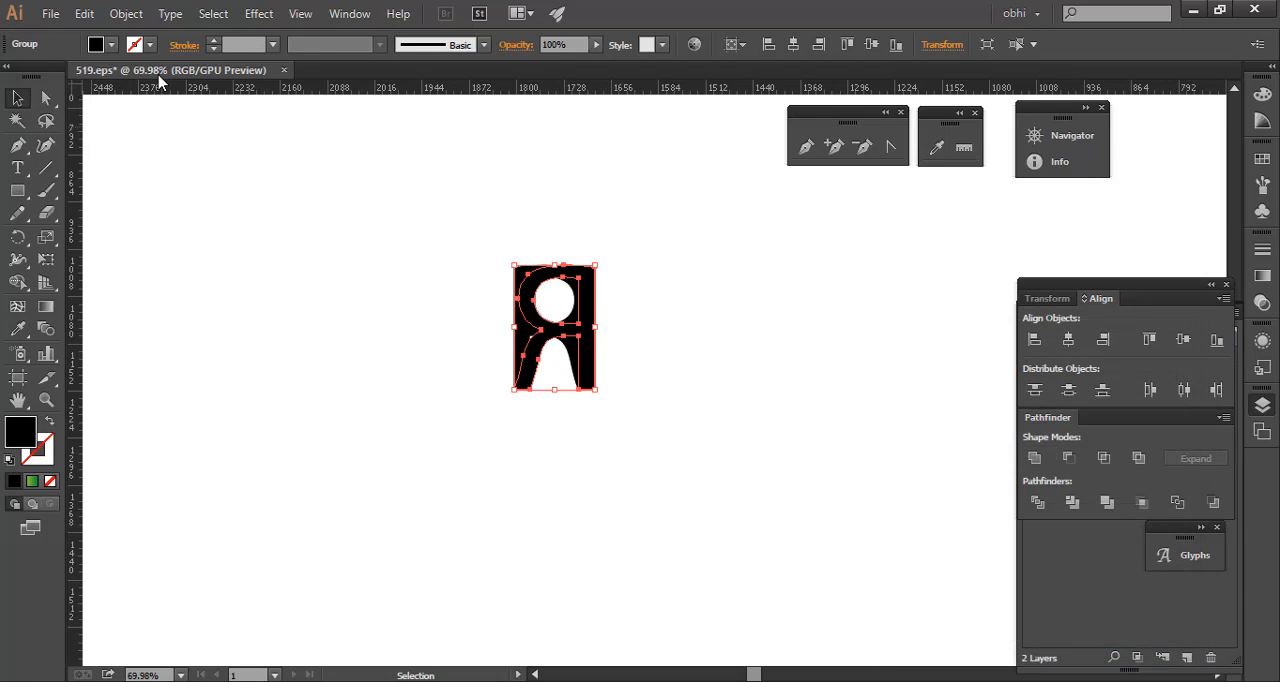
- Move the mirrored R to the left so its stem sits against the original R's stem
click(15, 98)
drag(587, 335, 502, 328)
click(731, 362)
key(ctrl+space)
drag(466, 264, 568, 300)
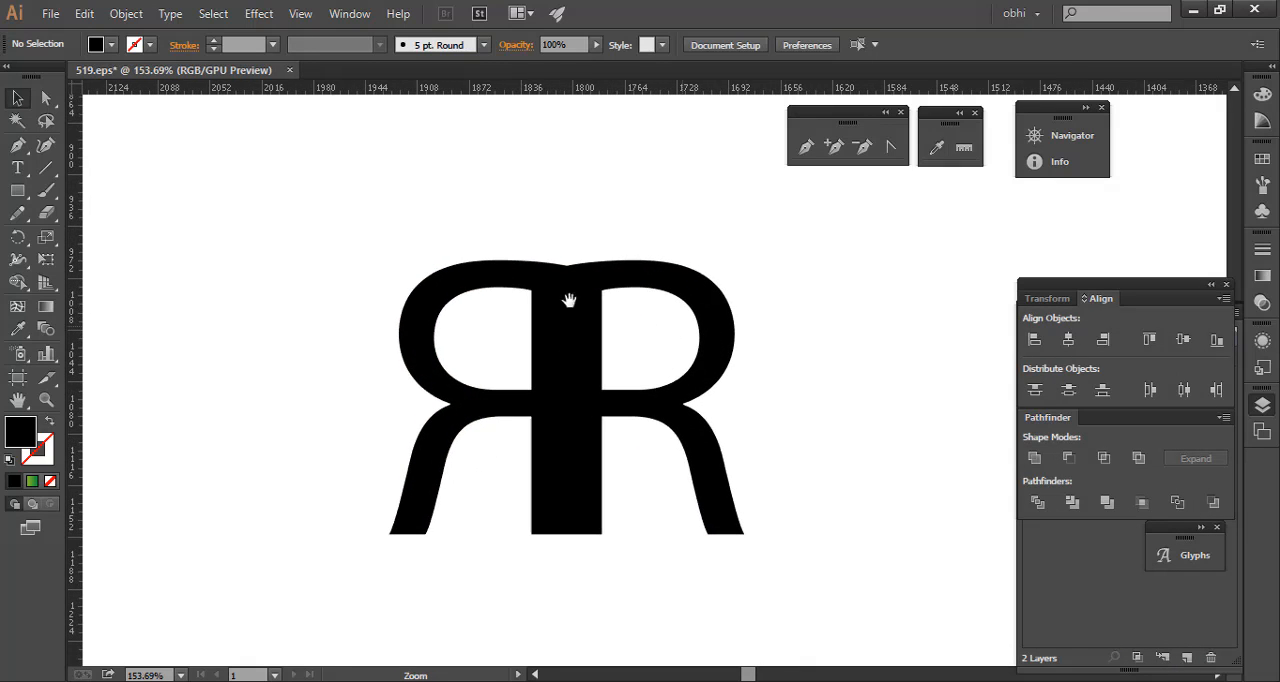
- Fill the mirrored R with red
click(494, 268)
click(111, 44)
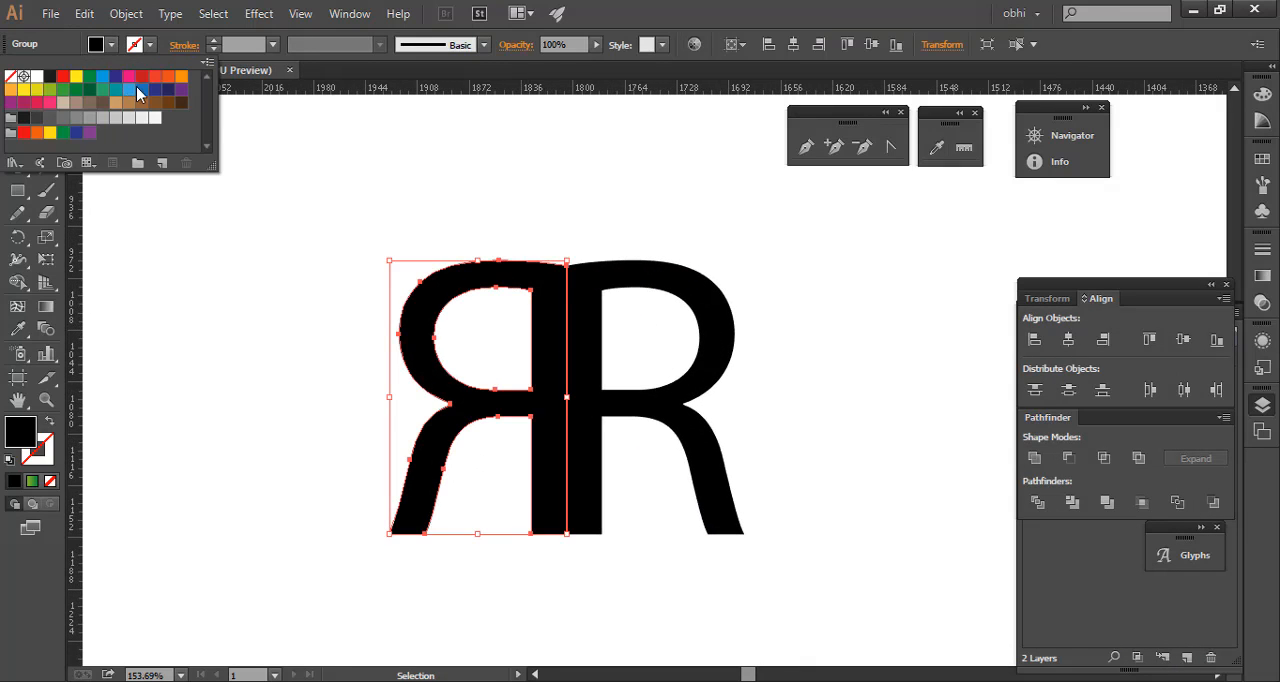
click(142, 93)
- Create a copy of both letters reflected across the horizontal axis about the anchor point at the bottom of their shared stem edge
drag(292, 192, 935, 478)
key(ctrl+space)
drag(876, 423, 358, 169)
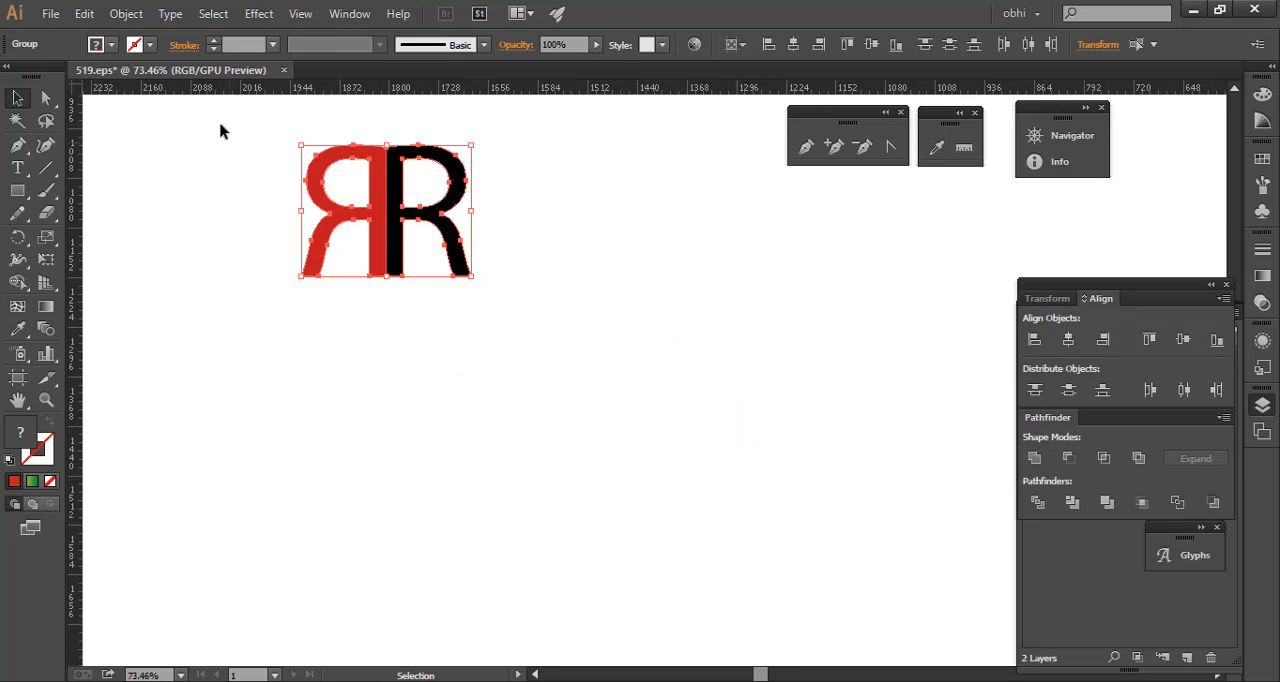
drag(211, 107, 623, 337)
right_click(400, 189)
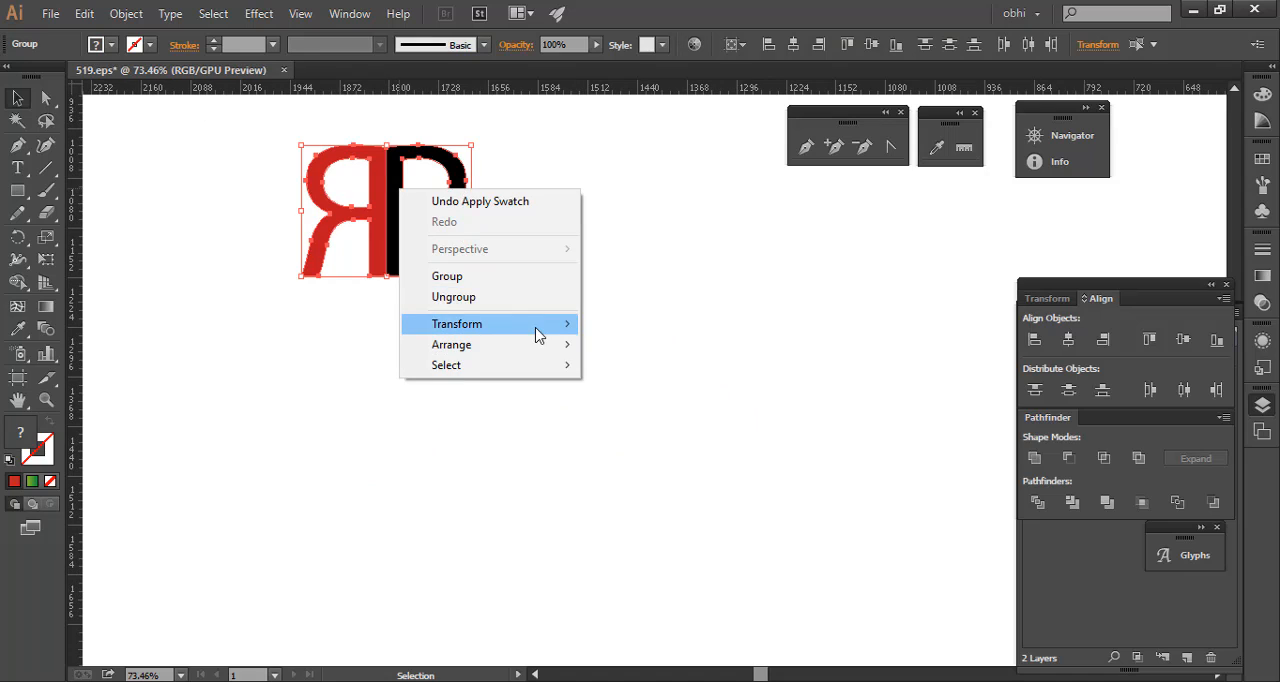
click(394, 389)
drag(246, 122, 557, 337)
key(o)
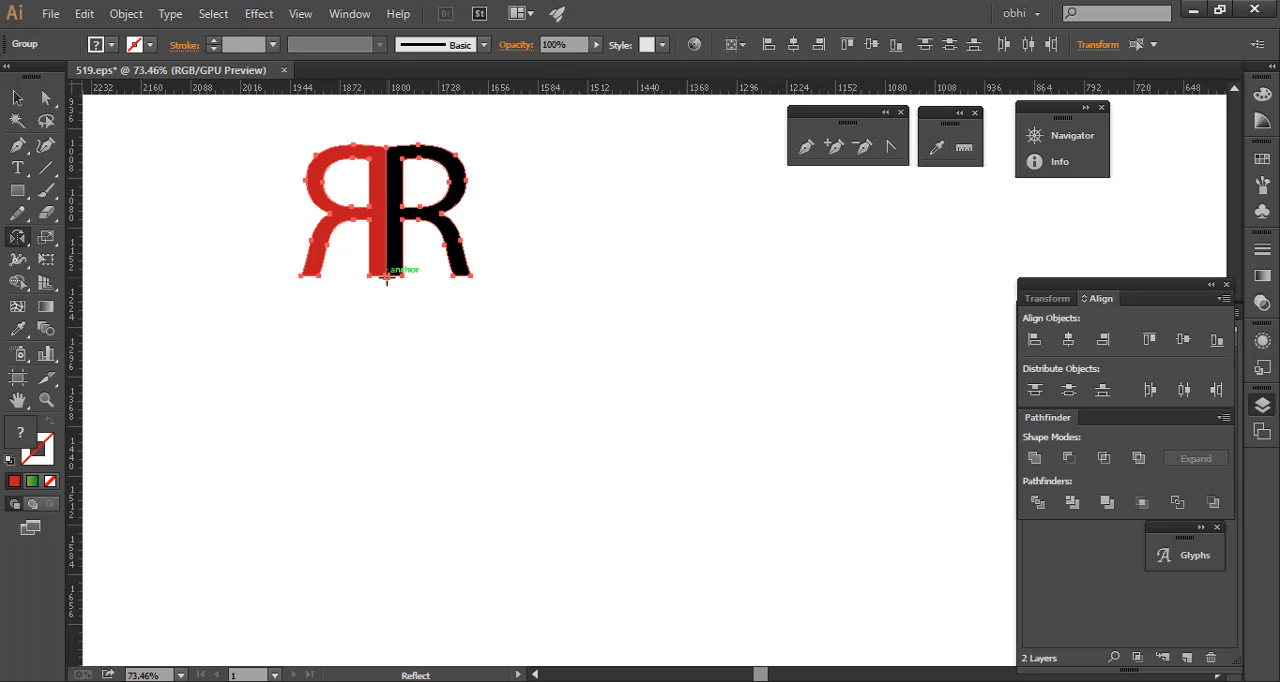
alt+click(387, 277)
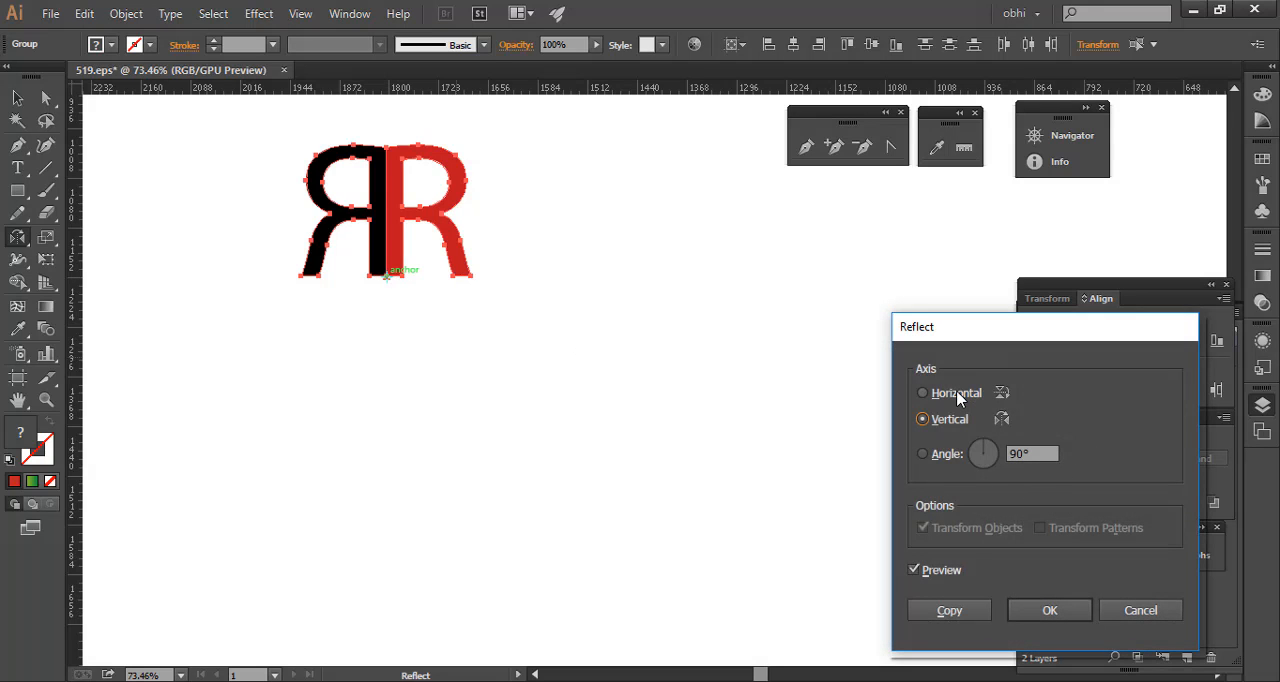
click(958, 395)
click(949, 611)
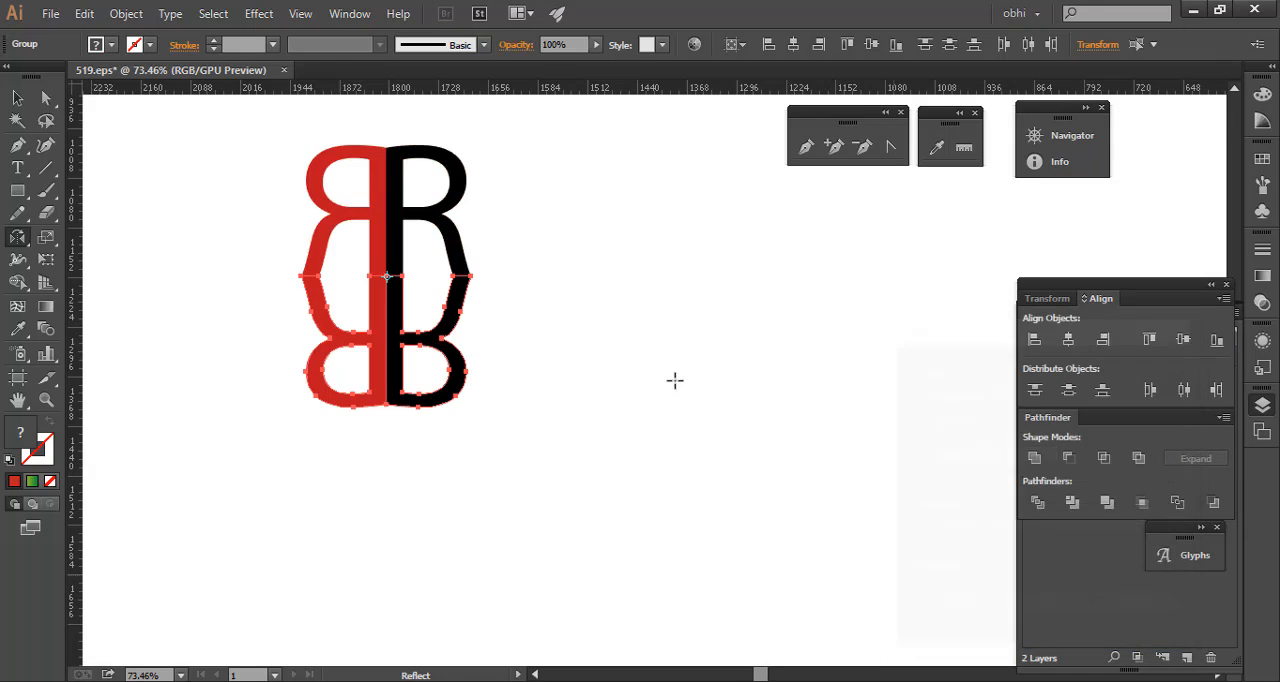
key(v)
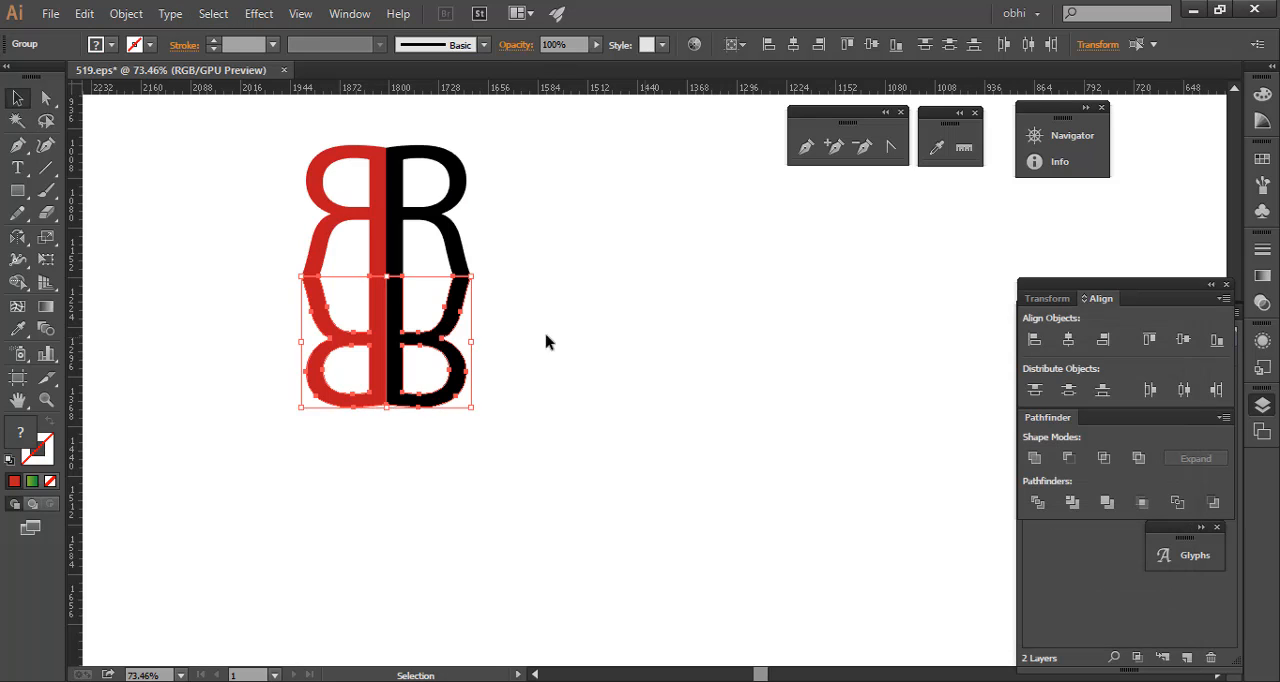
- Fill the upside-down R beneath the red letter with orange
click(191, 303)
drag(226, 218, 447, 351)
click(441, 352)
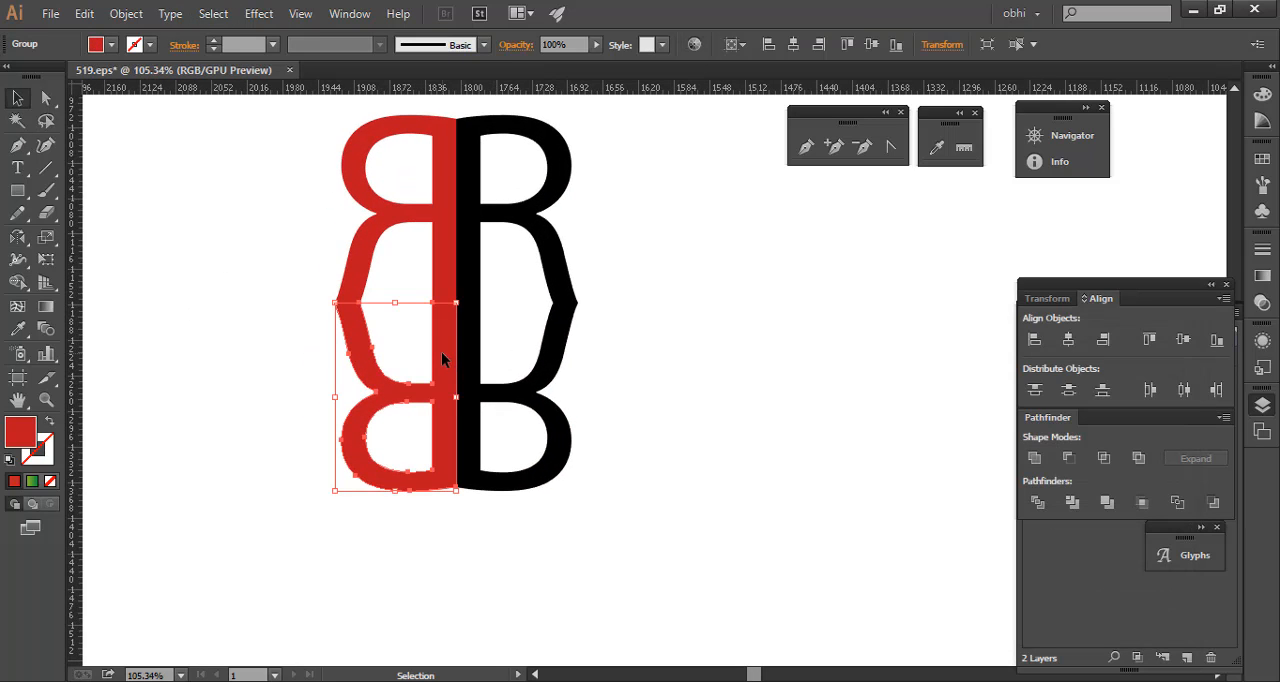
click(117, 45)
click(181, 87)
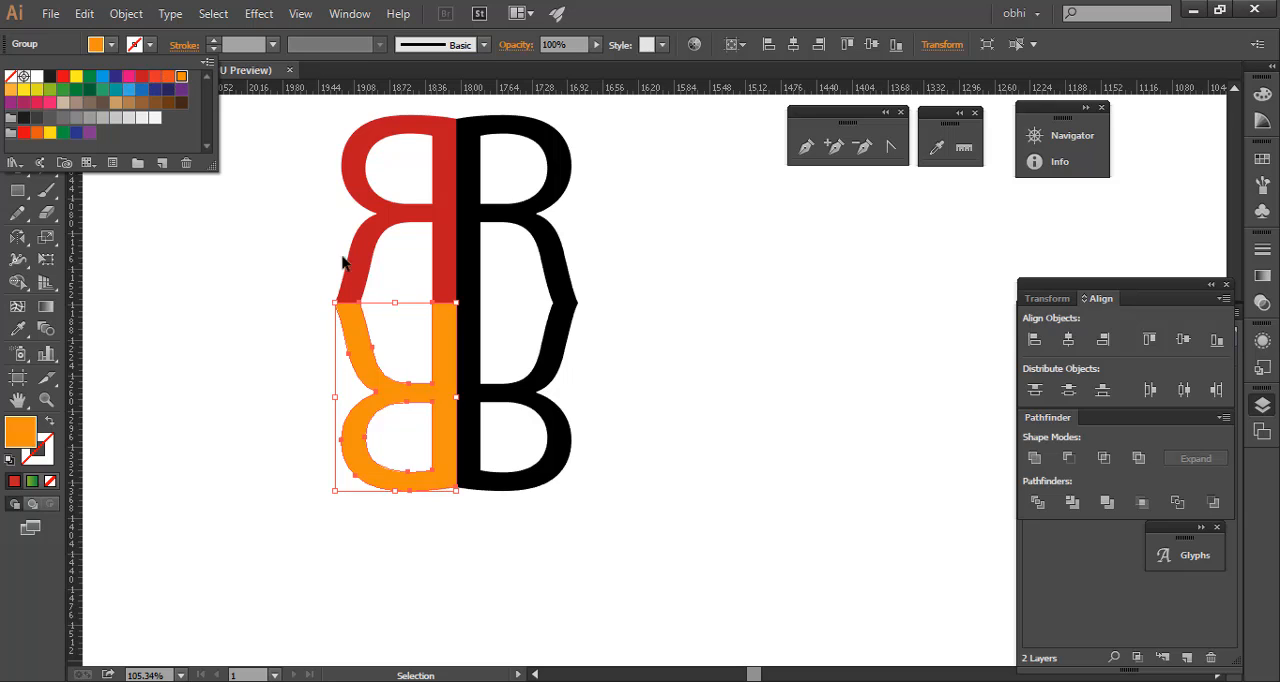
key(Escape)
- Fill the upside-down R beneath the original black letter with green
click(537, 381)
click(111, 45)
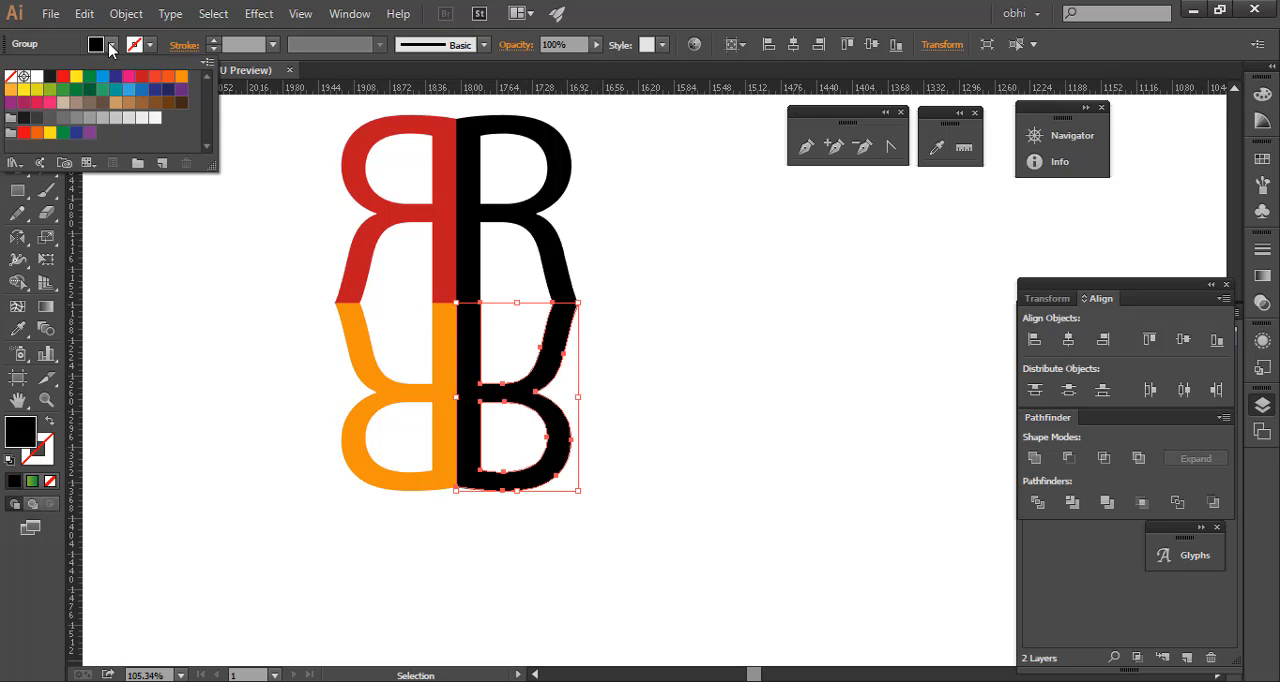
click(88, 86)
key(Escape)
- Delete all four reflected letters from the canvas
drag(774, 299, 603, 306)
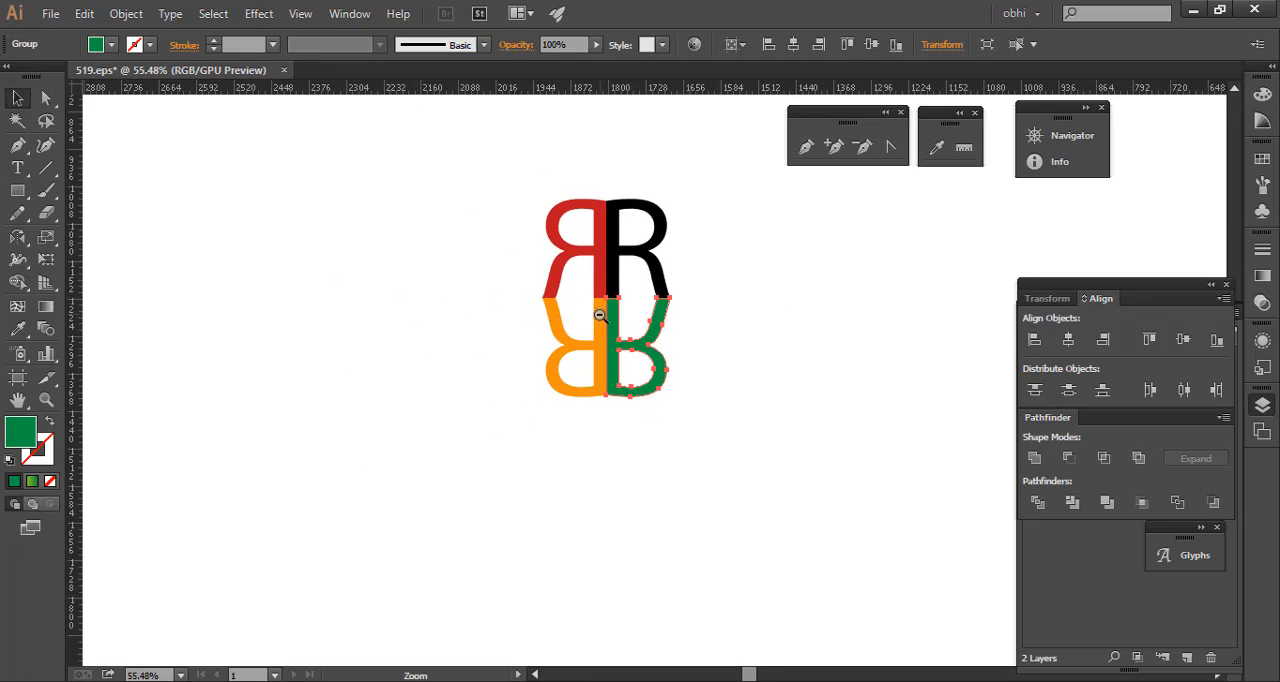
drag(820, 358, 483, 311)
click(162, 158)
drag(161, 187, 322, 262)
drag(559, 288, 523, 280)
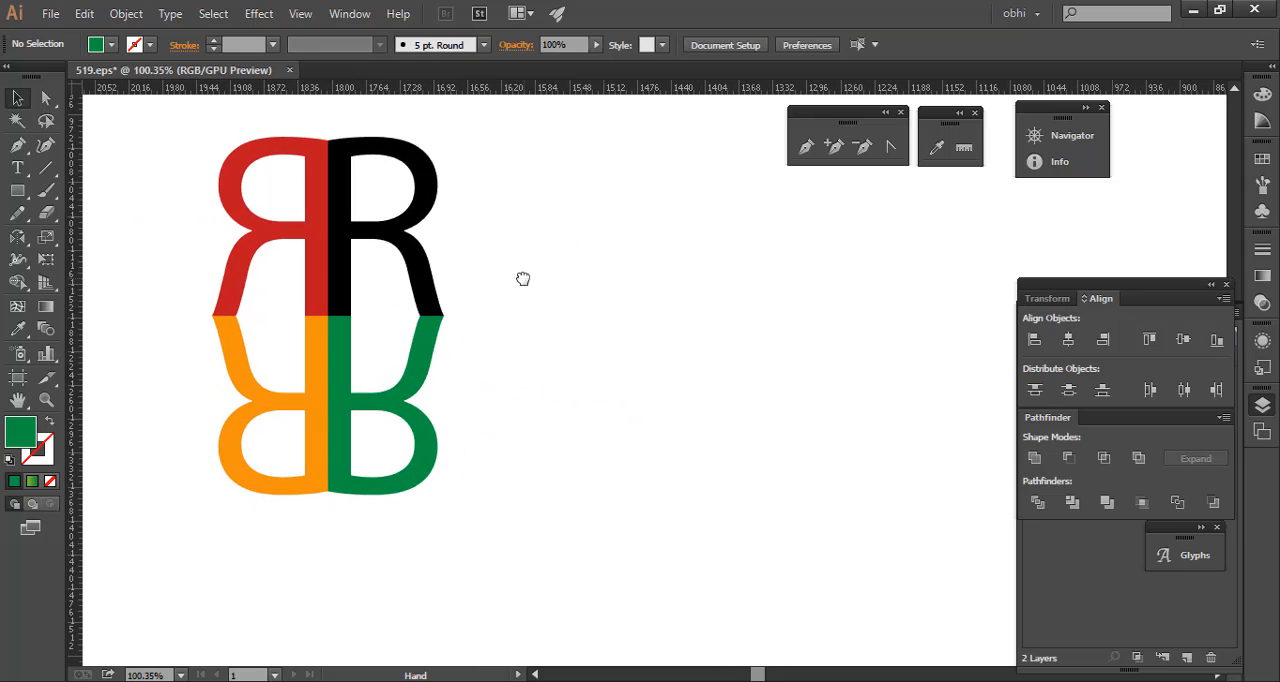
drag(126, 112, 638, 588)
key(Delete)
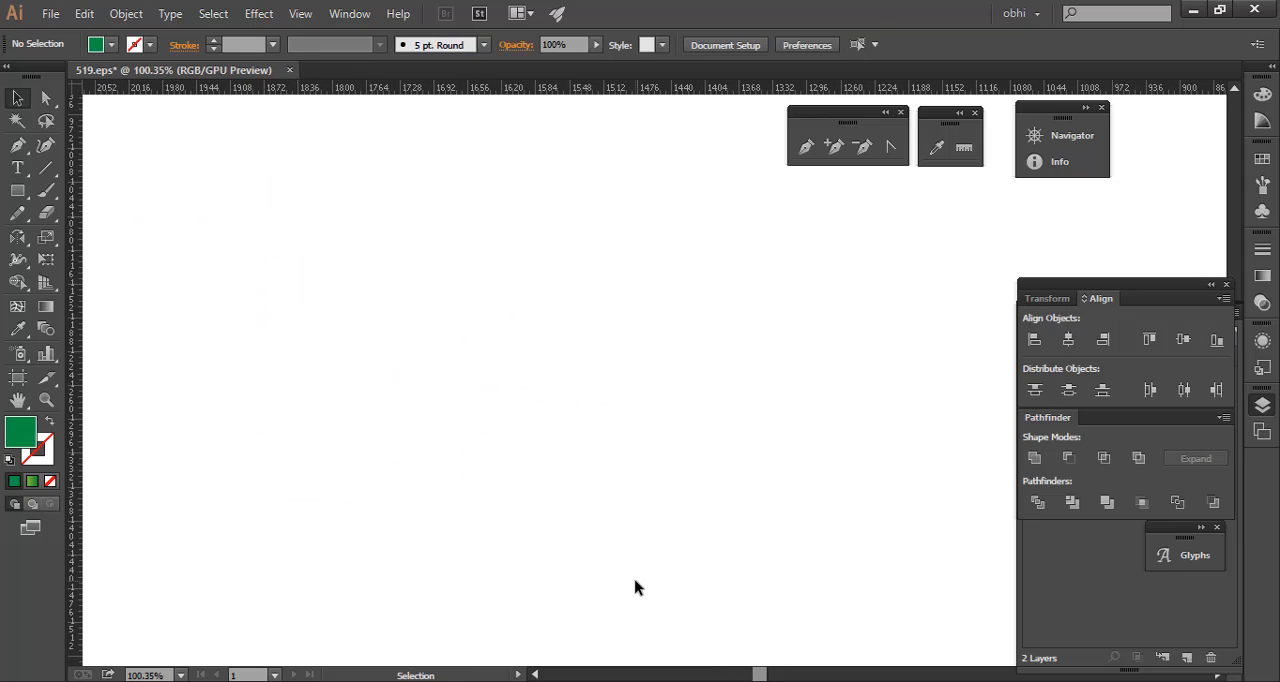
- Draw a small green square on the empty canvas with the Rectangle tool
click(17, 190)
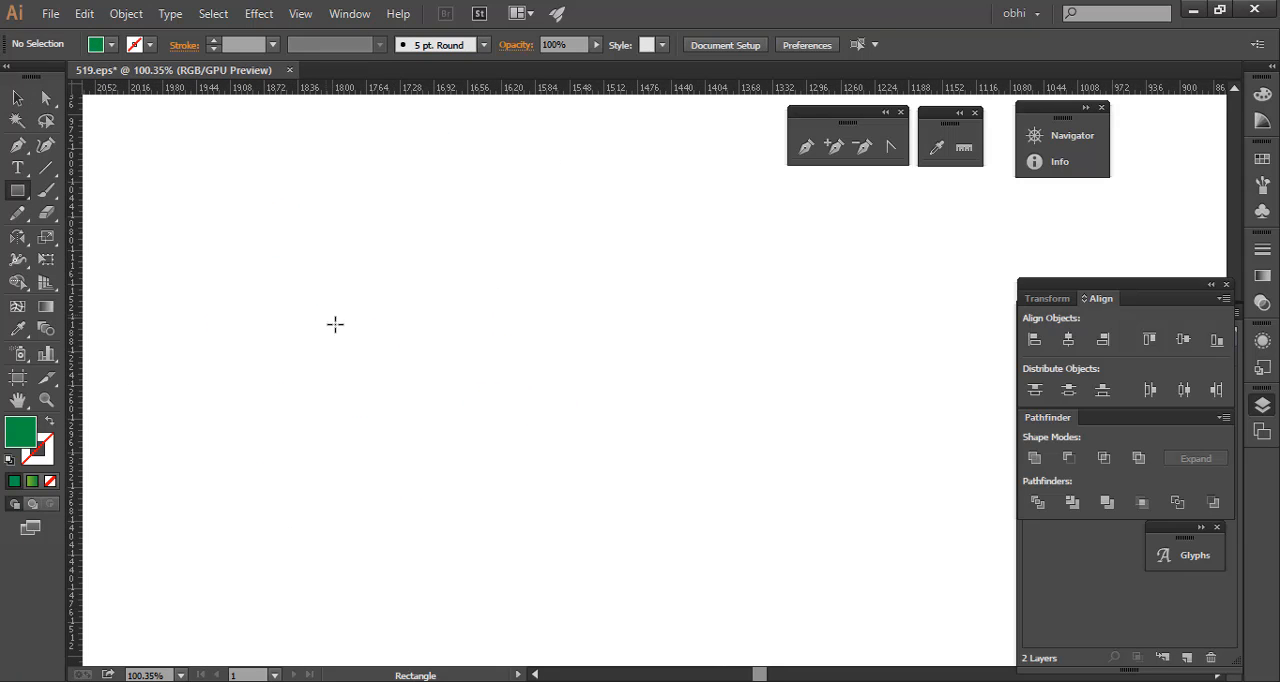
drag(287, 276, 365, 353)
key(v)
click(506, 334)
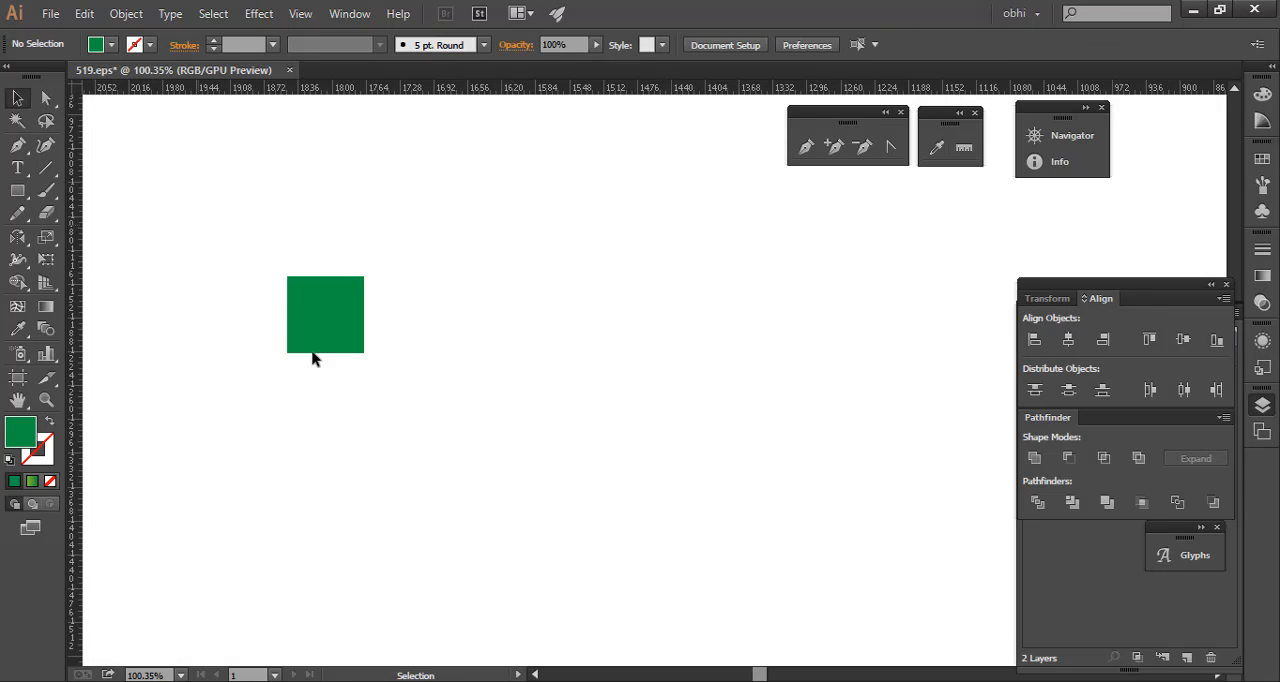
- Create a copy of the green square reflected across the horizontal axis about its bottom edge
click(312, 350)
key(o)
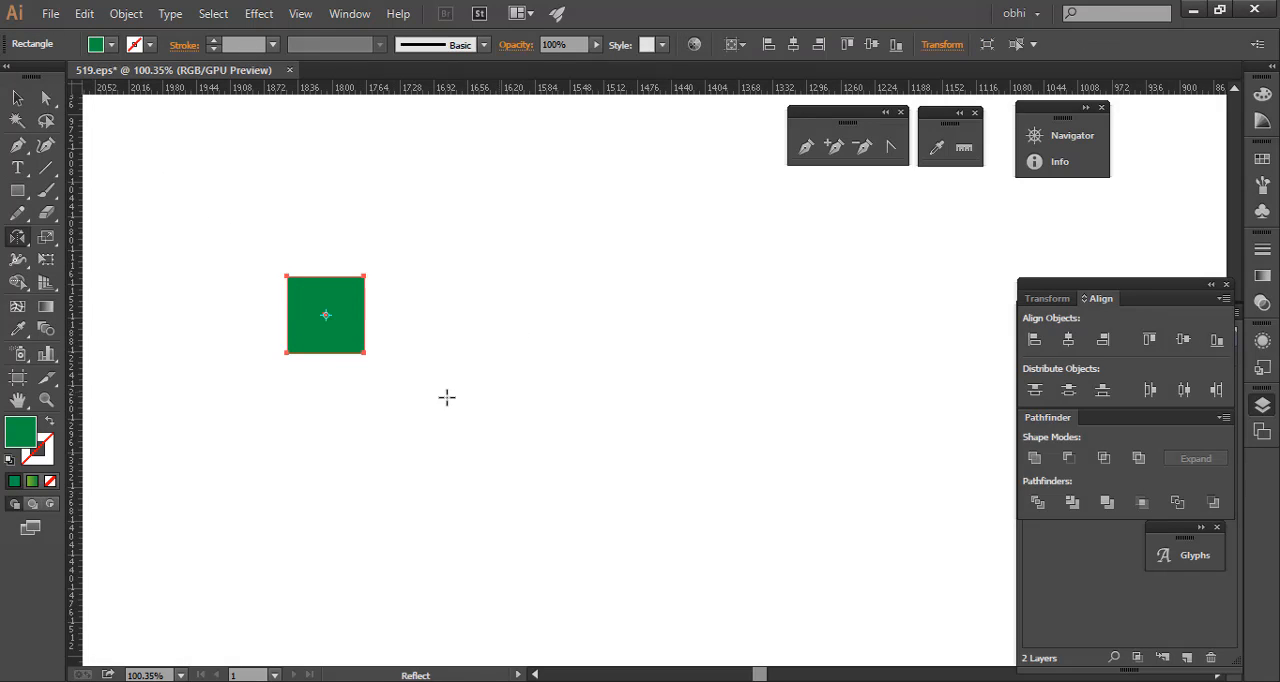
alt+click(324, 352)
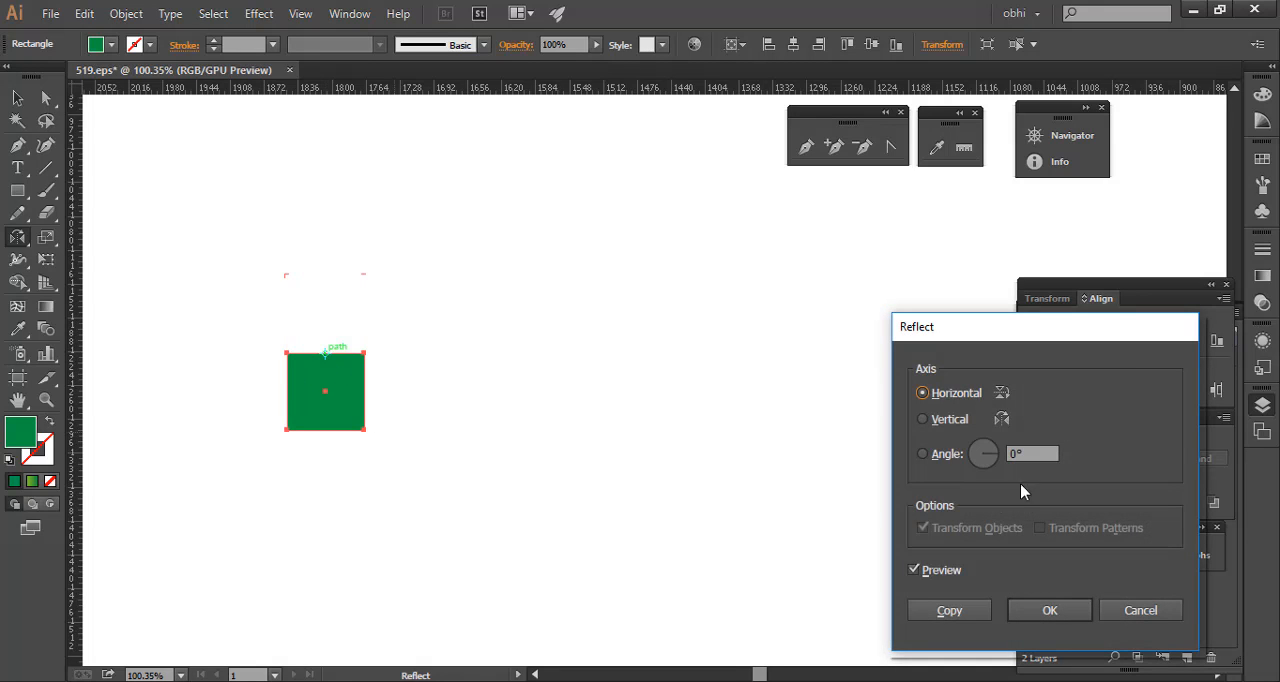
click(949, 610)
- Fill the reflected square with dark blue and deselect it
key(v)
click(111, 44)
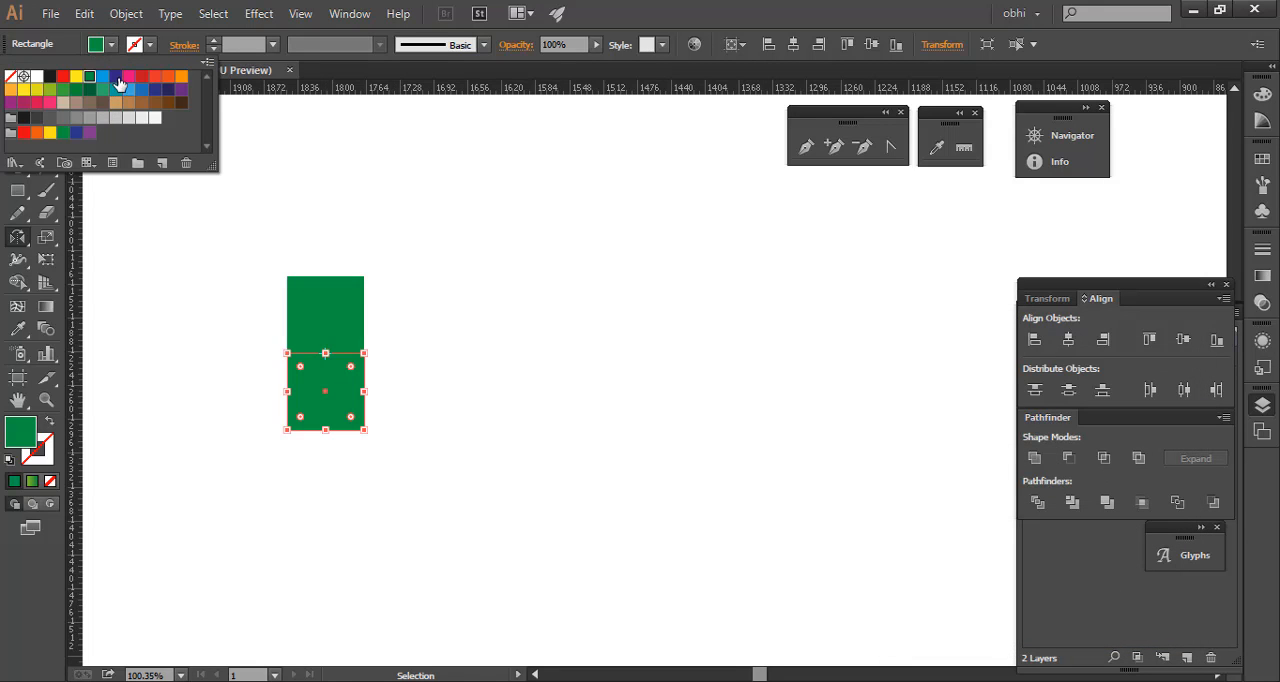
click(121, 89)
click(15, 101)
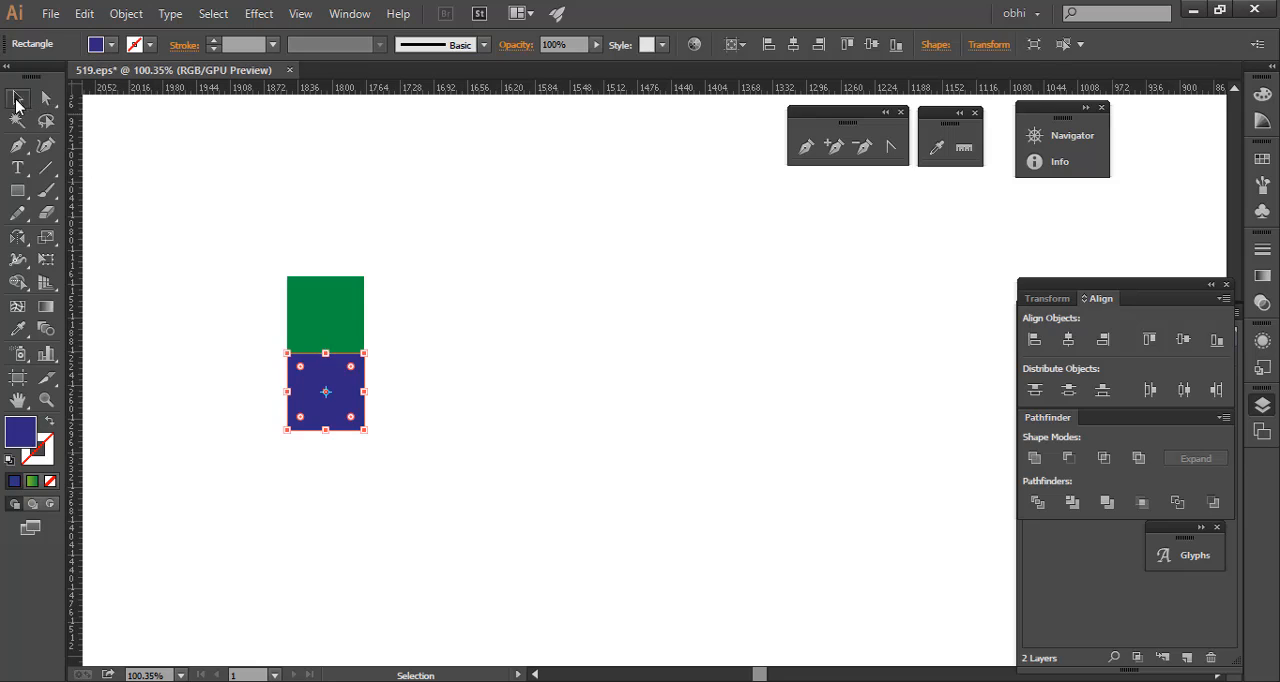
click(597, 295)
- Move both squares up and to the left, and delete the dark blue copy
key(ctrl+space)
drag(259, 354, 349, 388)
drag(177, 251, 429, 463)
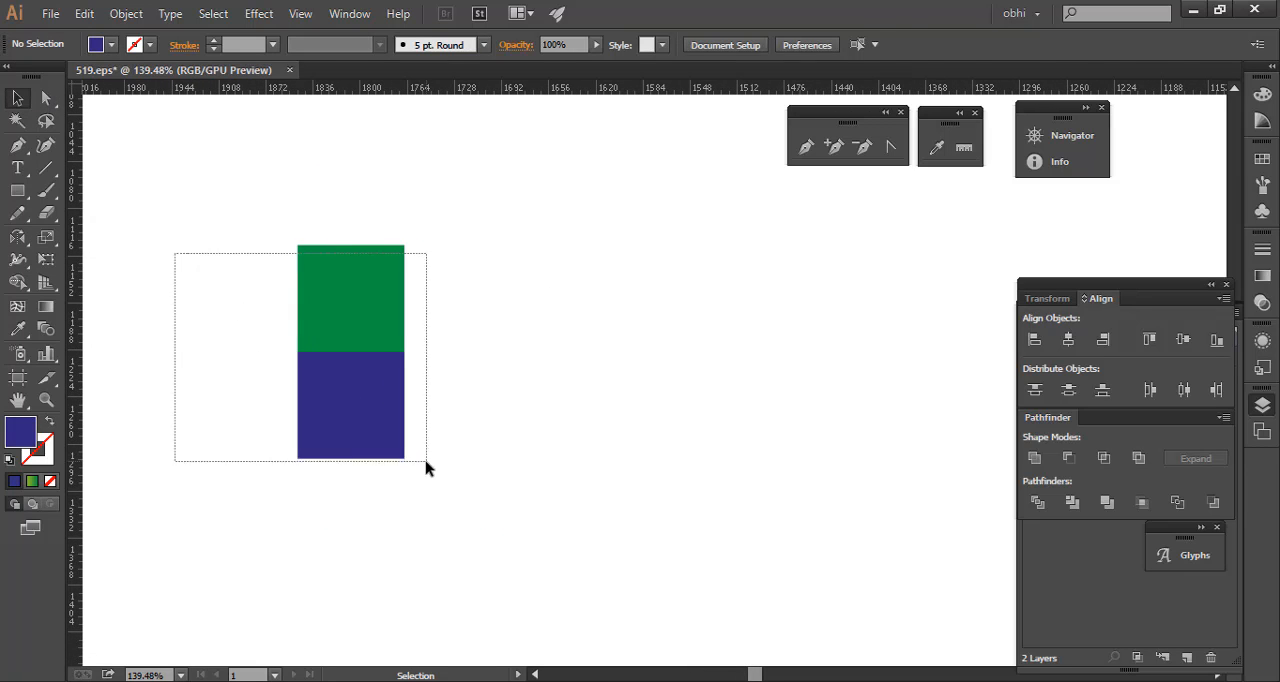
drag(357, 331, 280, 273)
click(229, 357)
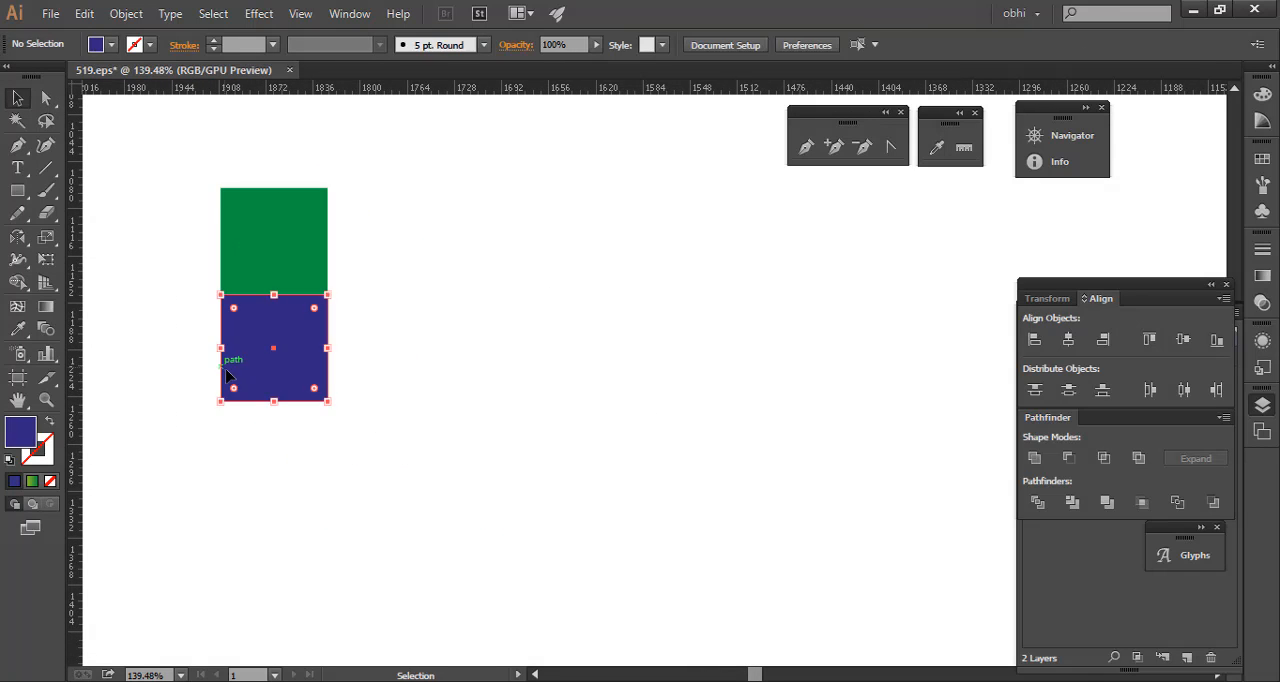
key(Delete)
- Create a copy of the green square scaled uniformly to 120%
right_click(308, 241)
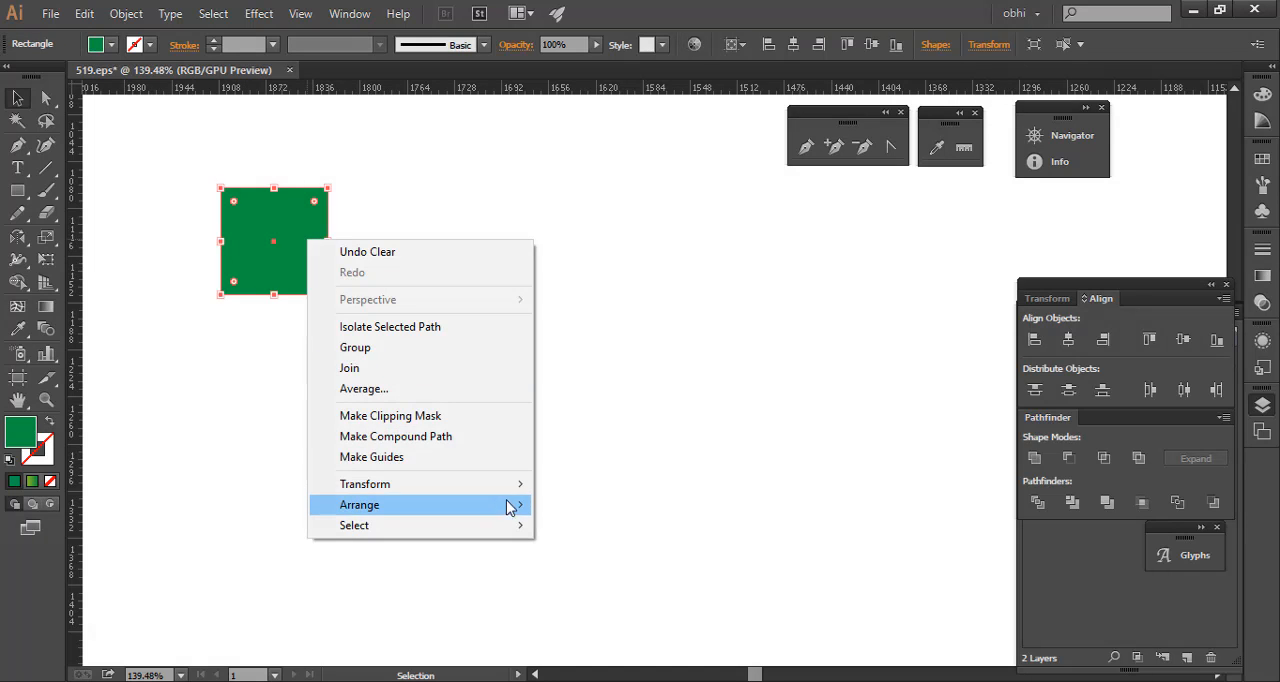
mouse_move(516, 490)
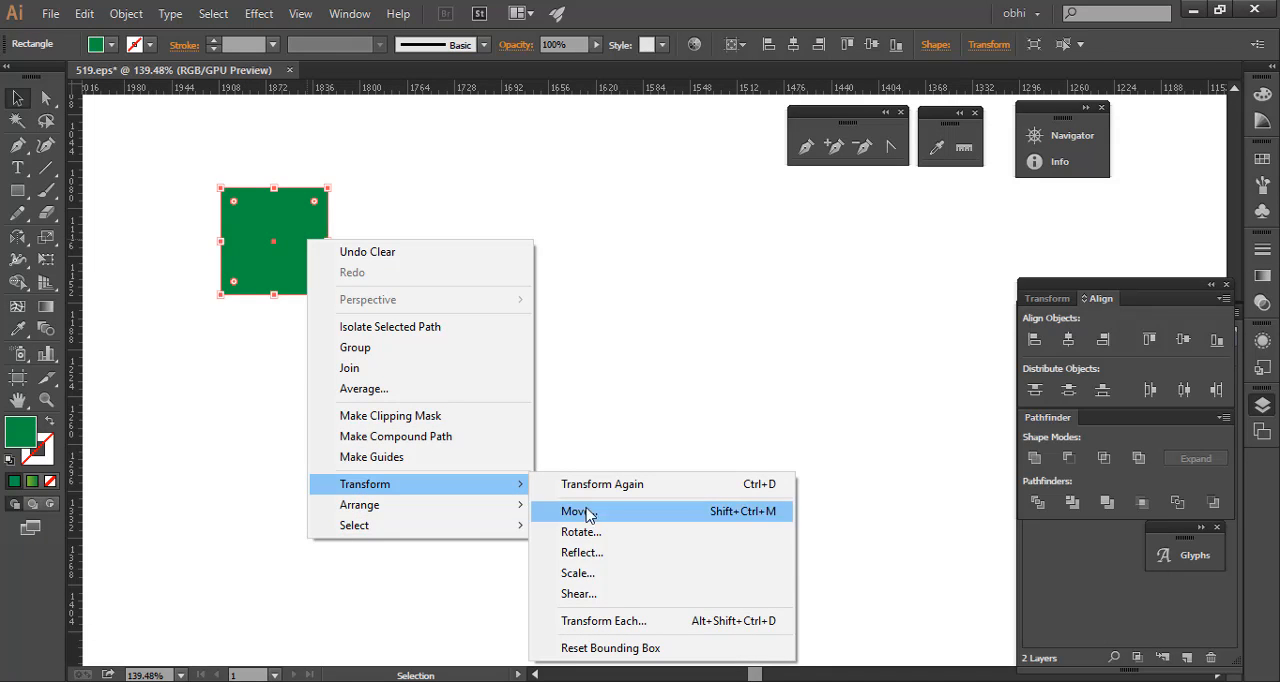
click(622, 579)
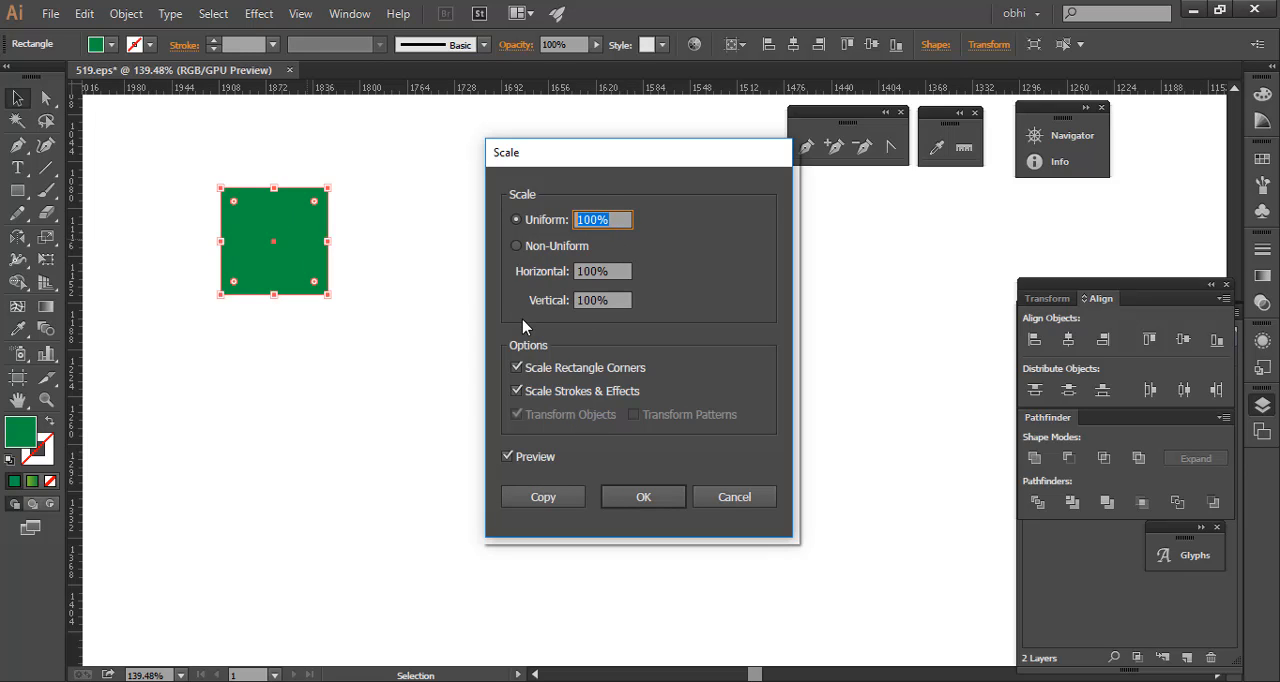
text(120)
key(Tab)
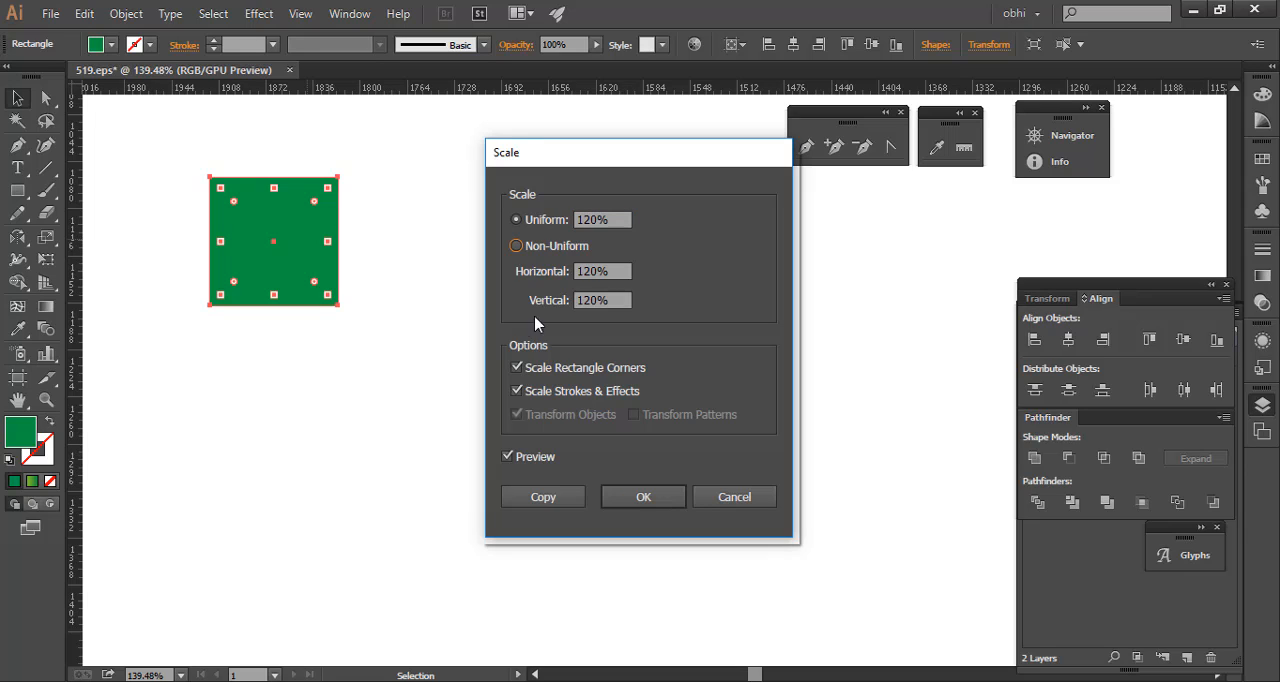
click(543, 497)
- Fill the enlarged square with dark blue and deselect it
click(111, 44)
click(116, 78)
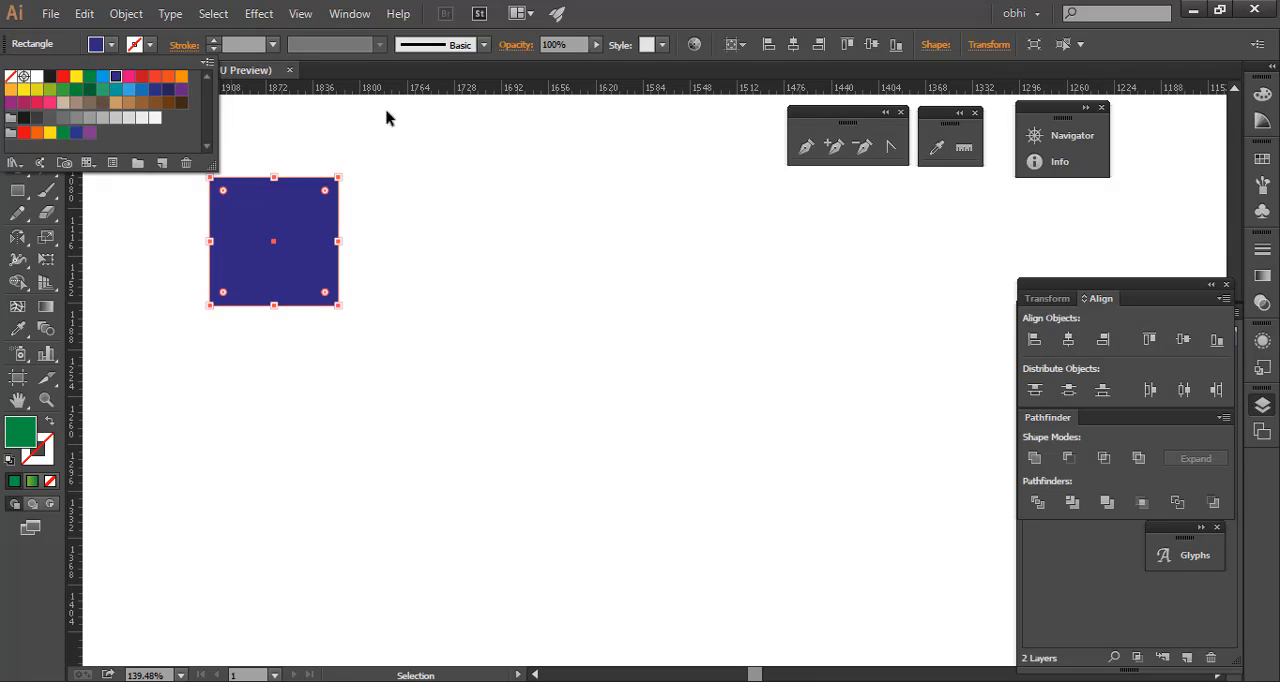
click(386, 114)
click(463, 258)
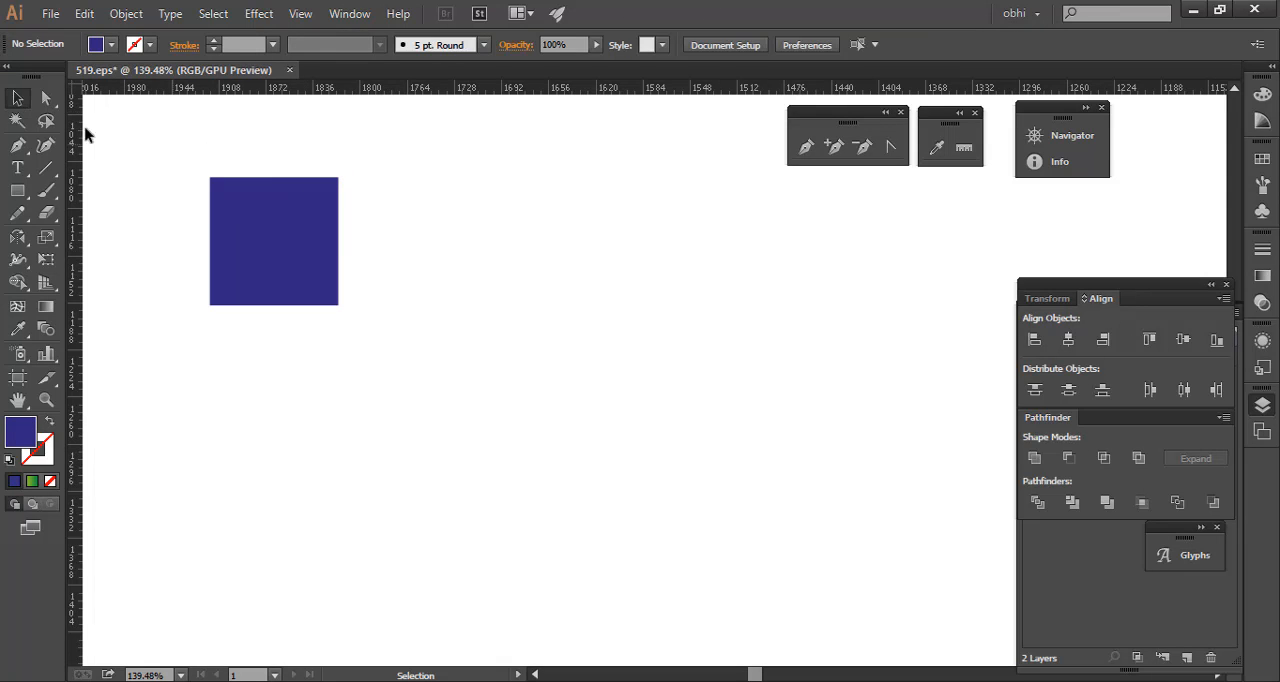
- Select the overlapping squares together to examine the outline of the smaller one behind the larger one
drag(108, 152, 473, 416)
click(406, 260)
drag(166, 138, 478, 444)
click(420, 303)
click(310, 239)
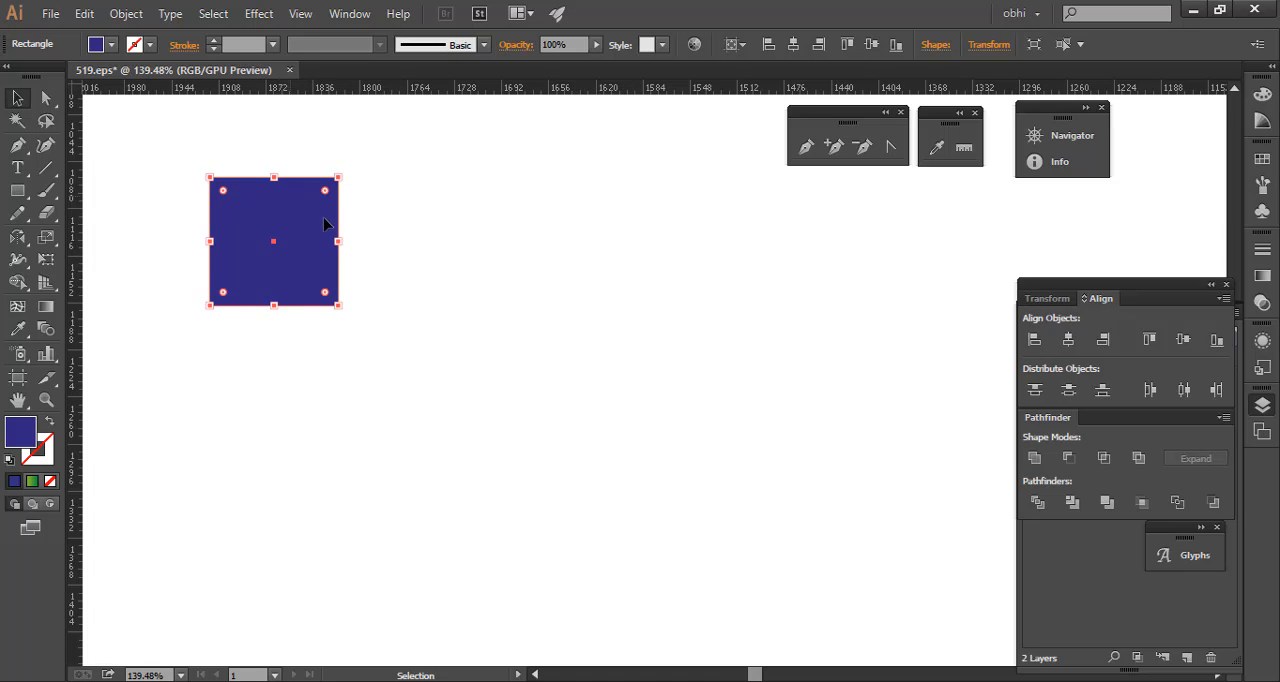
drag(165, 139, 430, 368)
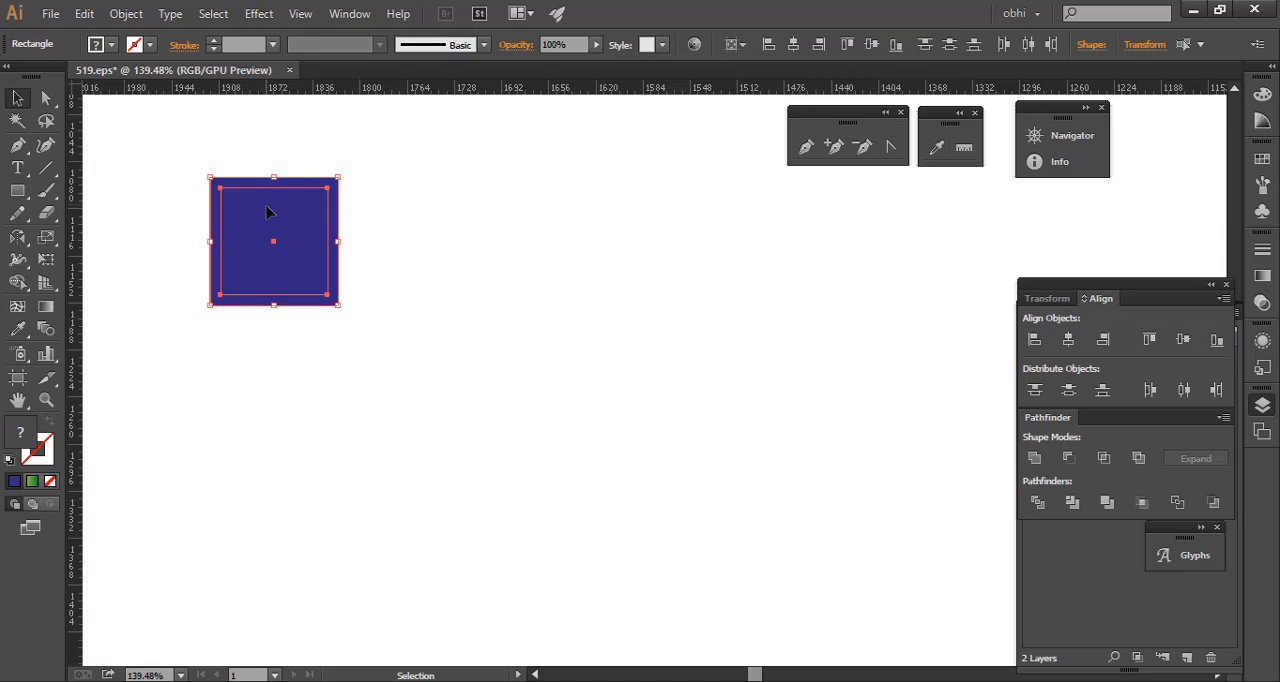
click(365, 225)
- Lock the large blue square and select the smaller green square behind it
click(340, 178)
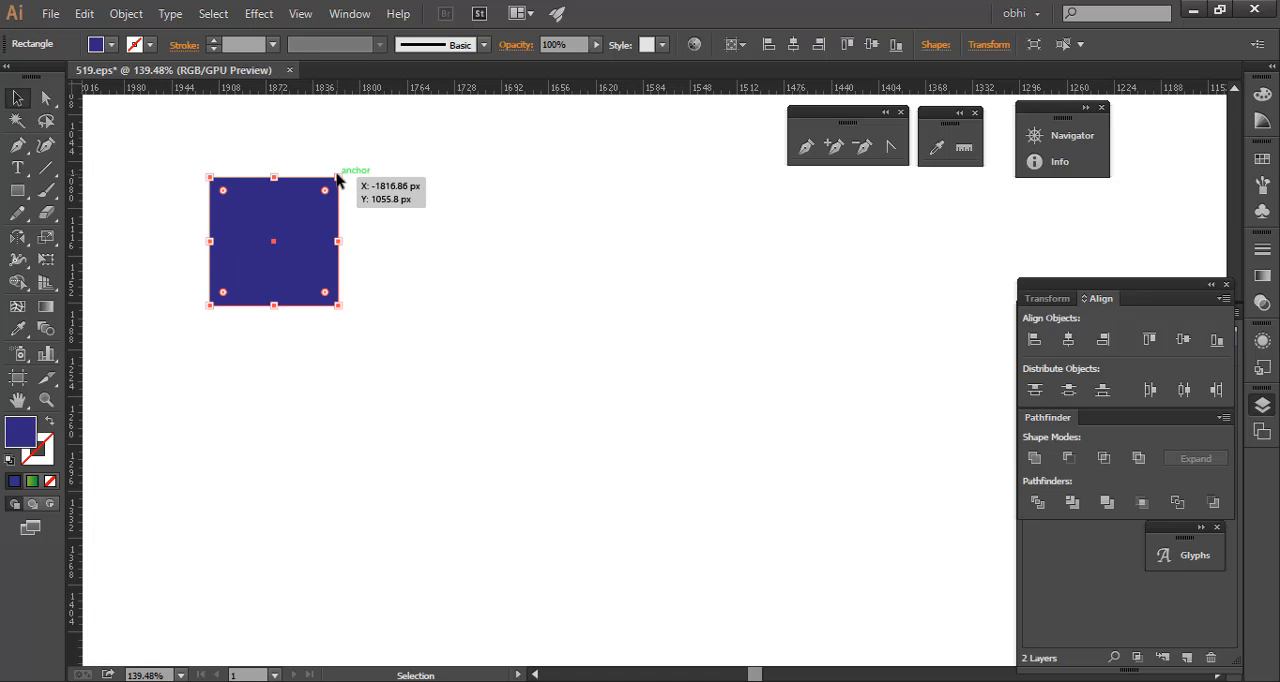
click(391, 222)
drag(152, 206, 513, 294)
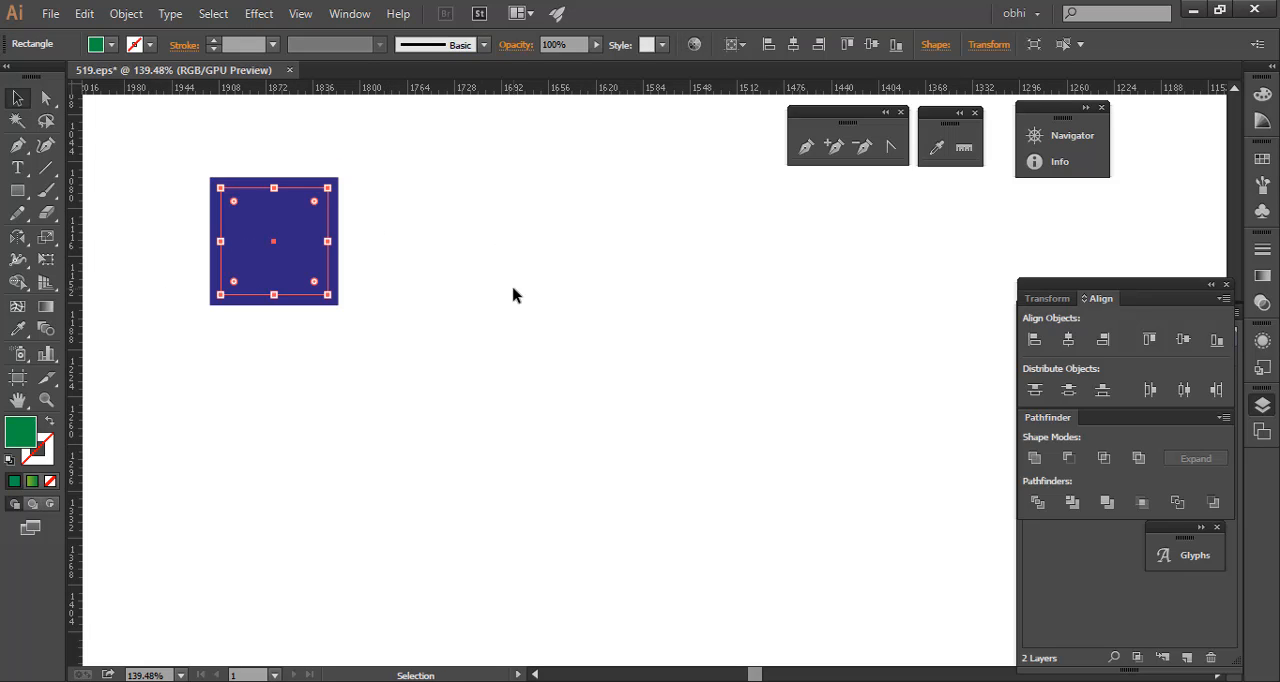
- Bring the green square to the front of the blue one and deselect it
right_click(262, 236)
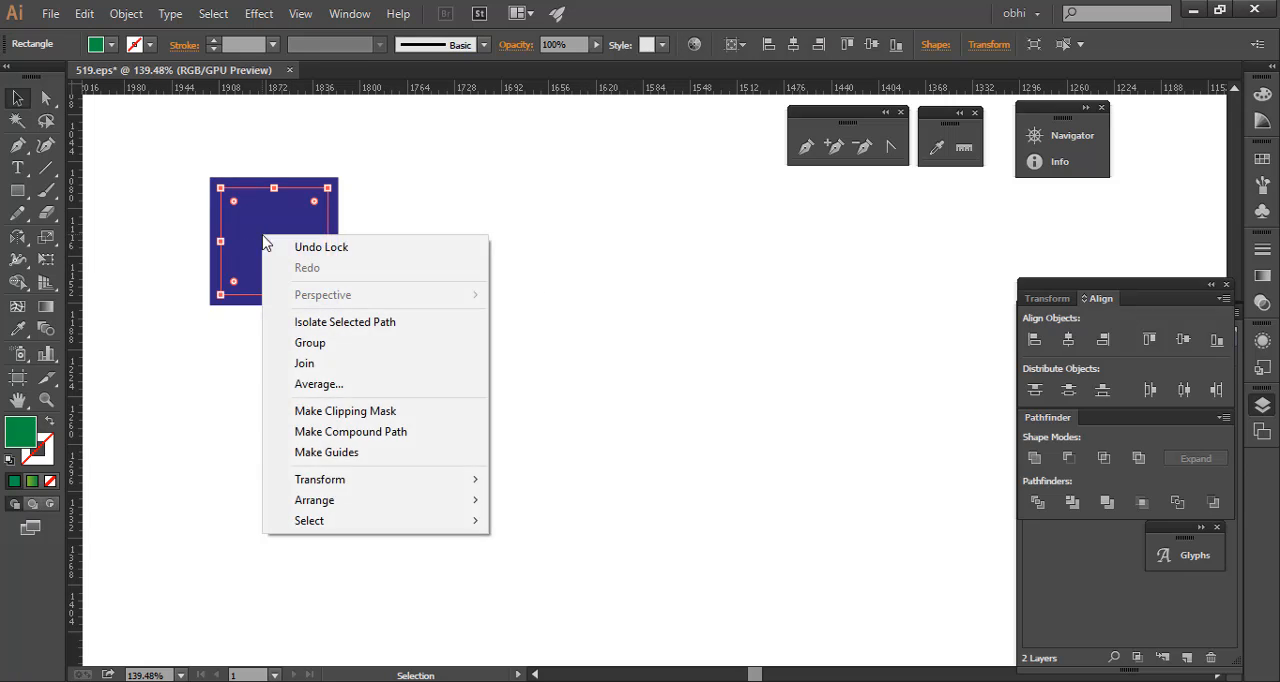
mouse_move(444, 510)
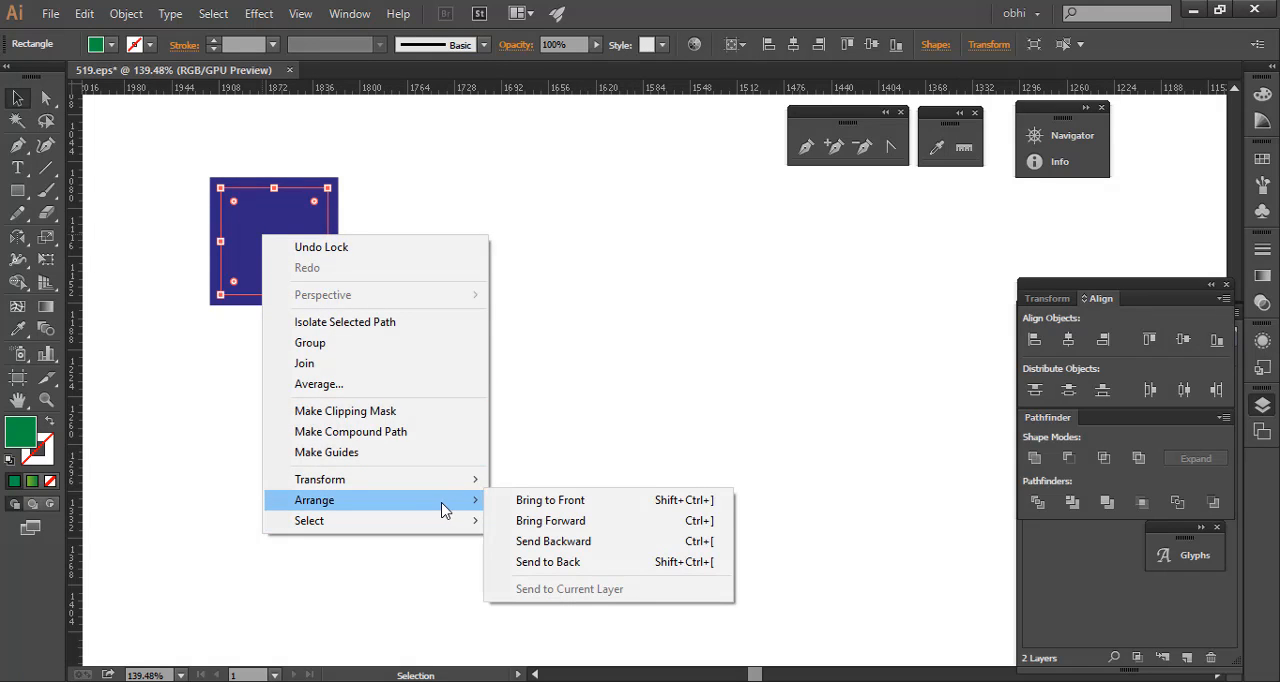
click(540, 500)
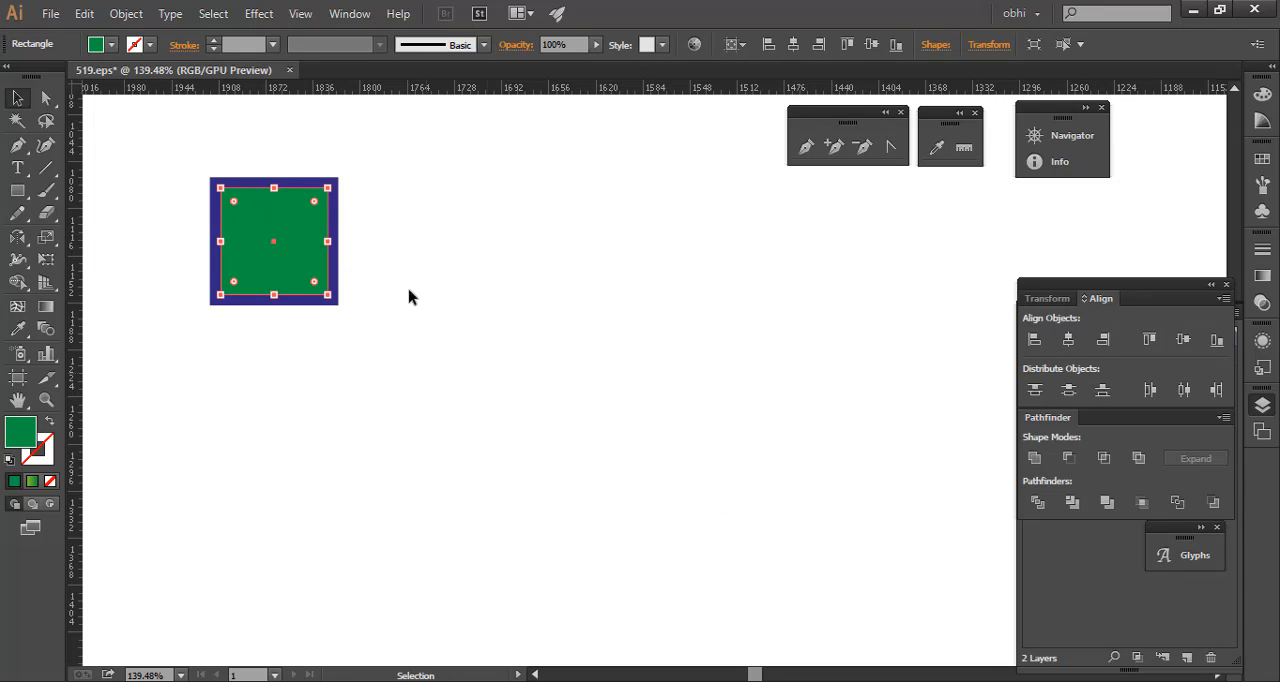
click(466, 271)
- Examine the blue border around the green square and check what an area selection over both picks up
click(170, 210)
drag(194, 234, 356, 339)
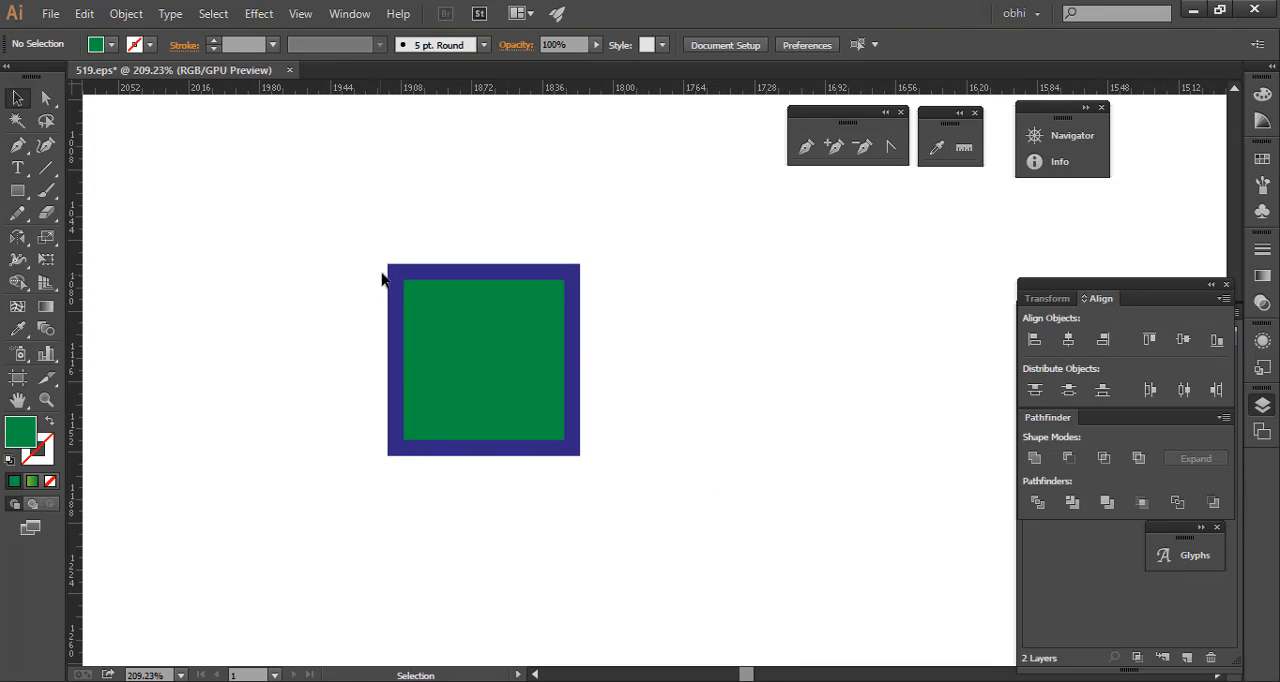
drag(314, 214, 421, 346)
drag(351, 237, 396, 288)
drag(267, 208, 638, 484)
click(468, 258)
drag(334, 220, 709, 457)
click(710, 460)
- Unlock all locked objects in the document and clear the selection
key(ctrl+alt)
key(ctrl+a)
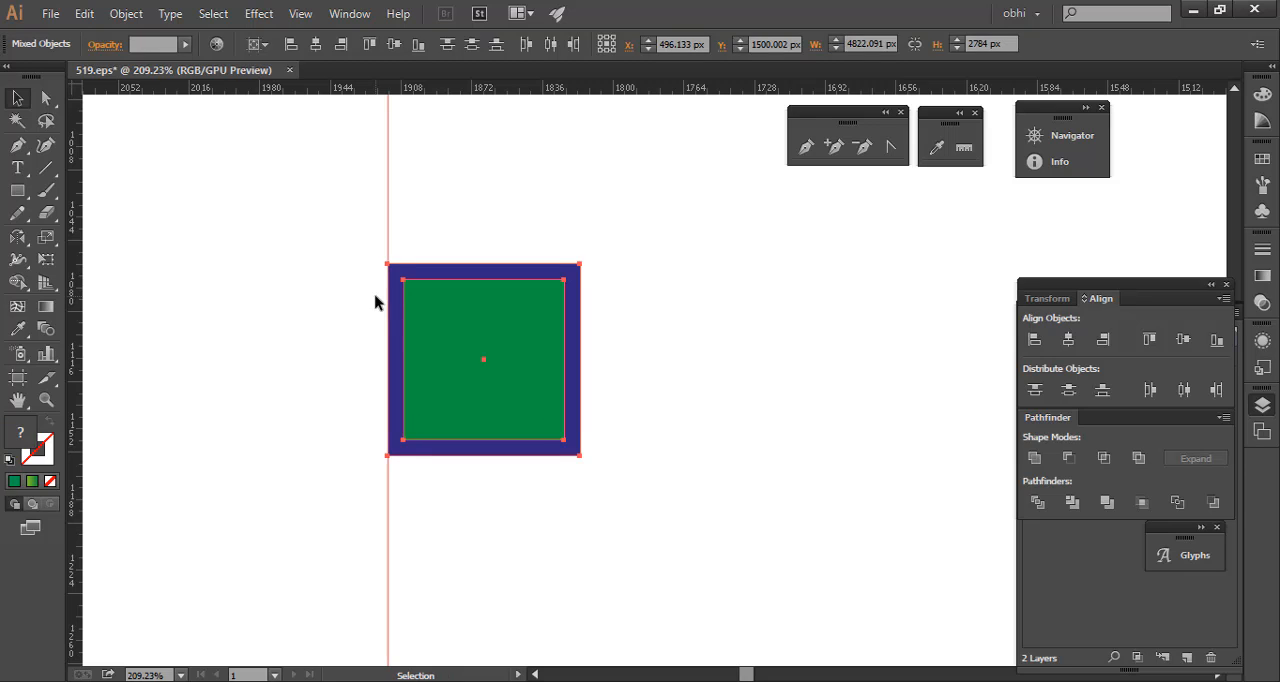
click(266, 217)
- Check that the blue and green squares can be selected both together and individually
click(530, 348)
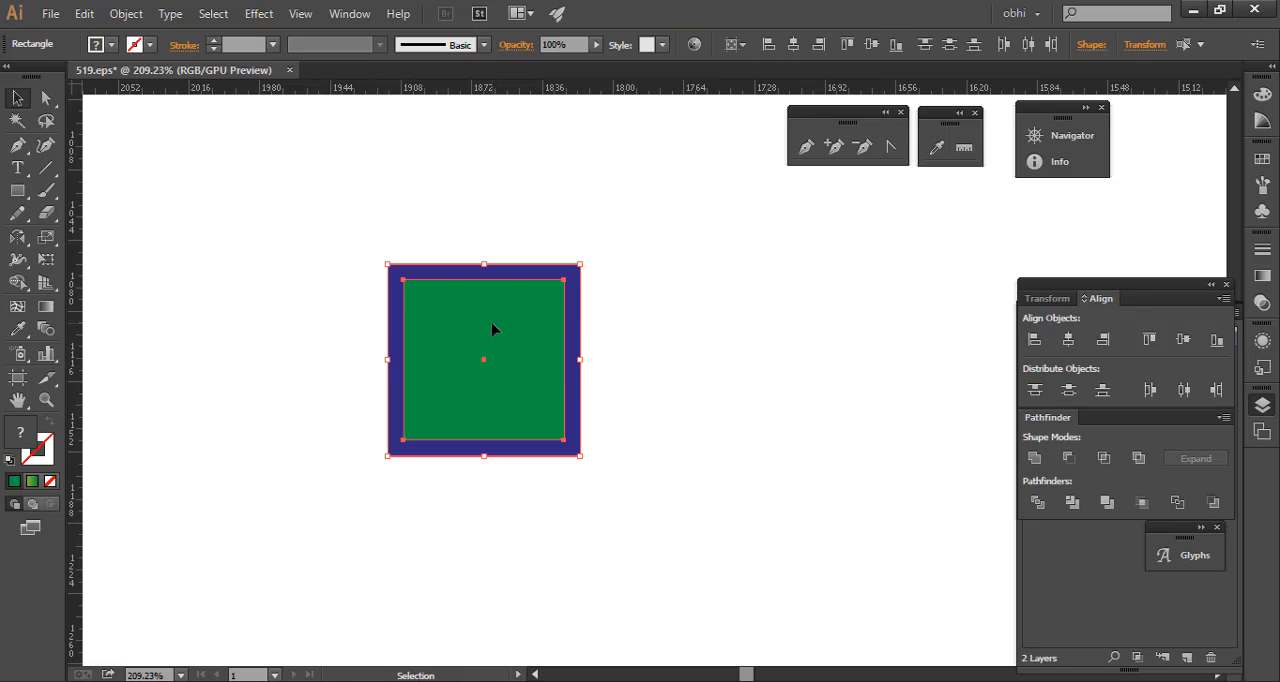
click(306, 327)
click(416, 270)
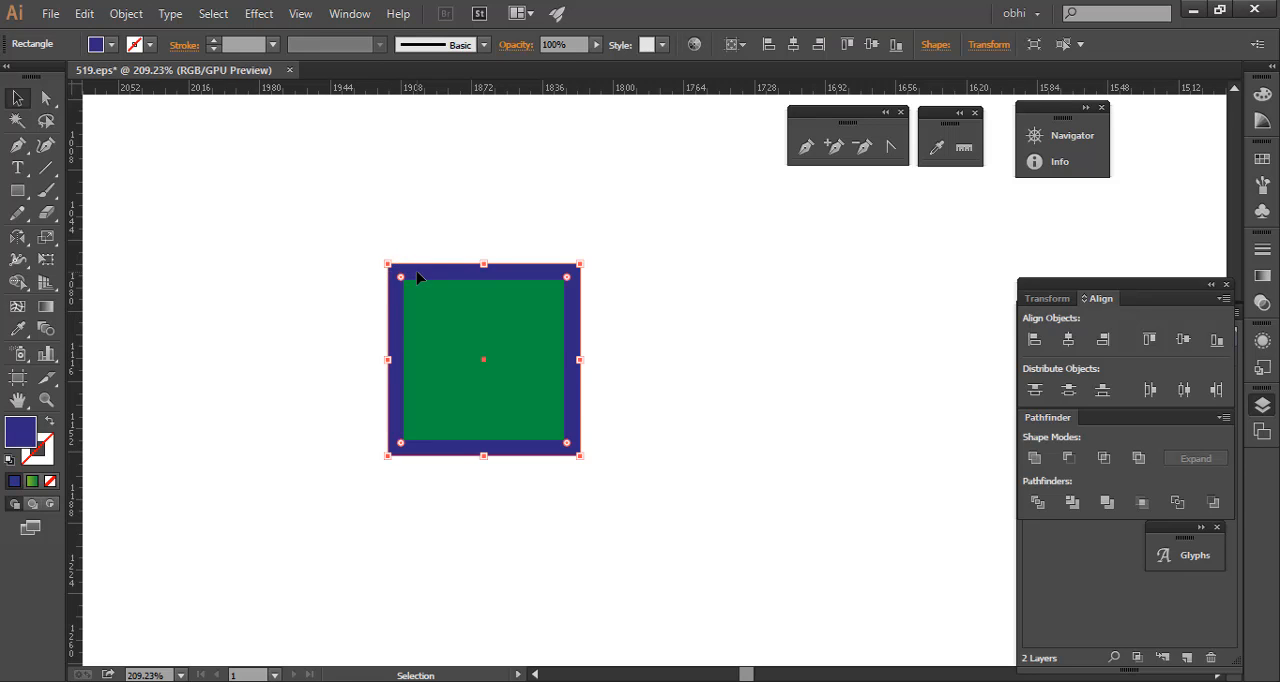
click(306, 283)
drag(317, 168, 656, 484)
click(740, 411)
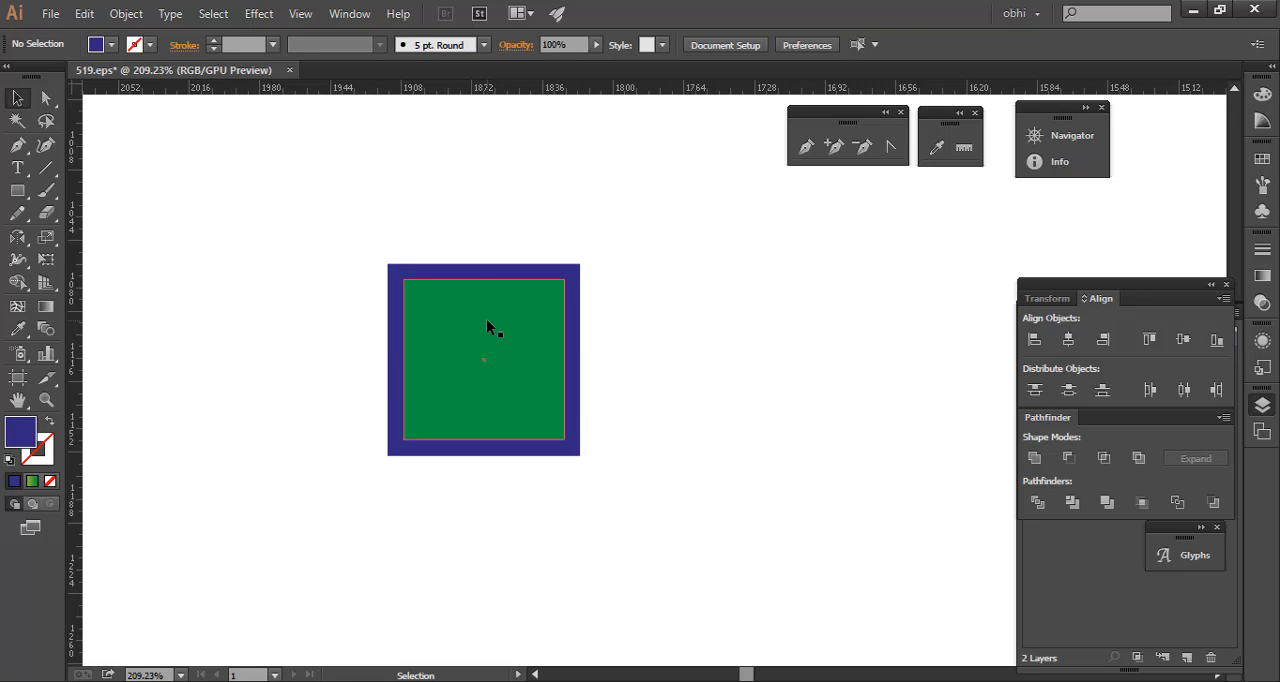
drag(595, 321, 572, 325)
drag(616, 374, 463, 307)
click(357, 278)
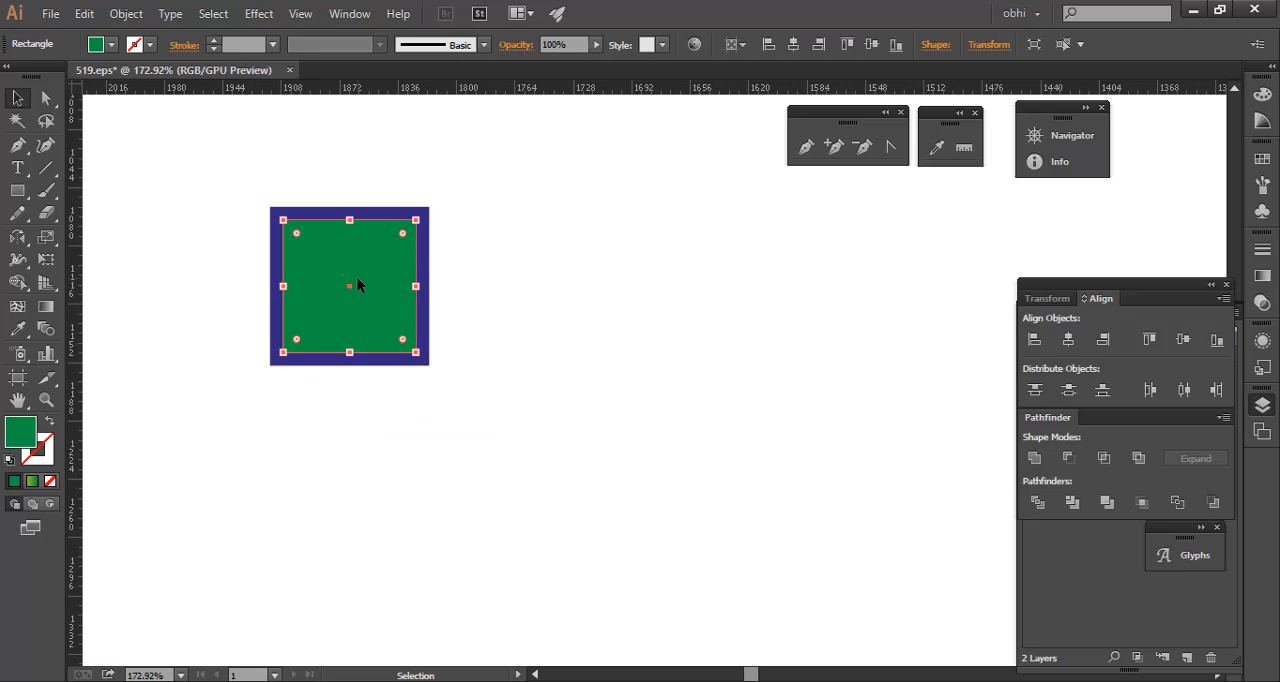
click(230, 197)
- Delete the larger blue square and select the remaining green square
click(398, 212)
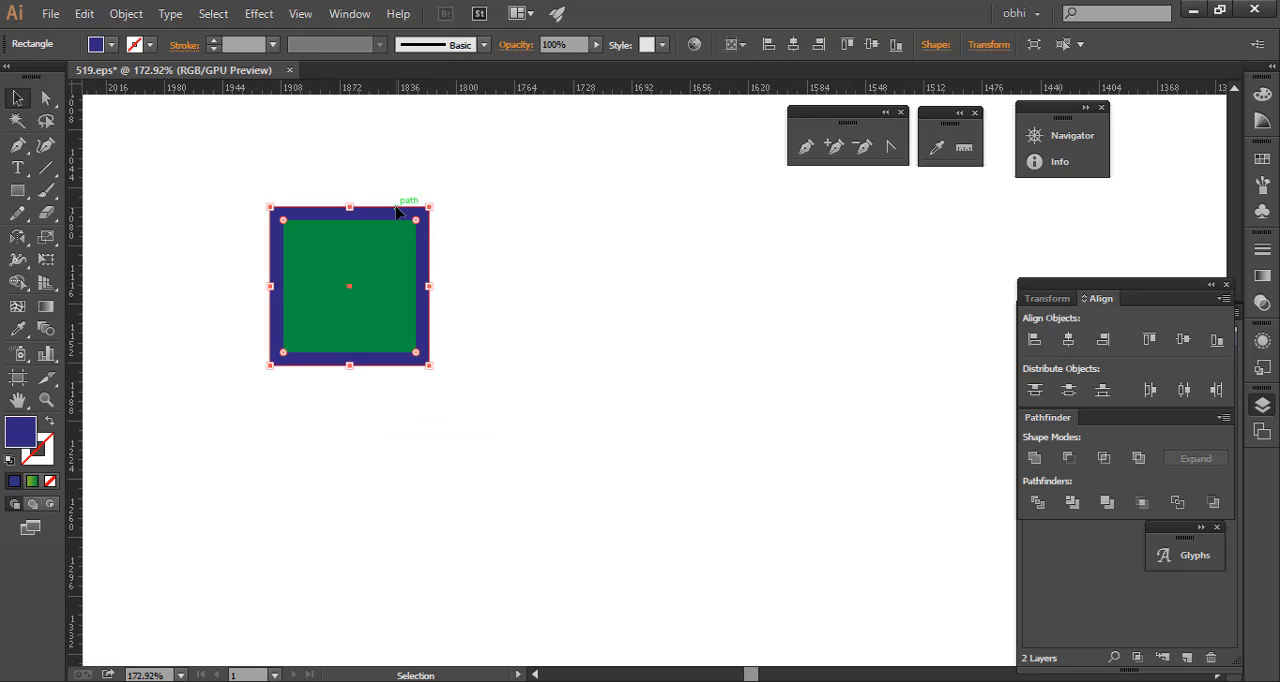
key(Delete)
click(405, 305)
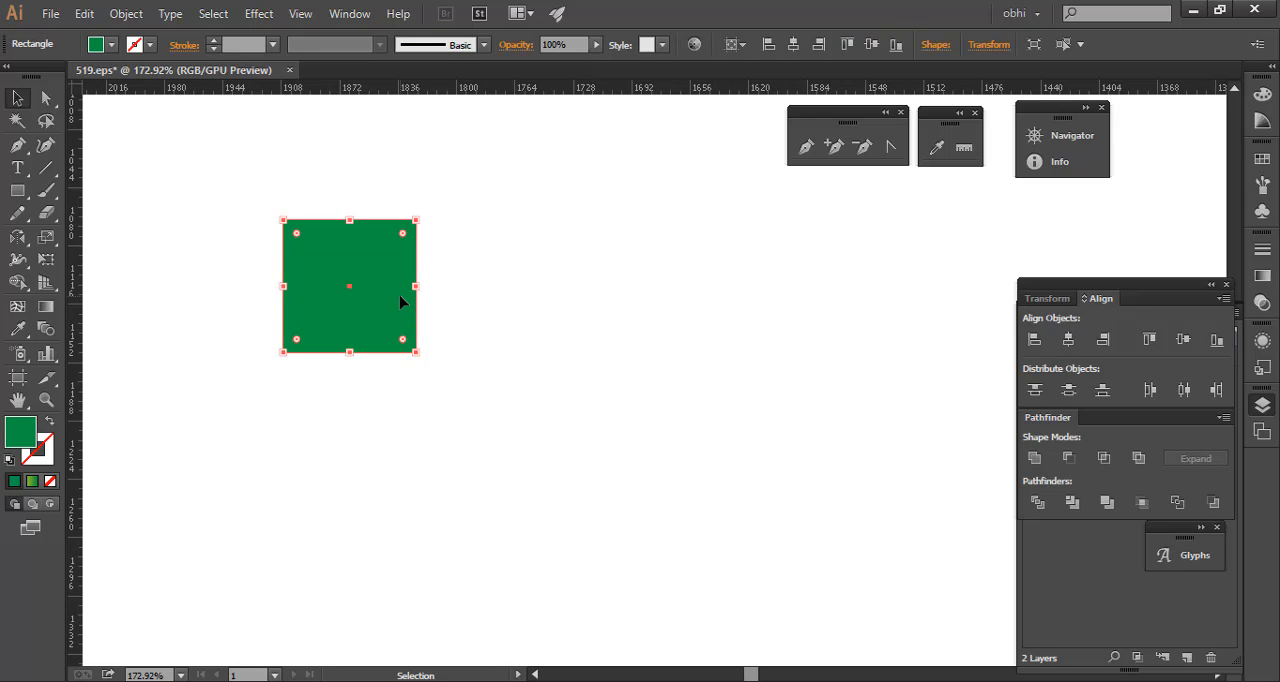
- Make a 120% uniformly scaled copy of the green square and repeat the transformation until there are eight concentric squares
right_click(358, 279)
mouse_move(520, 540)
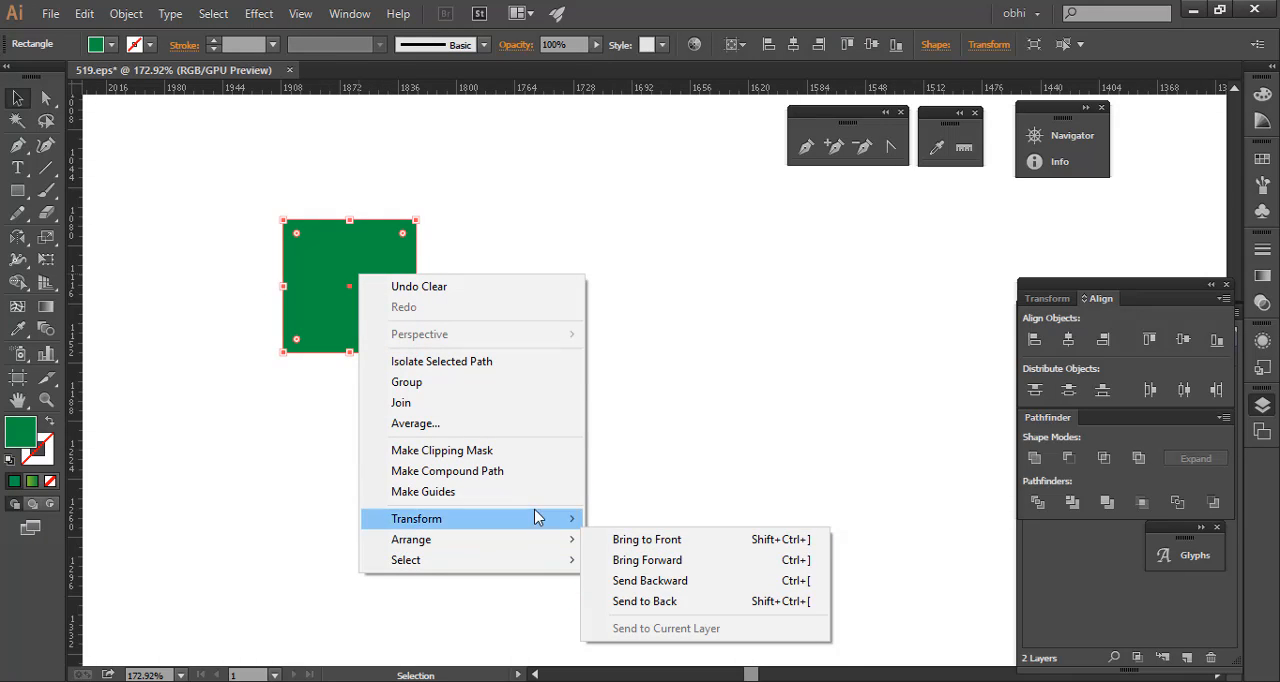
click(691, 611)
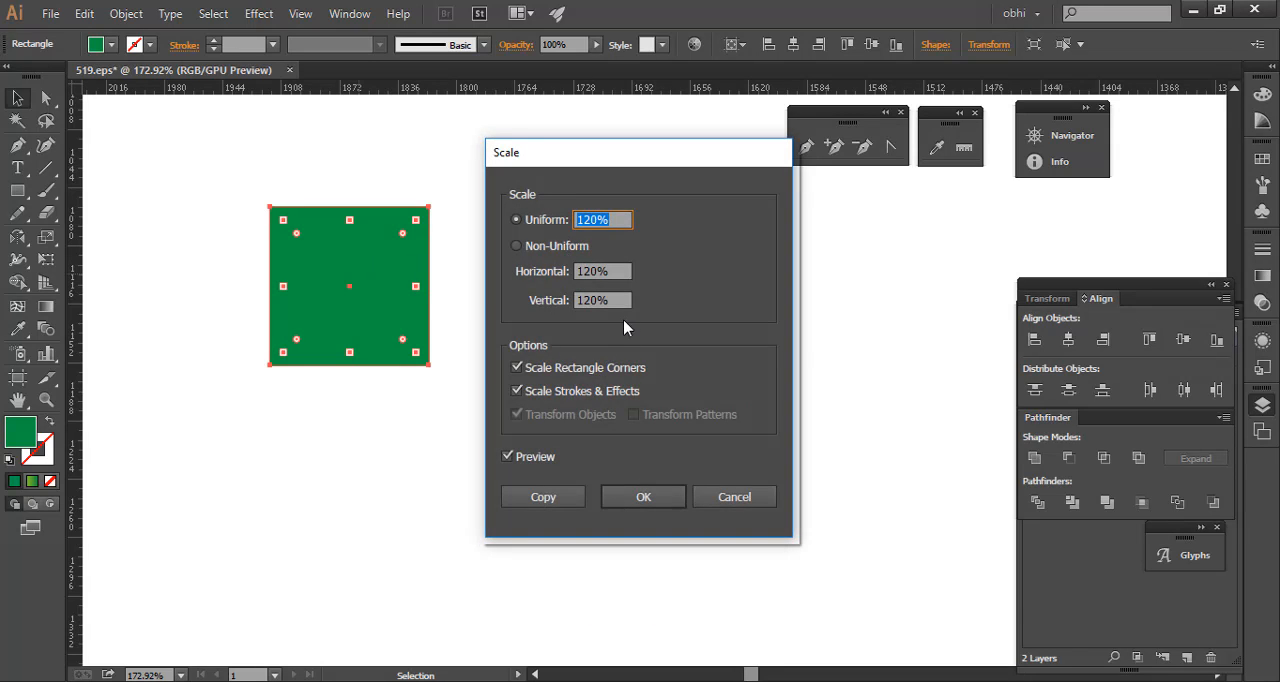
click(548, 500)
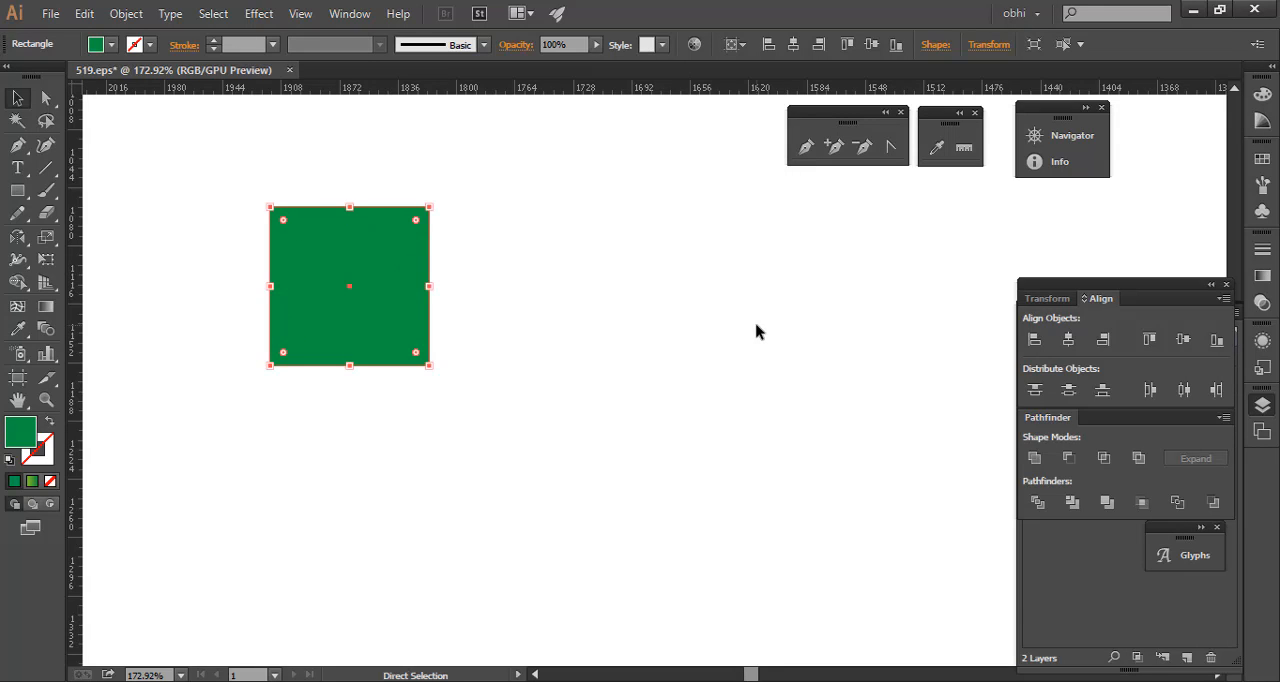
key(ctrl+d)
key(ctrl+d)
key(ctrl+d)
key(ctrl+d)
key(ctrl+d)
key(space)
drag(771, 293, 783, 370)
key(ctrl+space)
drag(762, 375, 628, 402)
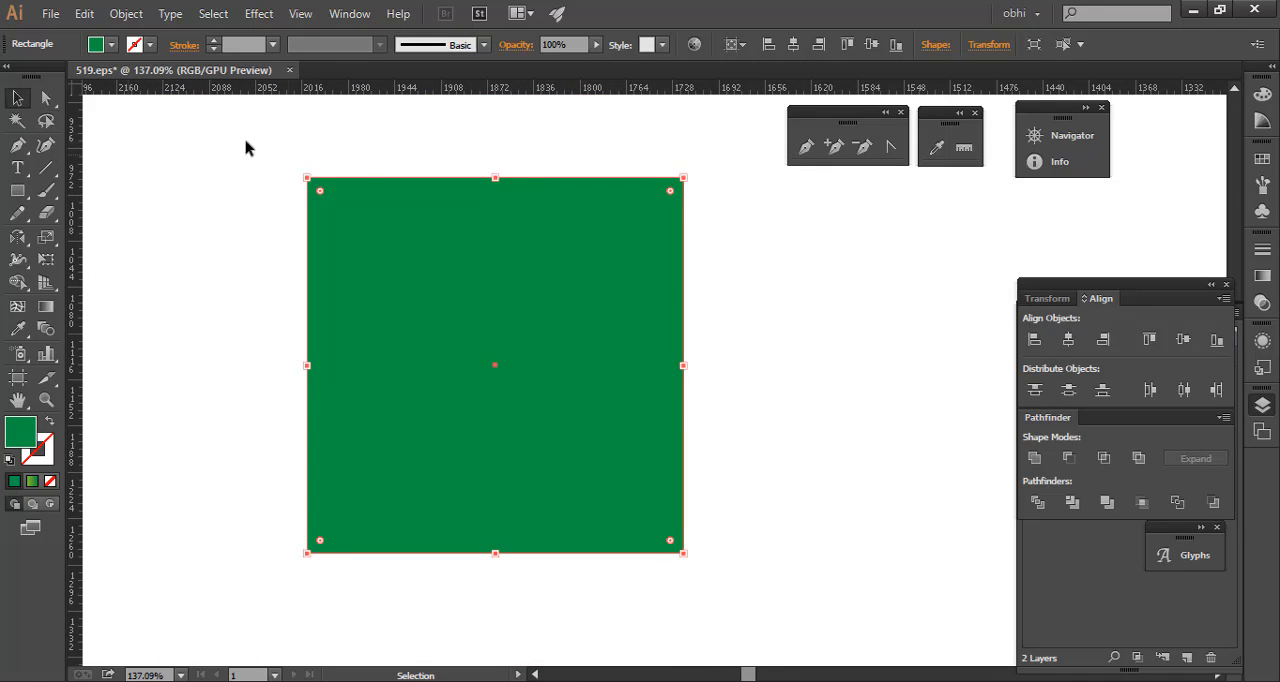
- Select all the concentric squares and expand the Icons layer in an enlarged layer list to show its objects
key(ctrl+a)
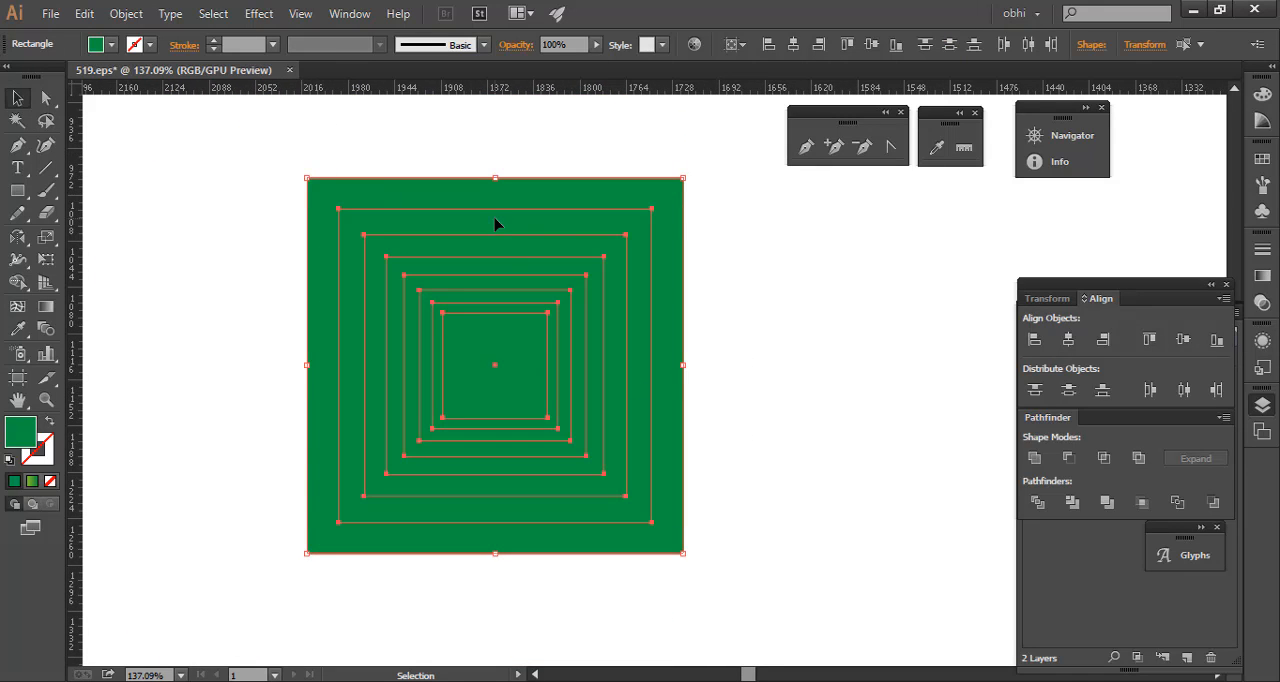
click(809, 403)
key(ctrl+a)
click(1211, 286)
drag(1156, 314, 1111, 168)
click(1043, 207)
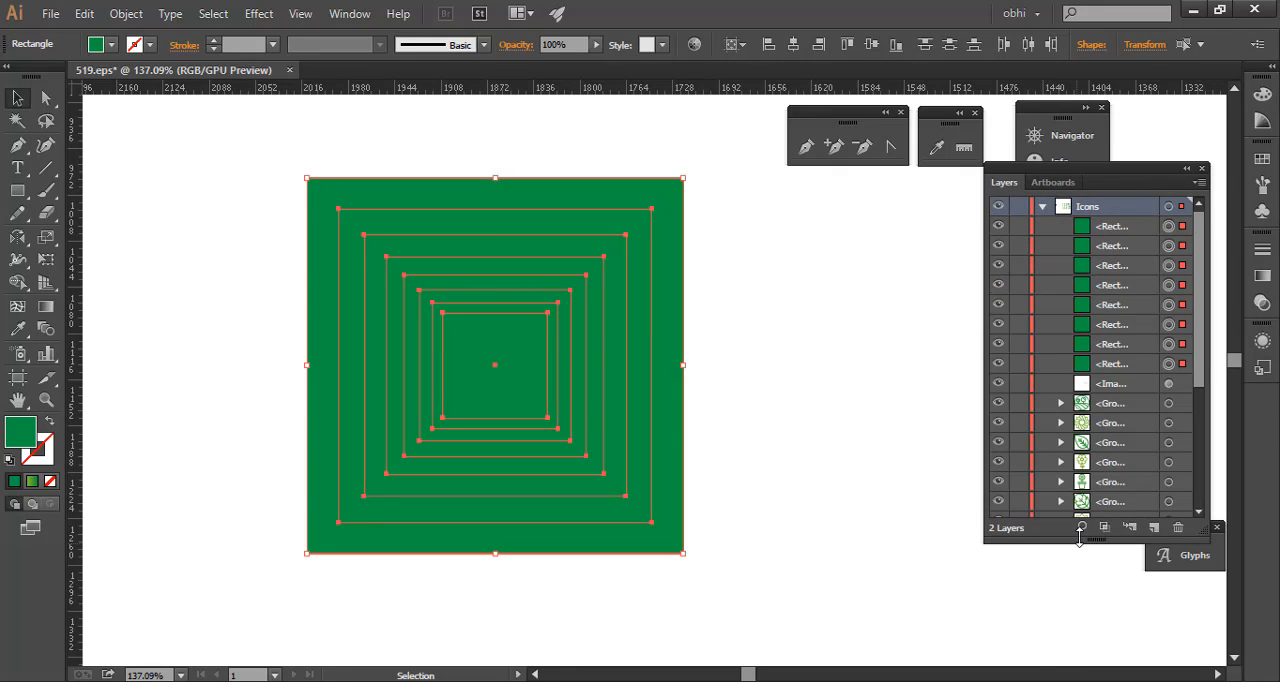
drag(1080, 538, 1080, 632)
- Select the smallest concentric square through its layer entry and fill it with teal
click(1183, 364)
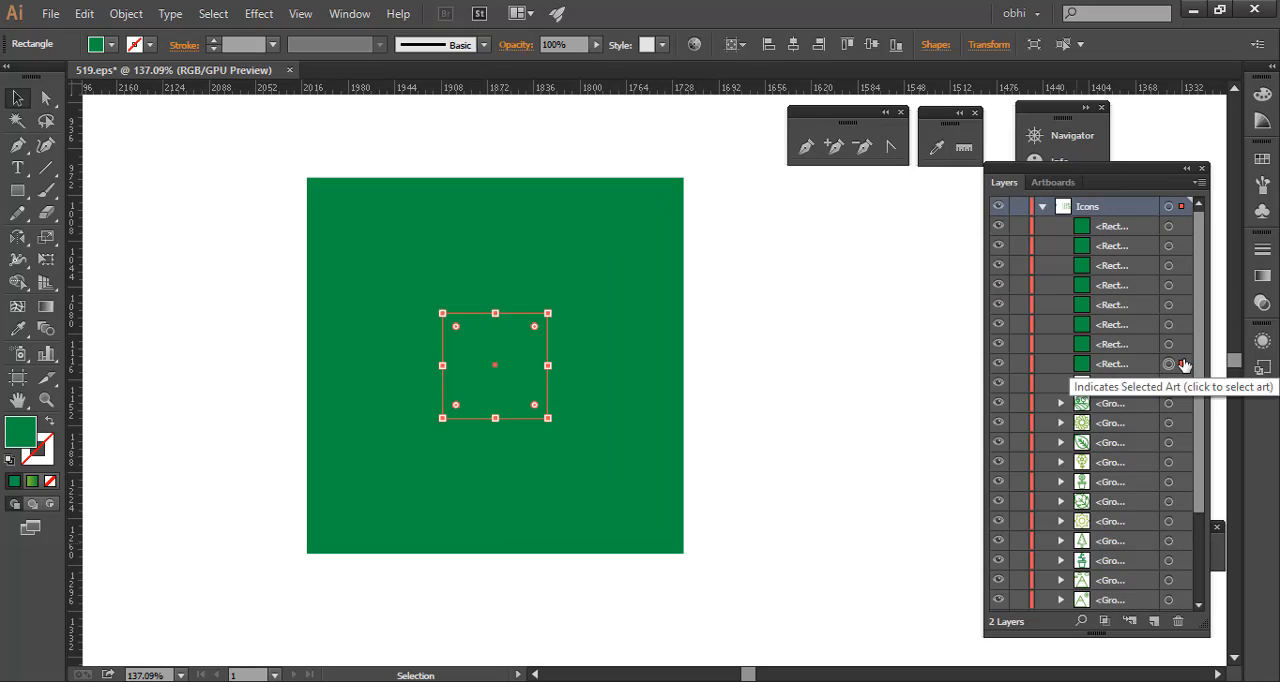
click(110, 46)
click(115, 90)
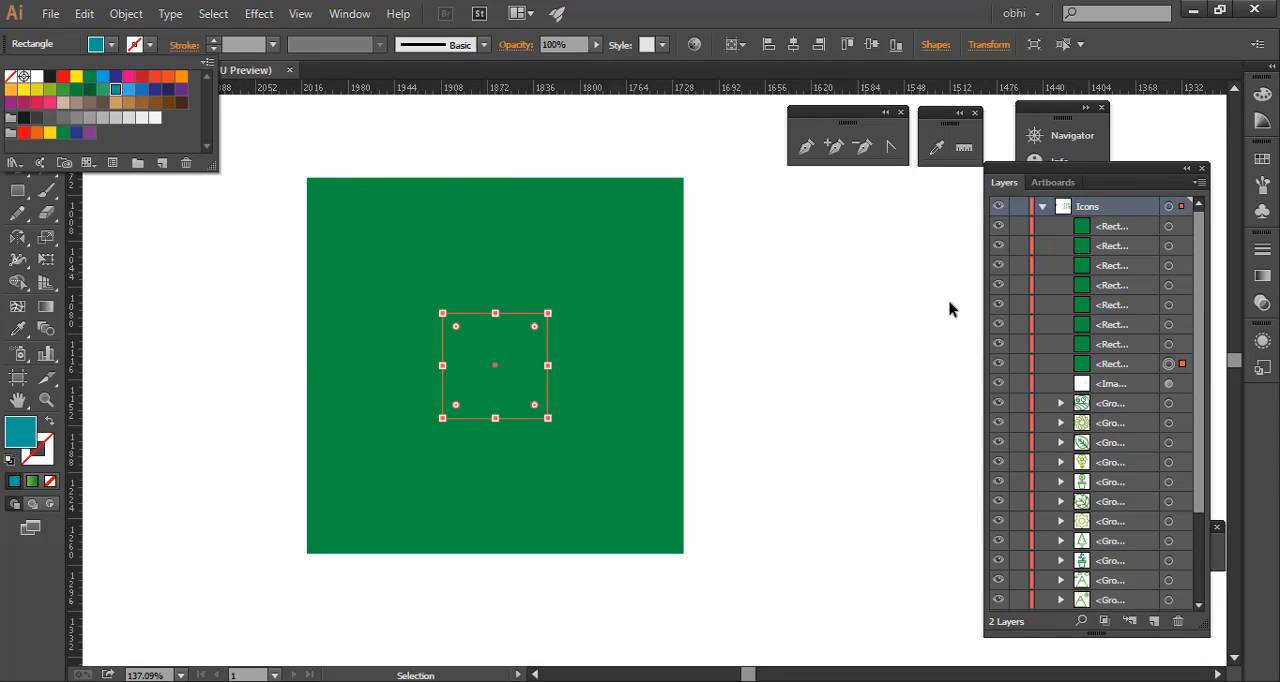
click(1180, 354)
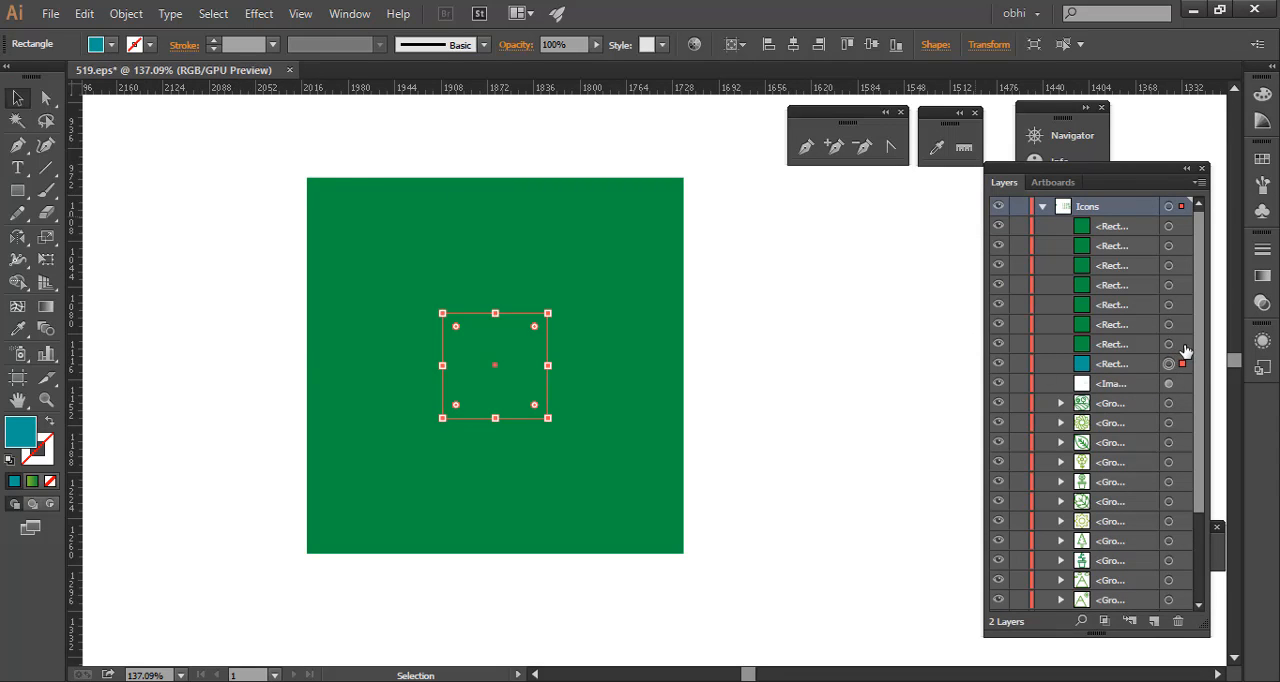
- Select the second-smallest concentric square through its layer entry and fill it with pink
click(1169, 344)
click(112, 46)
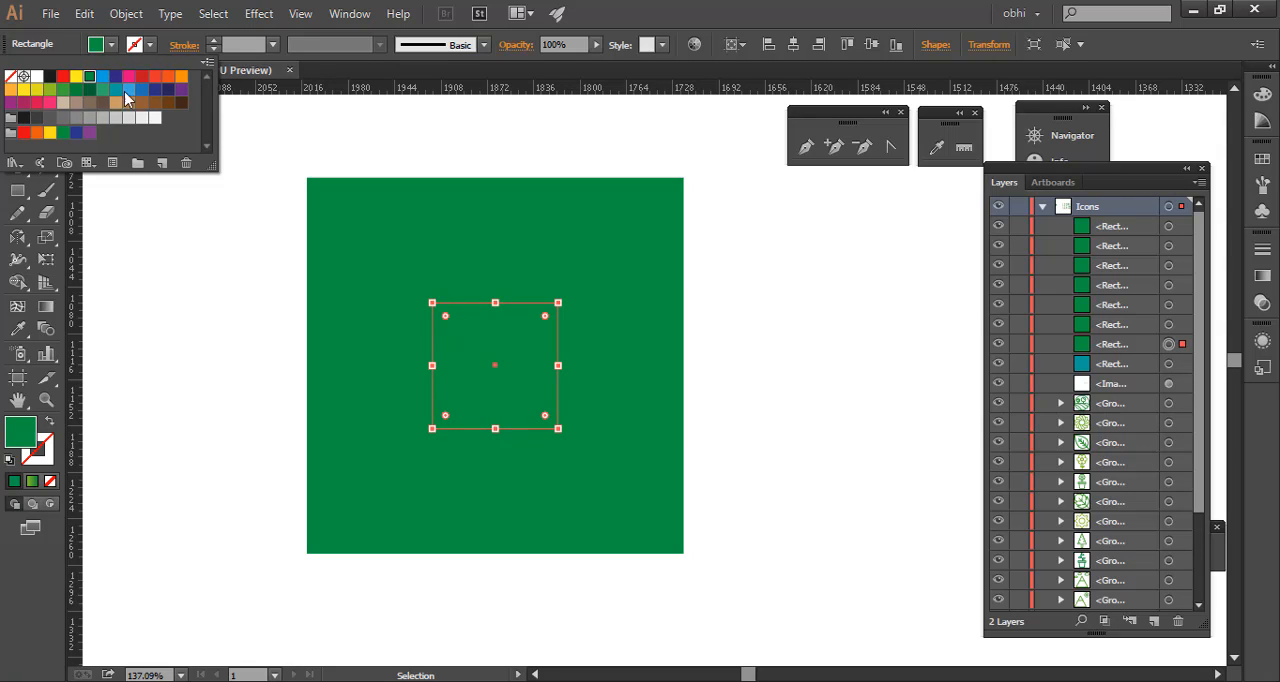
click(129, 77)
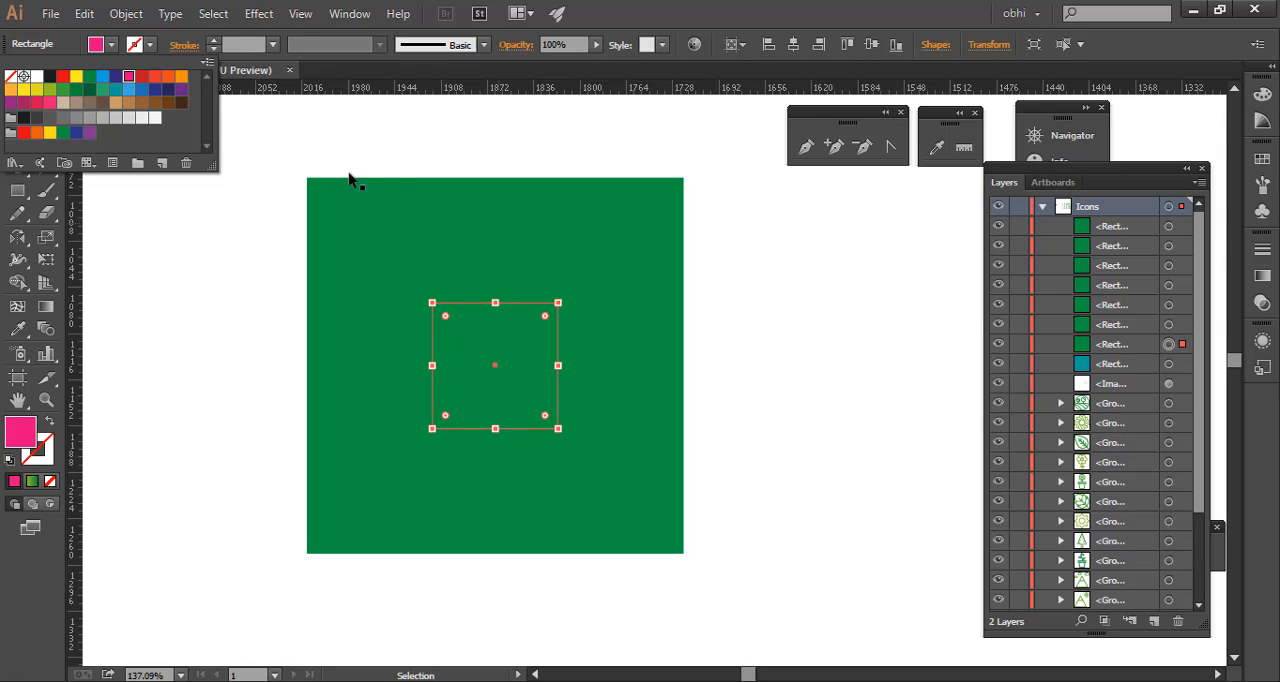
click(1184, 330)
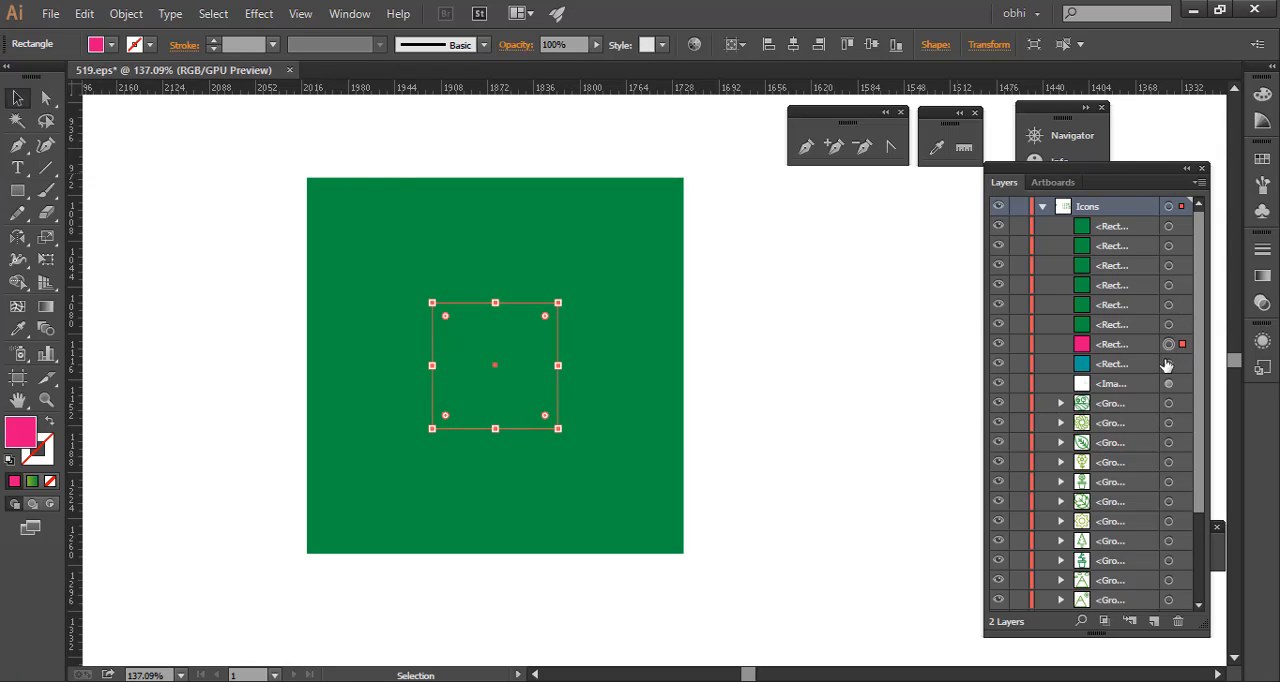
- Bring the teal square to the front of the stack and clear the selection
click(1176, 364)
right_click(480, 344)
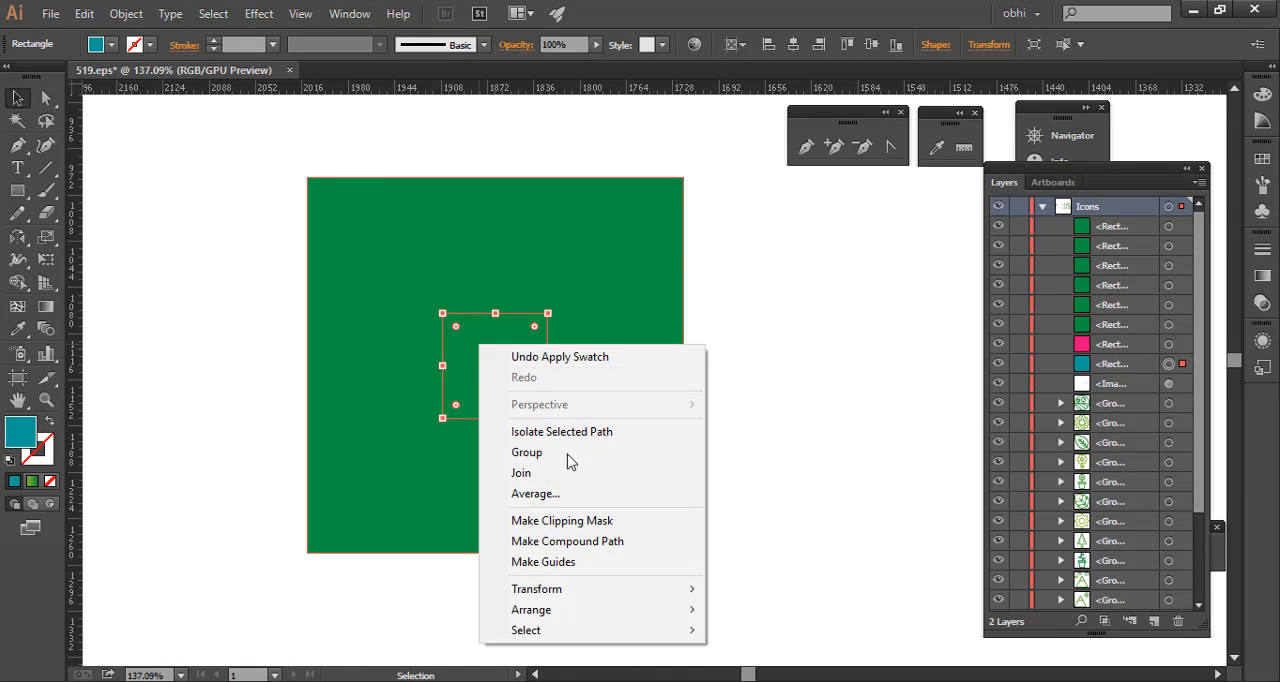
mouse_move(663, 612)
click(785, 610)
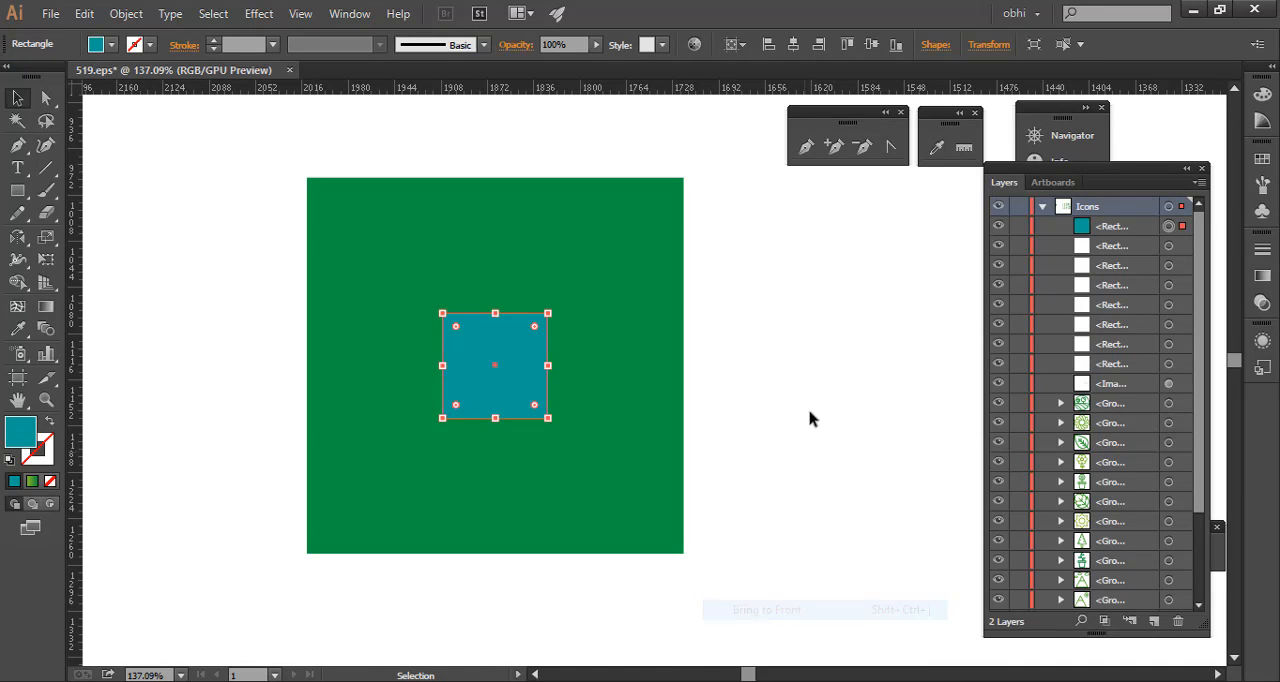
click(808, 420)
- Bring the pink square to the front of the stack and clear the selection
click(1183, 364)
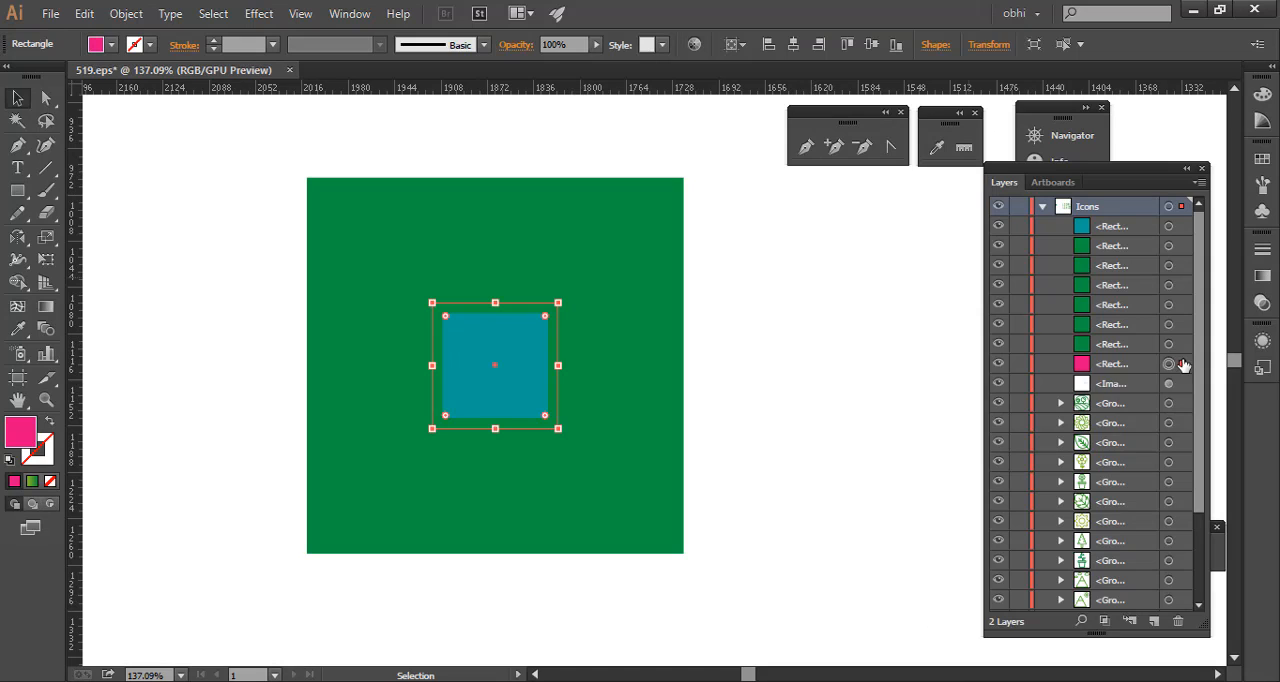
right_click(505, 350)
mouse_move(705, 622)
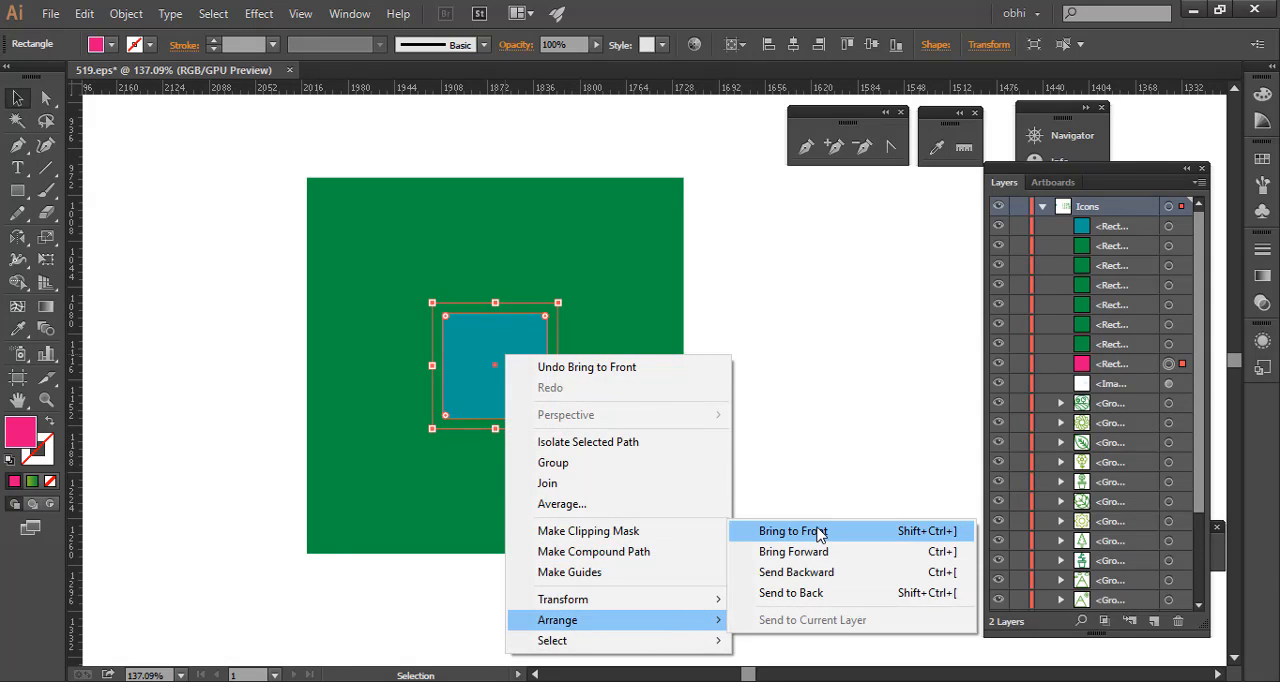
click(820, 531)
click(803, 369)
- Select all the concentric squares together and delete them
drag(593, 274, 357, 487)
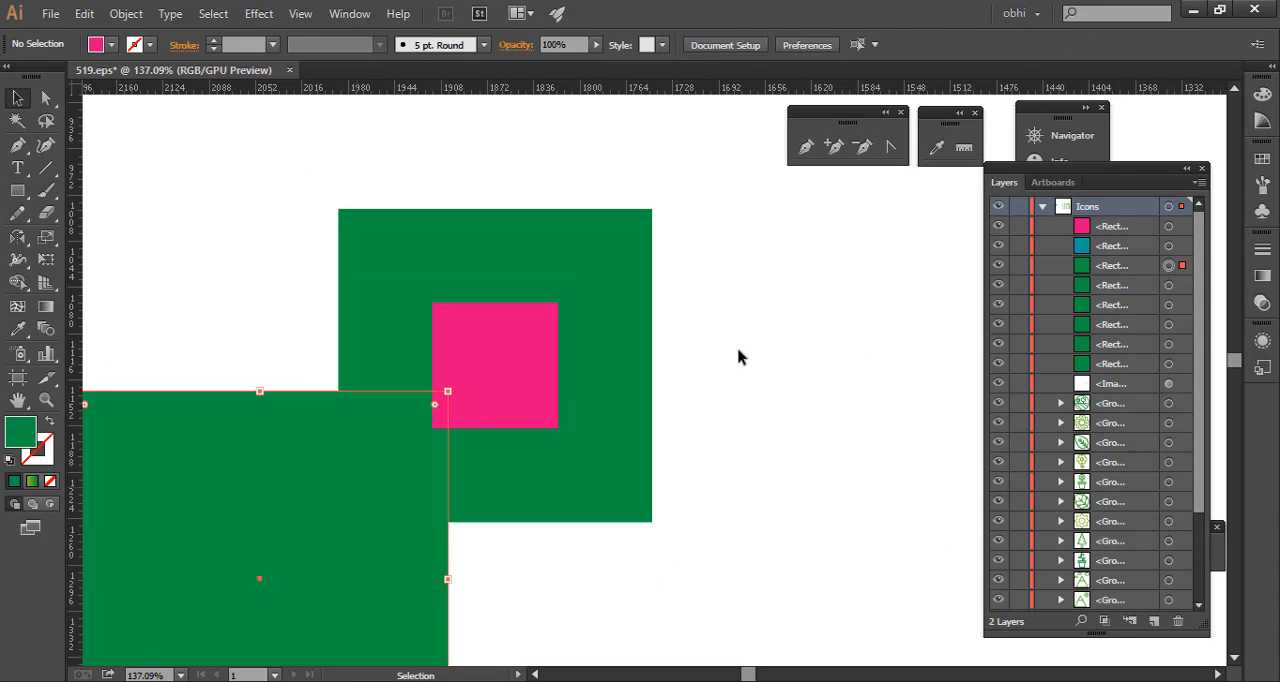
key(ctrl+z)
drag(847, 317, 249, 575)
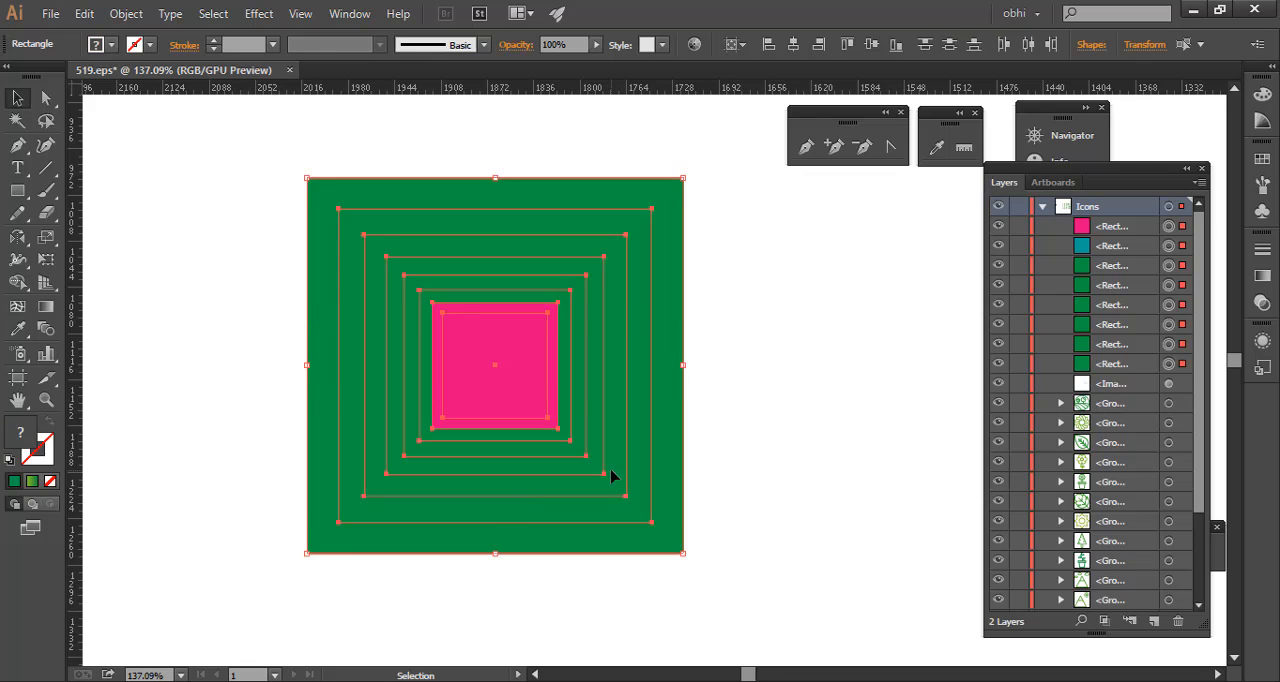
key(Delete)
- Create a green square of exactly 250 by 250 px and move it up and to the left on the canvas
click(17, 190)
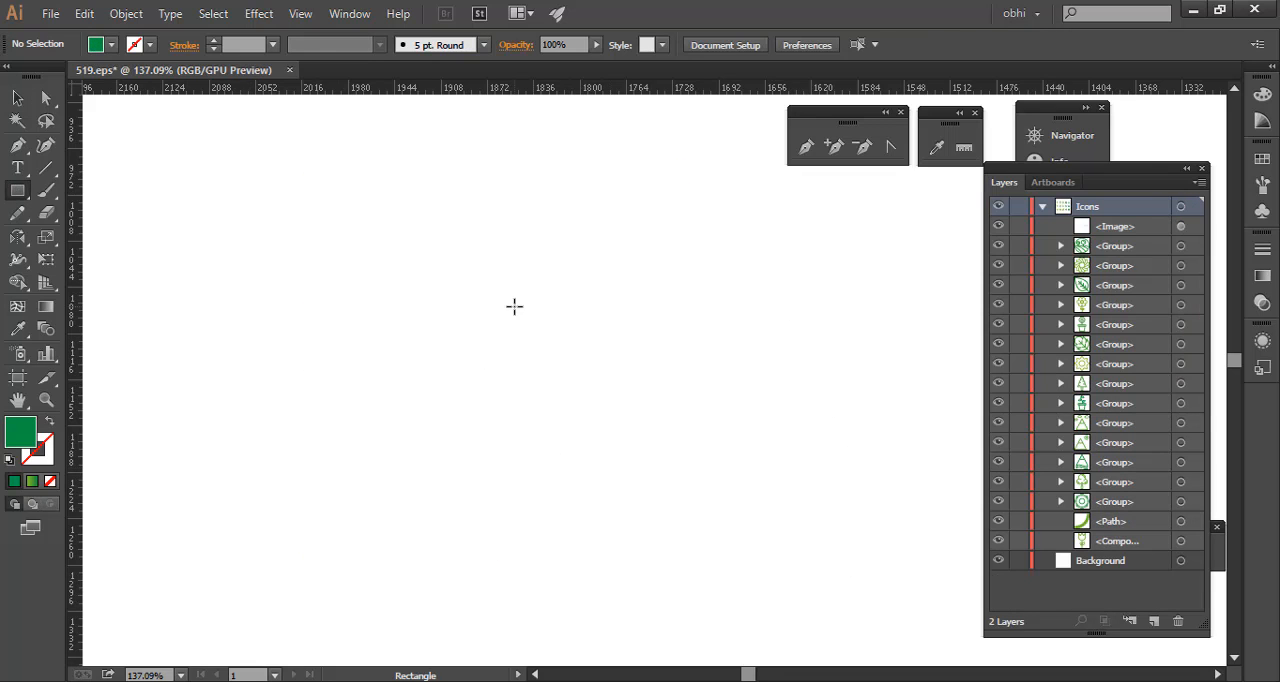
click(414, 306)
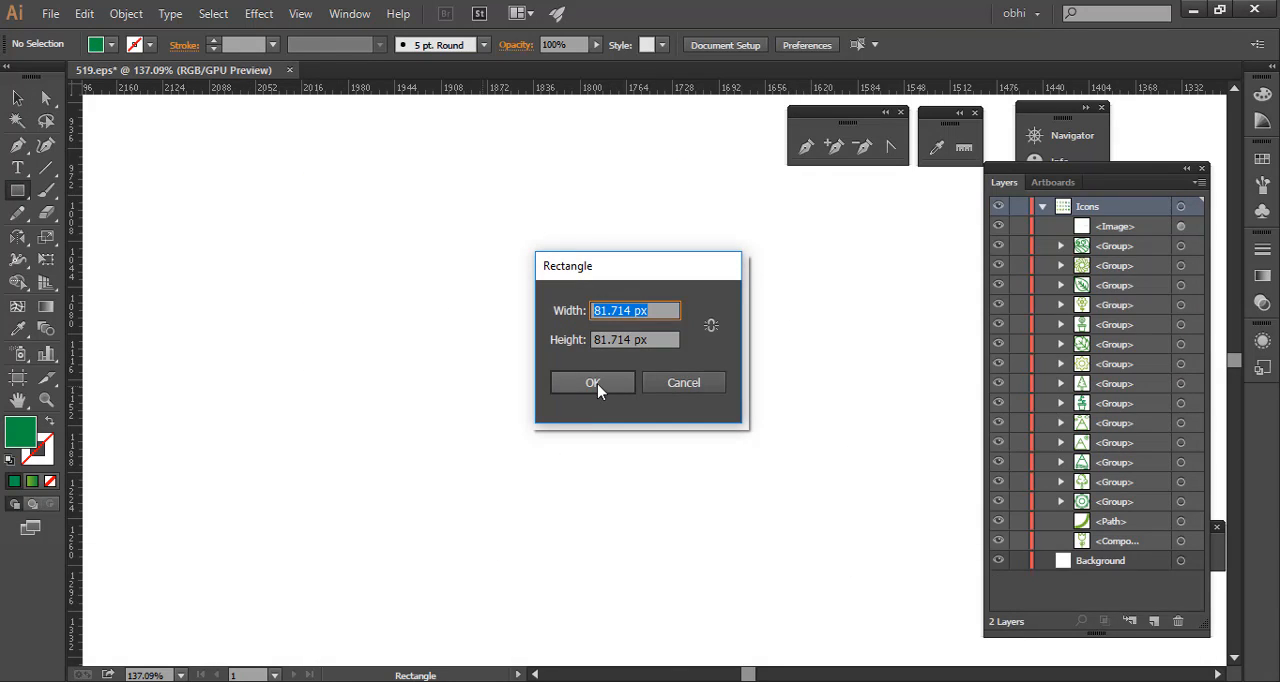
text(250)
key(Tab)
text(250)
click(597, 383)
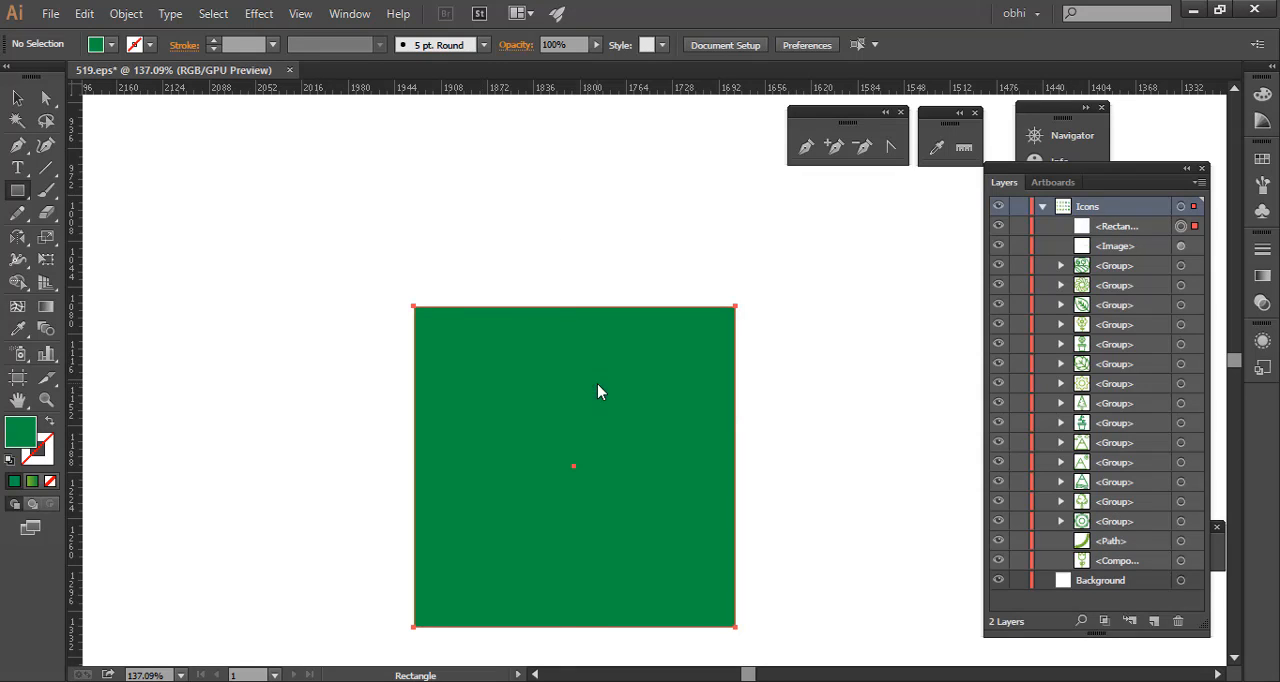
key(v)
drag(653, 465, 583, 347)
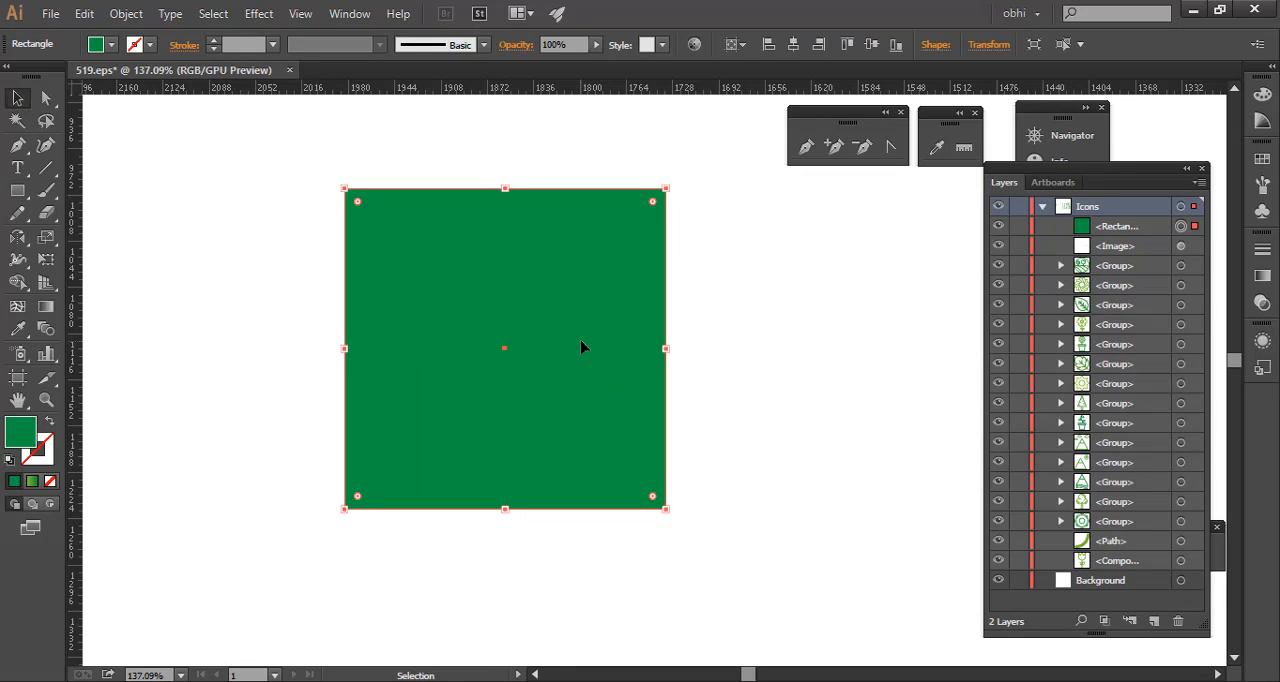
- Make a copy of the green square scaled uniformly to 80%
right_click(544, 352)
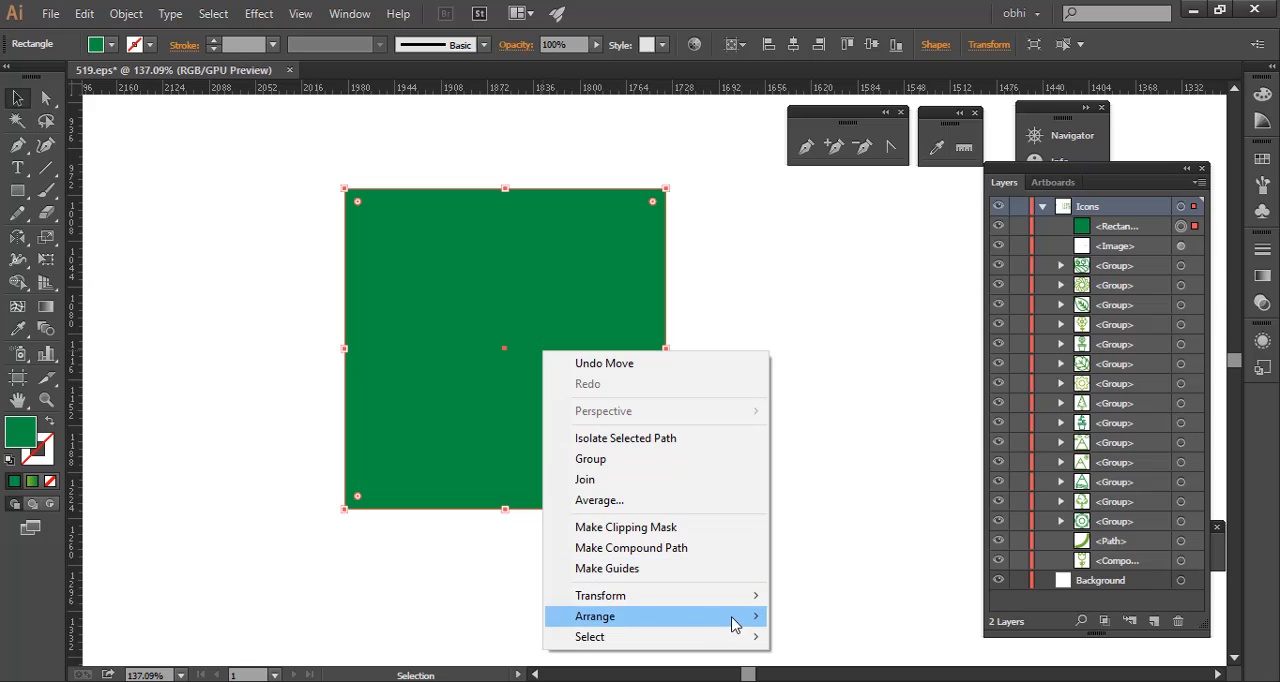
mouse_move(749, 596)
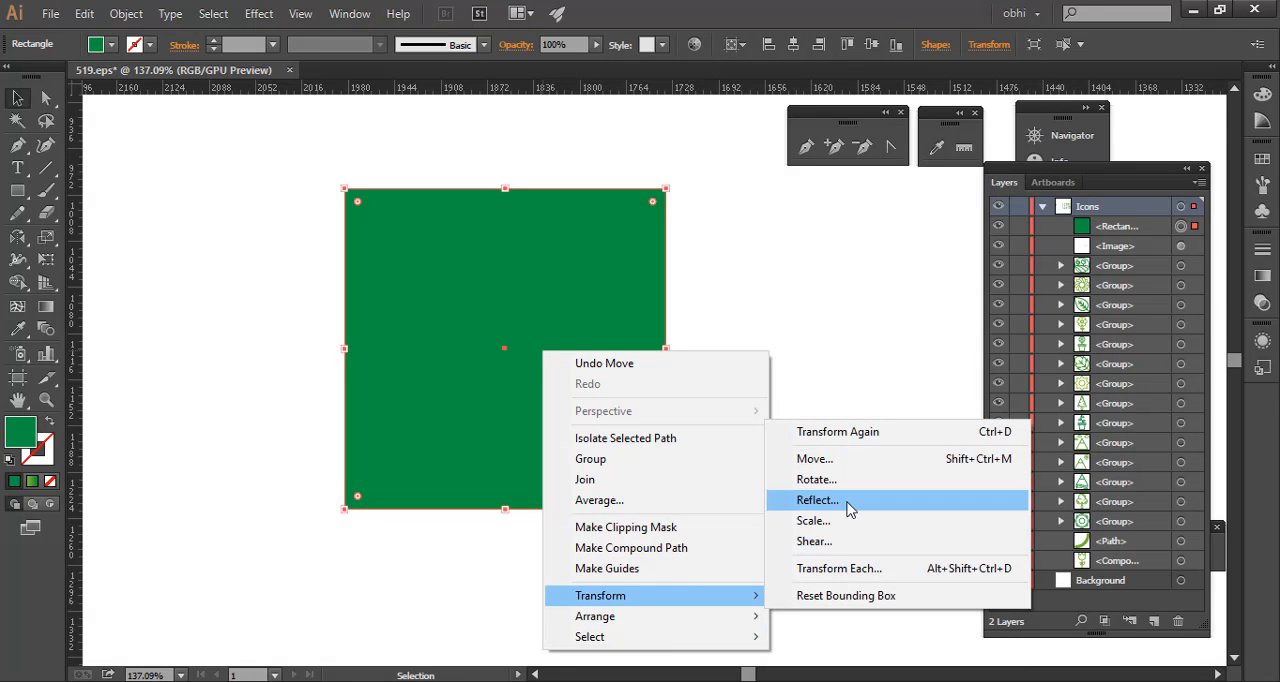
click(813, 520)
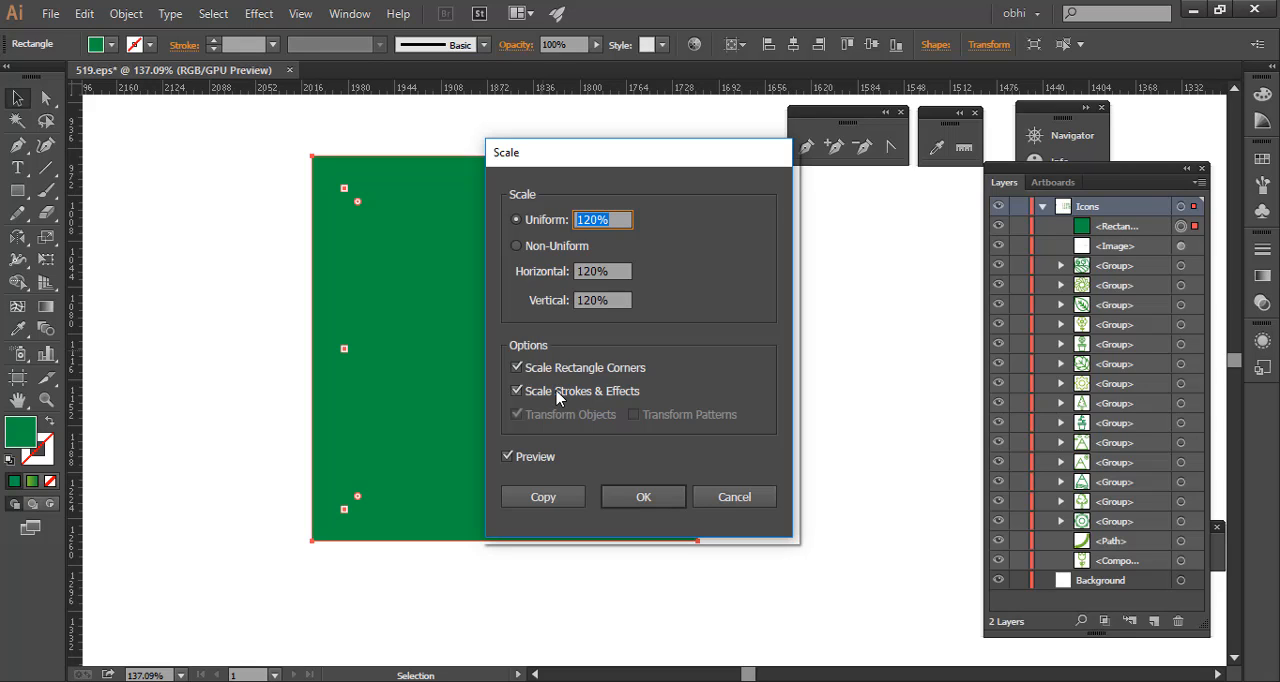
key(Tab)
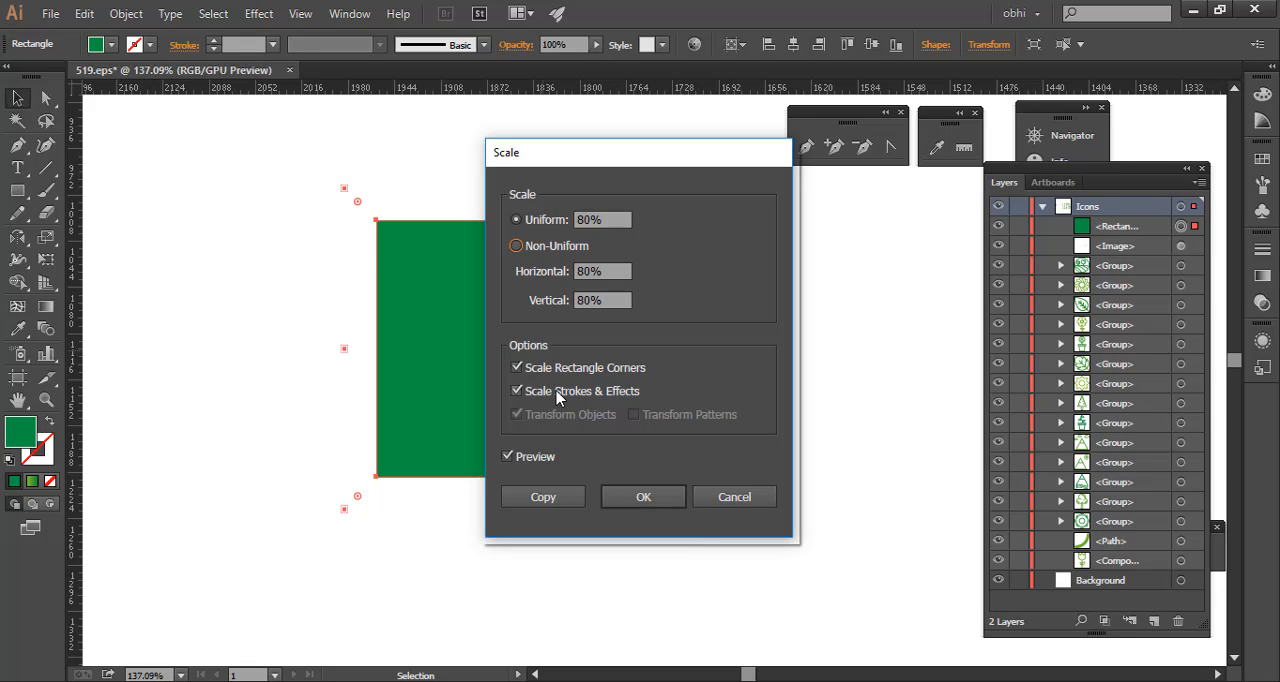
click(571, 499)
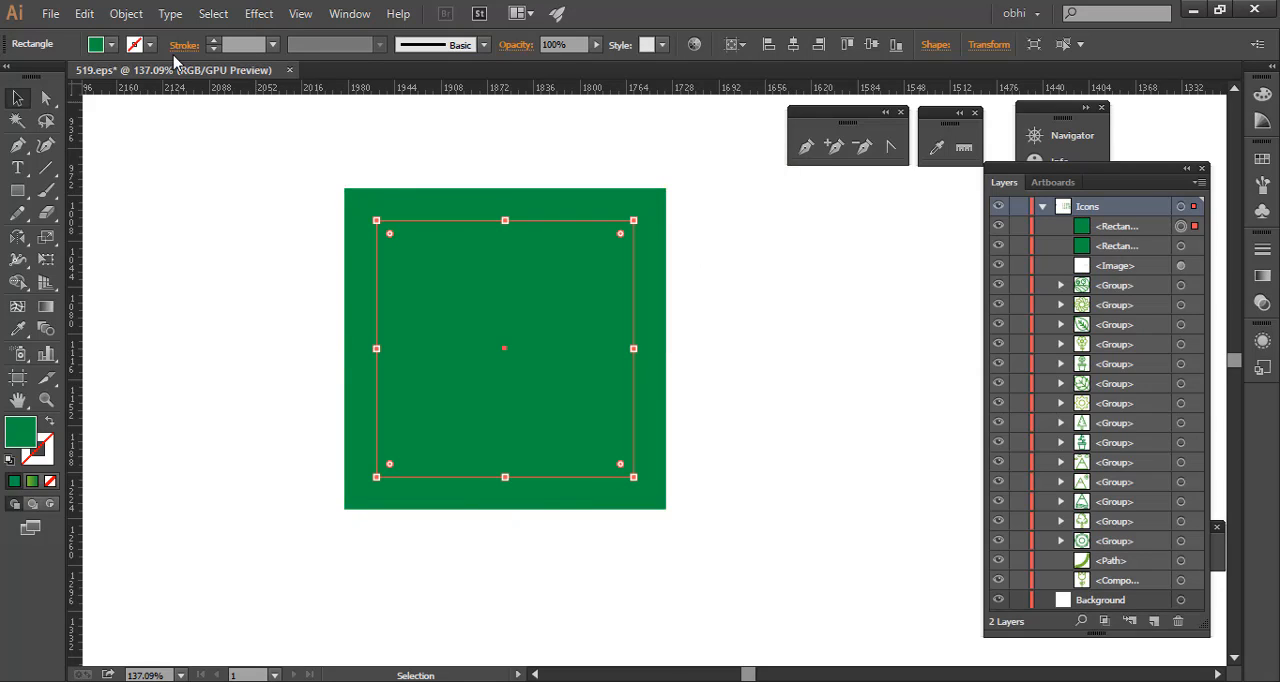
- Fill the 80% copy inside the green square with dark blue
click(108, 47)
click(115, 77)
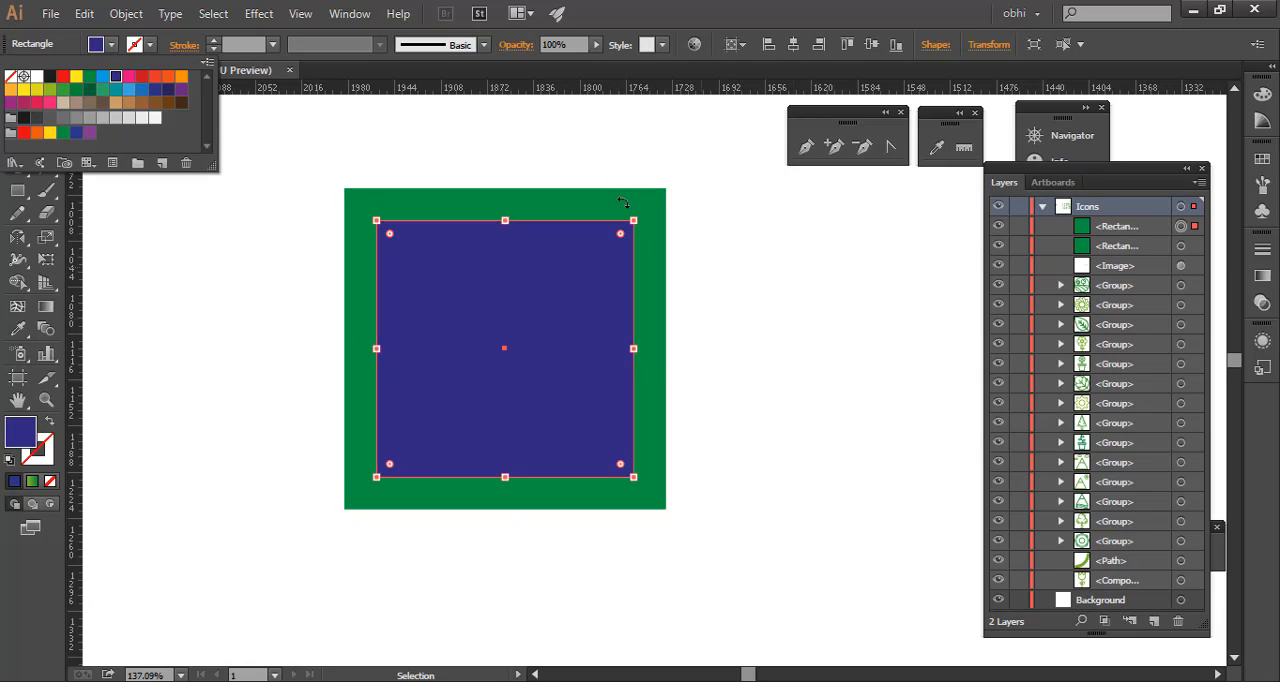
click(756, 9)
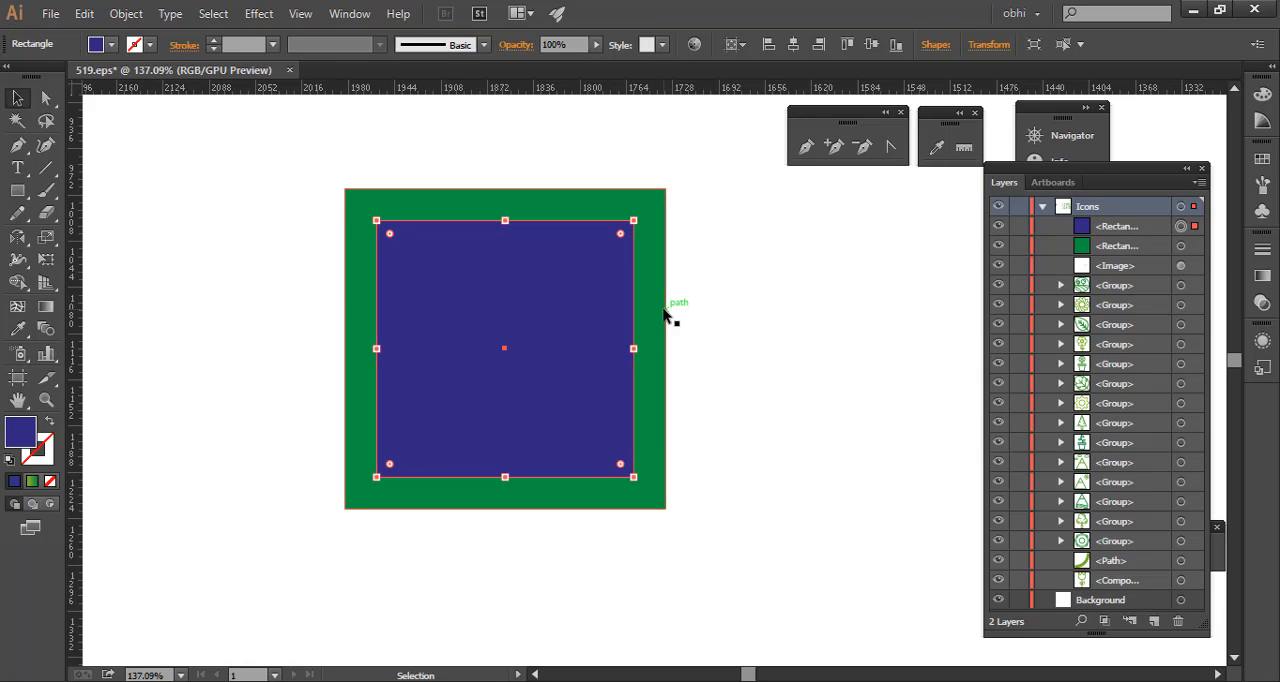
- Repeat the scaled copy from the dark blue square and fill the new inner square with pink
key(ctrl+d)
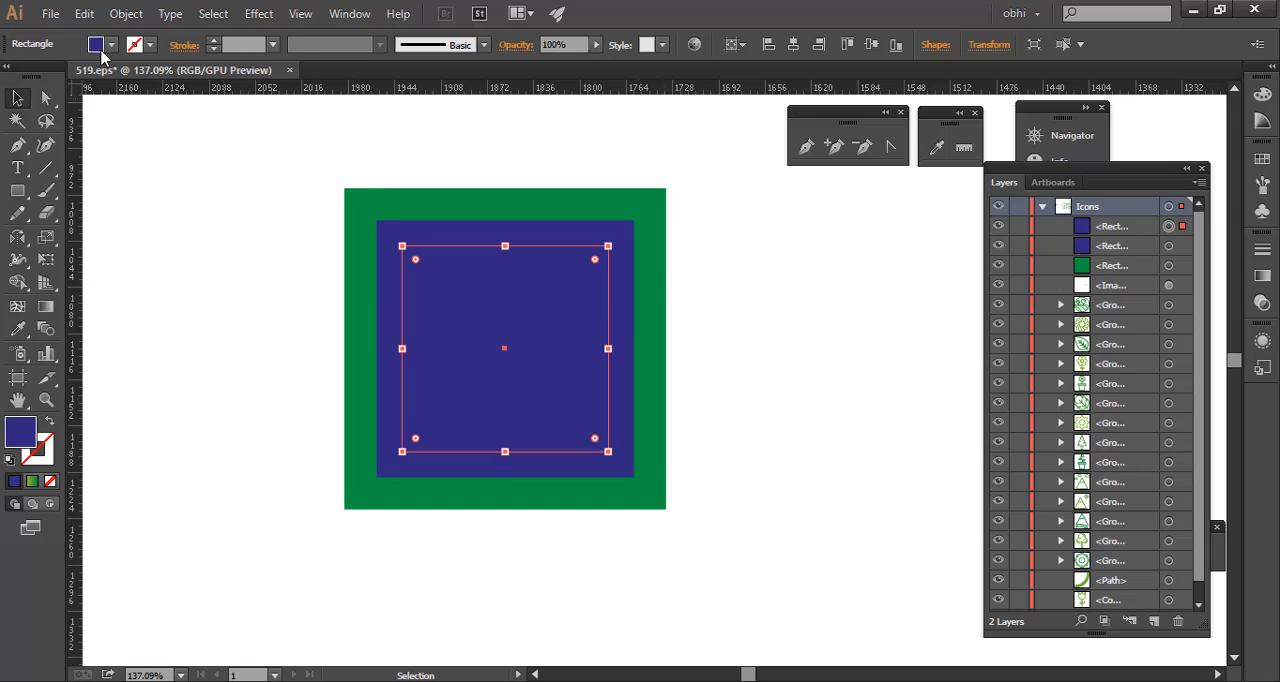
click(110, 48)
click(129, 80)
key(Escape)
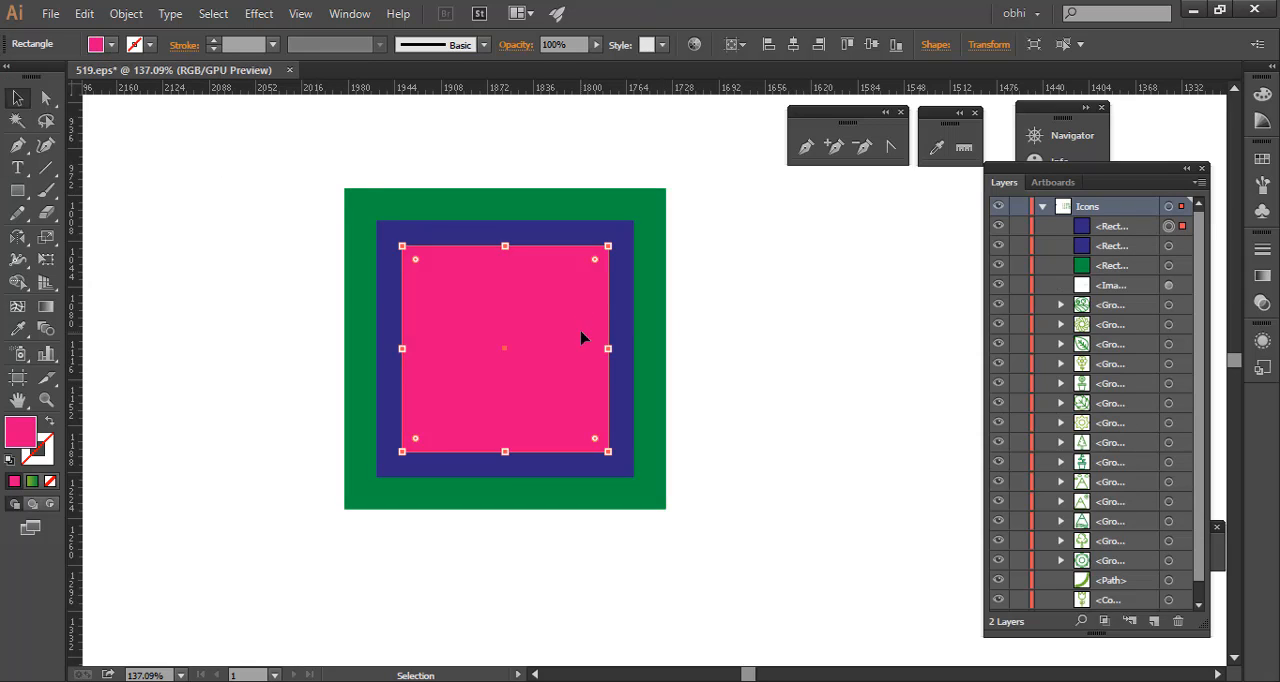
- Repeat the scaled copy from the pink square and fill the new innermost square with orange
key(ctrl+d)
click(111, 45)
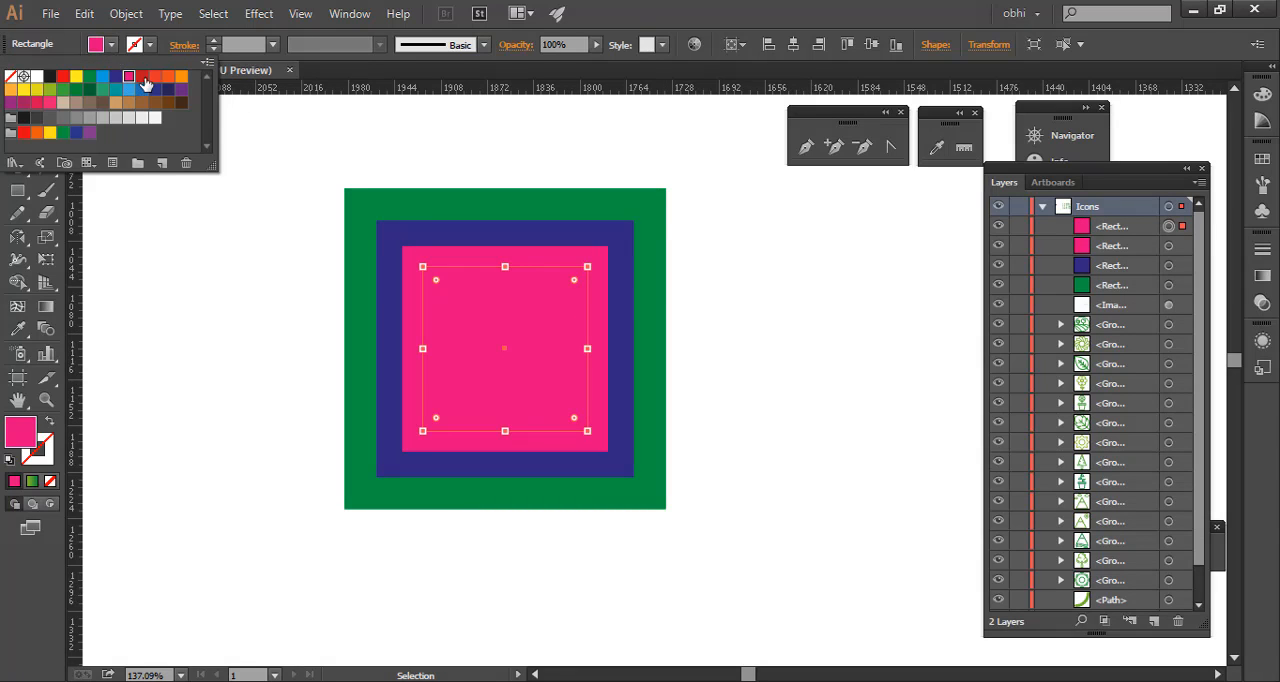
click(144, 80)
key(Escape)
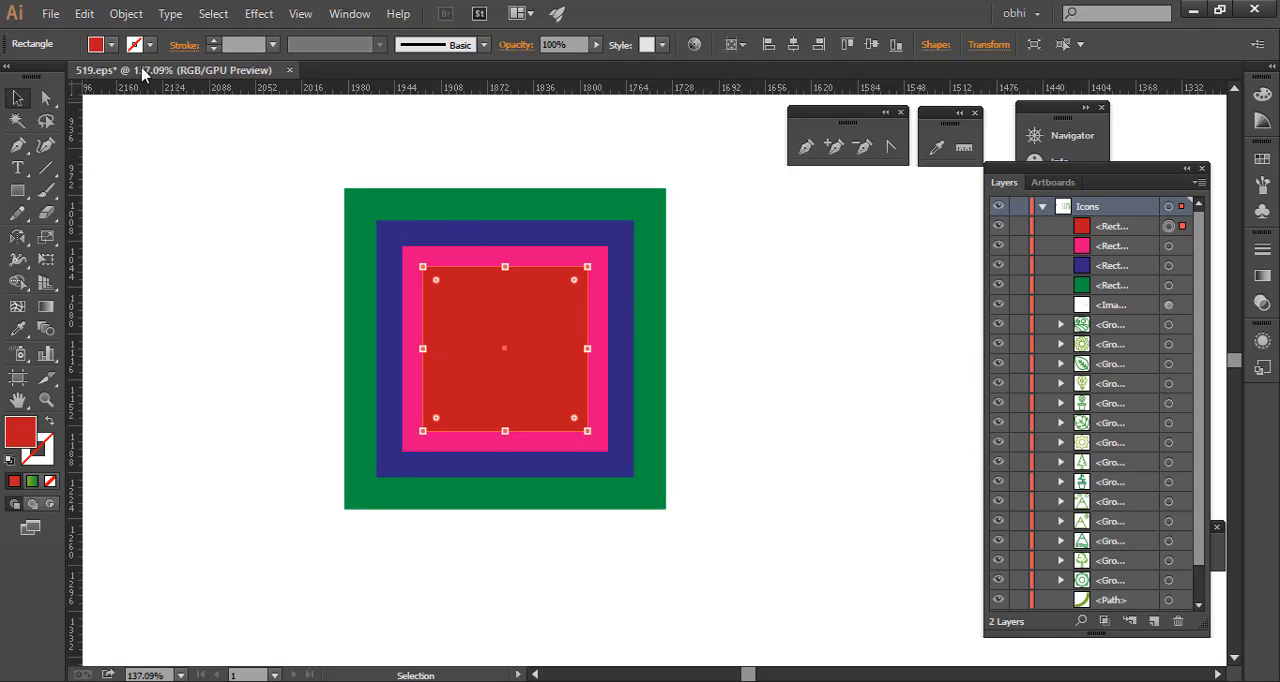
click(111, 45)
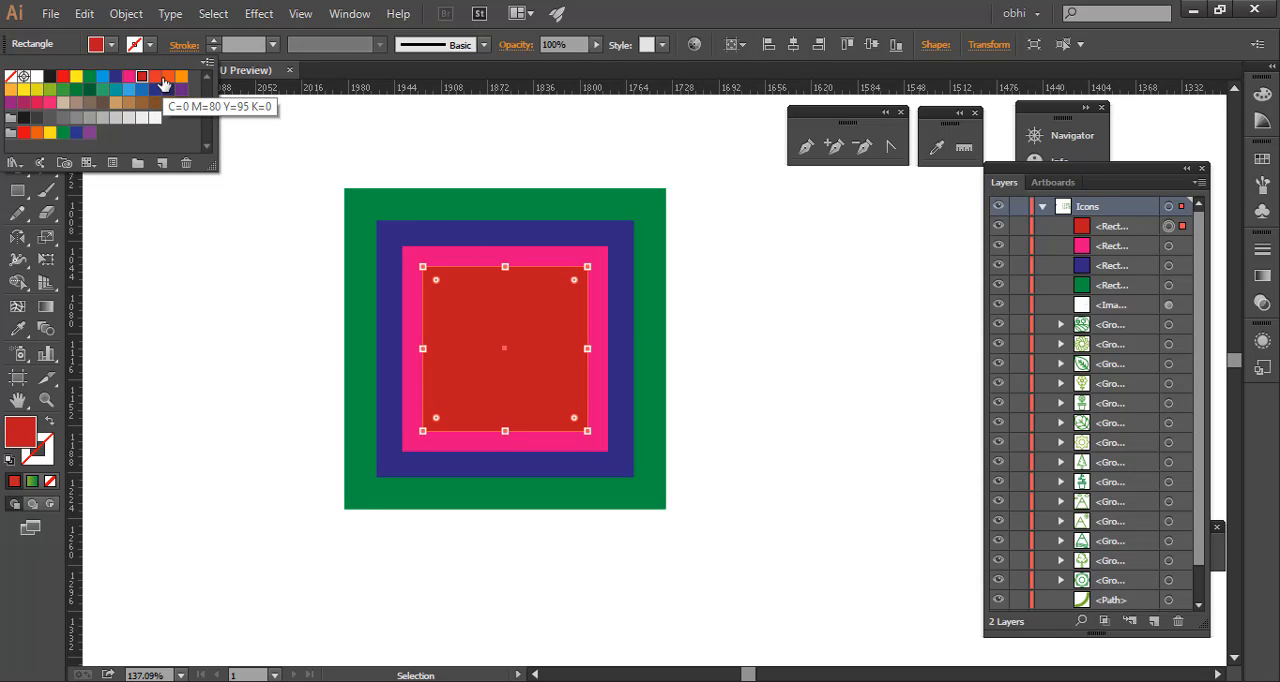
click(168, 78)
click(740, 3)
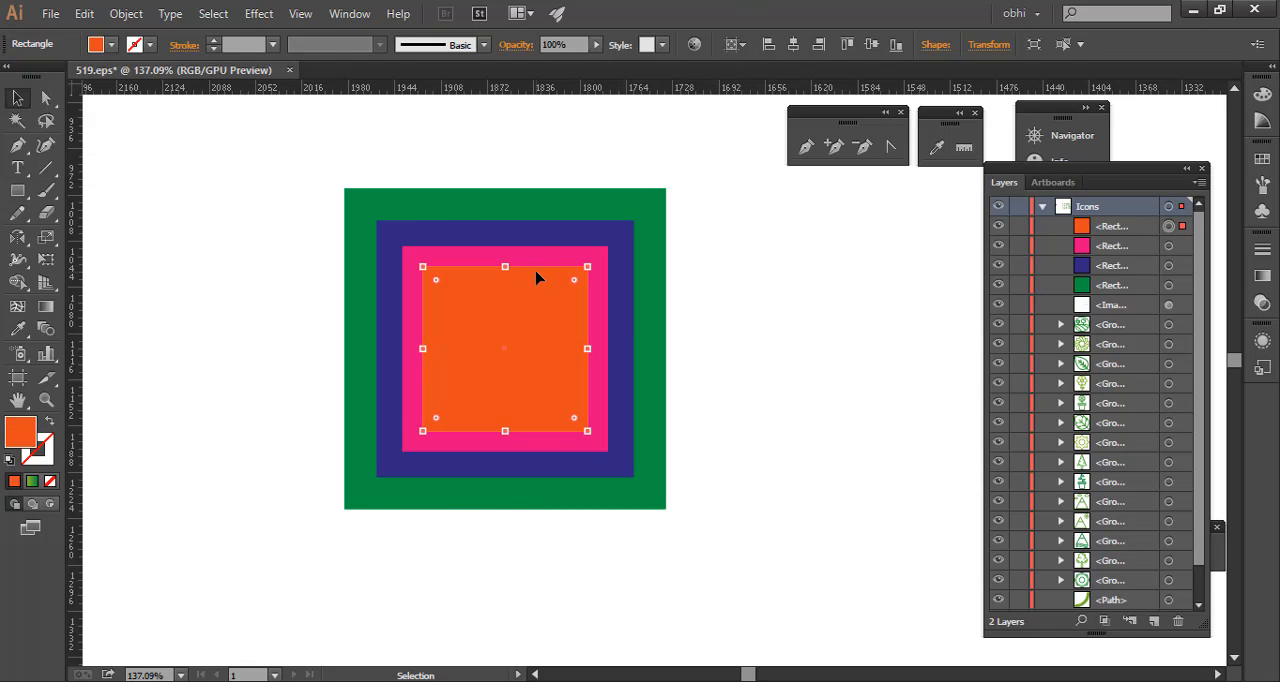
- Repeat the scaled copy from the orange square and fill the new inner square with brown
key(ctrl+d)
click(111, 45)
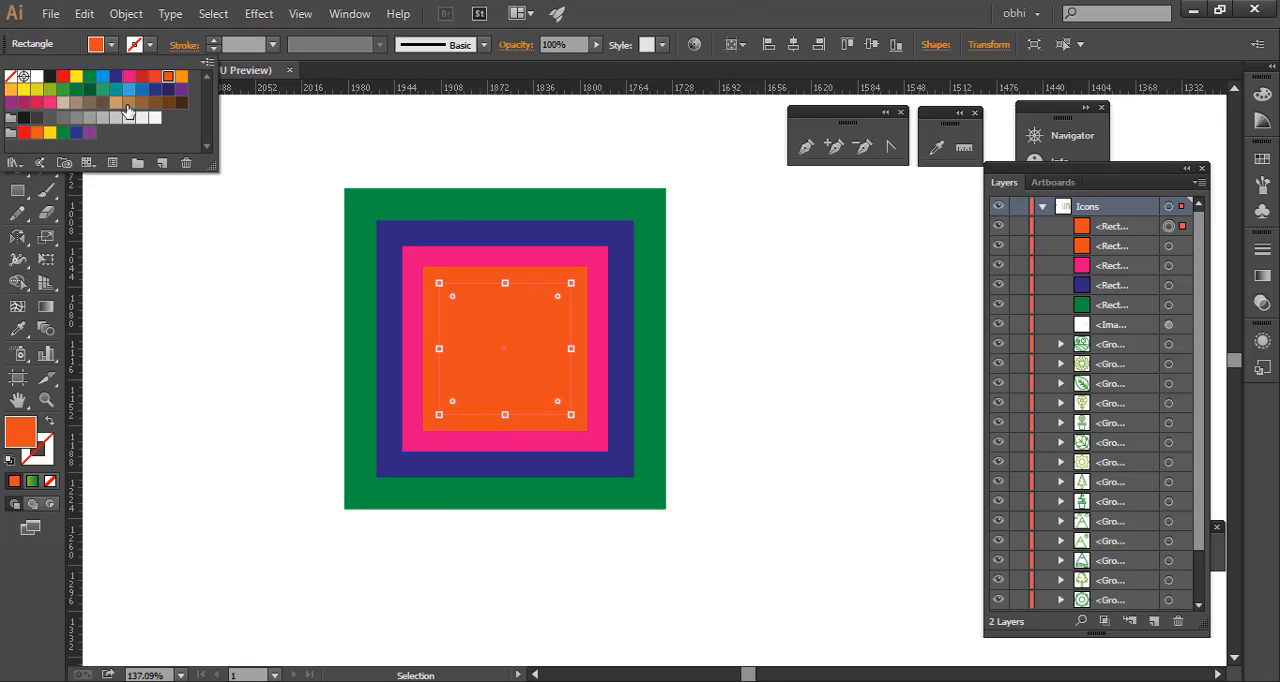
click(166, 104)
click(664, 8)
- Repeat the scaled copy from the brown square and fill the new inner square with dark brown
key(ctrl+d)
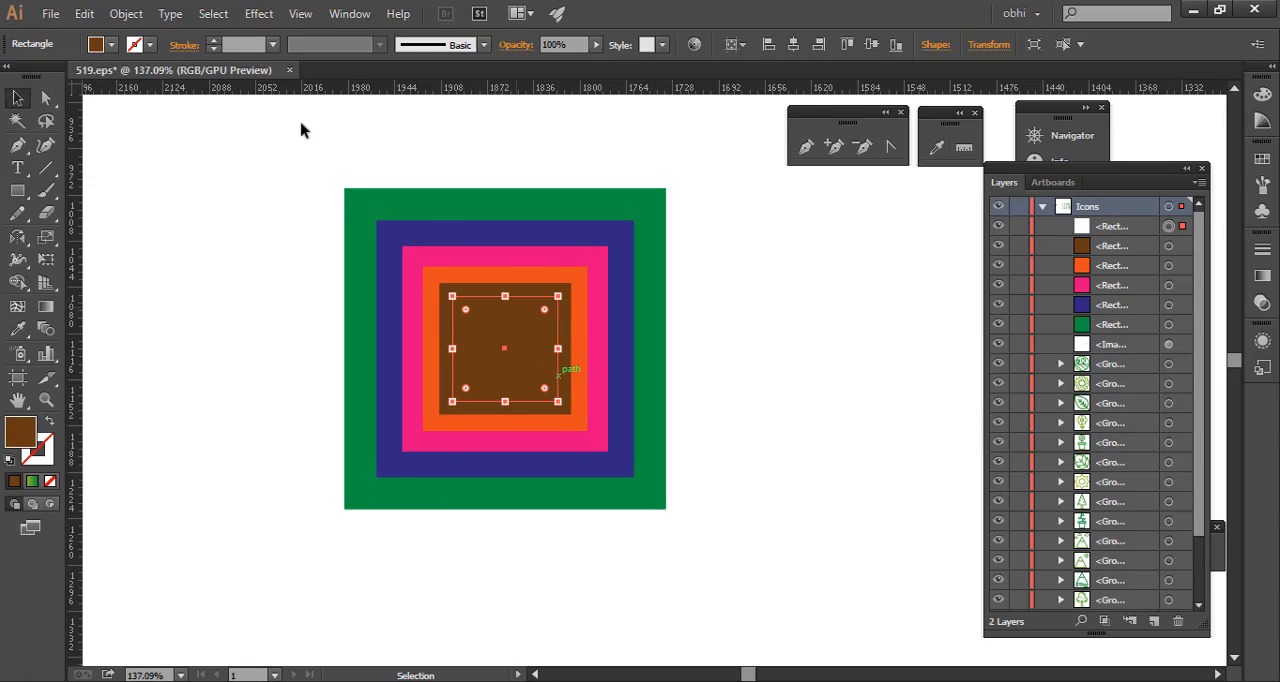
click(111, 45)
click(181, 104)
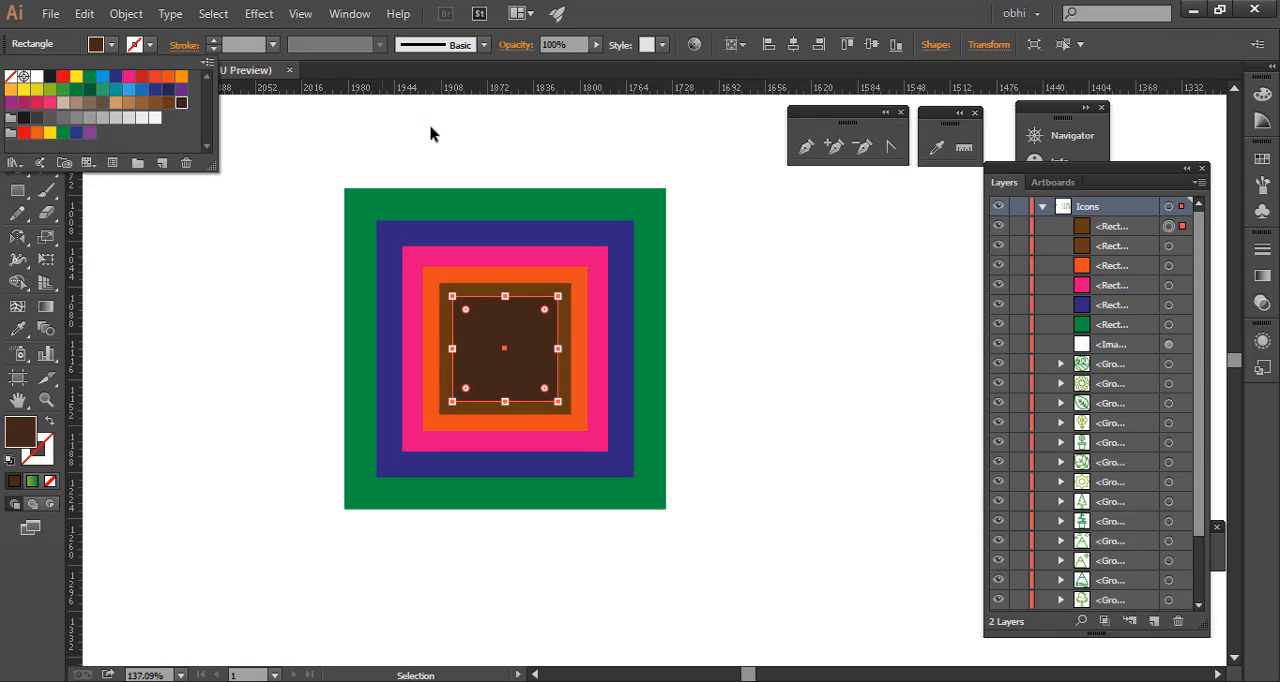
click(628, 8)
- Repeat the scaled copy from the dark brown square and fill the new inner square with black
key(ctrl+d)
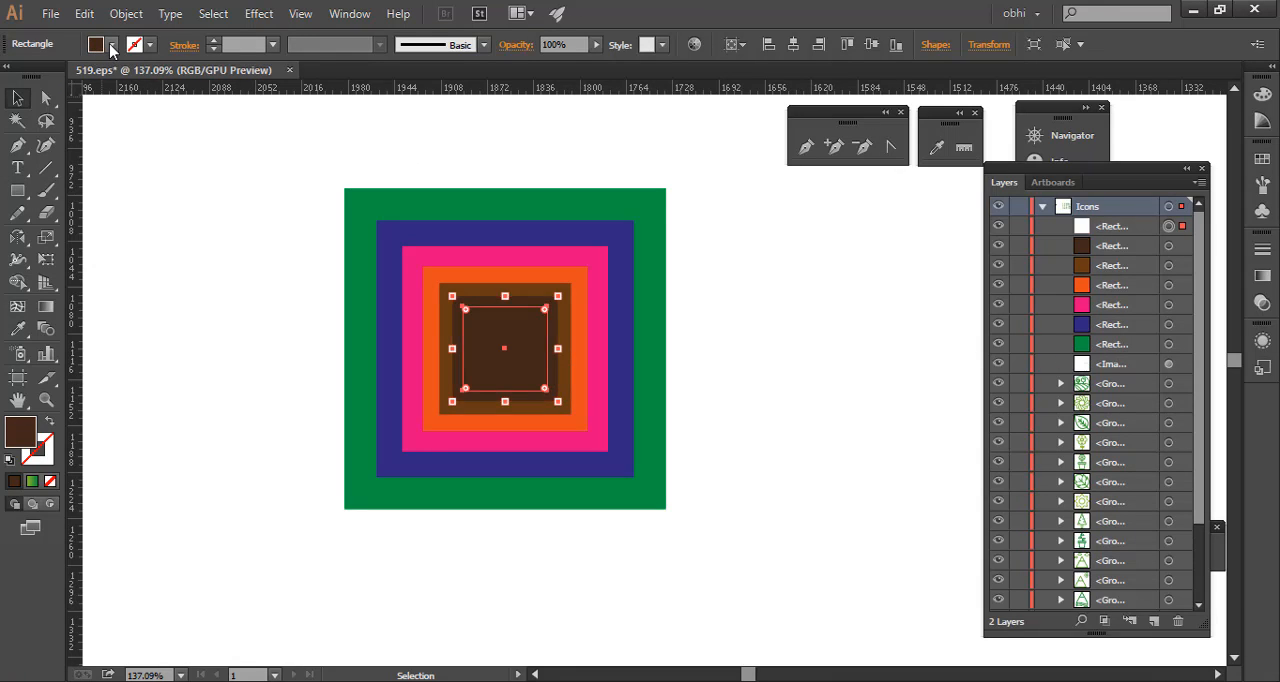
click(111, 45)
click(49, 76)
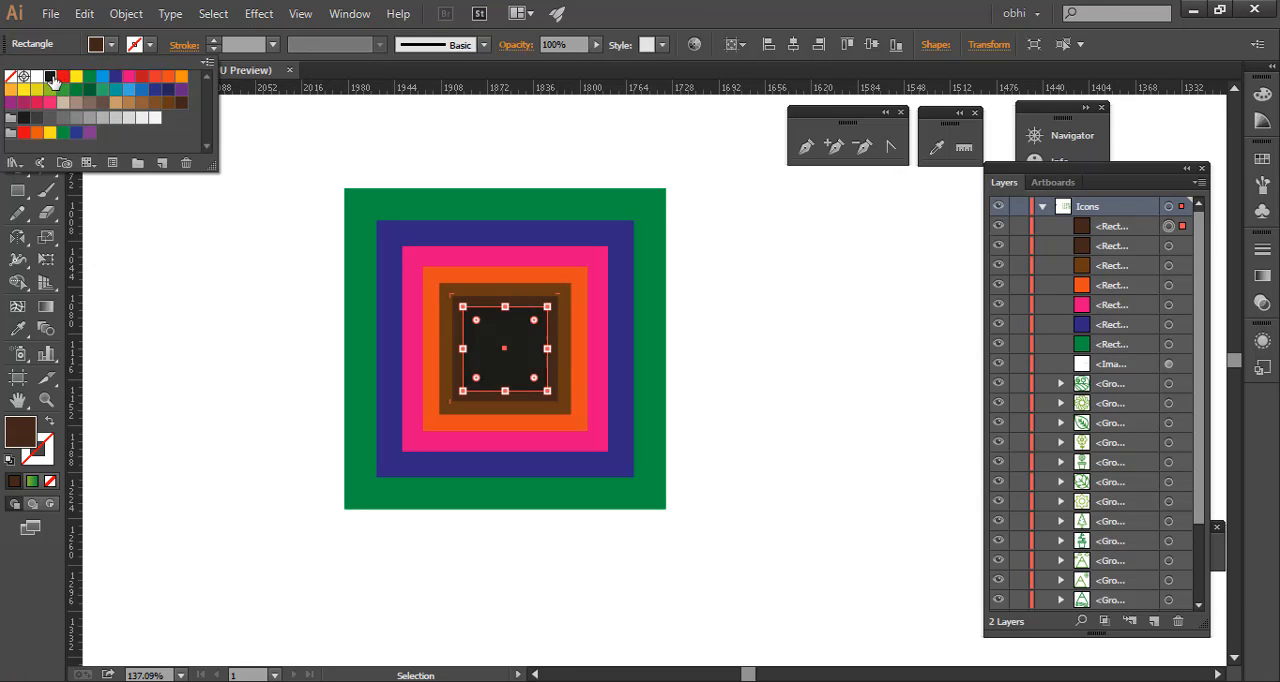
click(593, 8)
- Repeat the scaled copy from the black square and fill the new innermost square with white
key(ctrl+d)
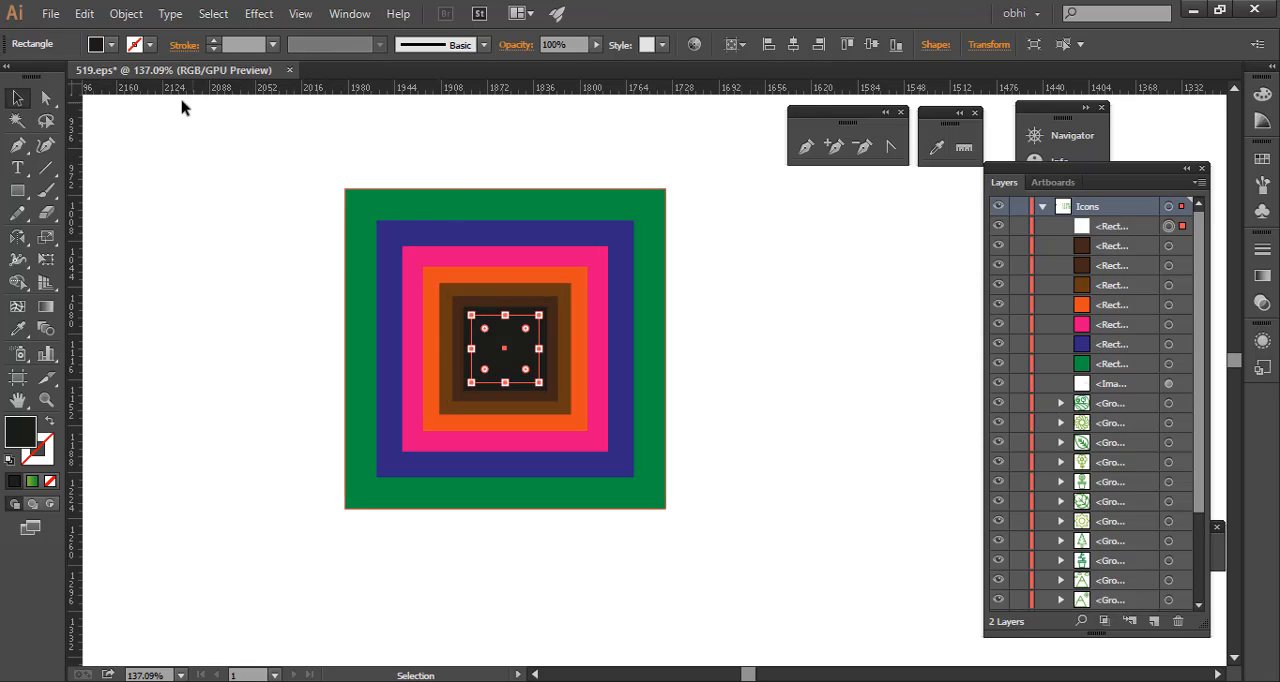
click(111, 45)
click(38, 77)
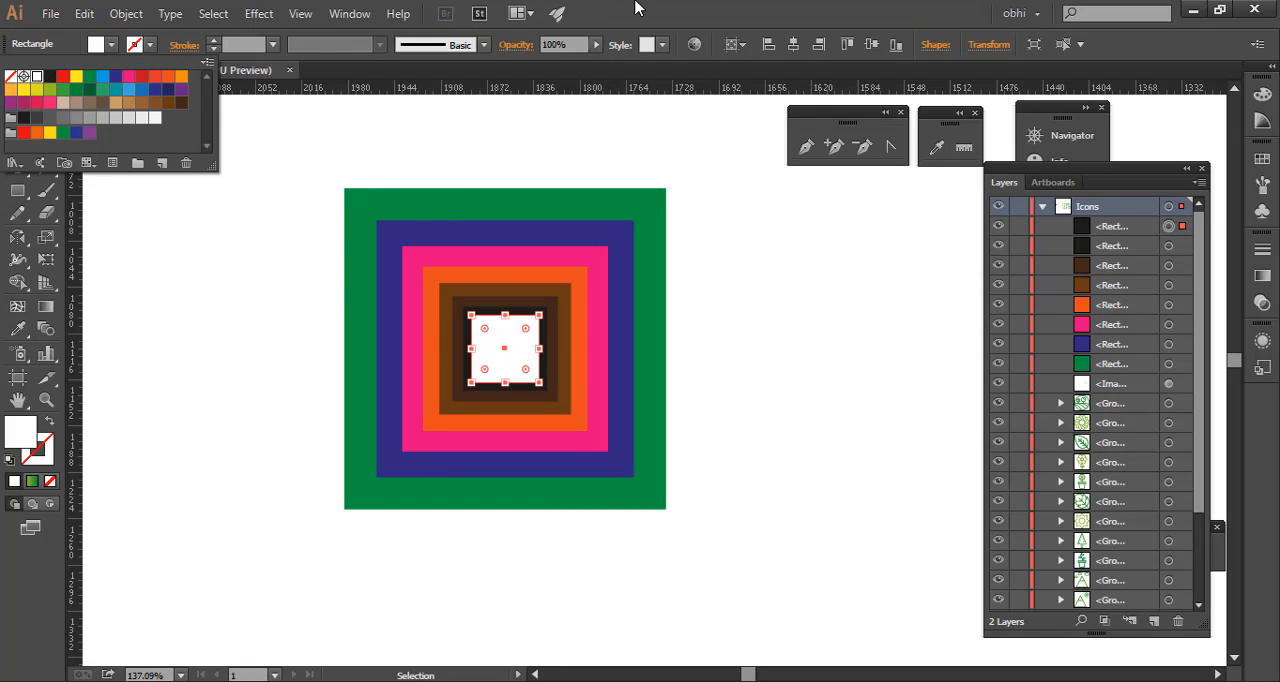
click(635, 5)
- Try scaling all the nested squares together uniformly at 80%
click(265, 213)
drag(223, 167, 818, 556)
right_click(465, 273)
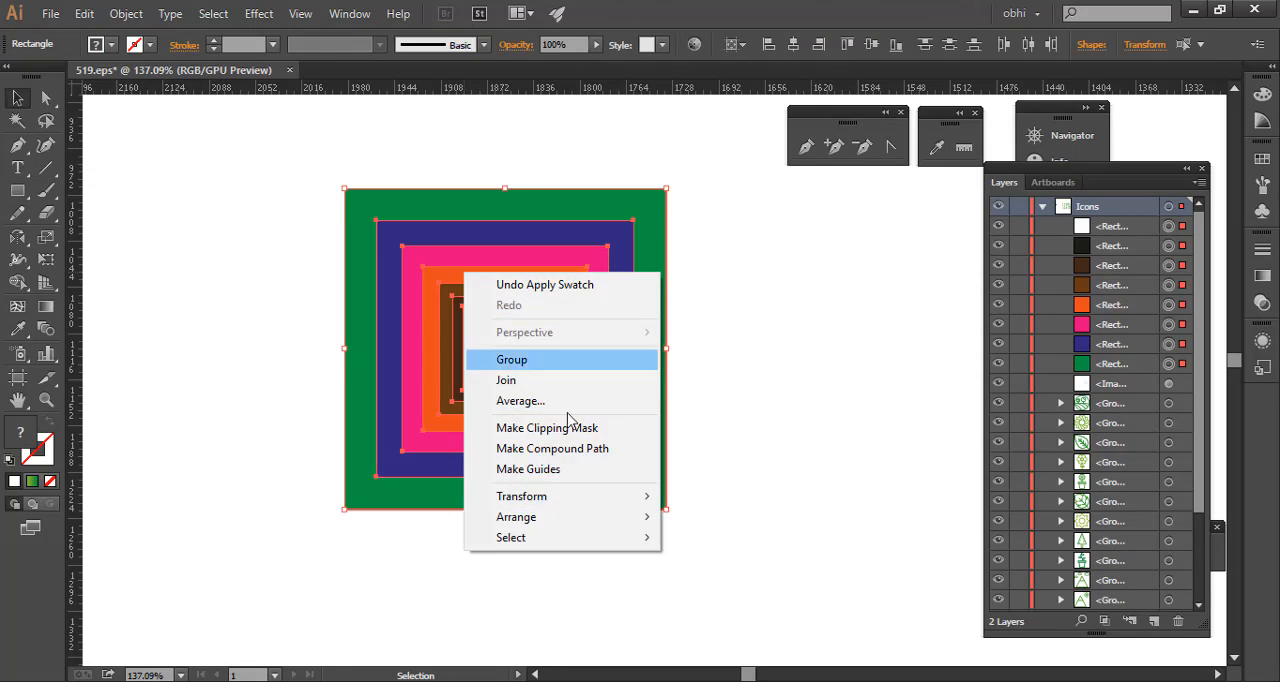
click(280, 331)
right_click(532, 306)
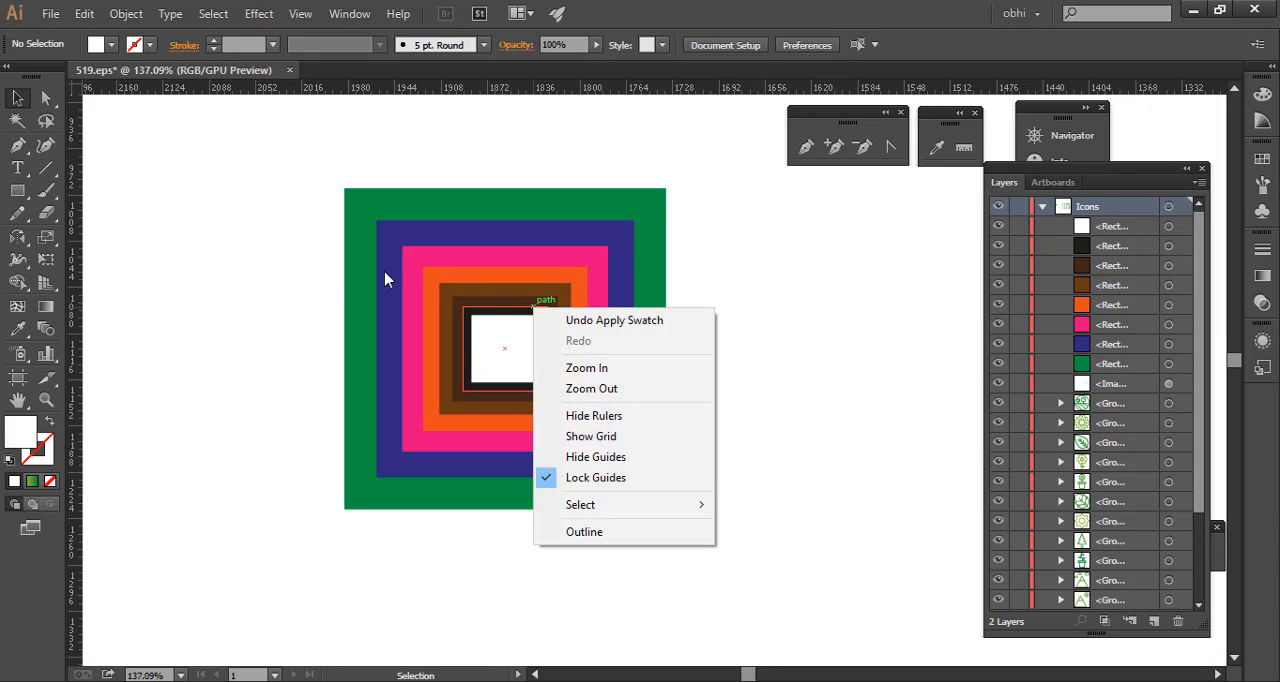
click(243, 218)
drag(214, 192, 636, 512)
right_click(558, 362)
mouse_move(688, 585)
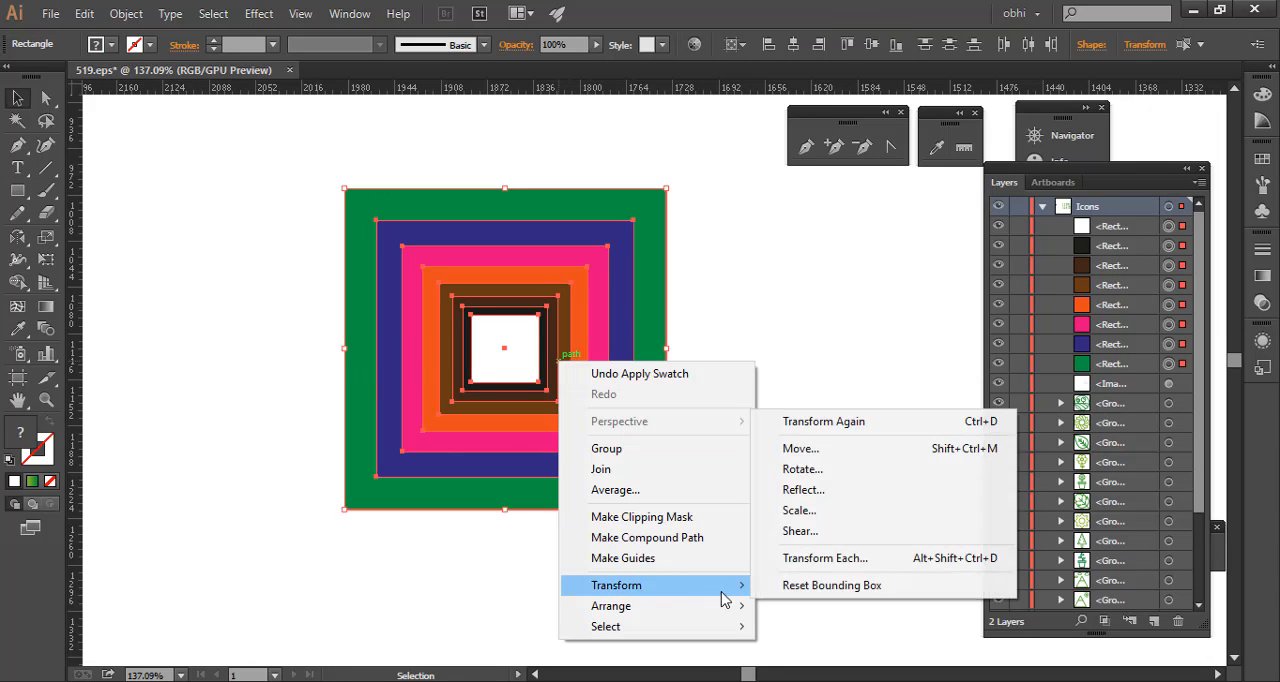
click(848, 514)
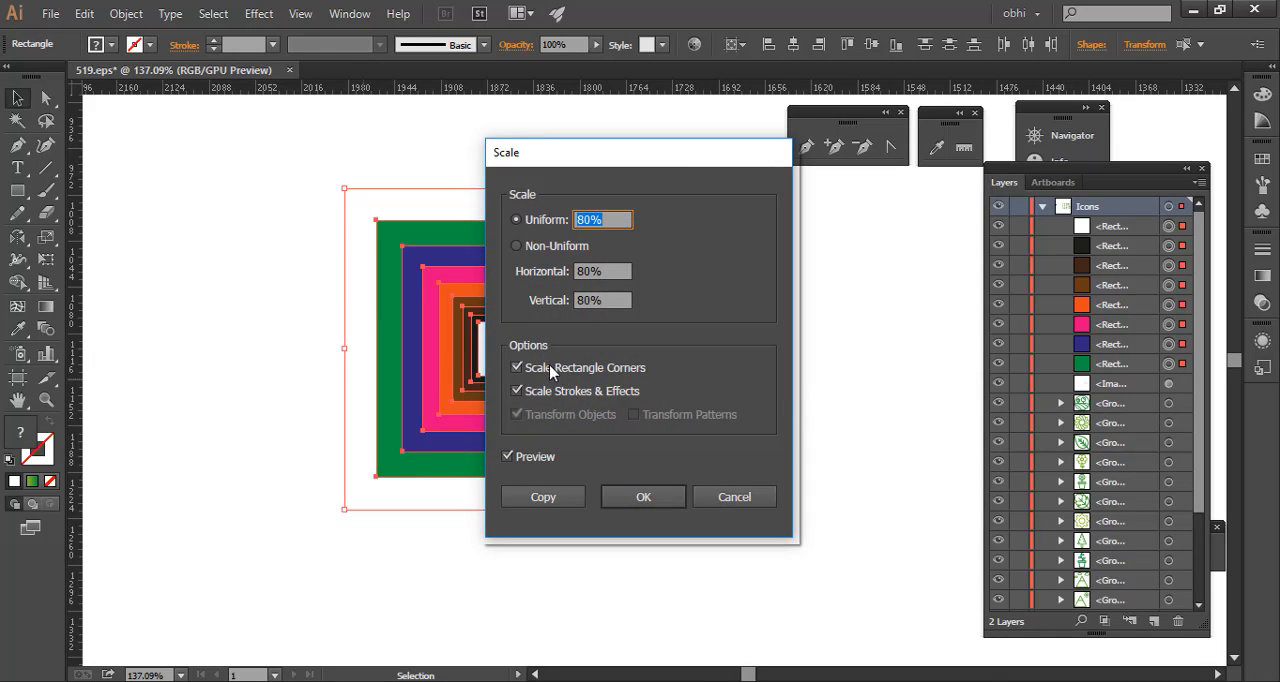
click(769, 499)
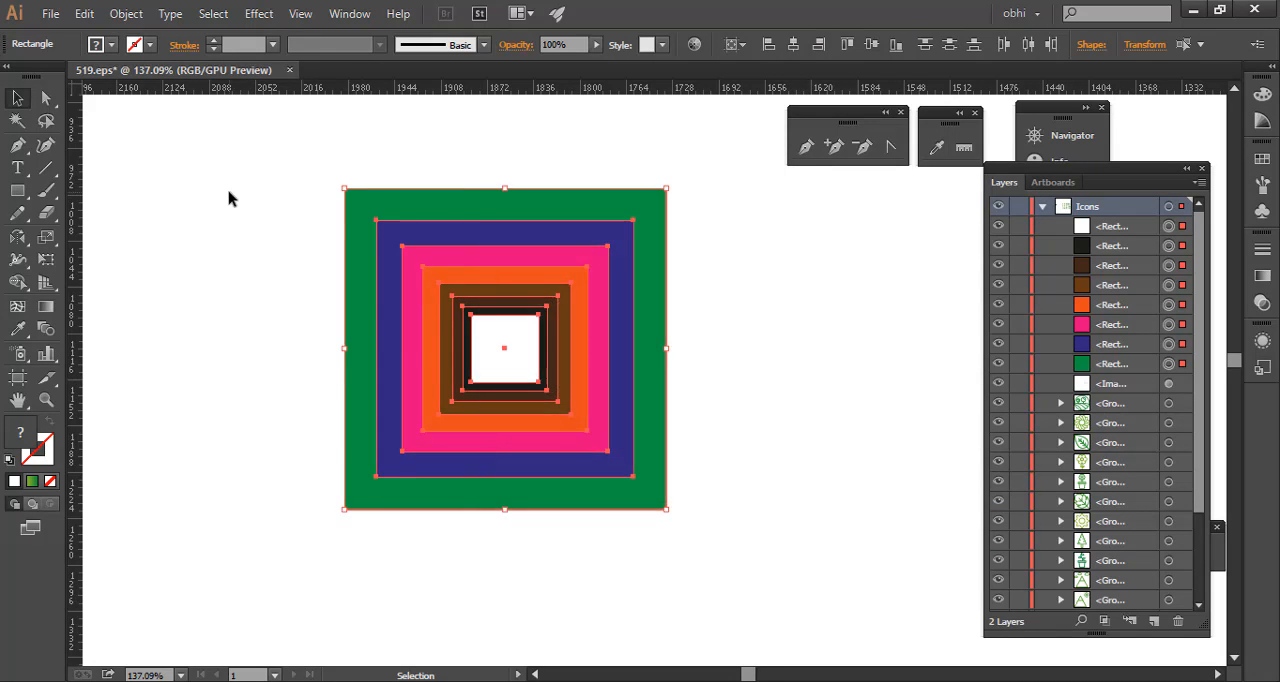
- Delete the whole set of nested coloured squares
drag(245, 195, 778, 582)
key(Delete)
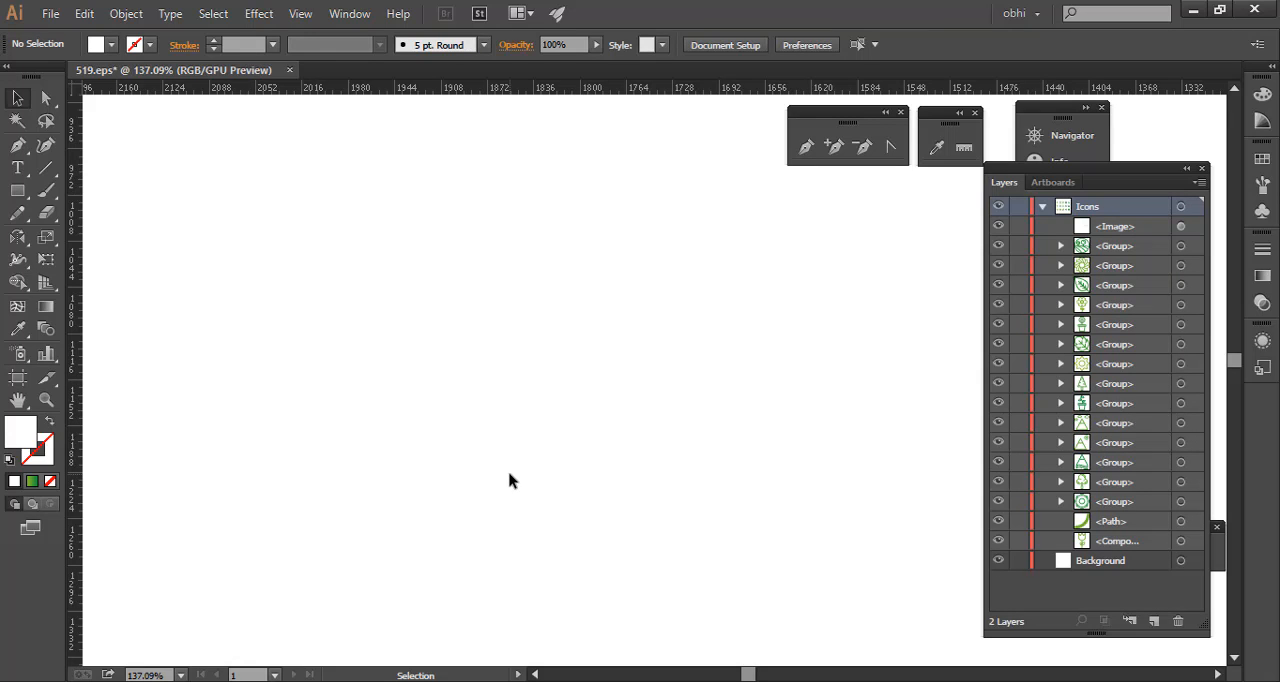
- Draw a small square on the empty canvas and fill it with navy blue
key(m)
drag(431, 323, 476, 367)
key(v)
click(112, 45)
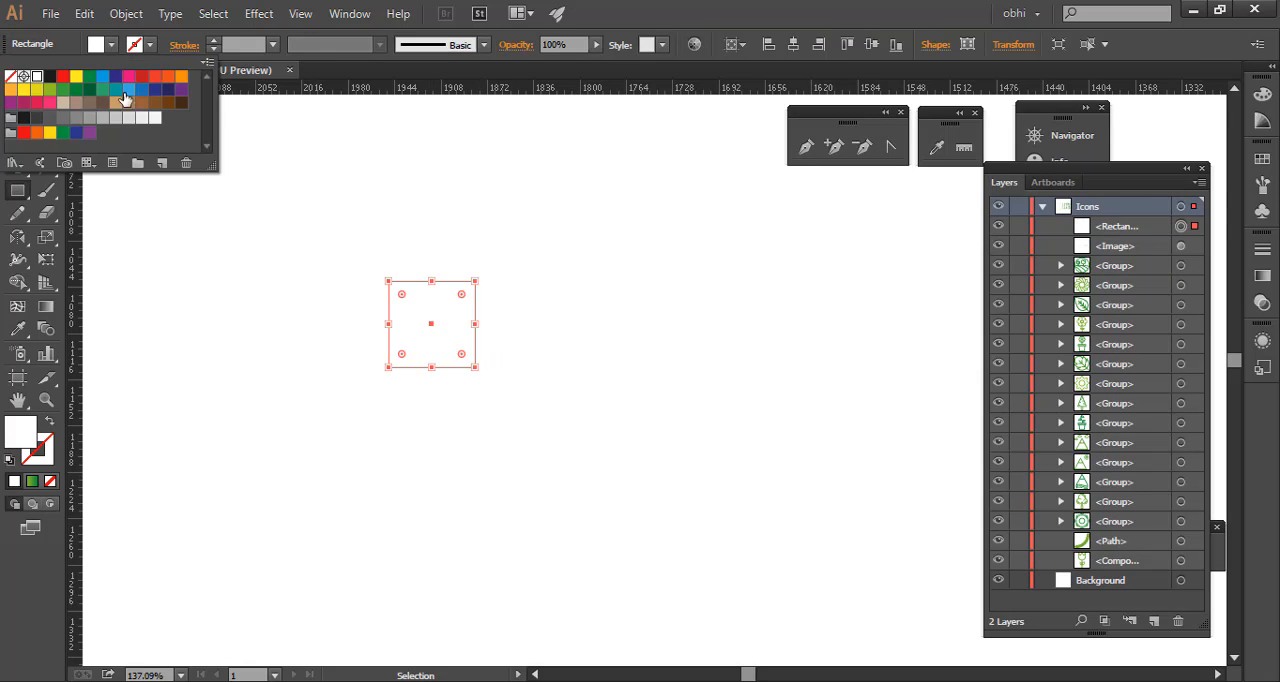
click(172, 90)
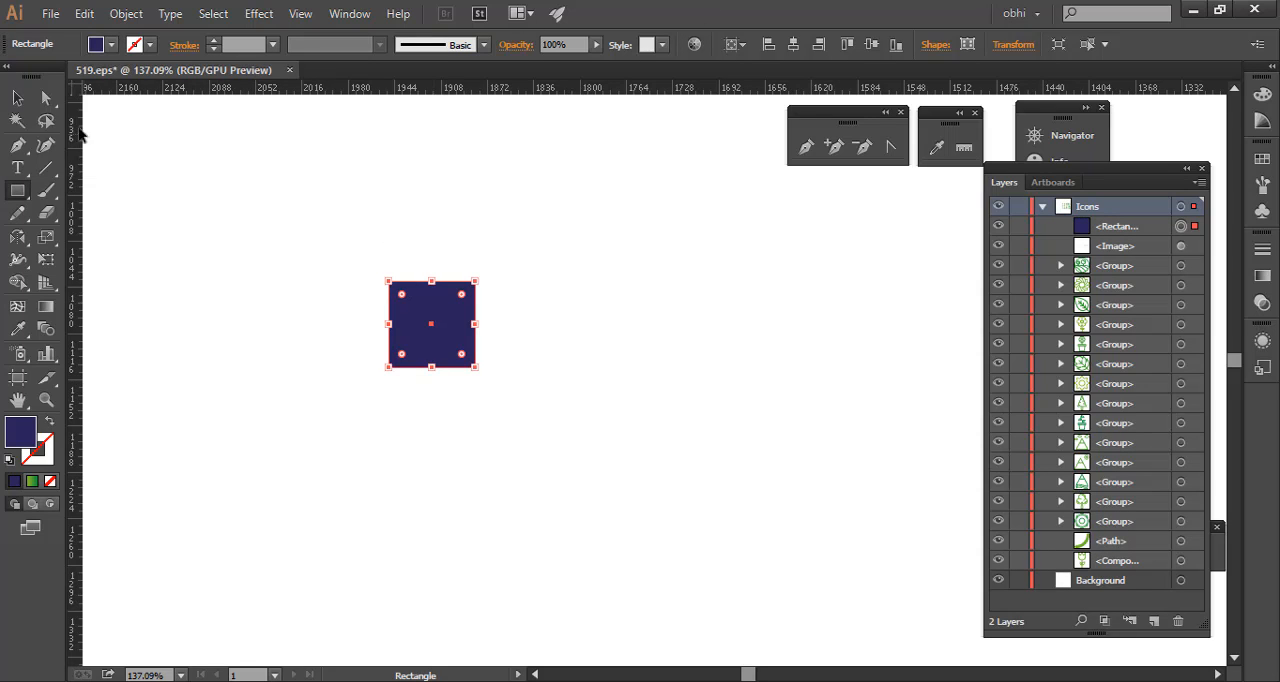
- Preview a -26° shear of the navy square along the horizontal axis and the vertical axis
right_click(430, 318)
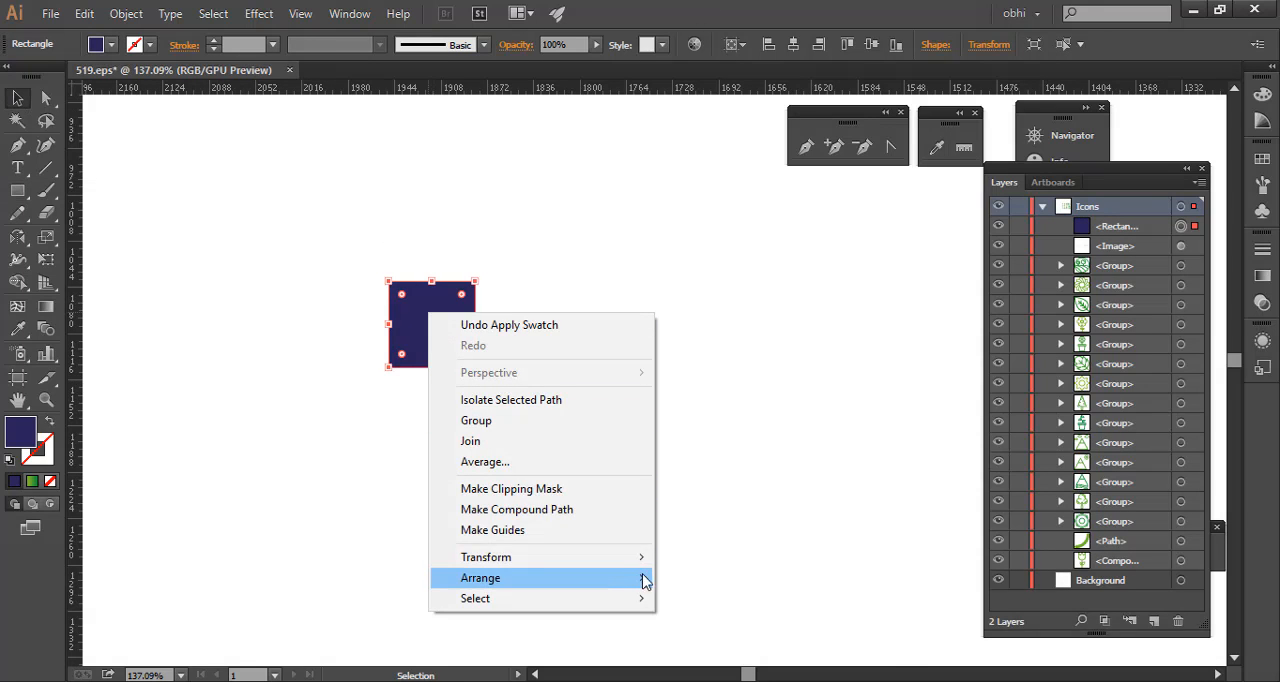
mouse_move(647, 565)
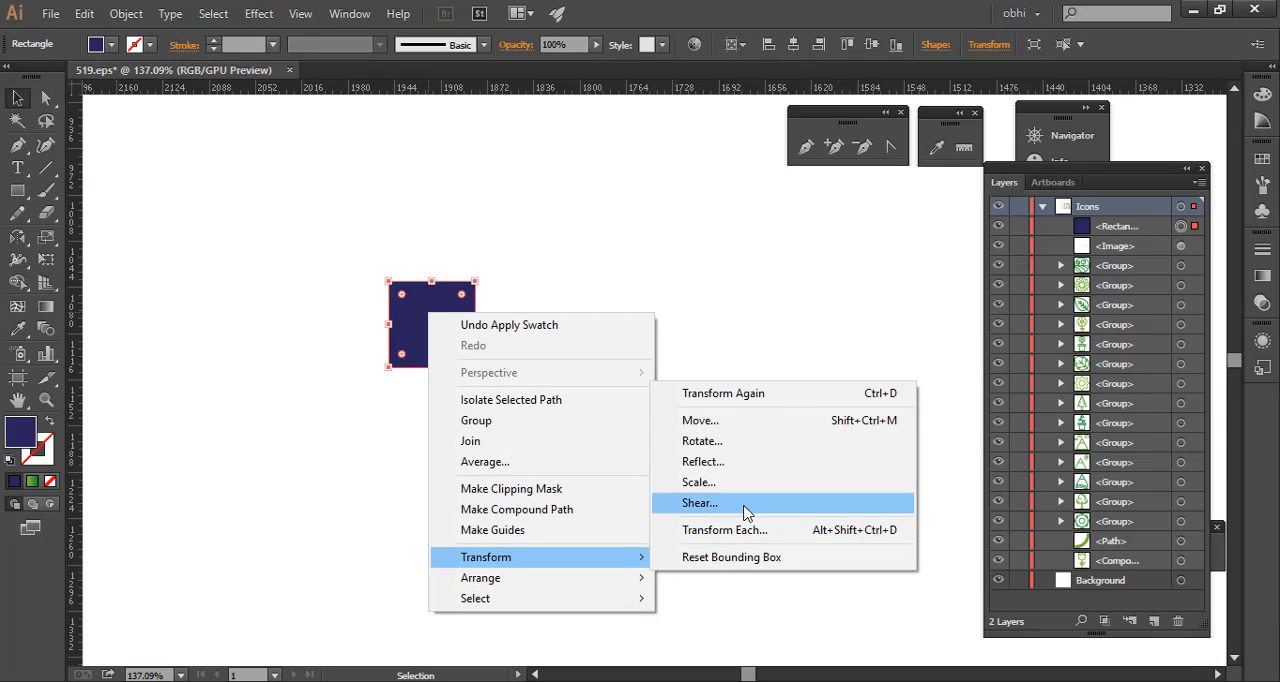
click(745, 512)
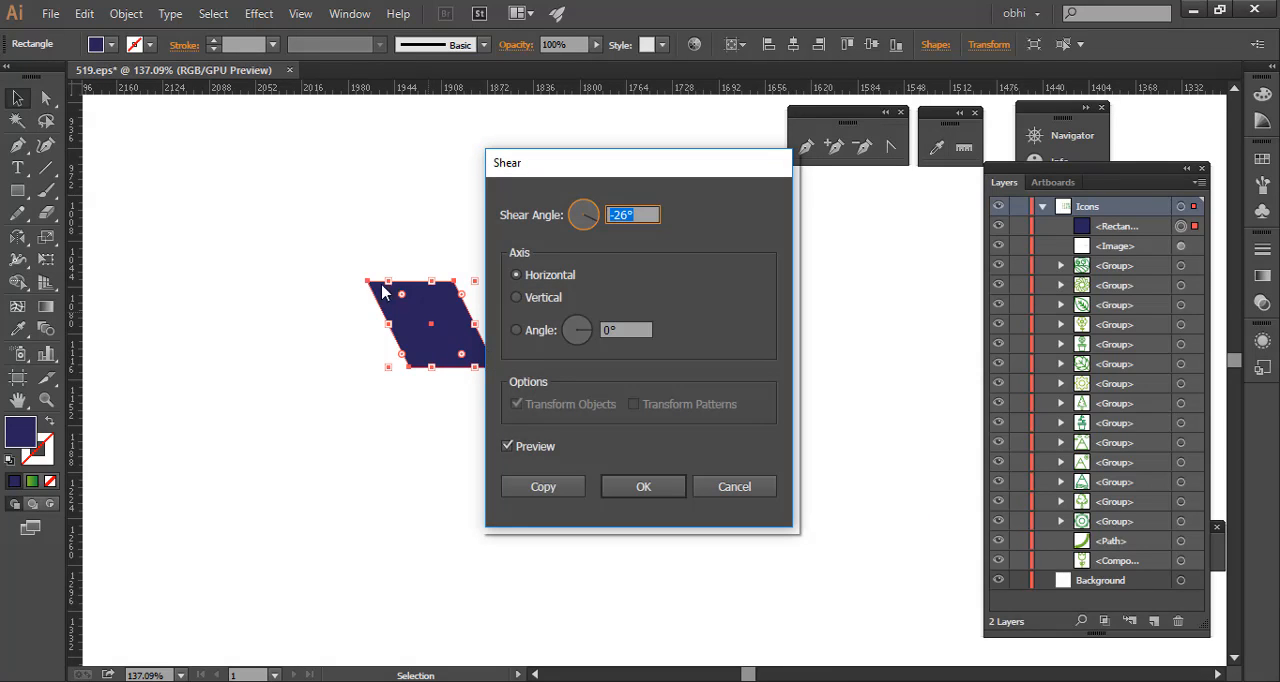
click(543, 297)
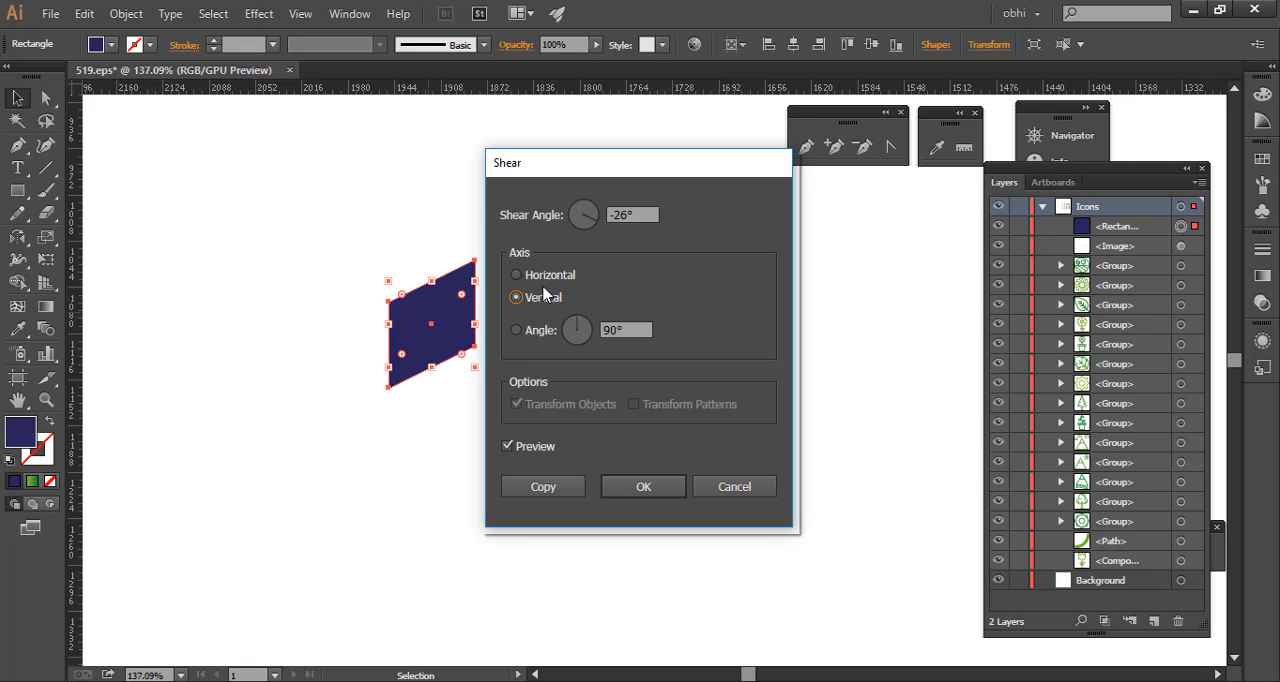
click(548, 278)
click(545, 297)
- Try vertical shear angles of 0° and 15° on the navy square
click(627, 212)
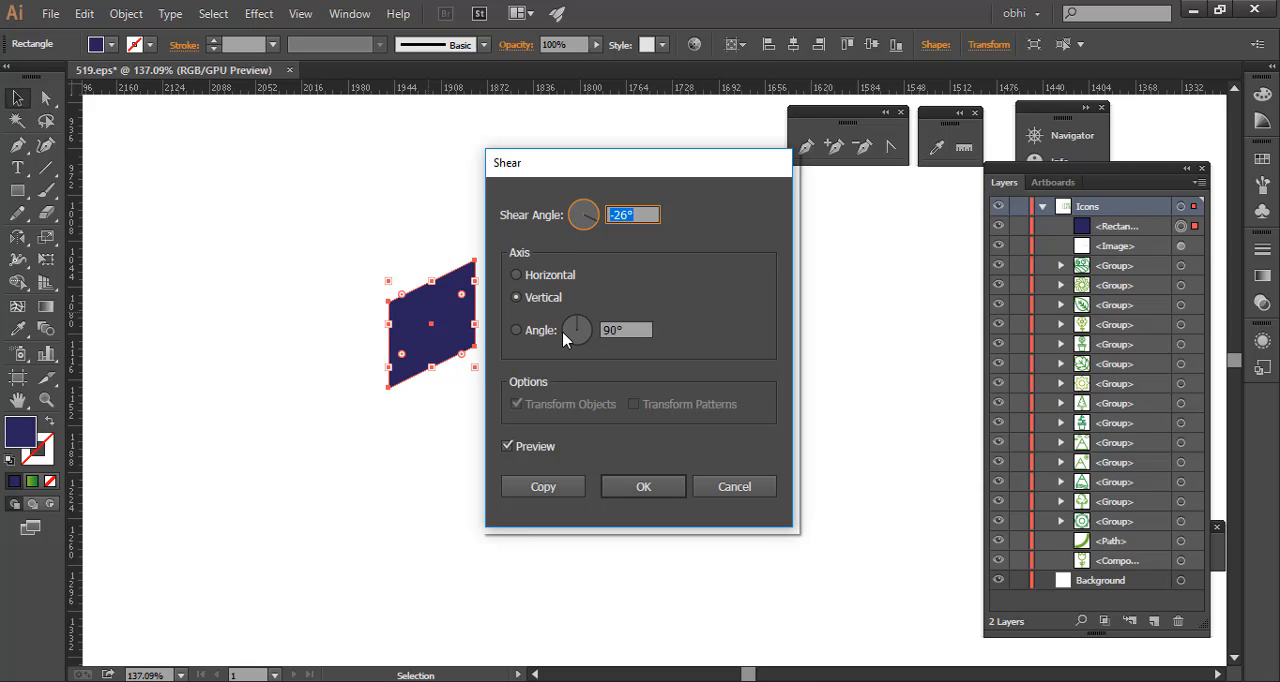
text(0)
key(Tab)
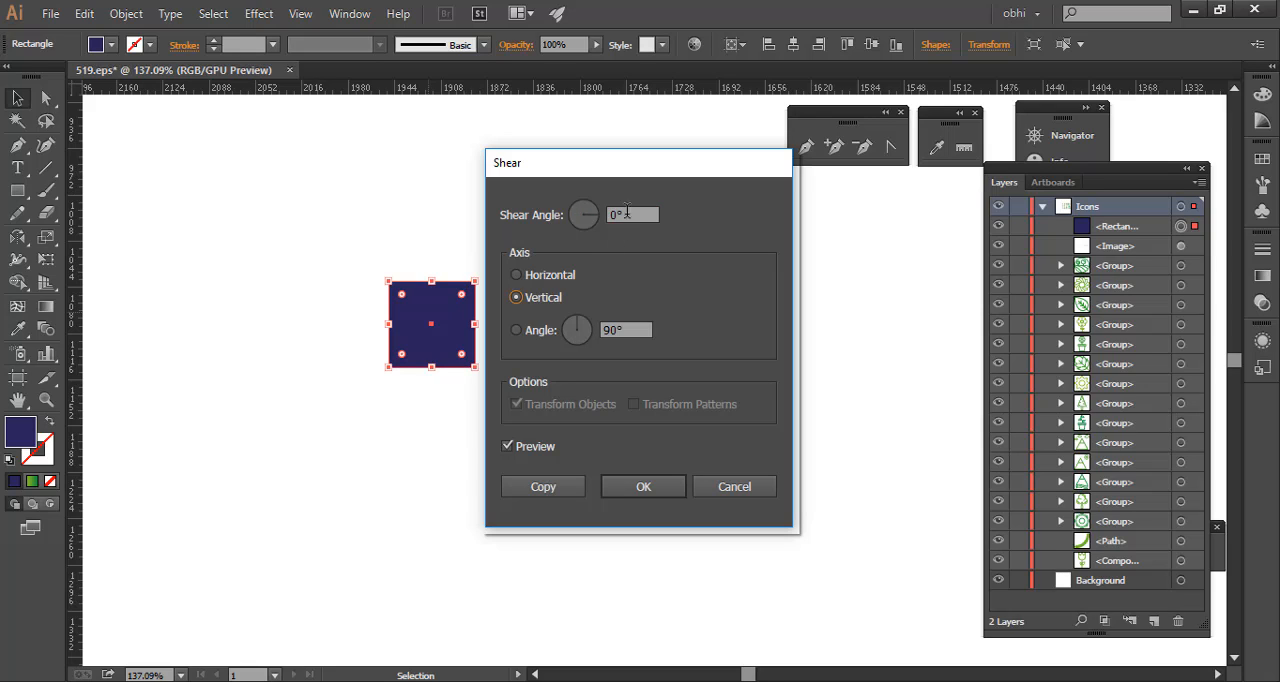
key(shift+Tab)
text(15)
key(Tab)
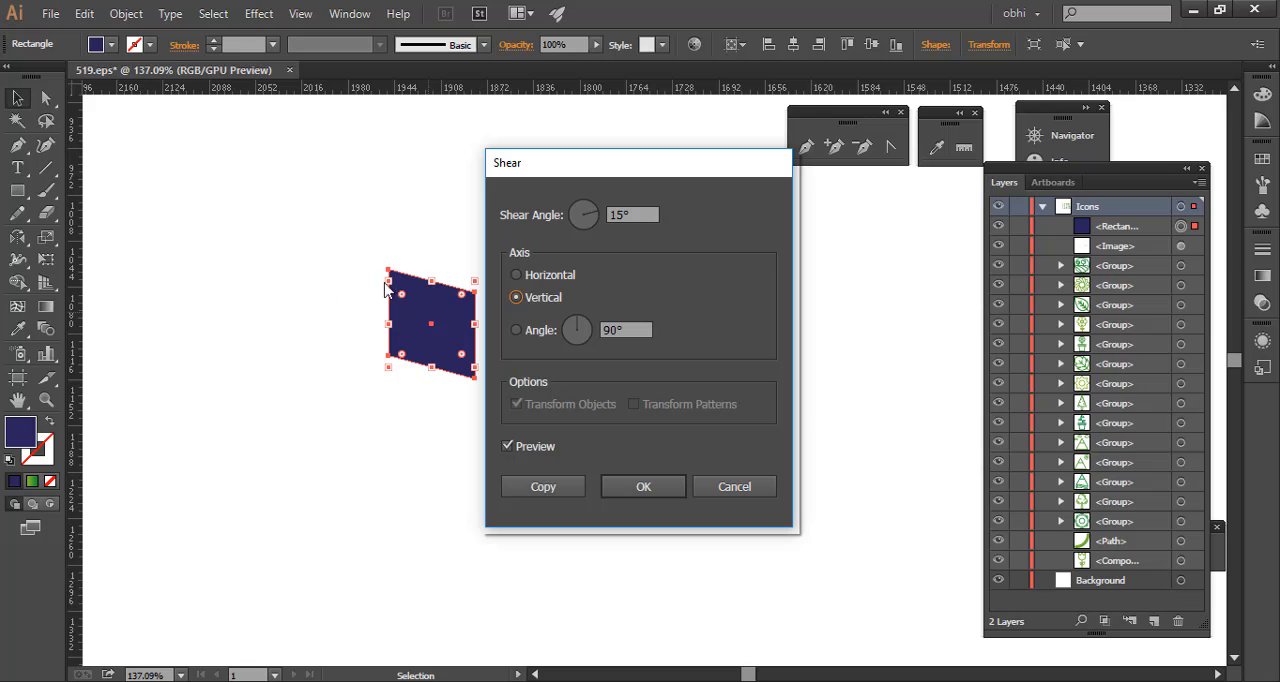
click(704, 491)
click(492, 275)
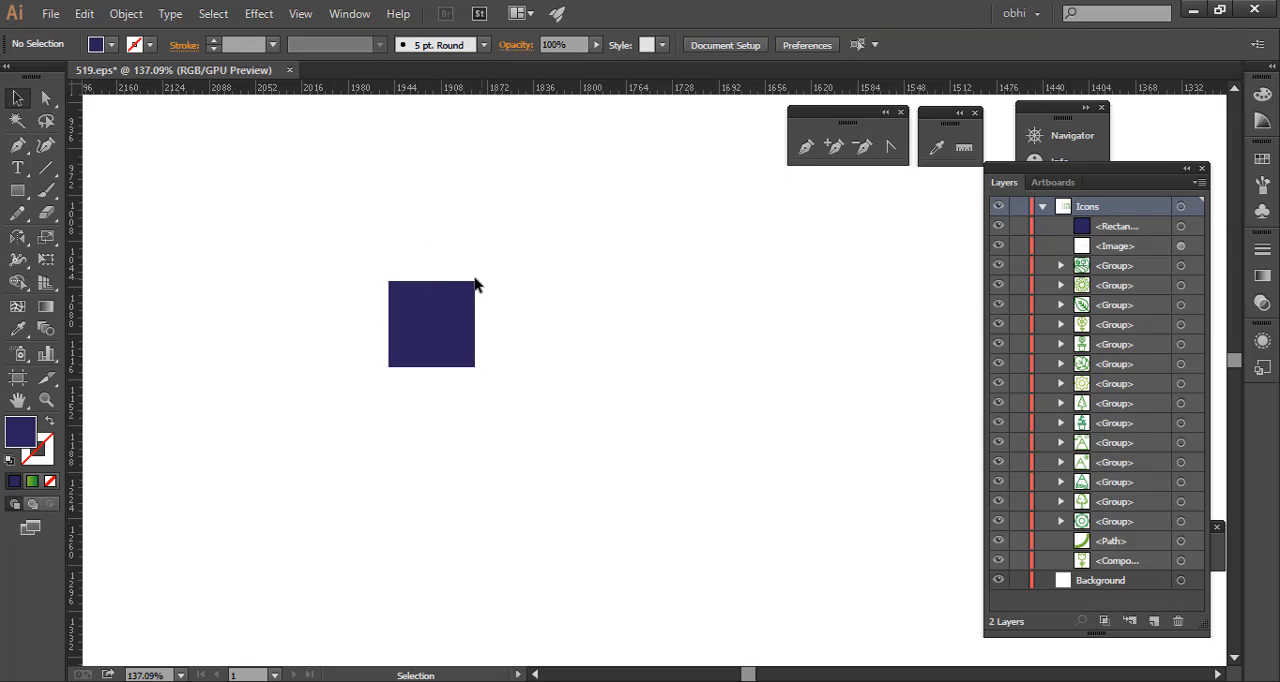
- Duplicate the navy square to make a horizontal row of three squares
click(18, 168)
click(17, 98)
drag(461, 320, 520, 280)
click(617, 357)
- Distribute the three navy squares evenly by their horizontal centres, aligned to the selection instead of the artboard
drag(186, 211, 837, 357)
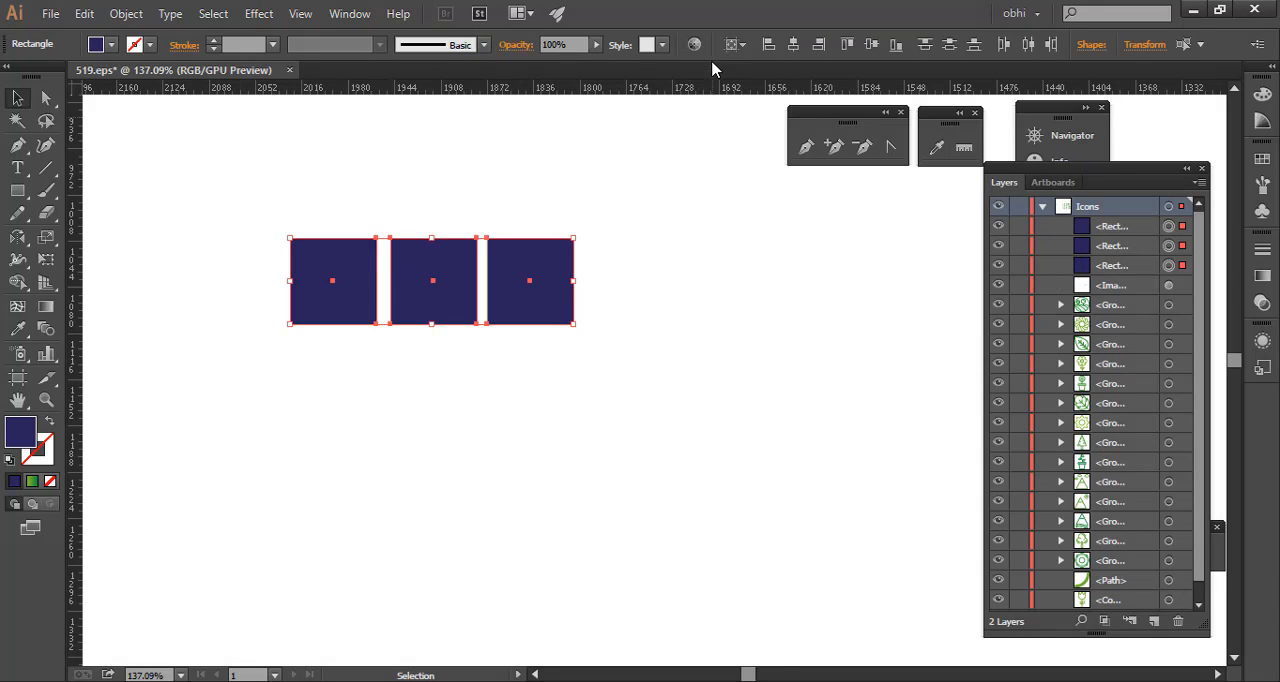
click(1028, 49)
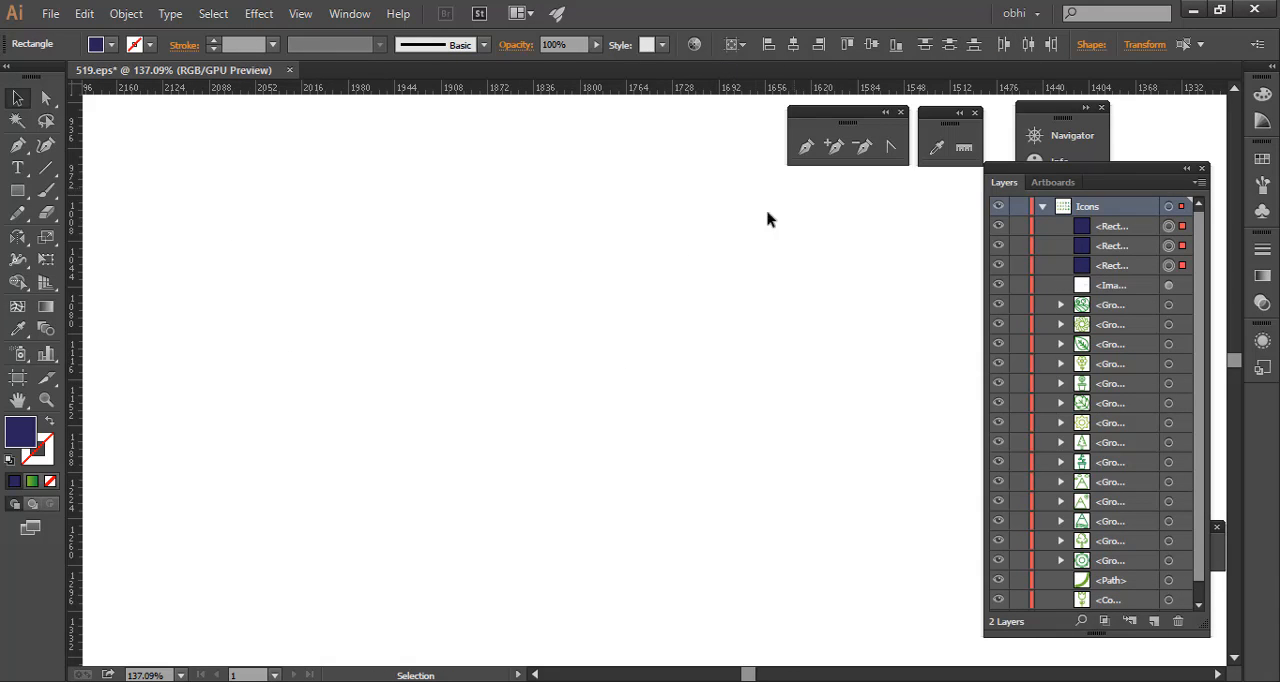
key(ctrl+z)
click(735, 44)
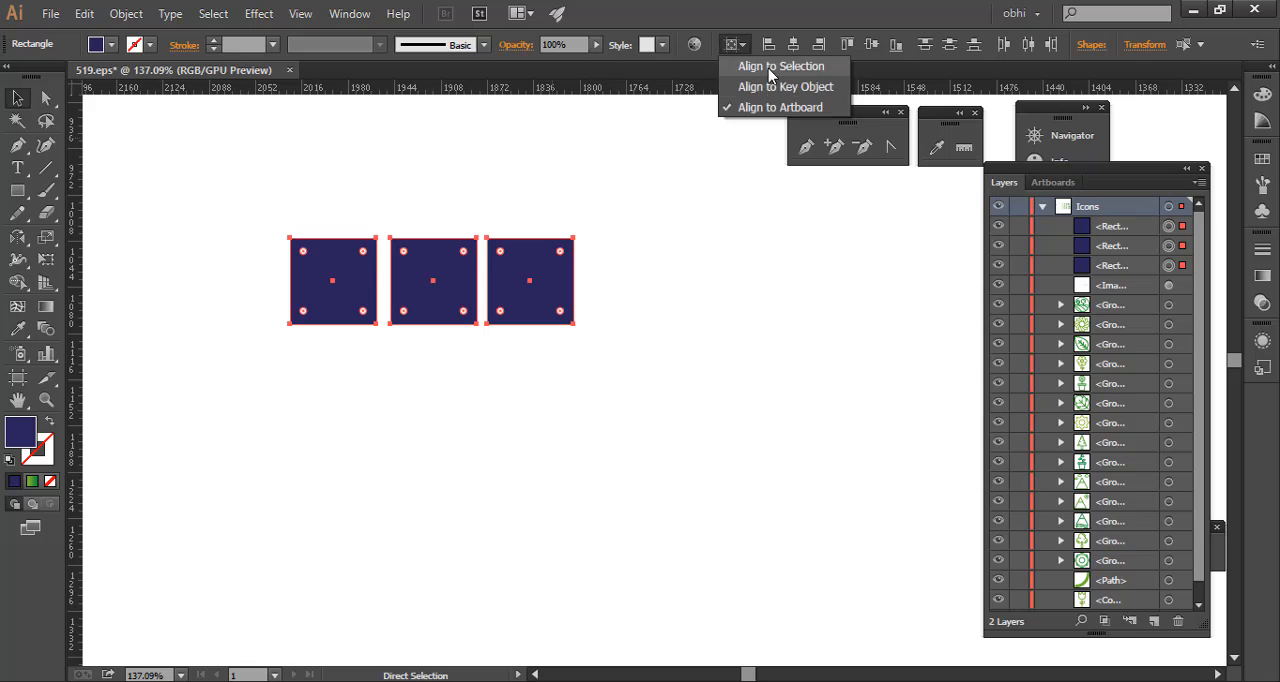
click(776, 63)
click(1027, 47)
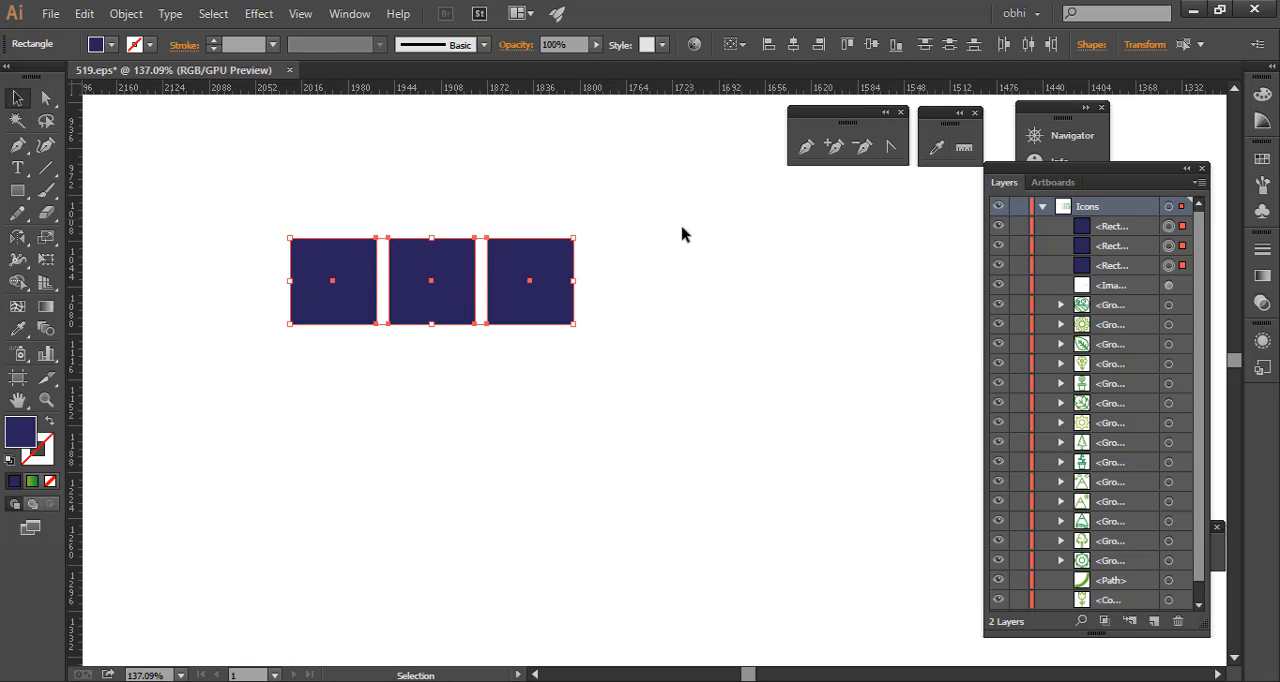
click(680, 234)
- Change the fill of all three squares in the row to medium blue
drag(349, 264, 383, 320)
drag(361, 304, 520, 356)
drag(557, 351, 485, 375)
drag(734, 266, 186, 440)
click(112, 45)
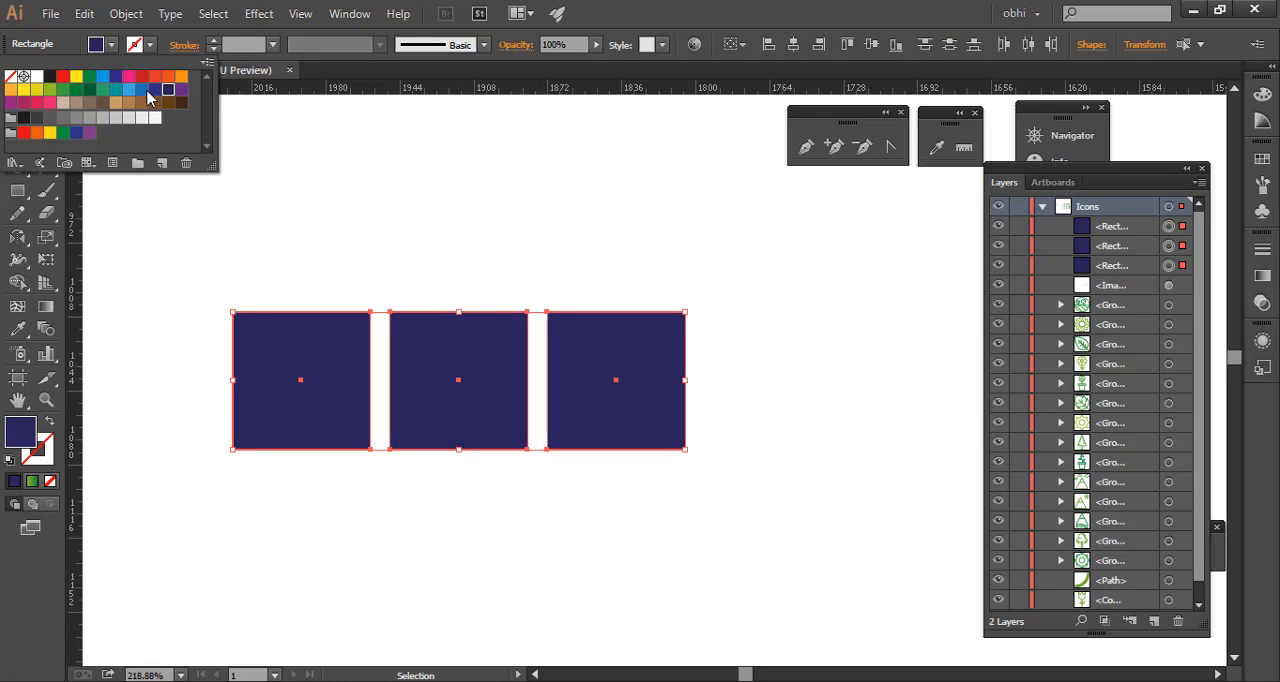
click(142, 89)
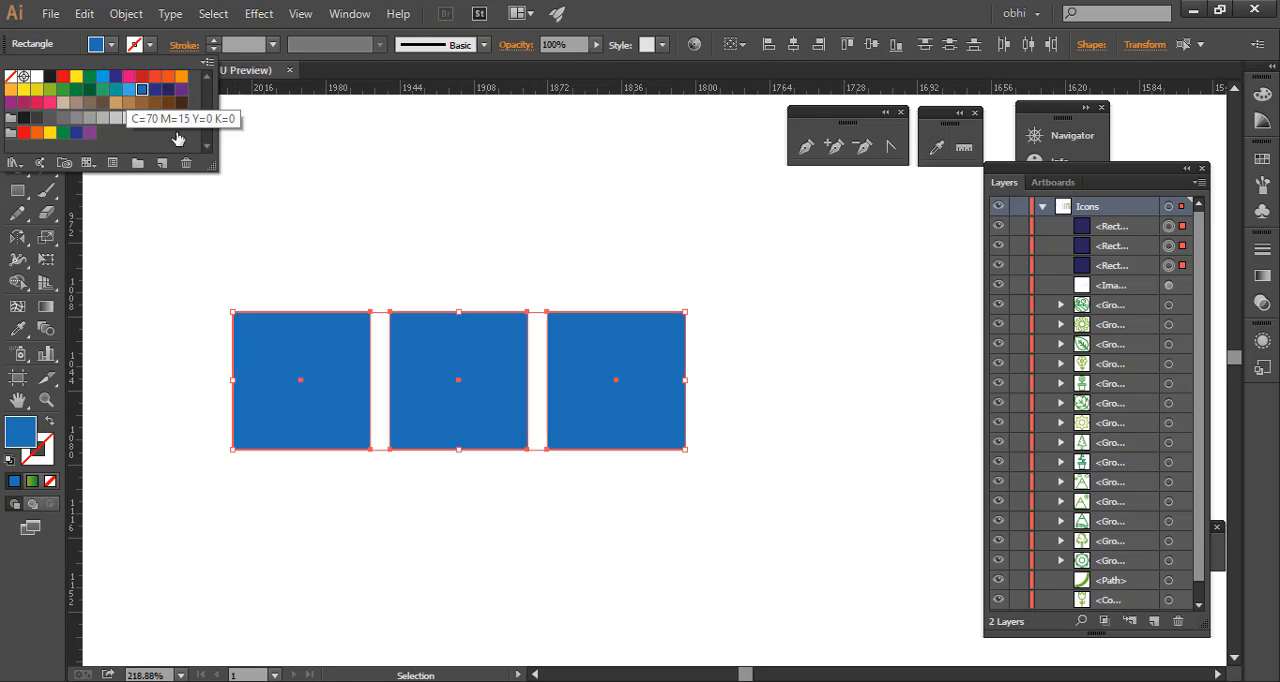
click(391, 197)
- Add the letter E as a text object above the first blue square
key(t)
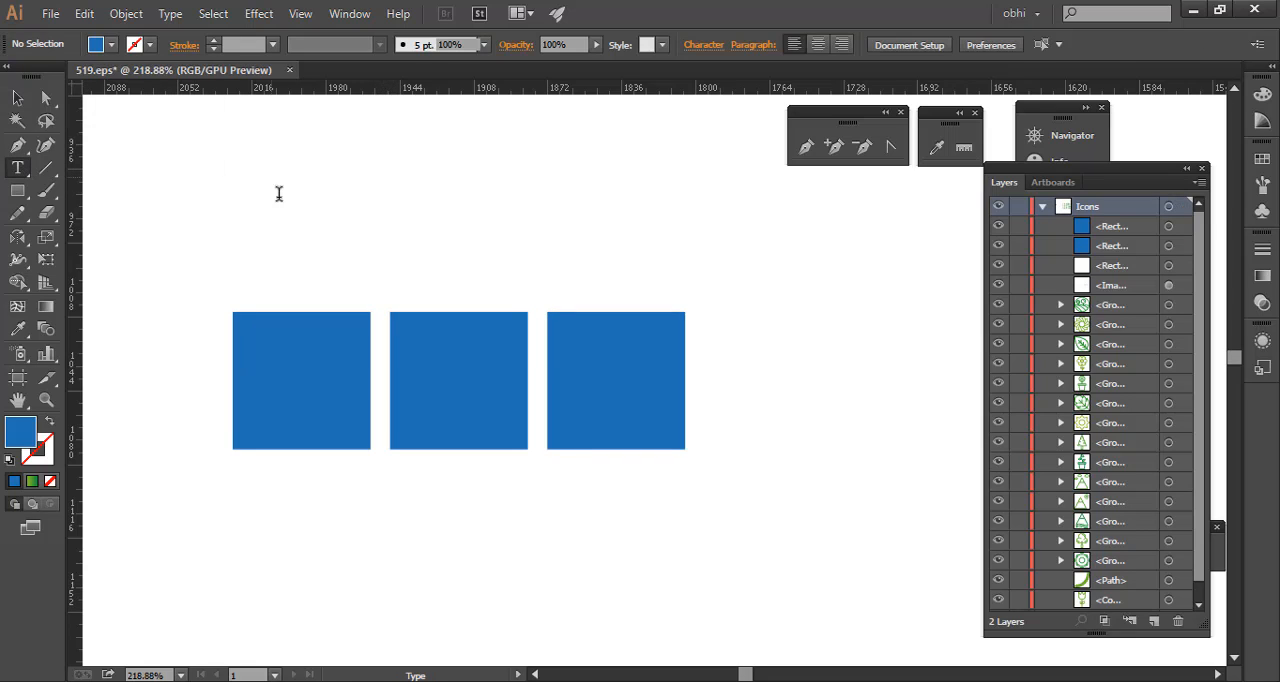
click(361, 207)
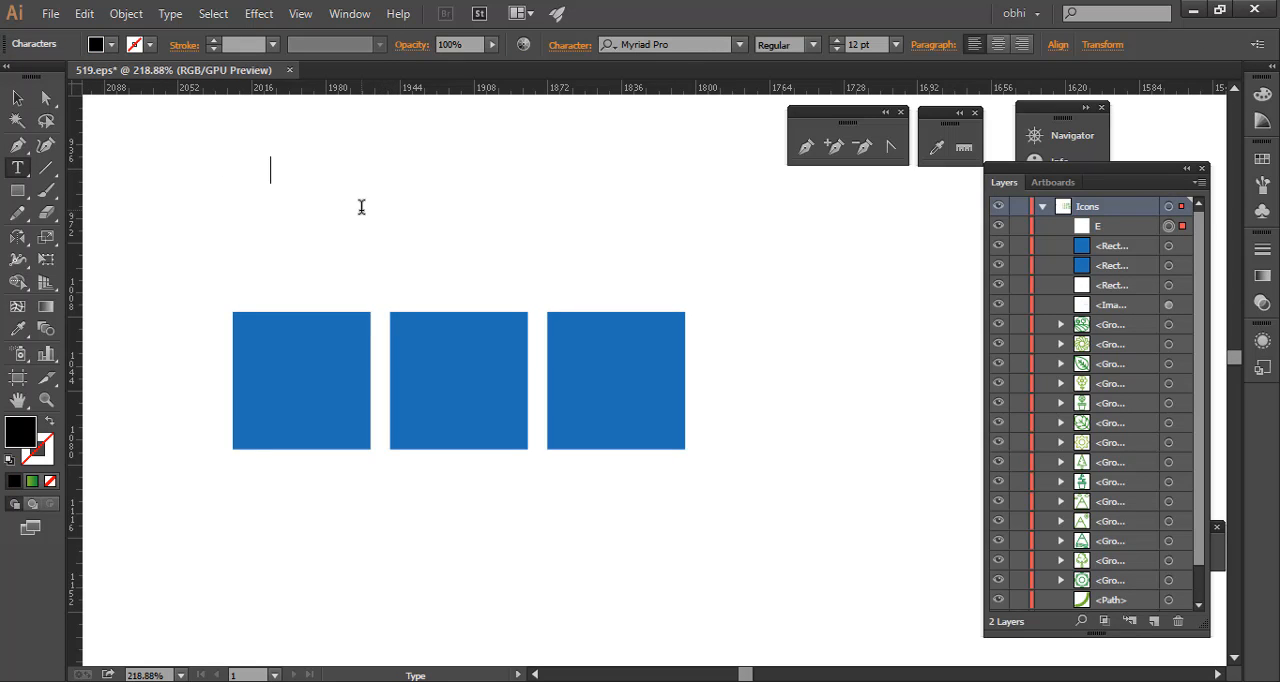
key(Escape)
click(365, 212)
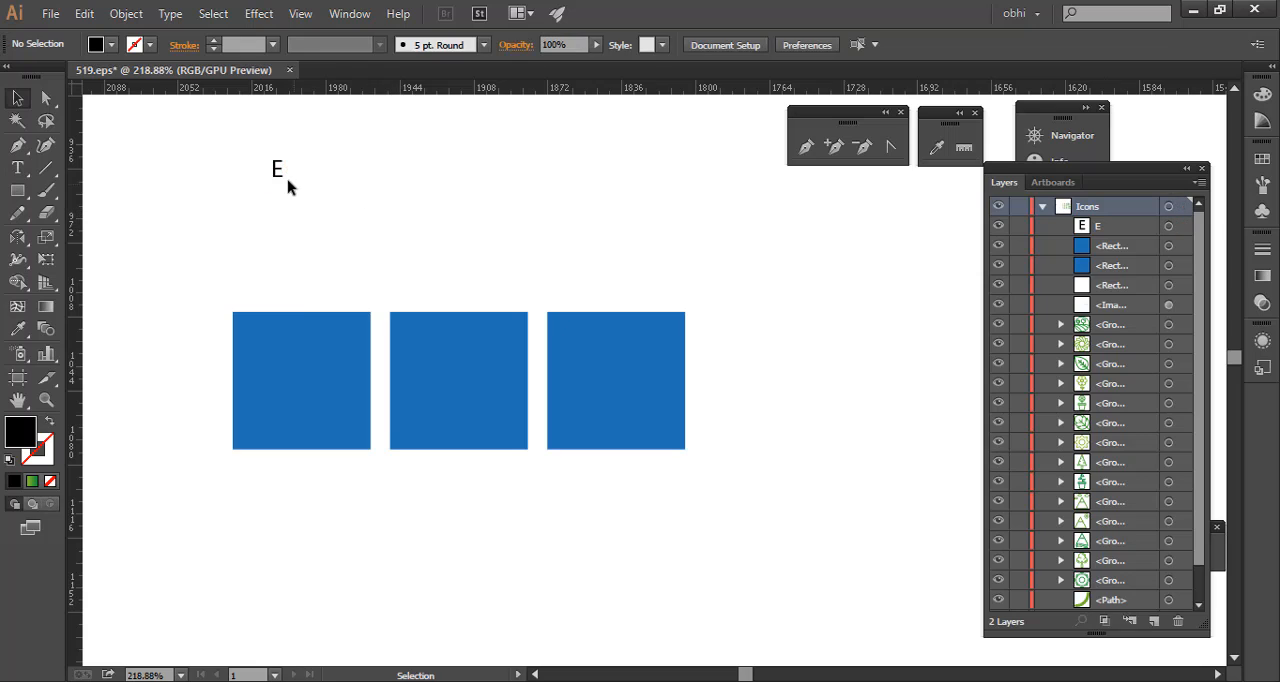
- Duplicate the letter E just below and beside the original and change the copy's text to T
drag(273, 175, 311, 203)
double_click(308, 201)
key(ctrl+a)
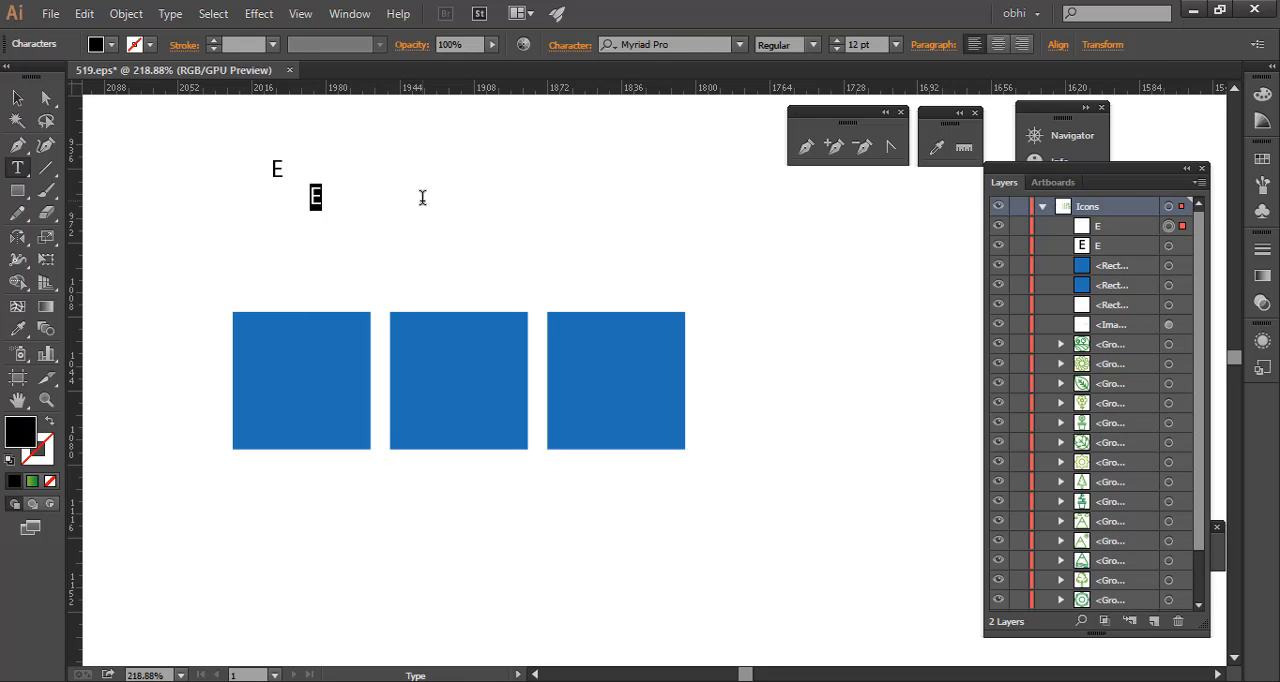
text(T)
key(Escape)
click(343, 209)
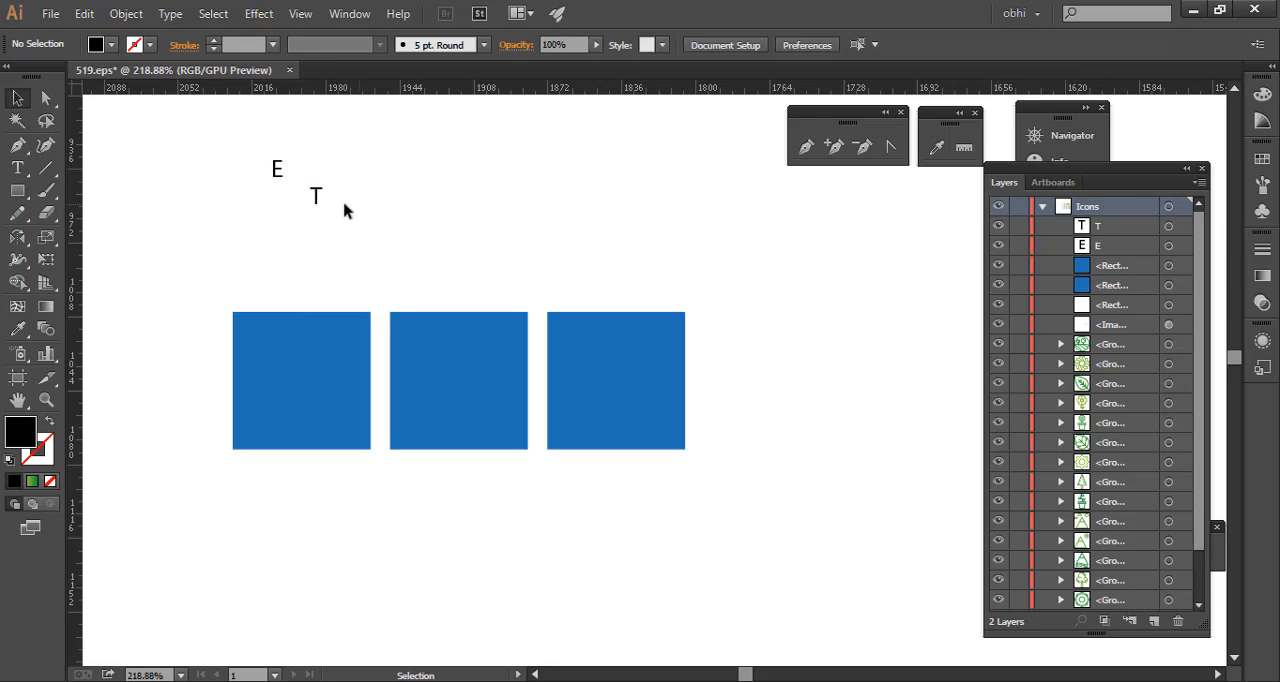
- Duplicate the letter T to its right and change the copy's text to V
drag(313, 205, 389, 201)
double_click(389, 201)
key(ctrl+a)
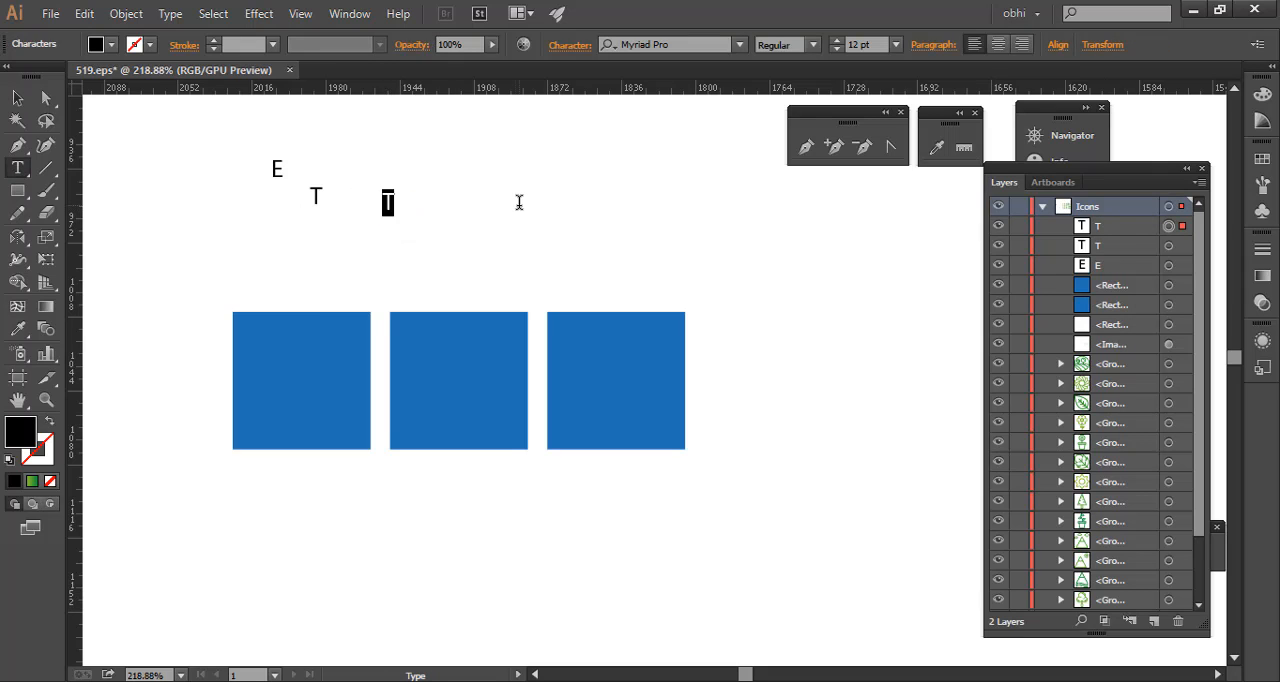
key(Escape)
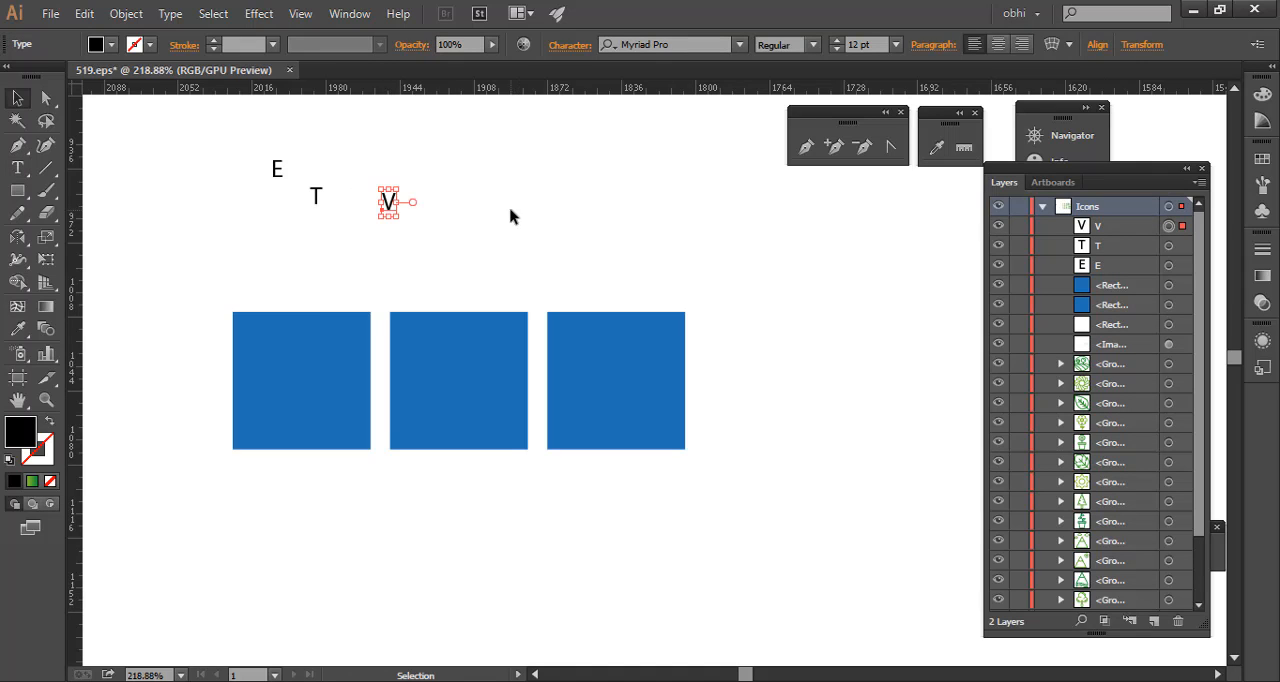
- Set the font size of the three letters E, T and V to 50 pt
drag(243, 160, 410, 222)
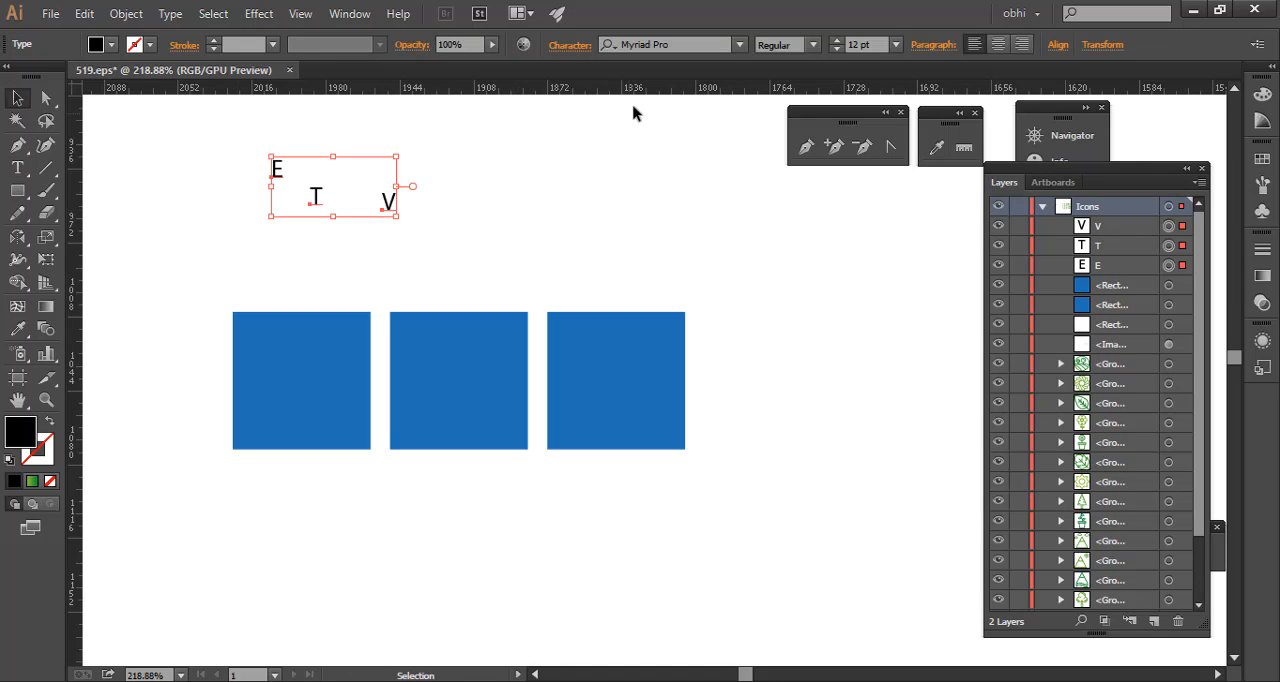
click(868, 44)
key(Return)
key(period)
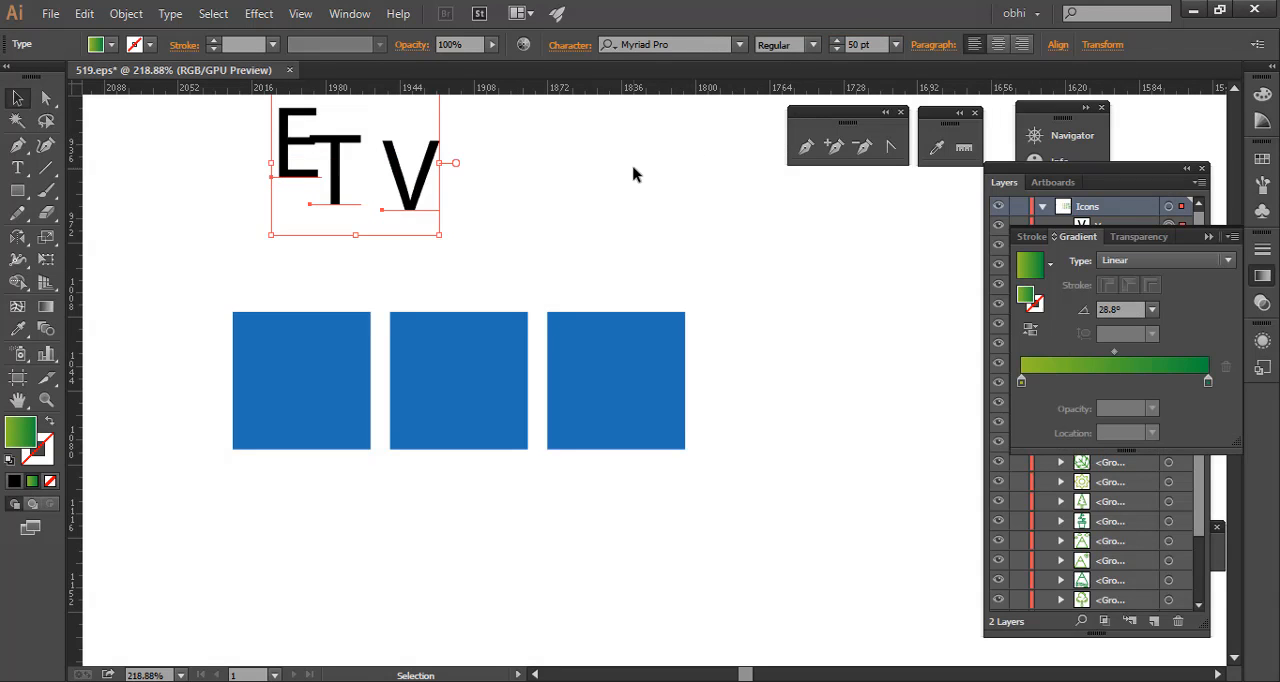
click(249, 157)
drag(249, 157, 471, 191)
click(149, 46)
click(570, 148)
click(449, 200)
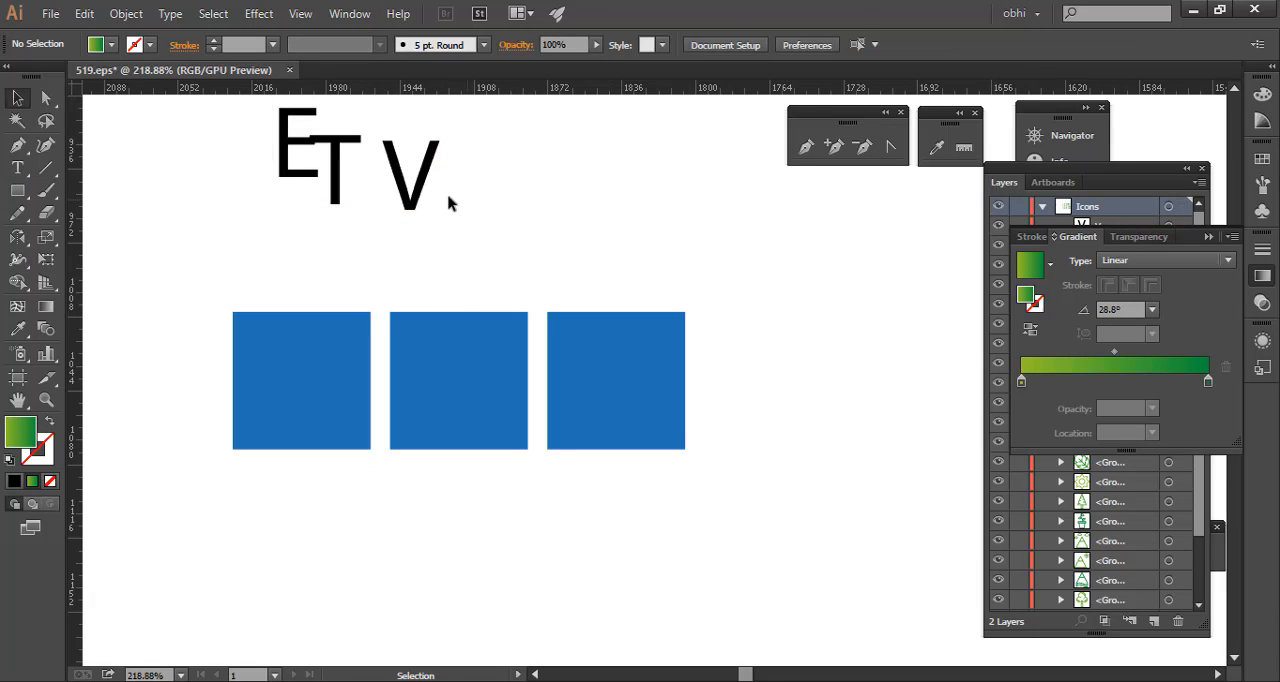
- Move the letters E, T and V onto the first, second and third blue squares respectively
drag(413, 193, 618, 399)
drag(355, 186, 466, 405)
drag(303, 170, 303, 411)
- Centre each letter with its own blue square horizontally and vertically, one letter-and-square pair at a time
drag(142, 325, 335, 436)
drag(208, 312, 324, 492)
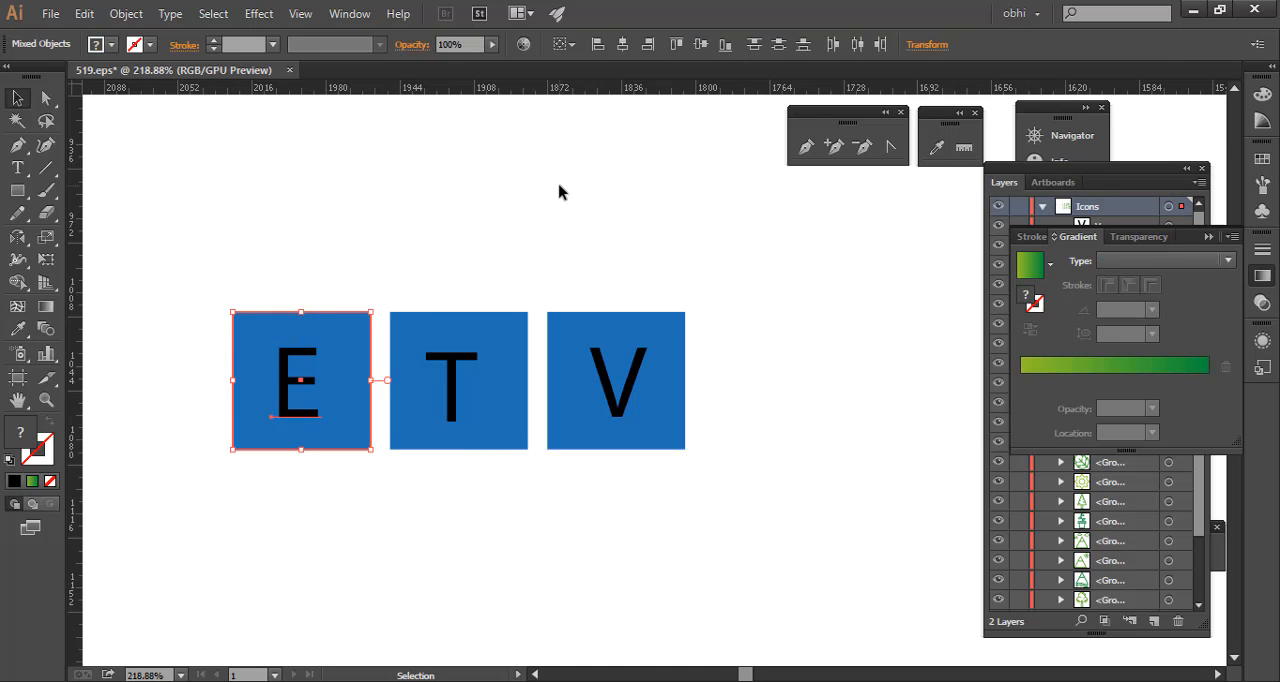
click(623, 44)
click(701, 44)
drag(403, 277, 495, 496)
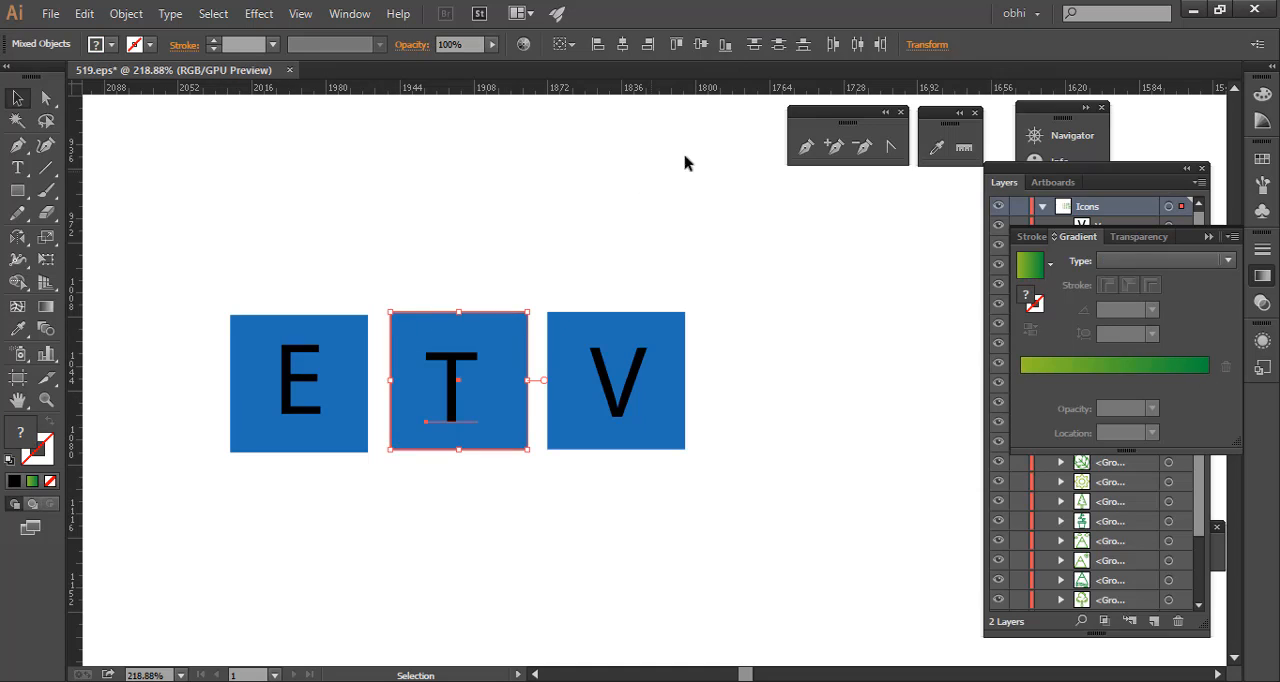
click(623, 44)
click(701, 44)
mouse_move(611, 239)
mouse_down()
mouse_move(697, 468)
mouse_move(714, 461)
mouse_up()
click(701, 44)
click(623, 44)
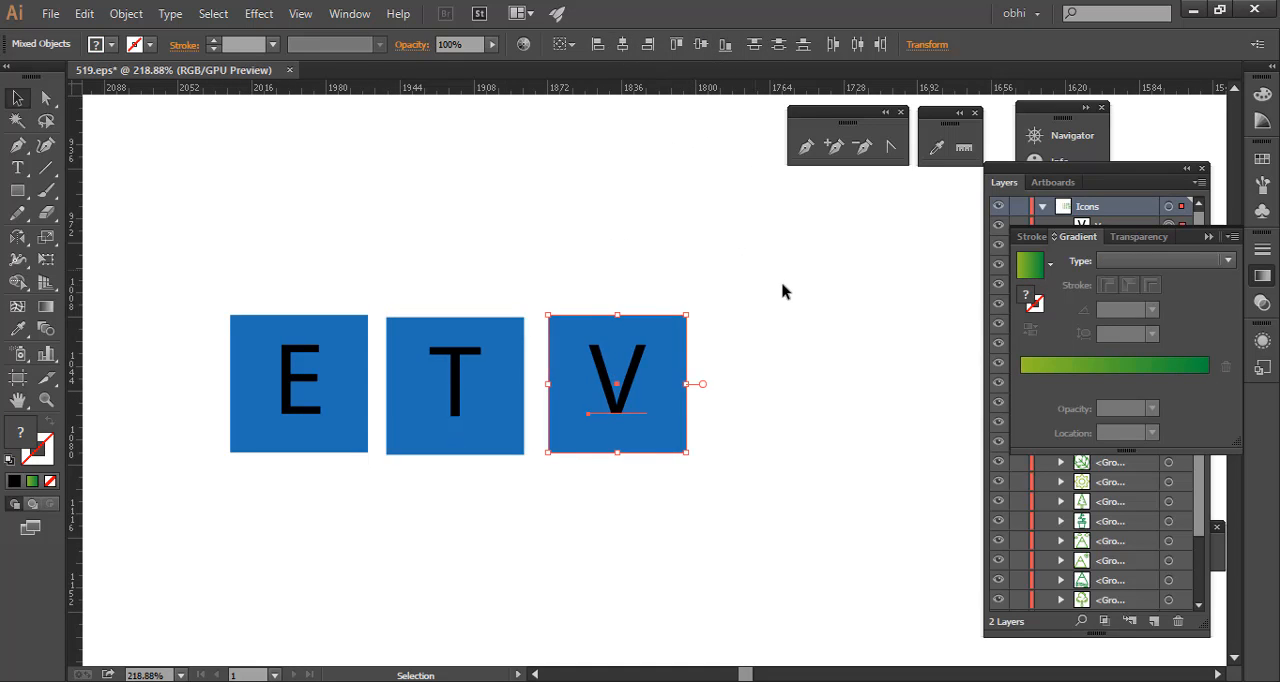
- Group each letter with its blue square, making separate E, T and V groups
click(288, 252)
drag(195, 240, 308, 458)
right_click(290, 343)
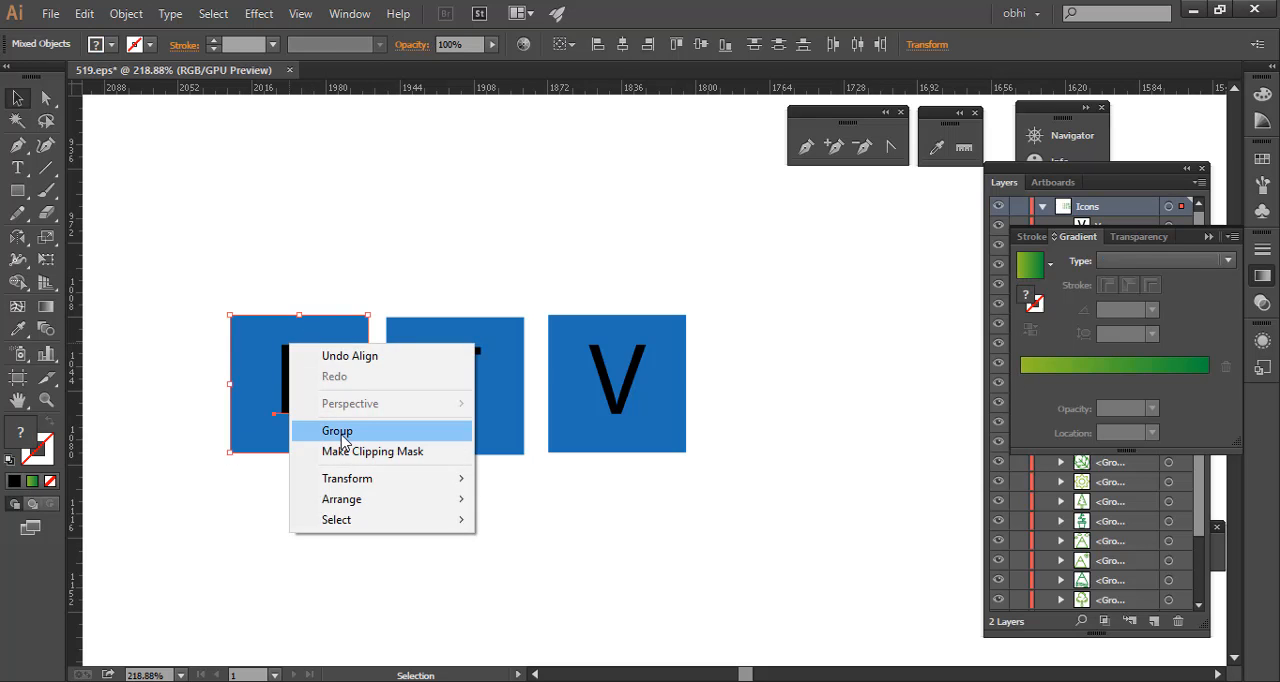
click(330, 431)
drag(394, 293, 471, 455)
right_click(455, 330)
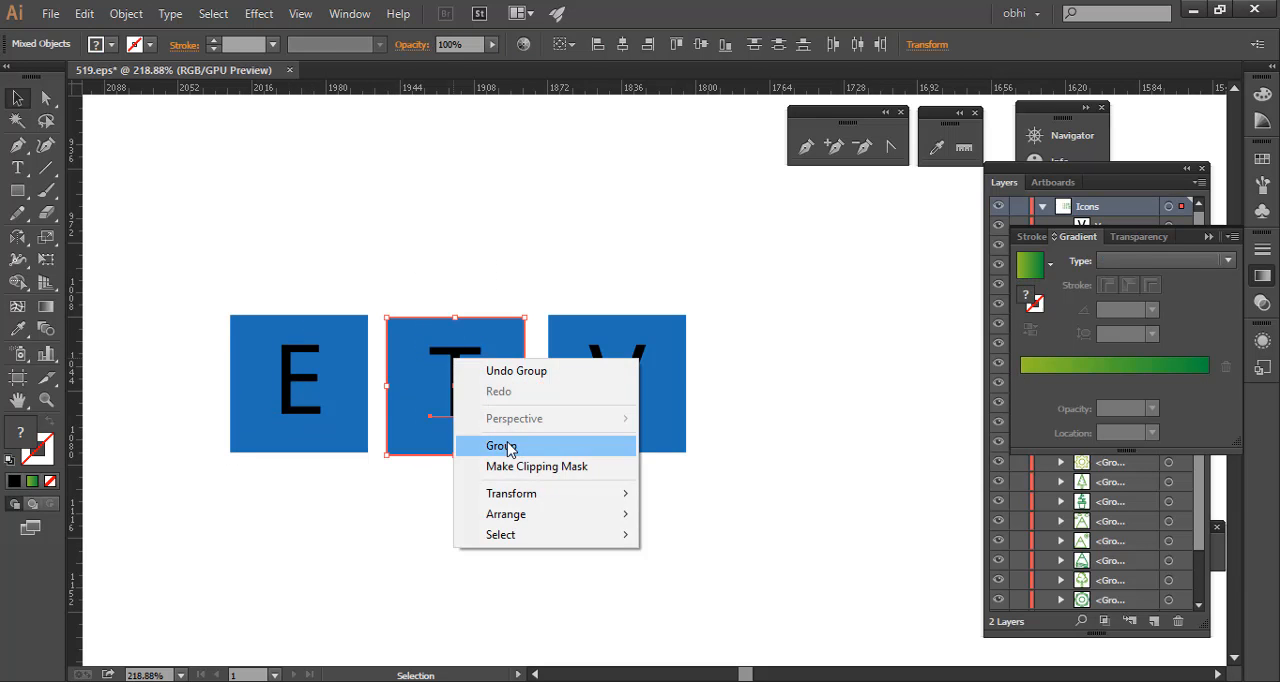
click(515, 444)
drag(578, 276, 614, 423)
right_click(626, 366)
click(640, 451)
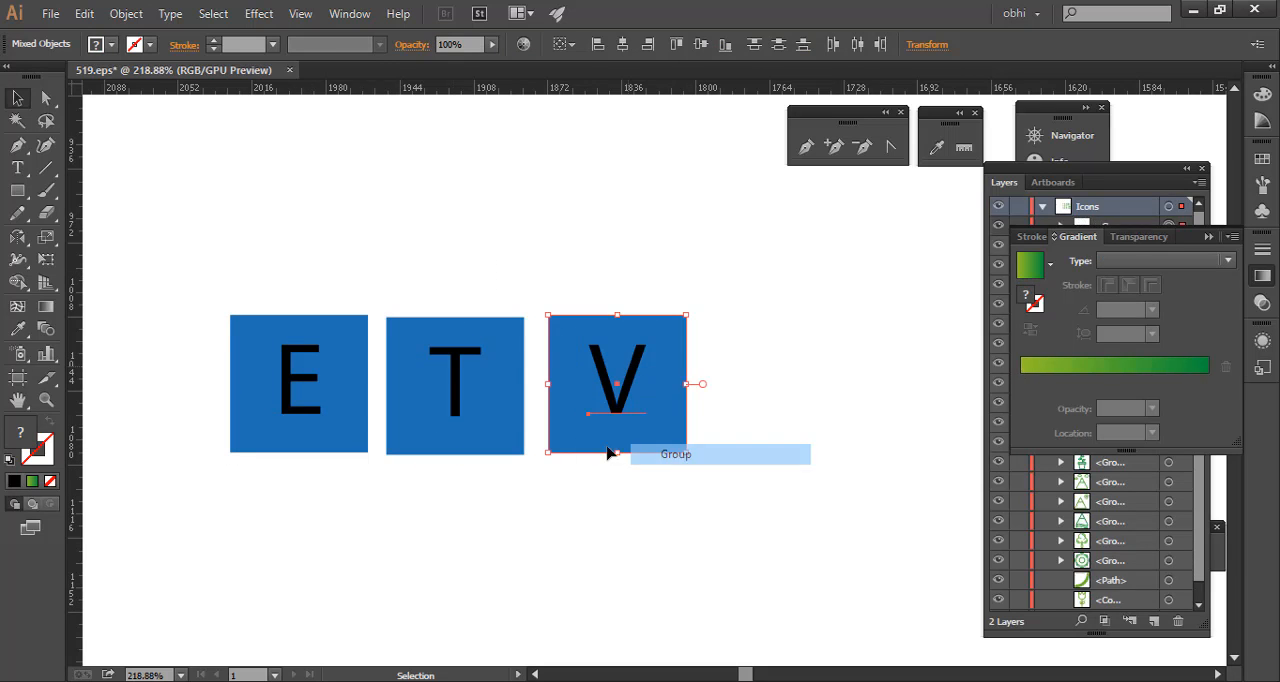
- Align the three letter groups by their vertical centres and distribute them evenly by their horizontal centres
click(227, 330)
drag(172, 288, 706, 478)
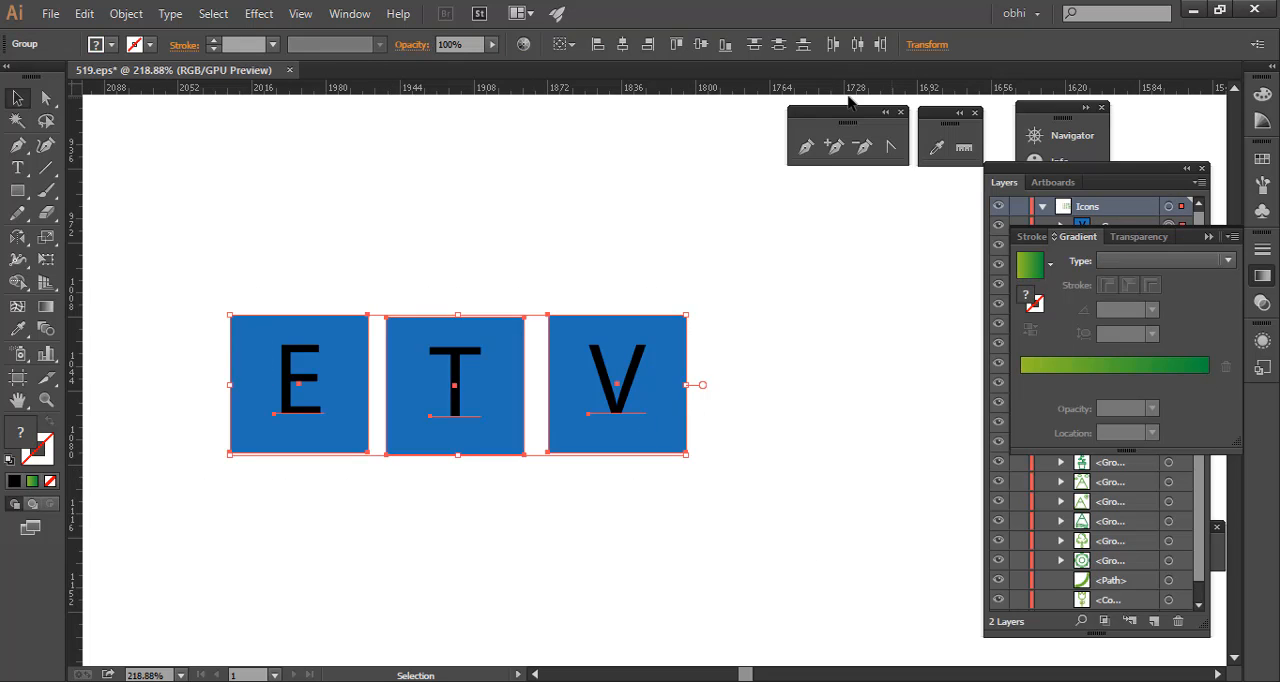
click(700, 44)
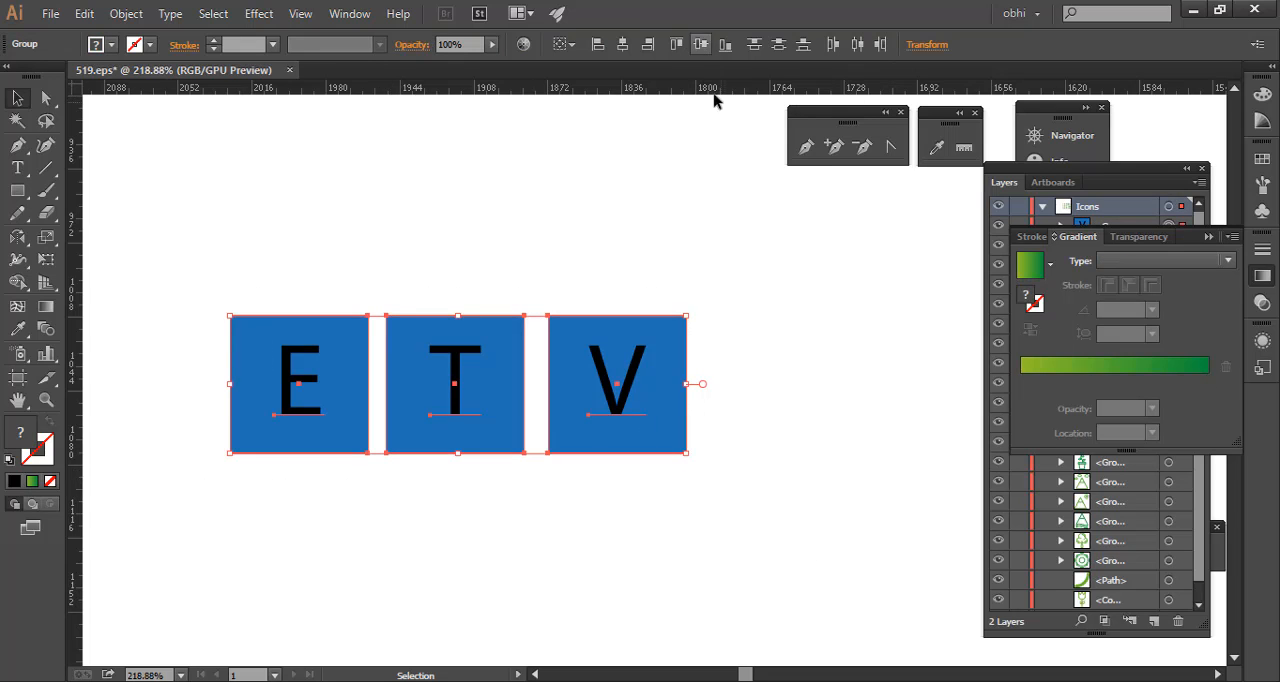
click(855, 46)
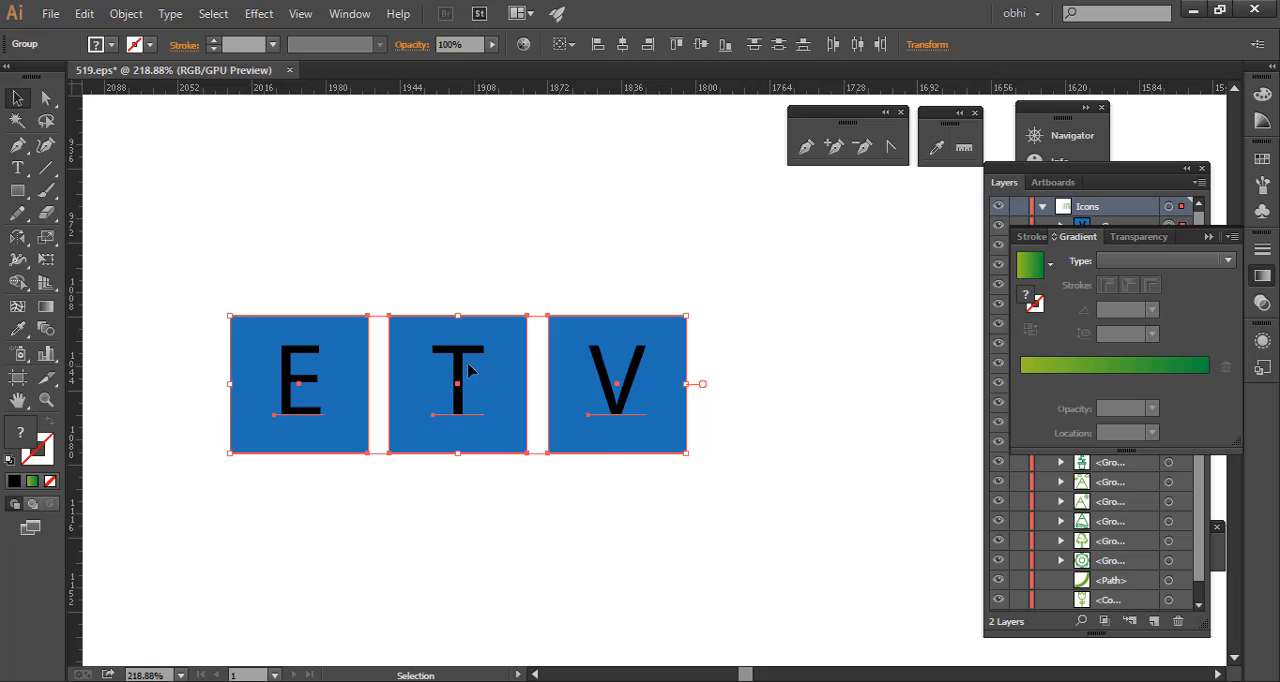
- Shear the three letter groups by 25° along the horizontal axis, applied to the originals with no copy
right_click(426, 364)
mouse_move(540, 519)
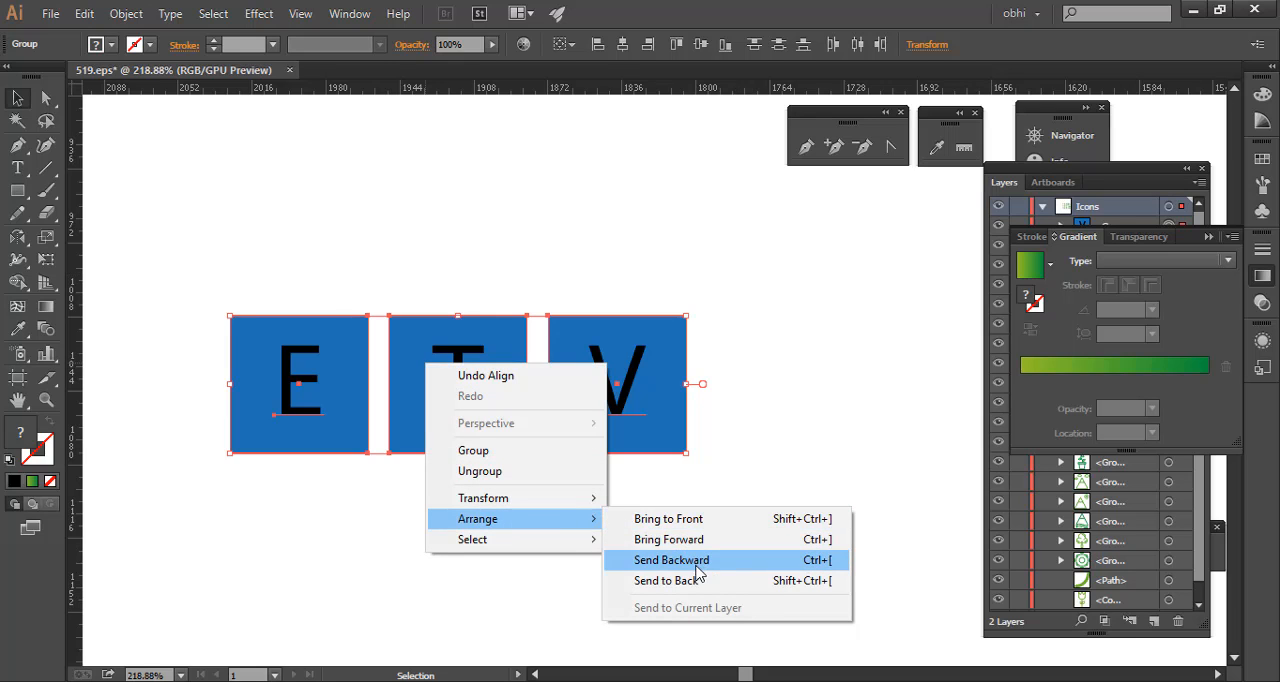
mouse_move(570, 499)
click(680, 609)
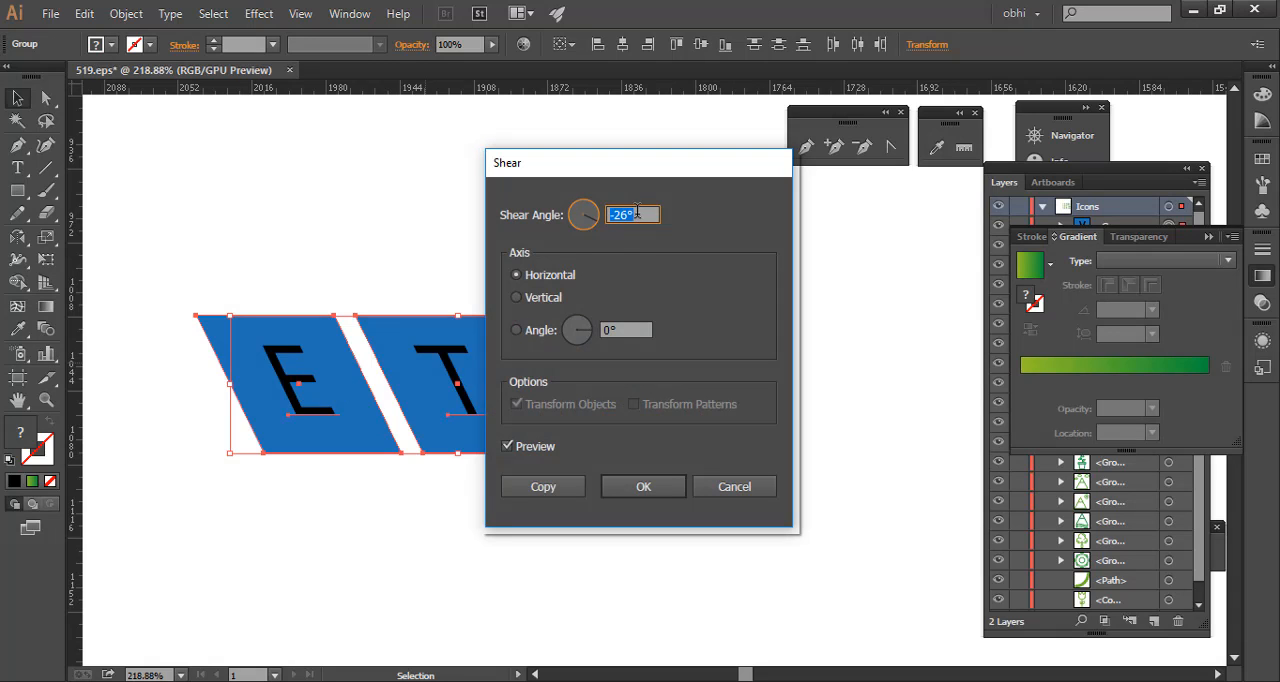
text(25)
key(Tab)
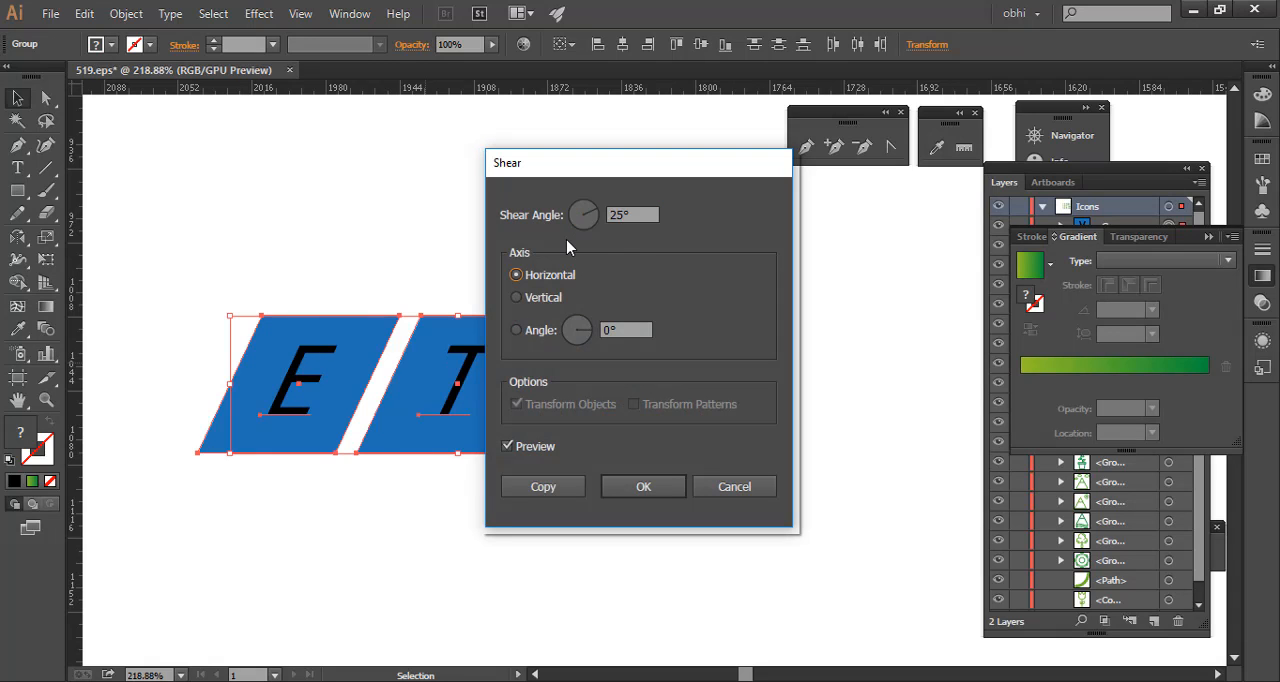
drag(582, 166, 860, 247)
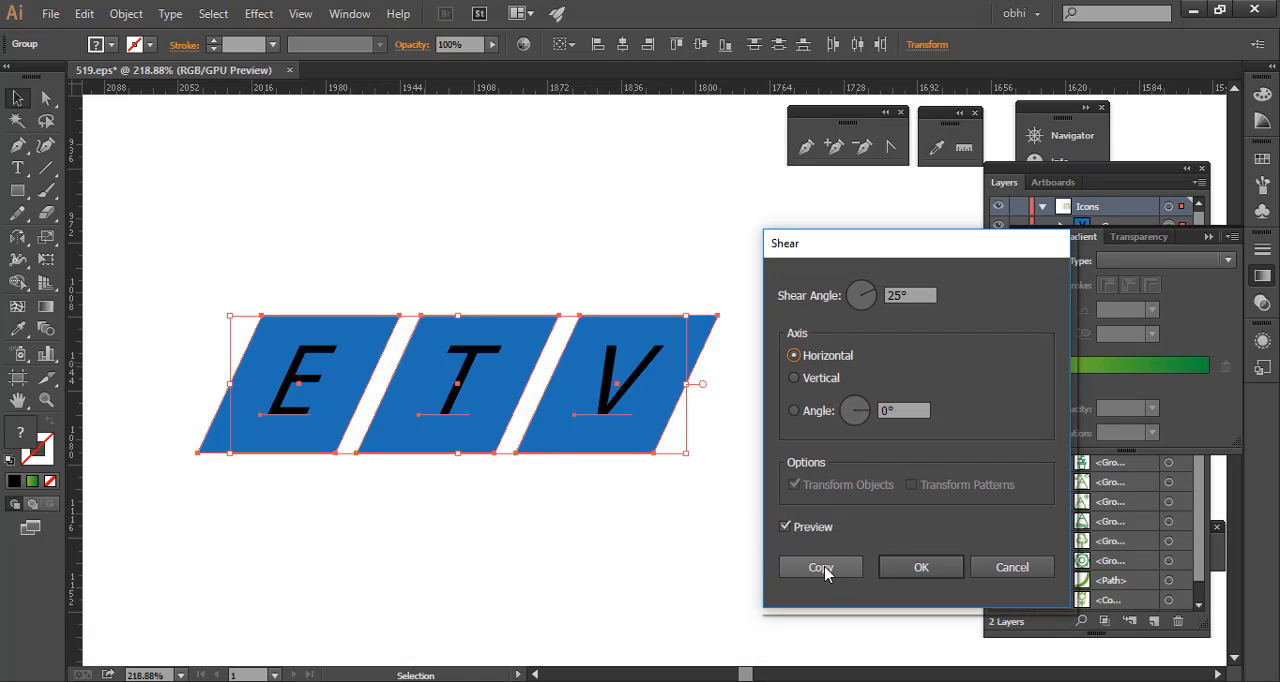
click(883, 565)
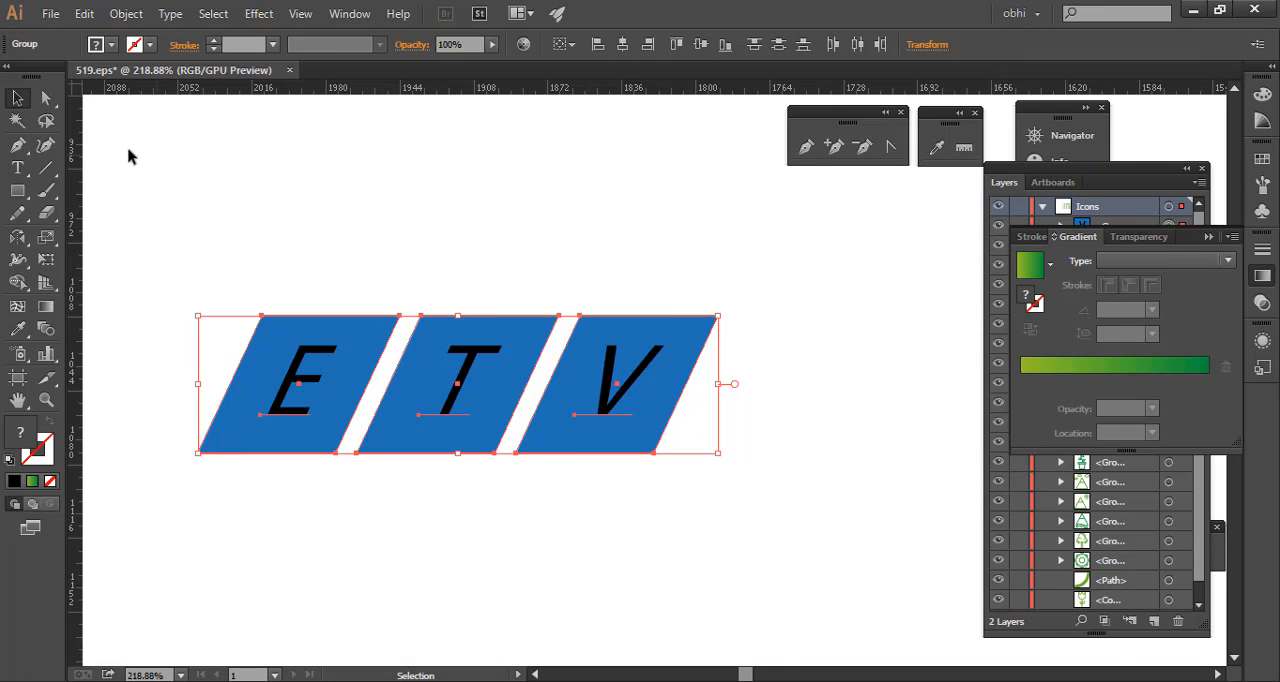
- Draw a square about 80 px wide in the empty area below the slanted V tile
click(677, 235)
drag(723, 232, 602, 270)
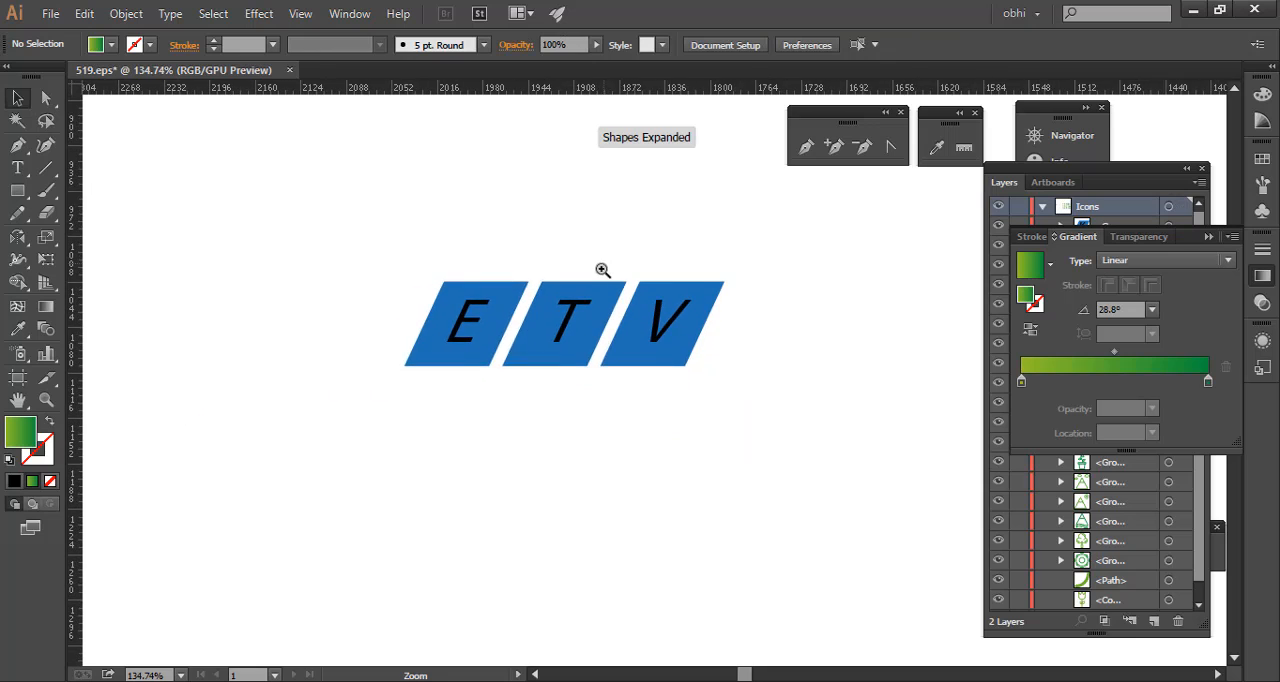
drag(806, 311, 606, 283)
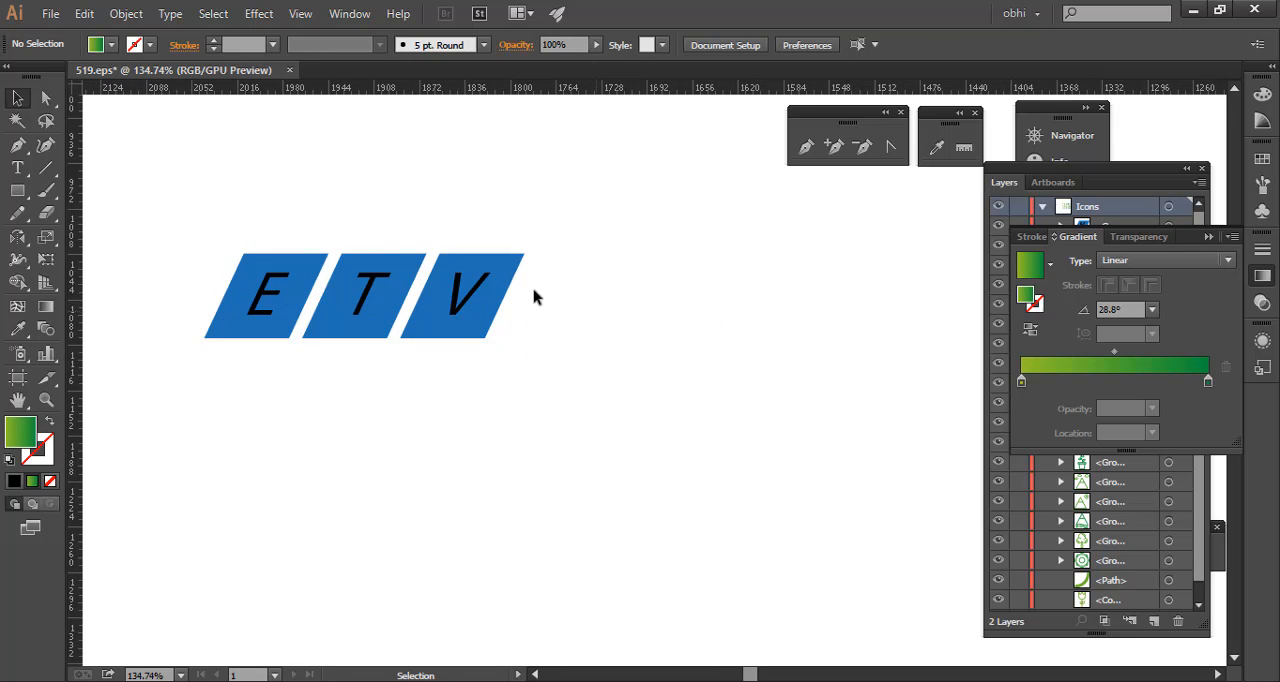
click(338, 301)
click(604, 372)
drag(17, 190, 90, 196)
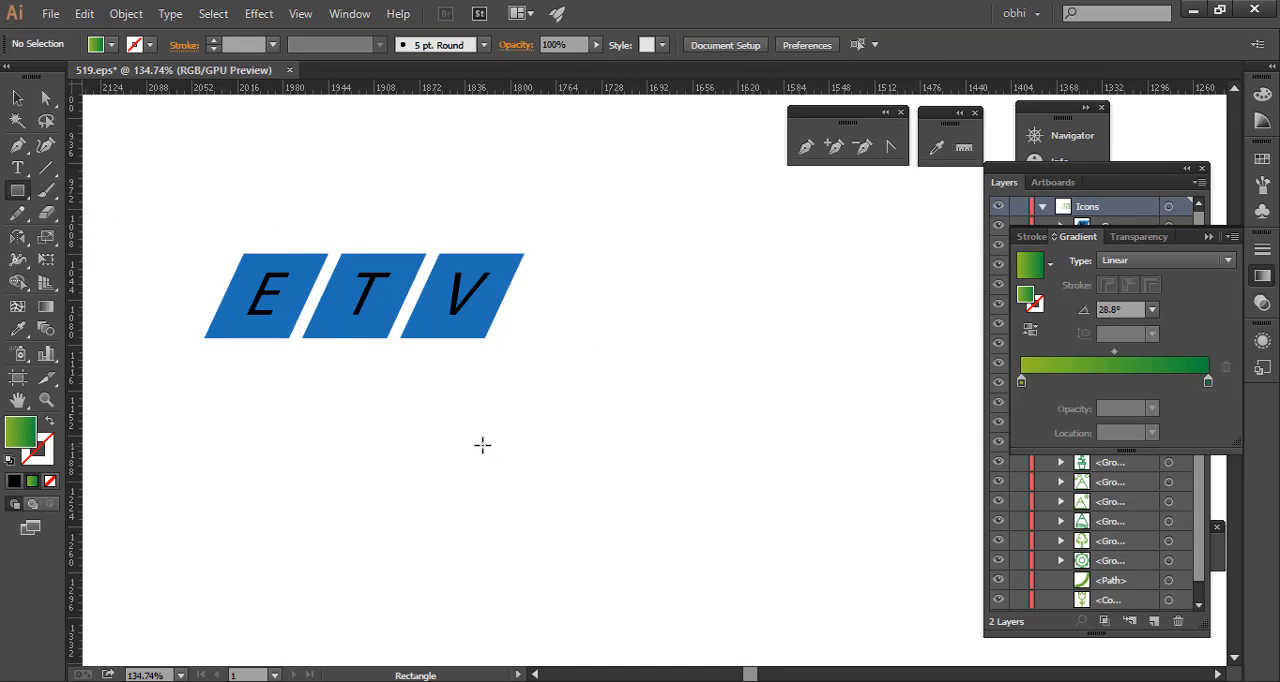
drag(482, 444, 533, 496)
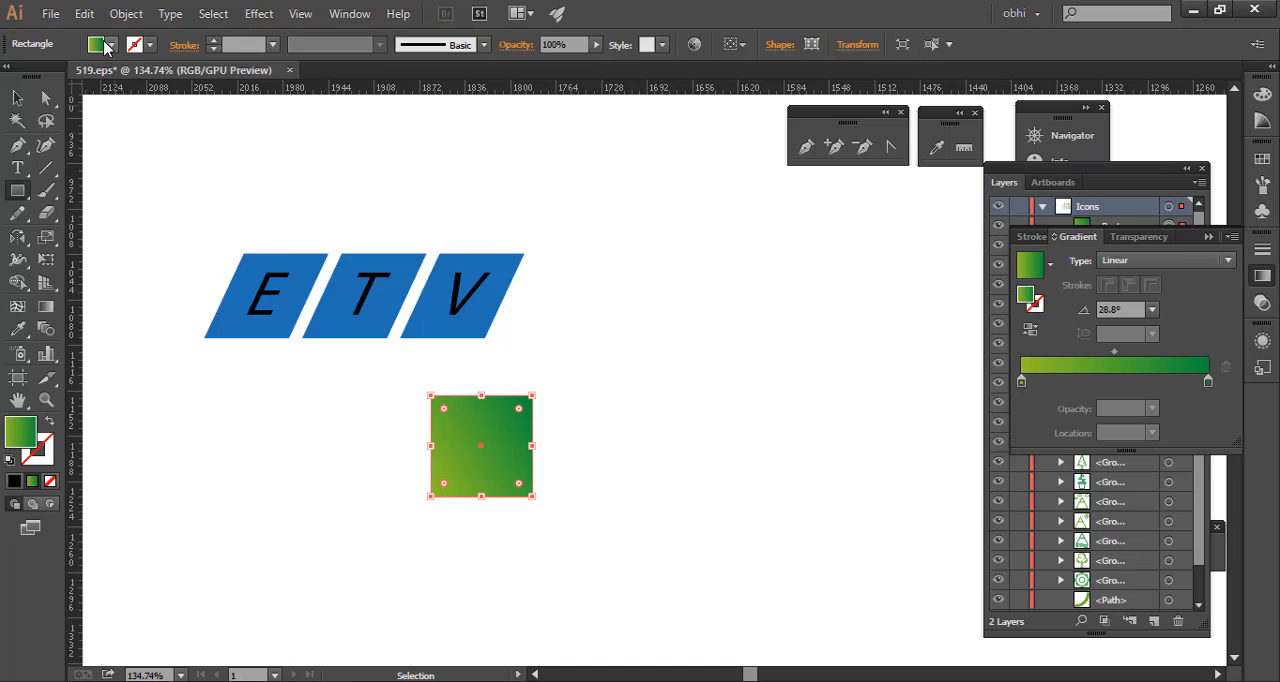
- Fill the new square with the blue sampled from the T tile using the Eyedropper
click(1262, 158)
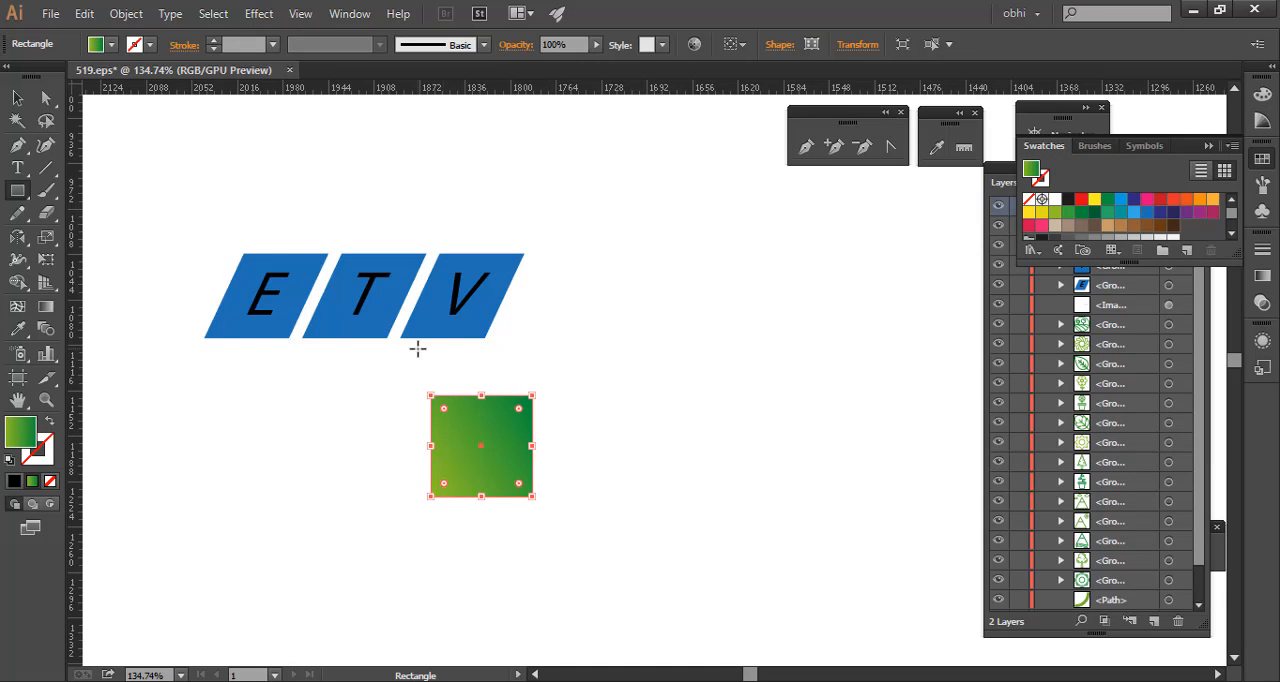
key(v)
key(i)
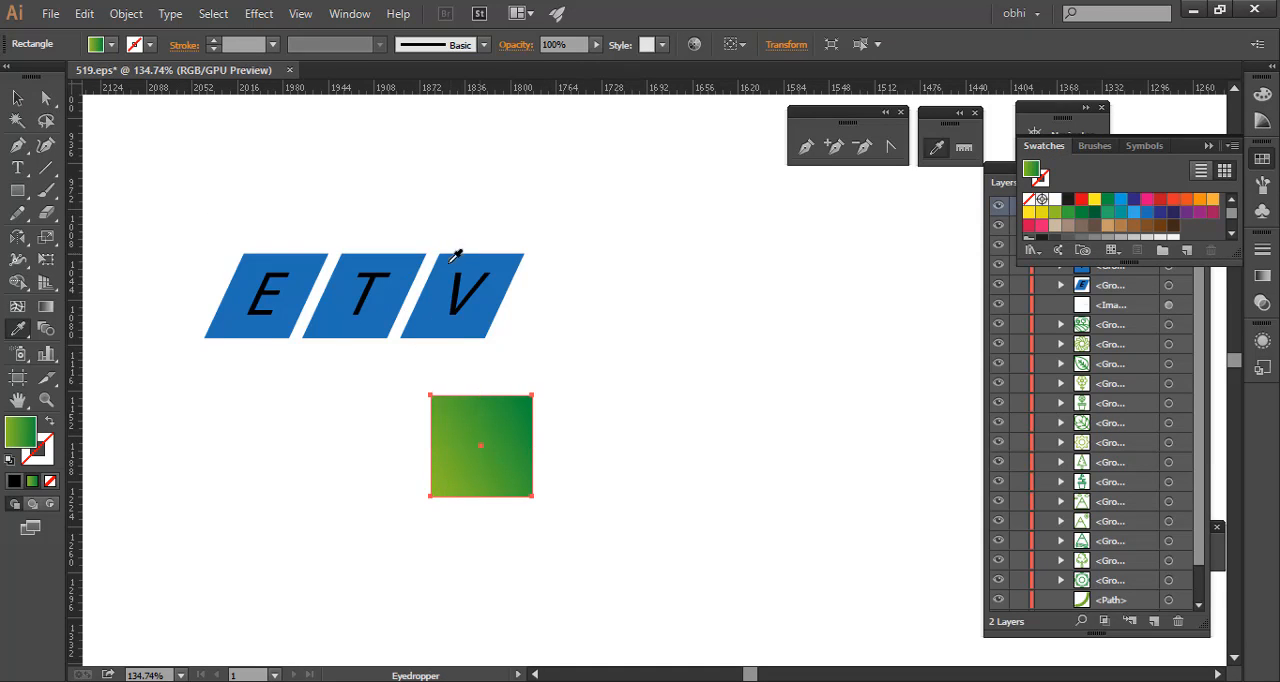
click(395, 262)
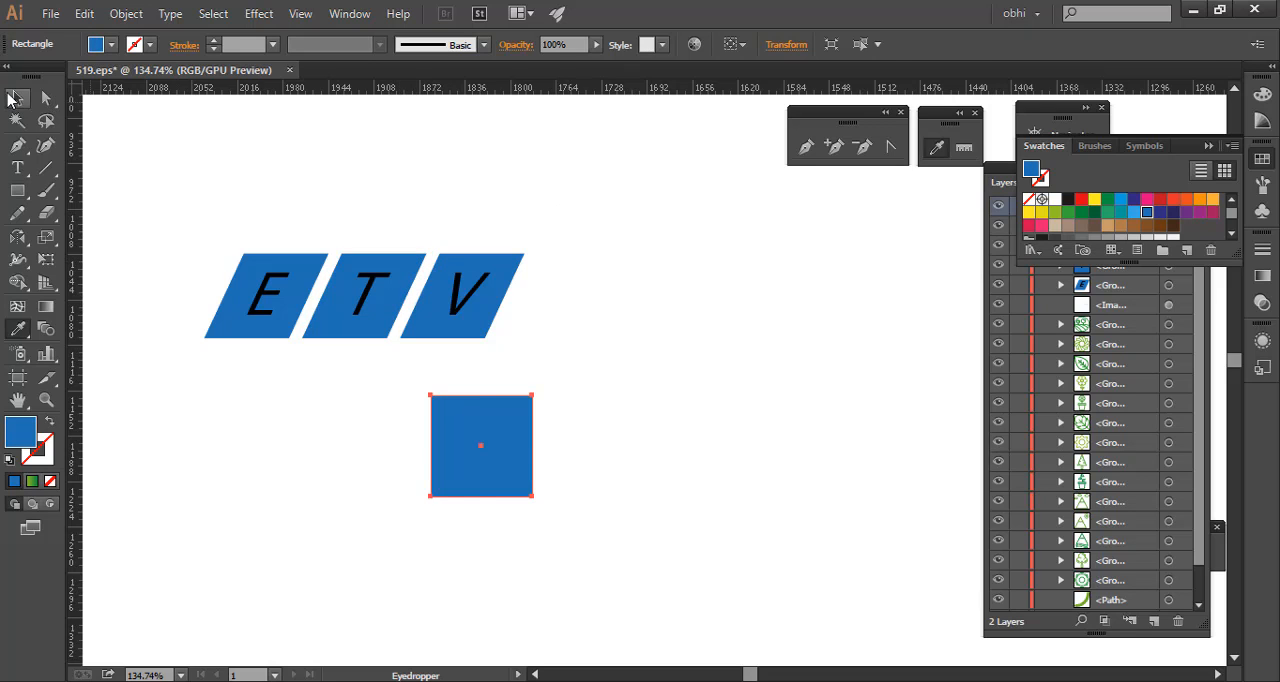
click(12, 98)
click(641, 349)
- Make a Transform Each copy of the blue square rotated 15°, with 108% vertical scale and a 13 px horizontal move
drag(520, 442, 762, 412)
drag(493, 434, 555, 343)
click(490, 352)
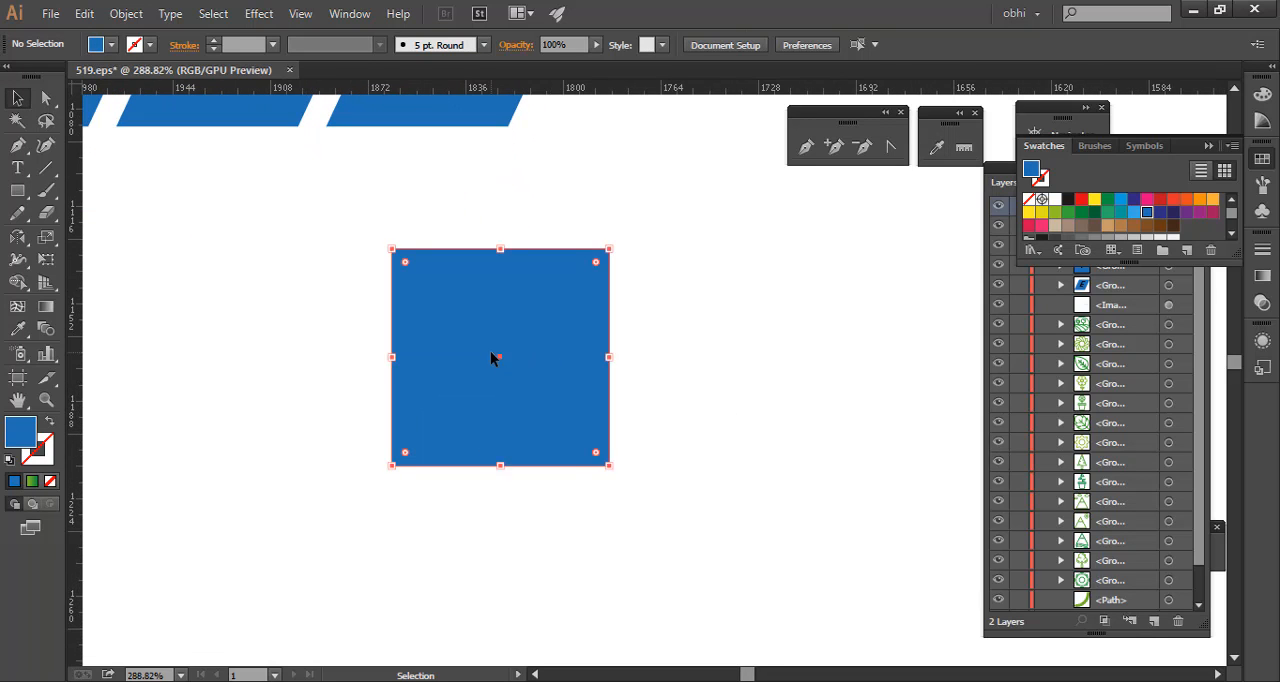
right_click(490, 352)
mouse_move(679, 605)
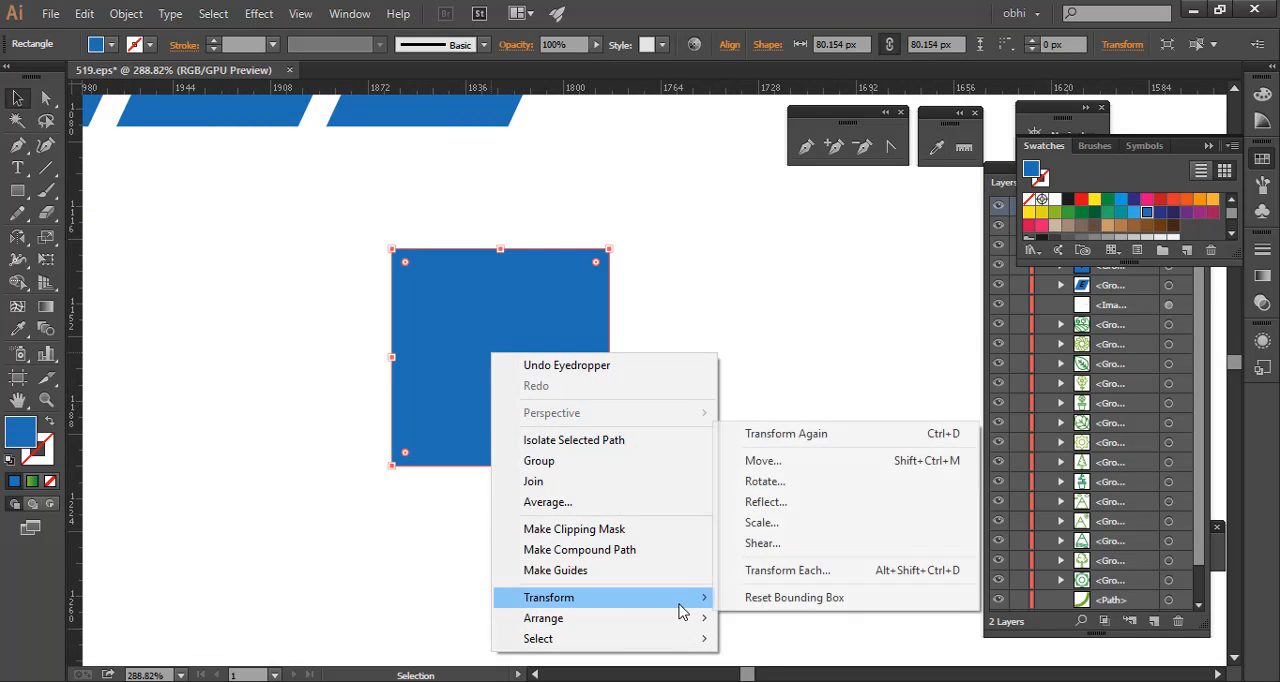
click(783, 583)
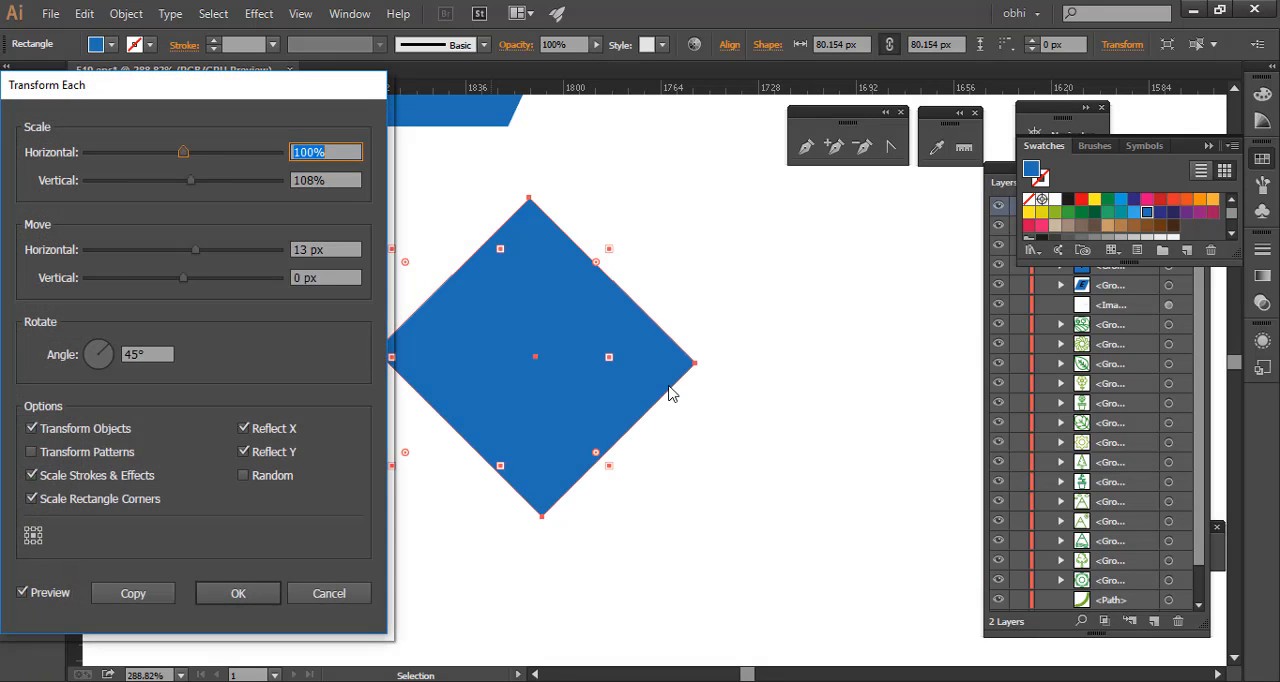
drag(158, 98, 172, 90)
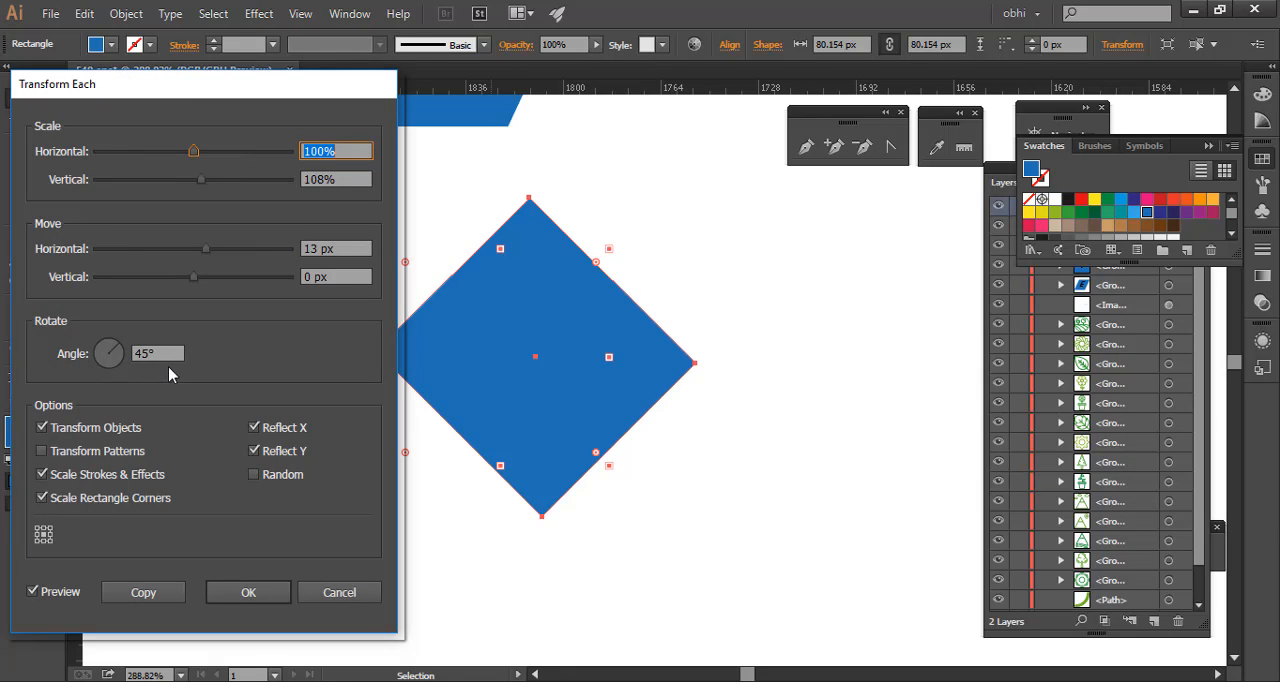
drag(163, 355, 57, 400)
text(15)
key(Tab)
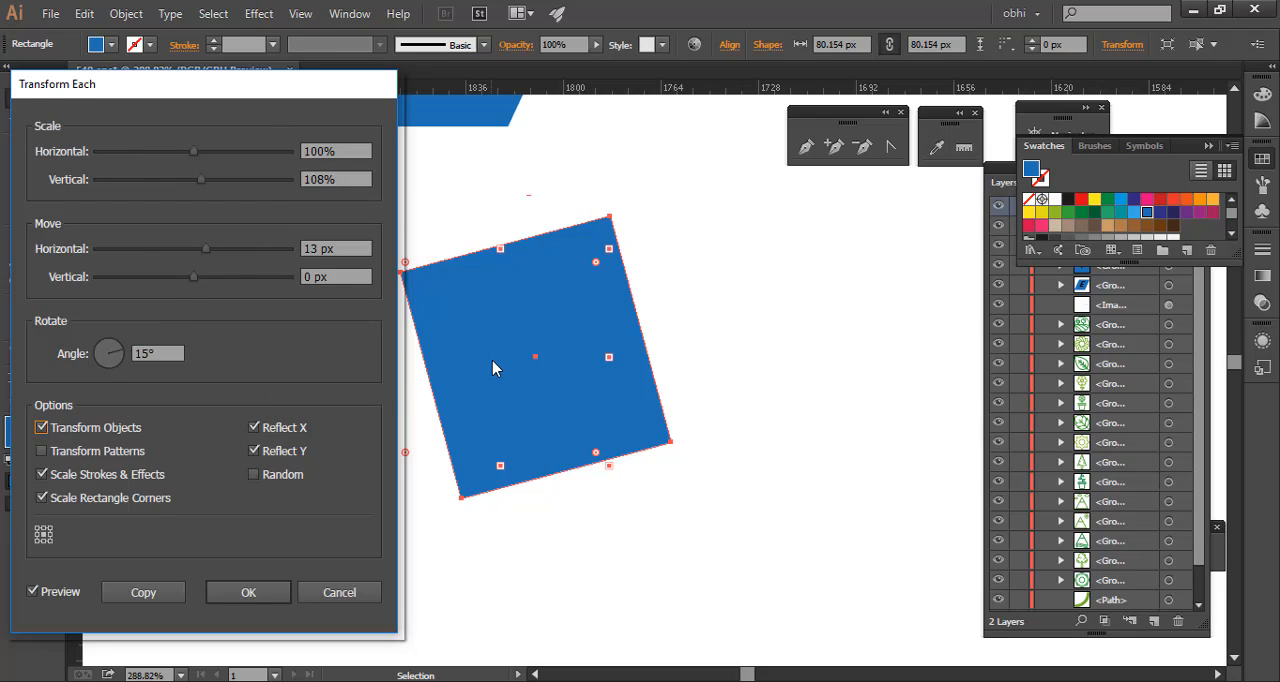
click(160, 593)
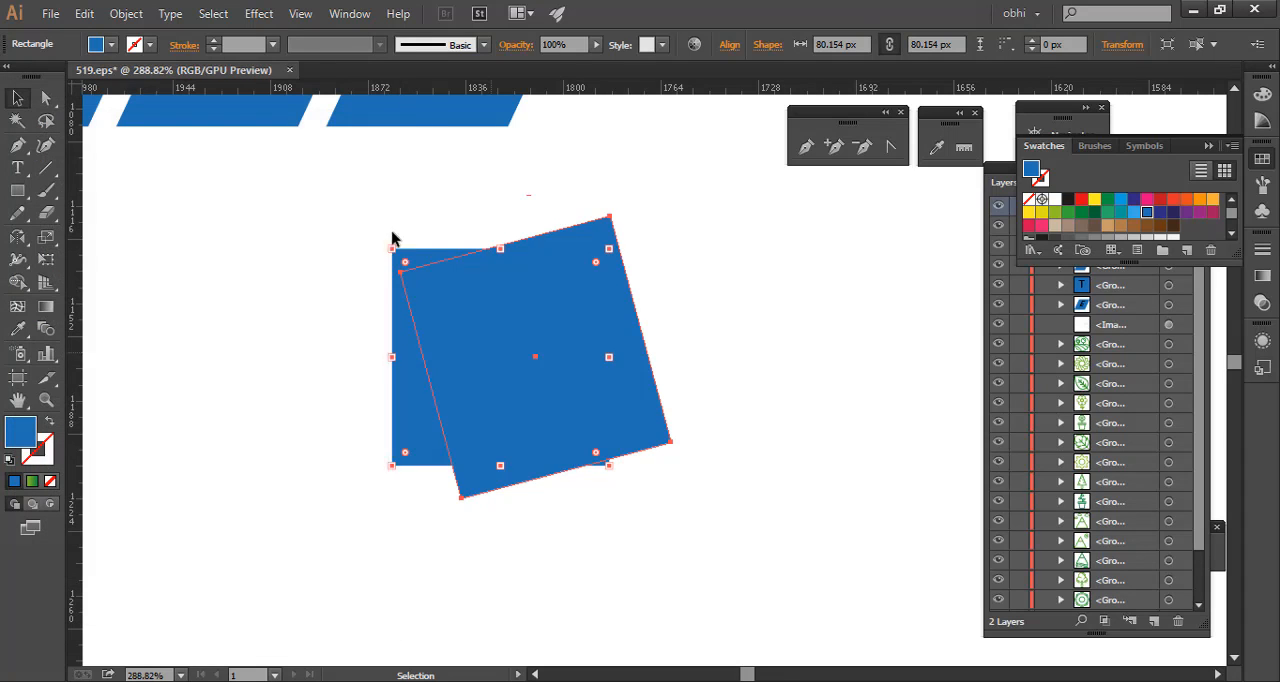
- Repeat the last transformation many times to build a chain of progressively rotated, enlarged copies of the square
key(ctrl+d)
key(ctrl+d)
key(ctrl+d)
key(ctrl+d)
key(ctrl+d)
key(ctrl+d)
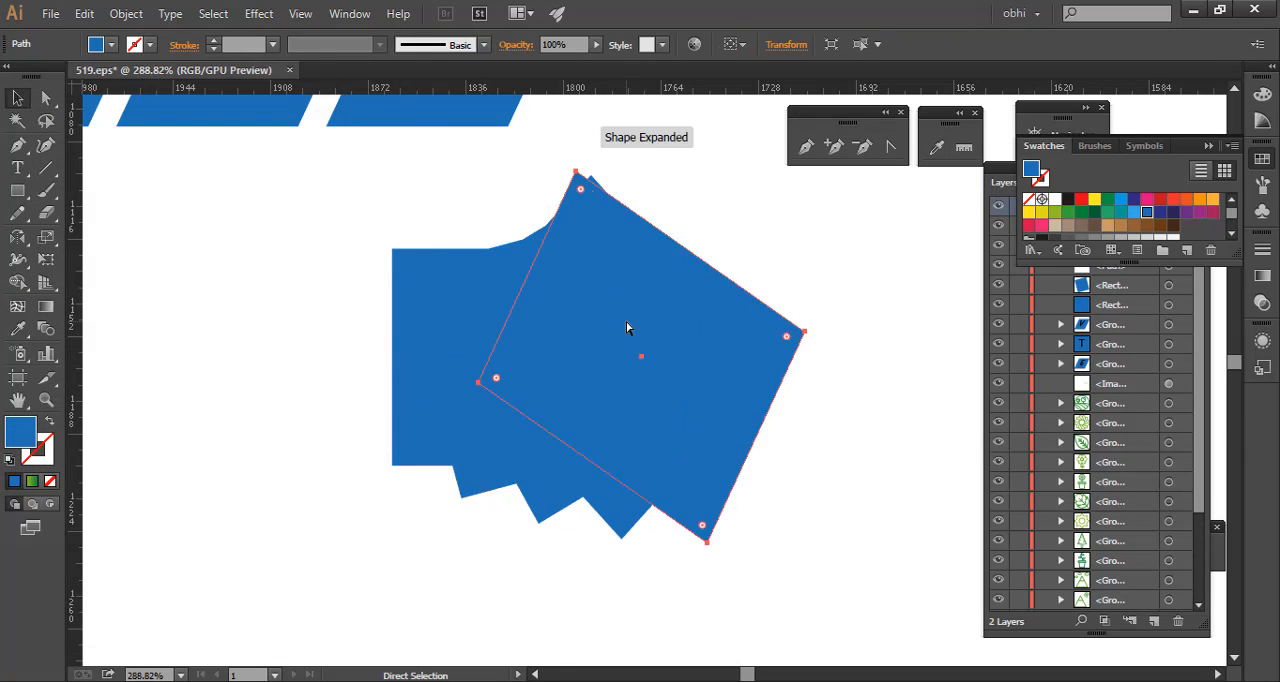
key(ctrl+d)
key(ctrl+d)
key(ctrl+d)
key(ctrl+d)
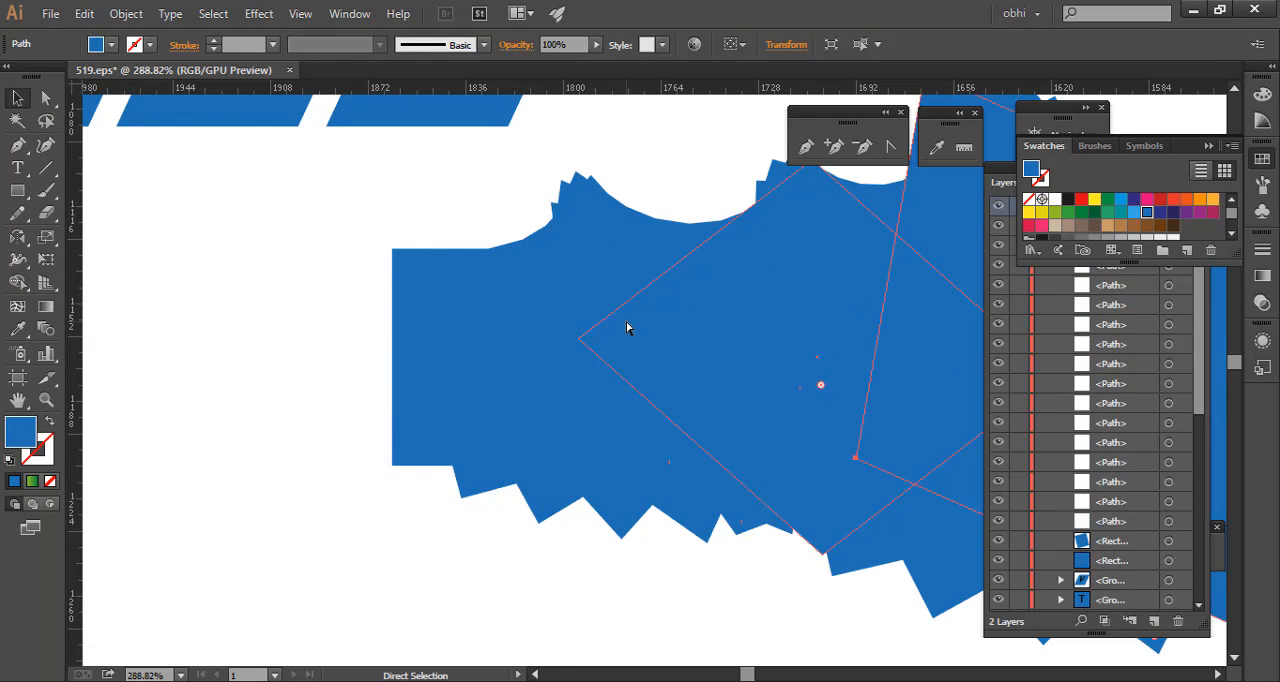
key(ctrl+d)
- Examine the whole chain of transformed copies beside the ETV tiles, including the outlines of its individual paths
drag(832, 283, 403, 377)
click(800, 217)
drag(830, 262, 580, 354)
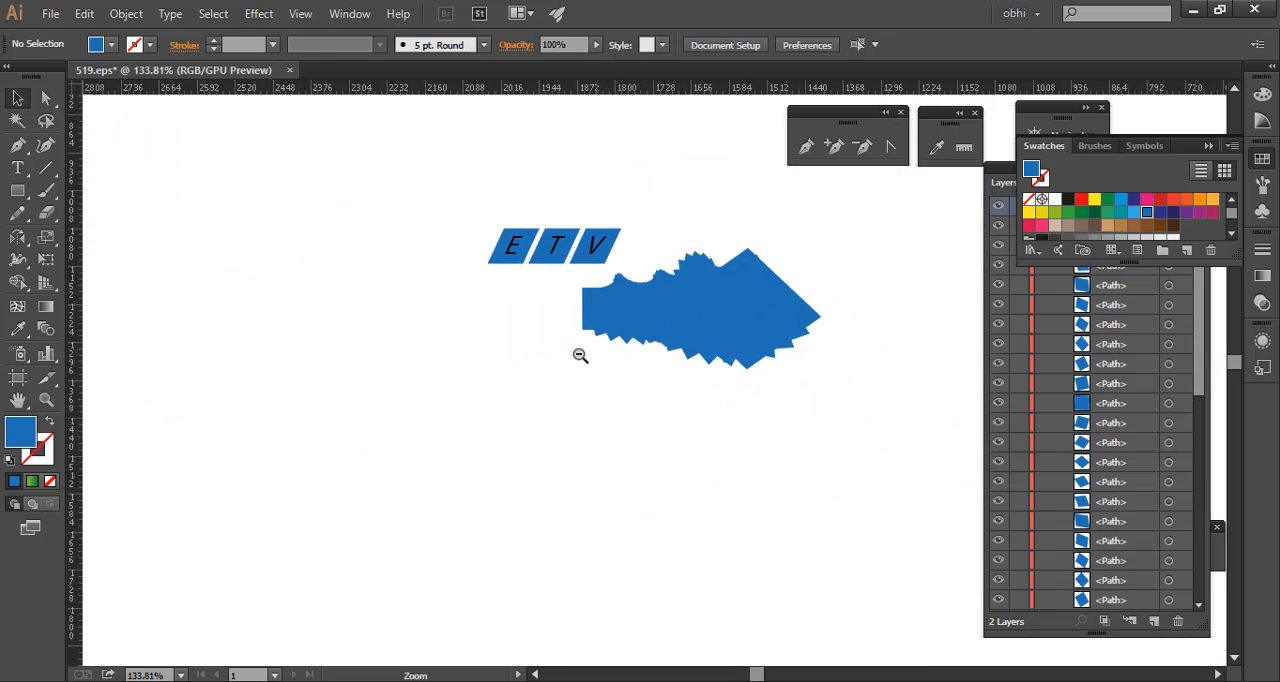
drag(650, 300, 580, 317)
drag(490, 368, 609, 394)
drag(547, 363, 612, 423)
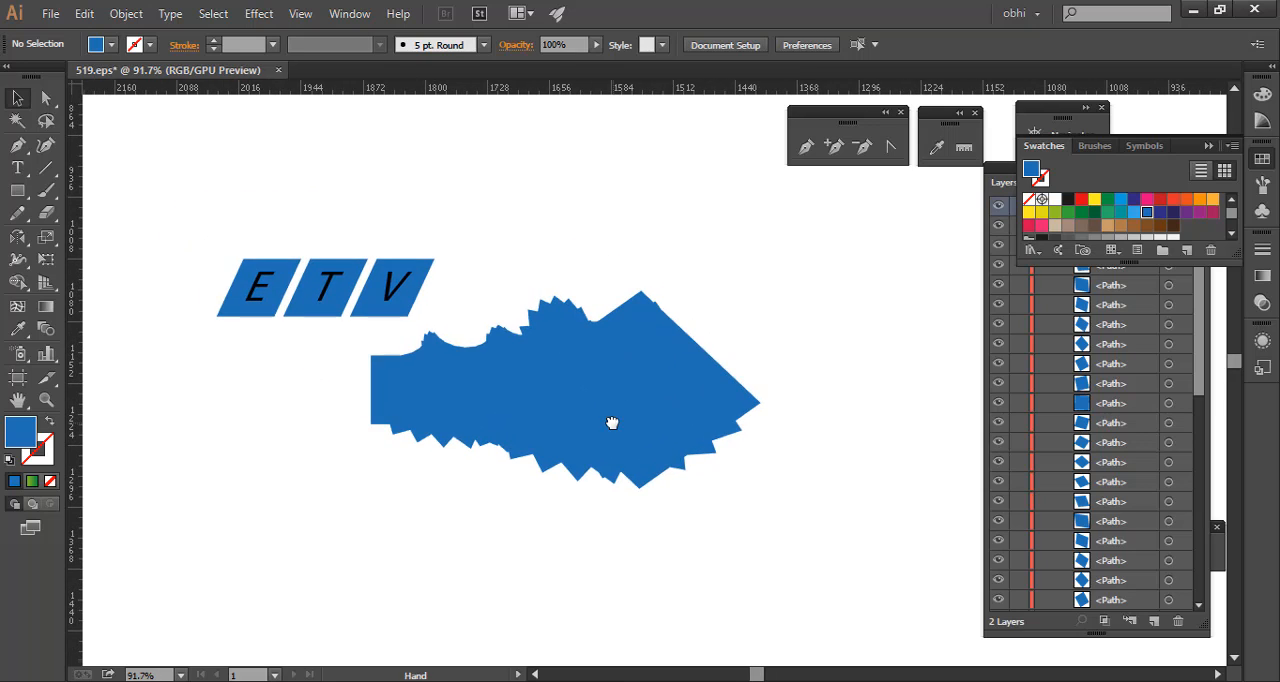
drag(176, 207, 853, 511)
click(853, 511)
drag(826, 331, 580, 500)
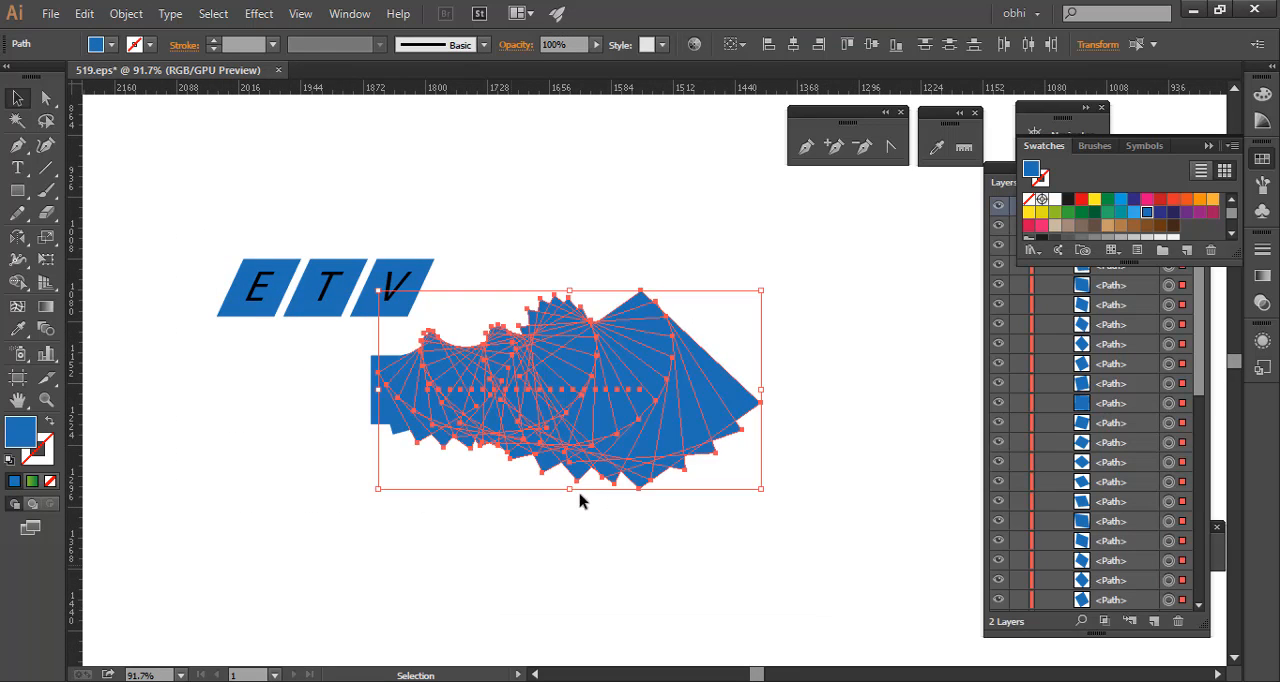
click(530, 584)
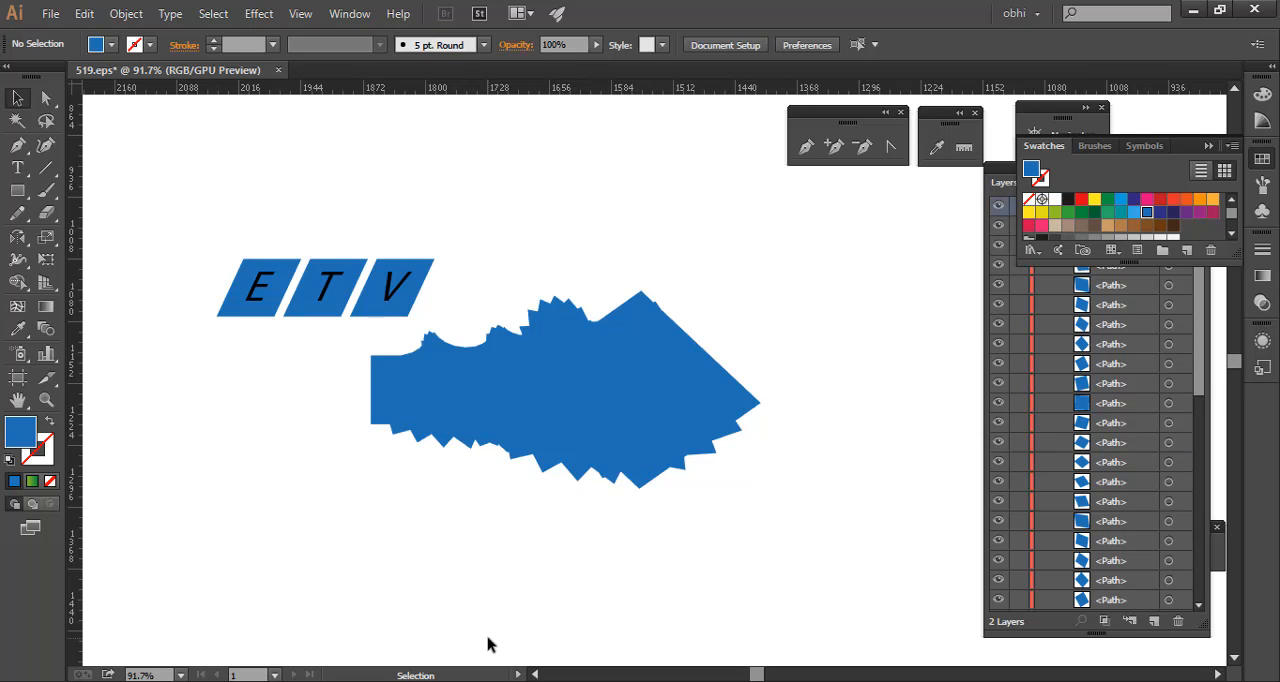